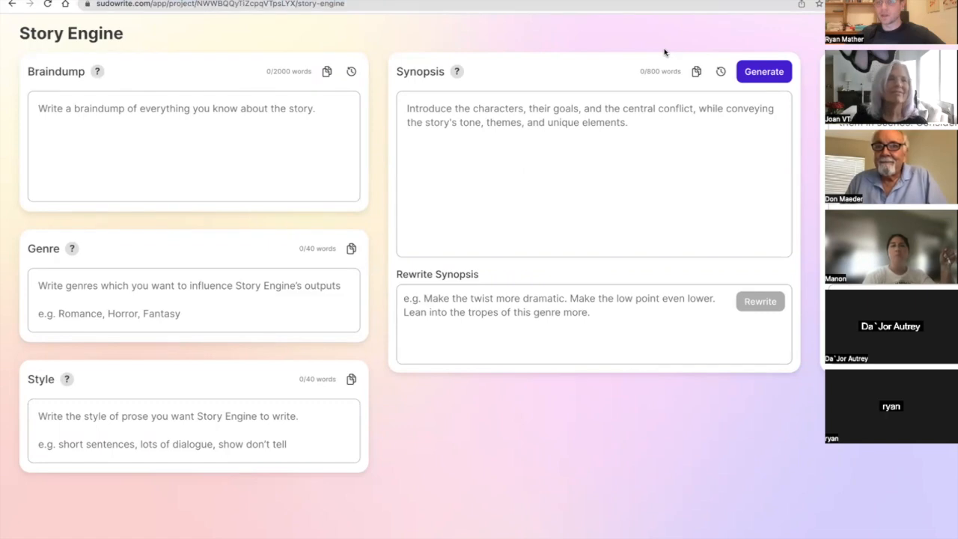
Begin the story's Braindump with the text "Thriller based on Scammer".
left_click(695, 429)
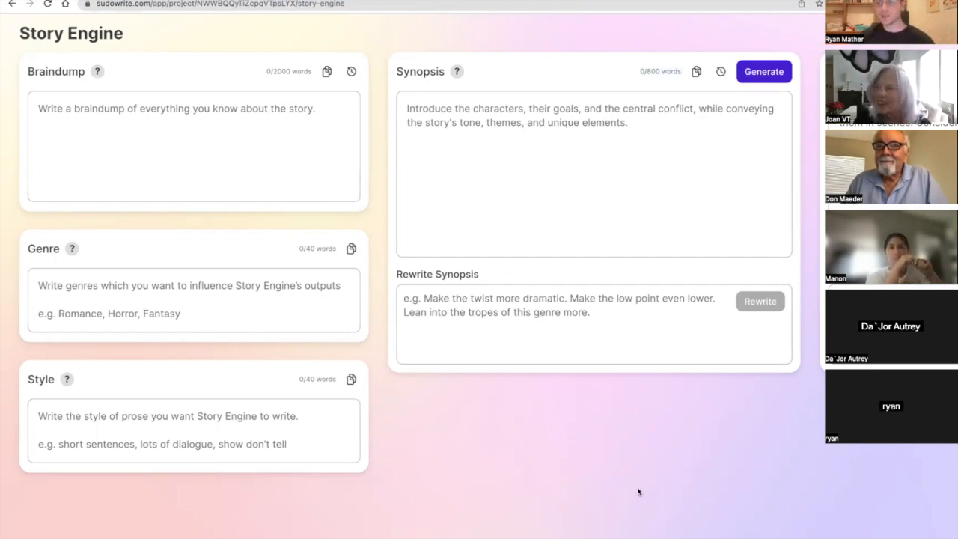
left_click(276, 115)
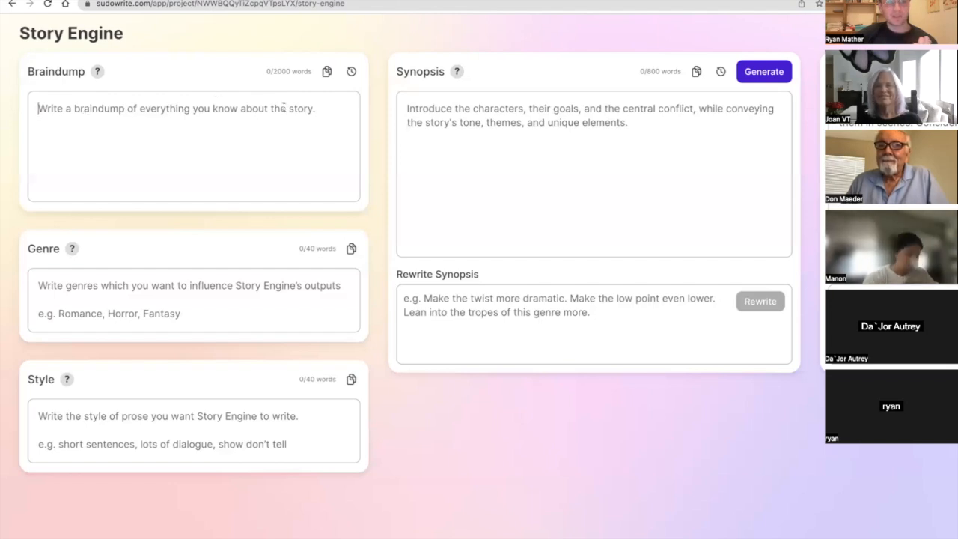
mouse_move(100, 72)
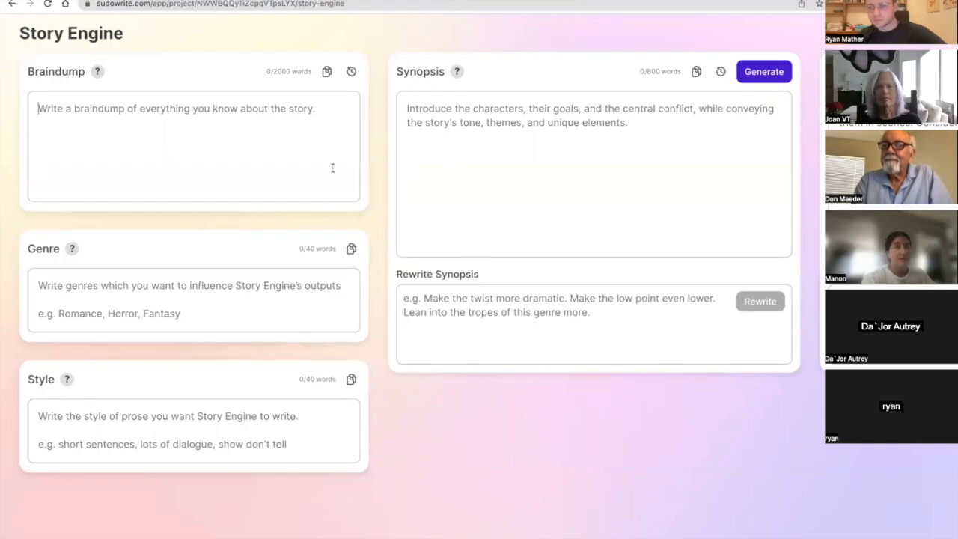
type("Scammer")
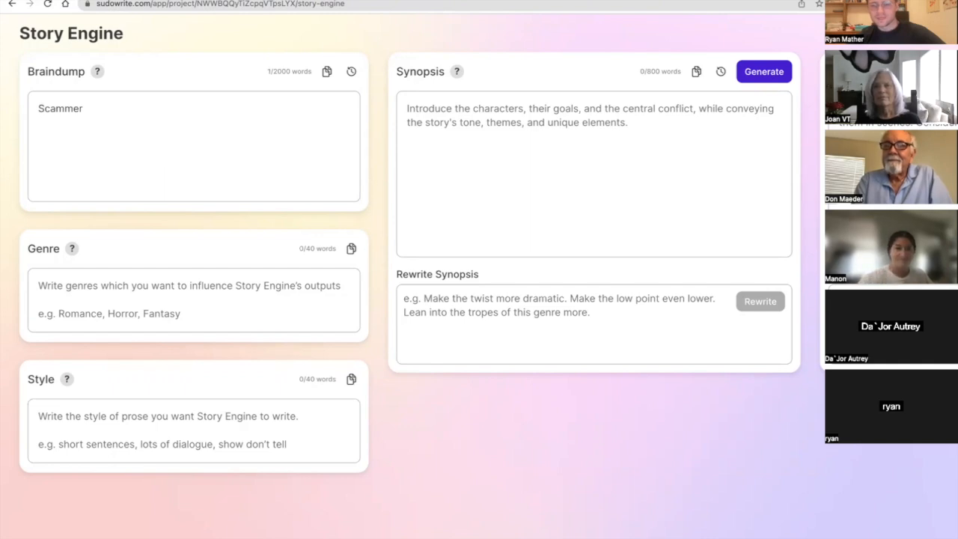
left_click(39, 108)
type("Thril")
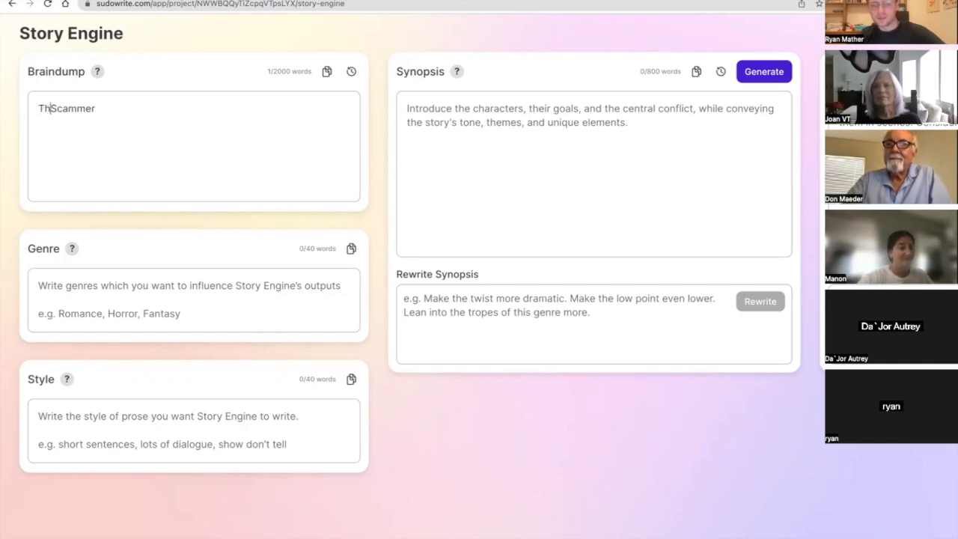
type("ler based on")
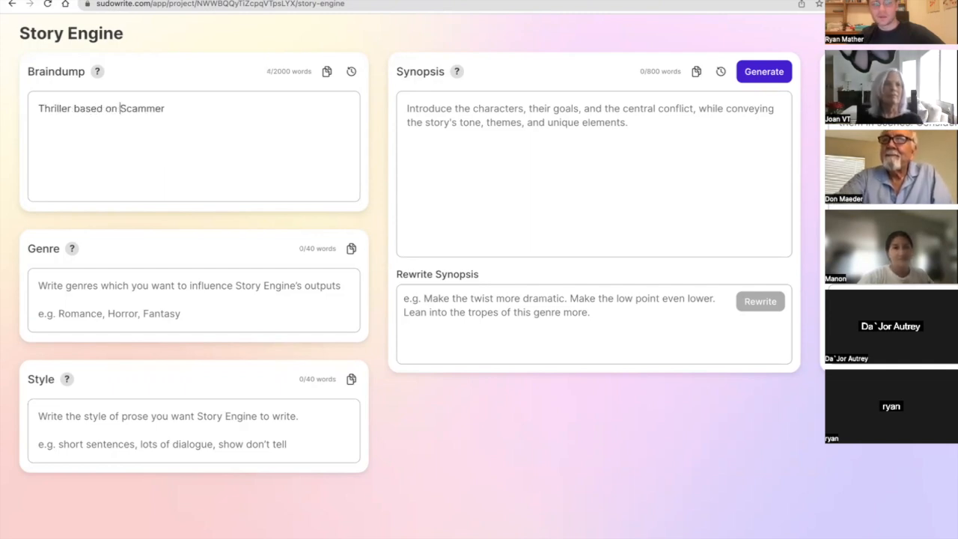
Insert "/Suspense" after "Thriller" in the Braindump's opening line, with the correct spelling.
left_click(70, 110)
left_click(70, 110)
type("/Sys")
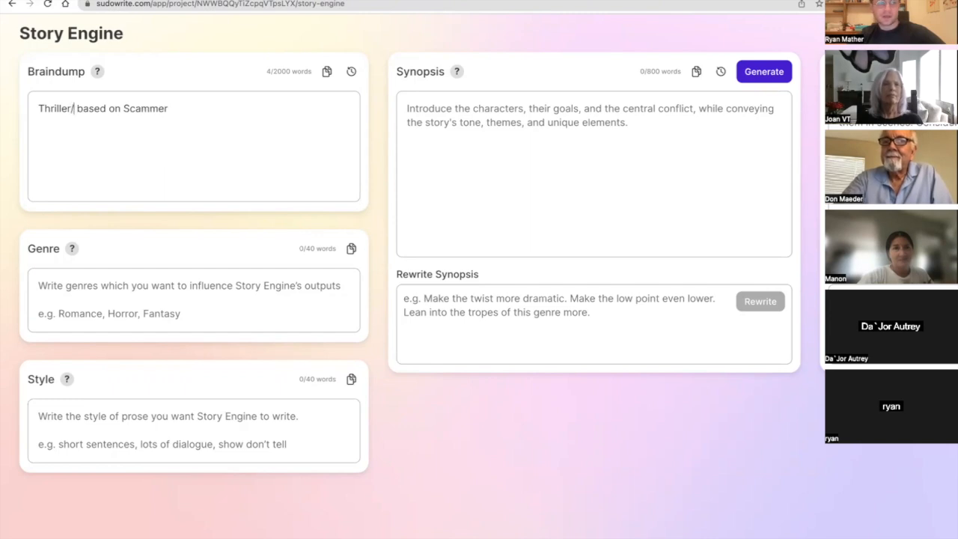
key("BackSpace")
key("BackSpace")
type("usep")
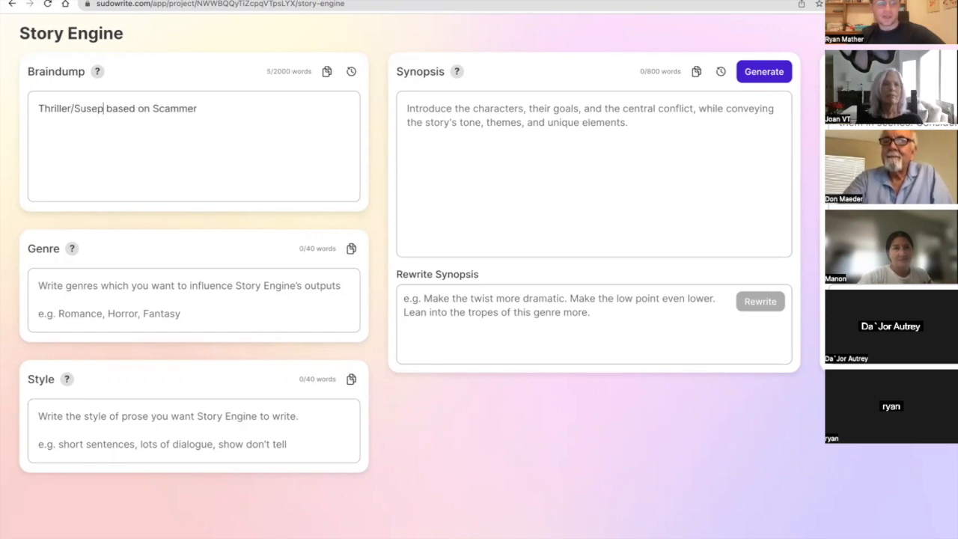
key("BackSpace")
key("BackSpace")
type("pence")
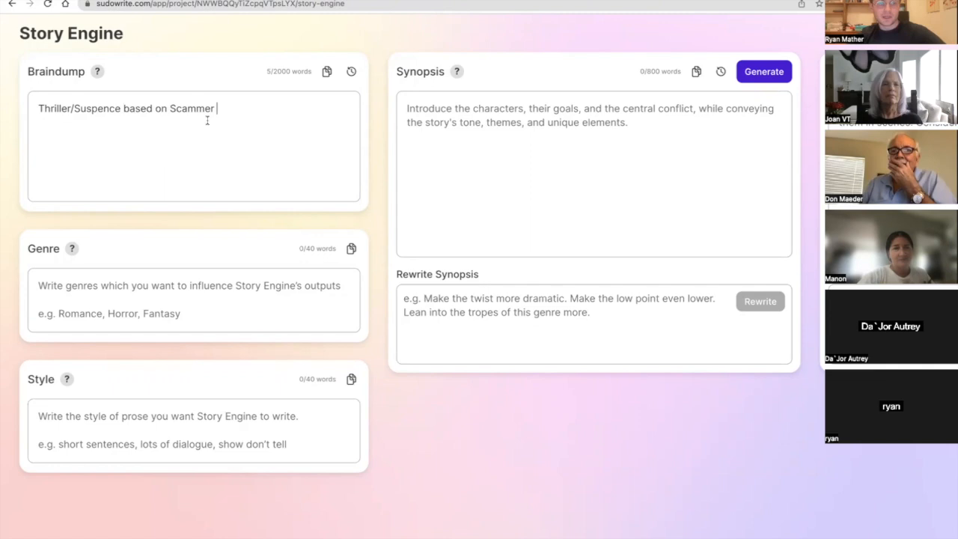
left_click(113, 110)
key("BackSpace")
type("s")
End the opening Braindump sentence with a period and add "At the end, the scammer will kill his victim".
left_click(238, 112)
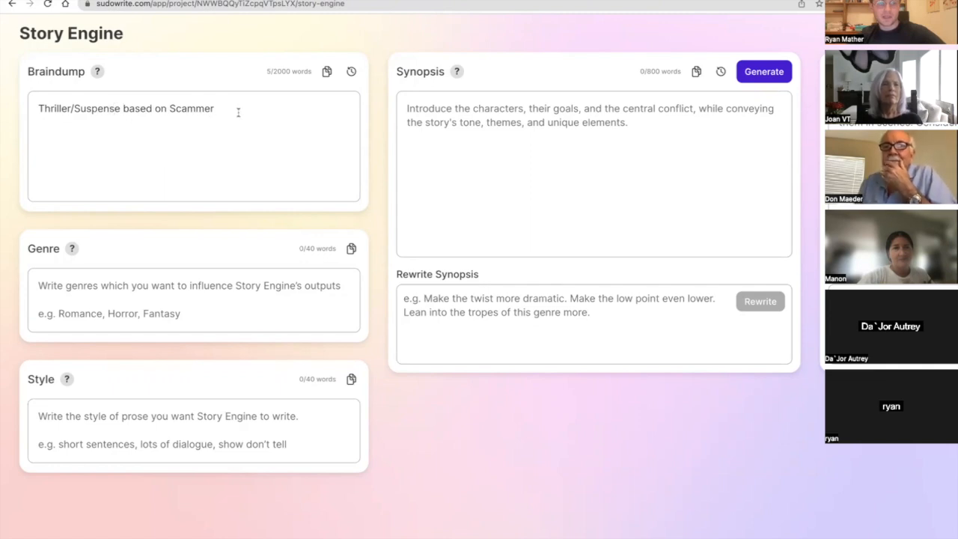
type("t the end,")
key("BackSpace")
type(", the sca")
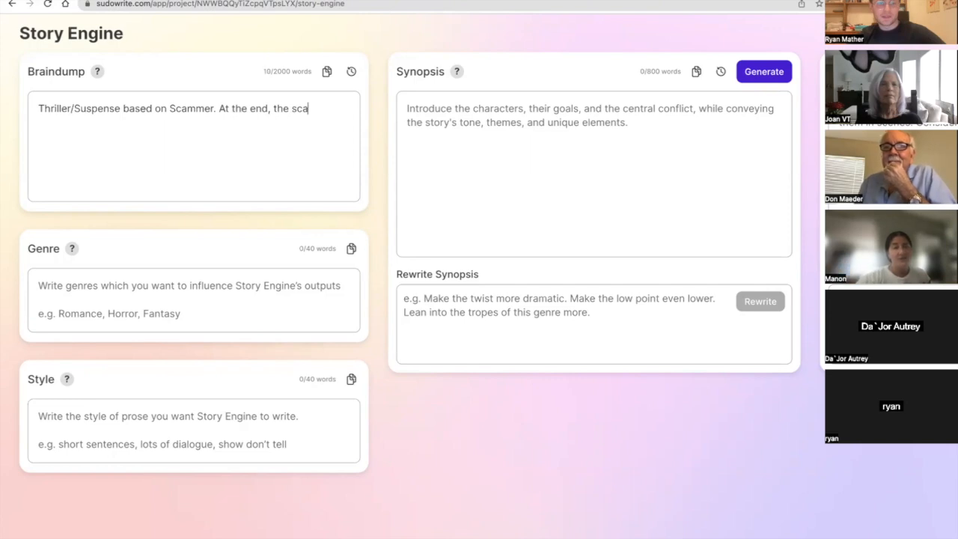
type("mmer will ki")
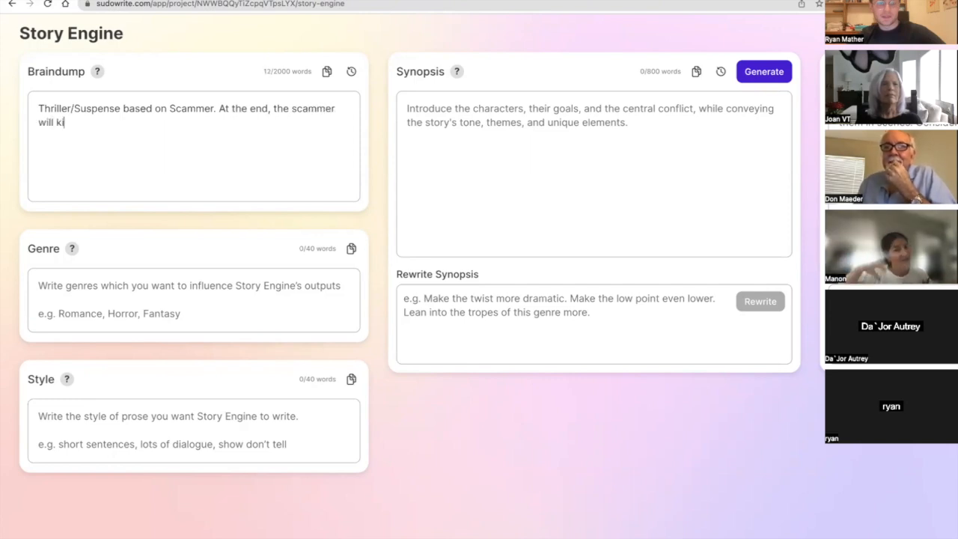
type("ll his vict")
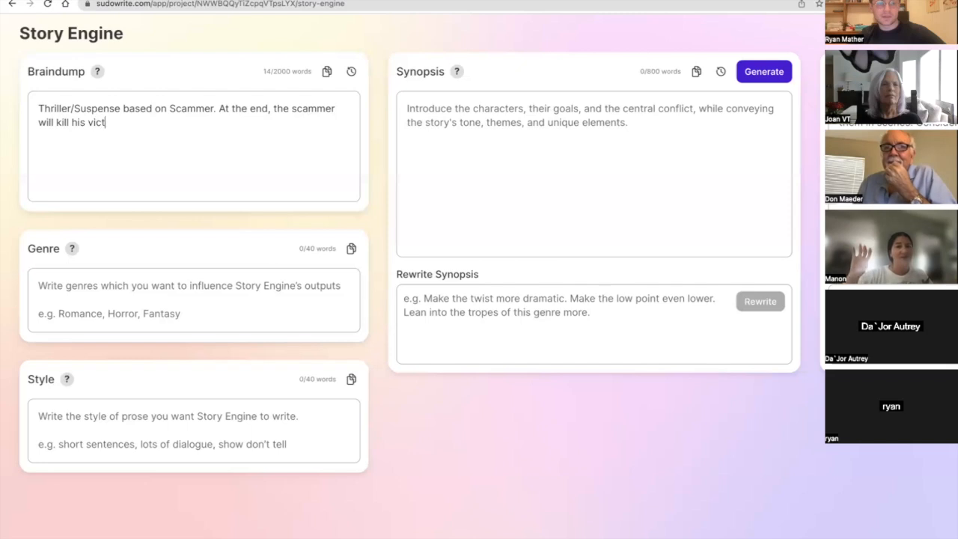
type("im")
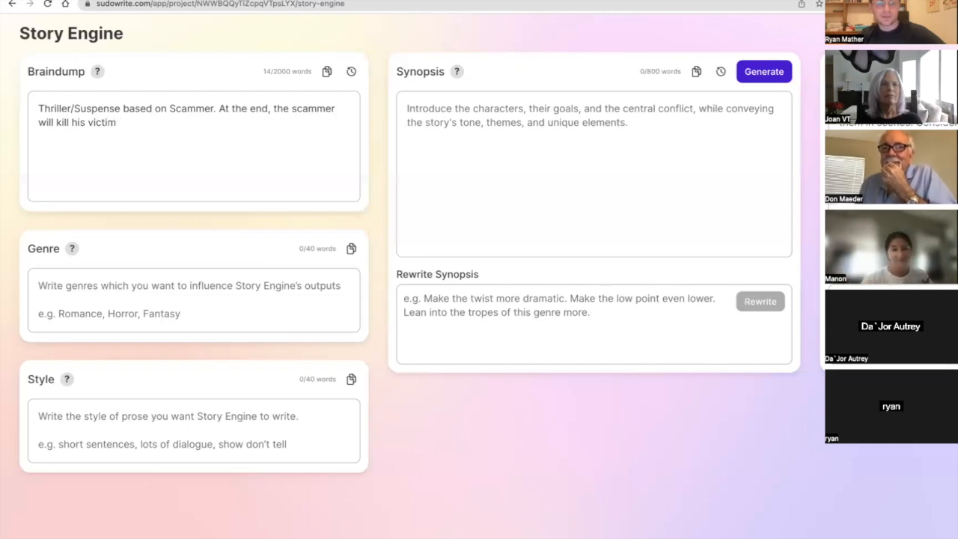
type(". IN ")
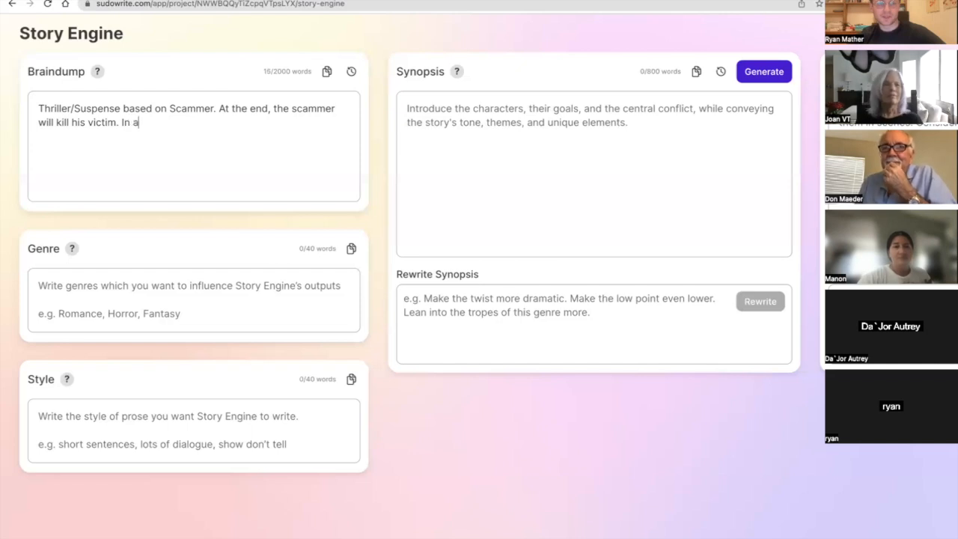
type("a surprise s")
Close the Braindump's victim sentence with a period and add "In a surprise twist, the victim is the survivor.".
key("BackSpace")
type("twist, the victim is the")
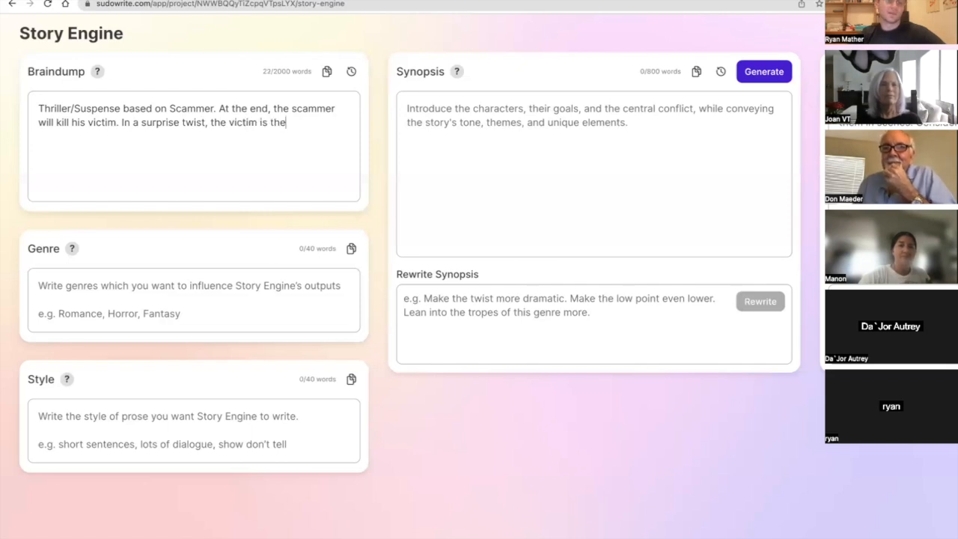
type(" survivor.")
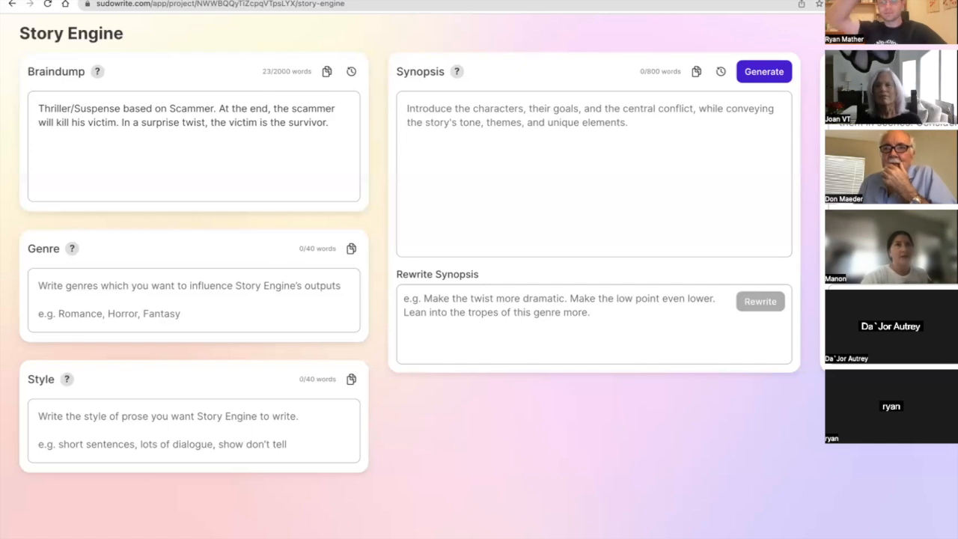
Split the Braindump after "Thriller/Suspense based on Scammer." and leave an empty paragraph between it and the ending text.
left_click(217, 99)
key("Return")
key("Return")
key("Return")
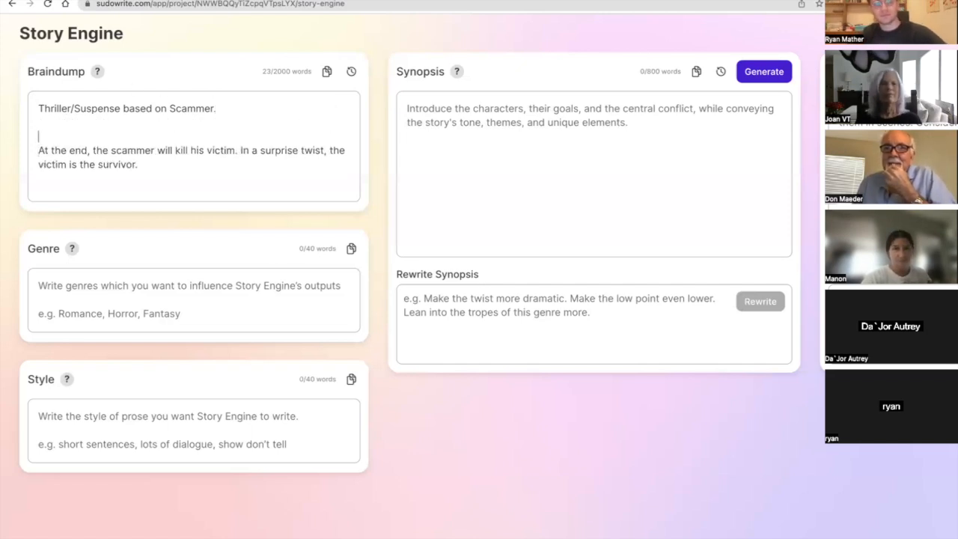
key("Return")
key("Up")
Write in the empty paragraph "The scammer works at a resort, and sells vacations and gets lots of information about the victims beforehand.".
type("The scammer works at a resp")
type("rt, and sells vo")
type("cations ")
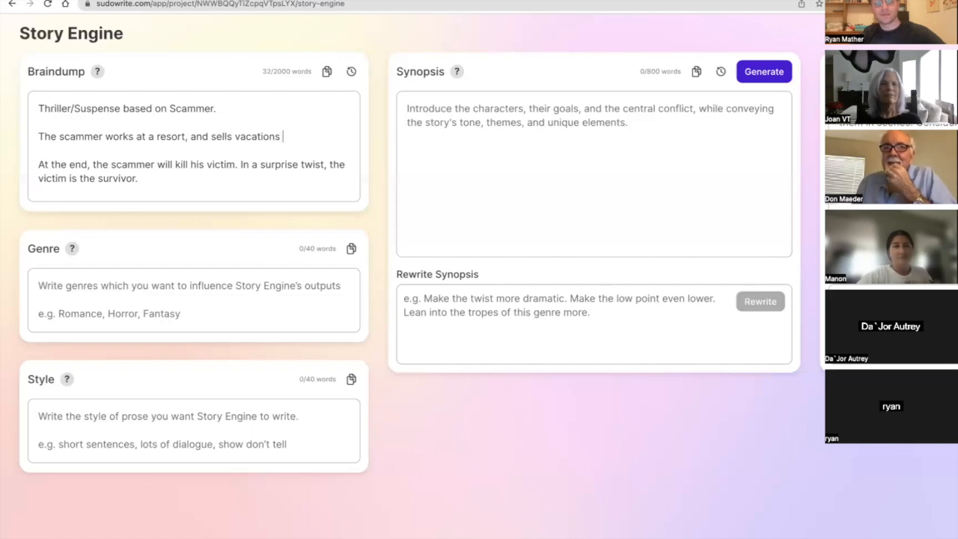
type("and gets ")
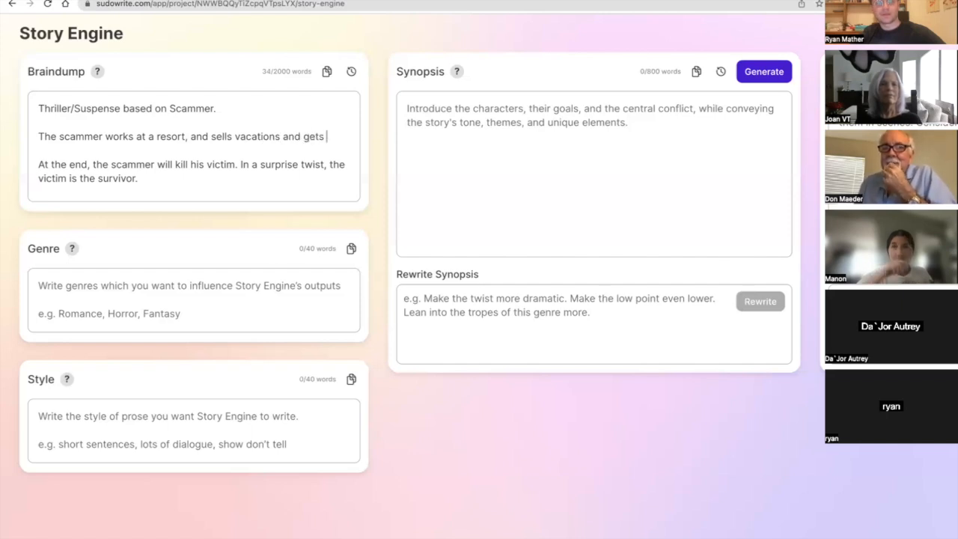
type("lots of information about the vict")
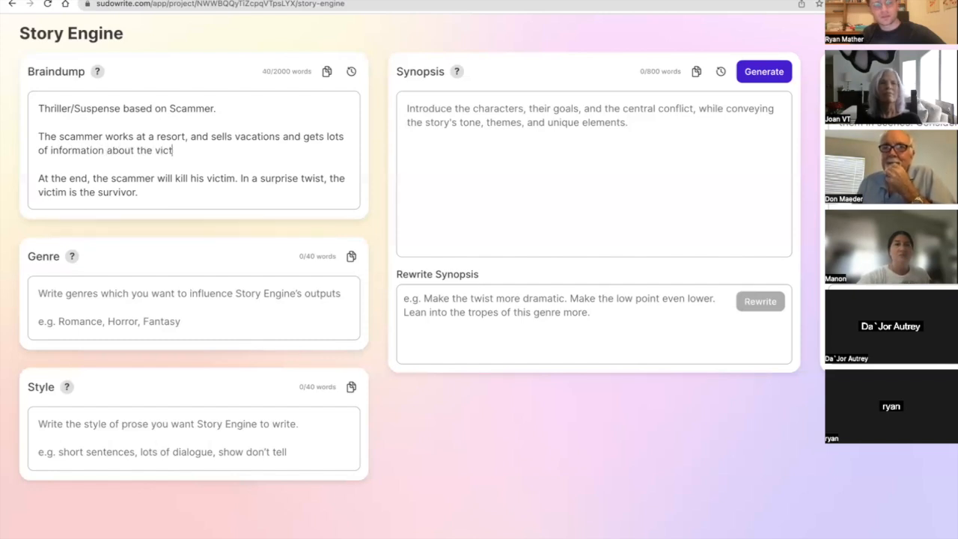
type("ims before h")
key("BackSpace")
key("BackSpace")
type("ha.")
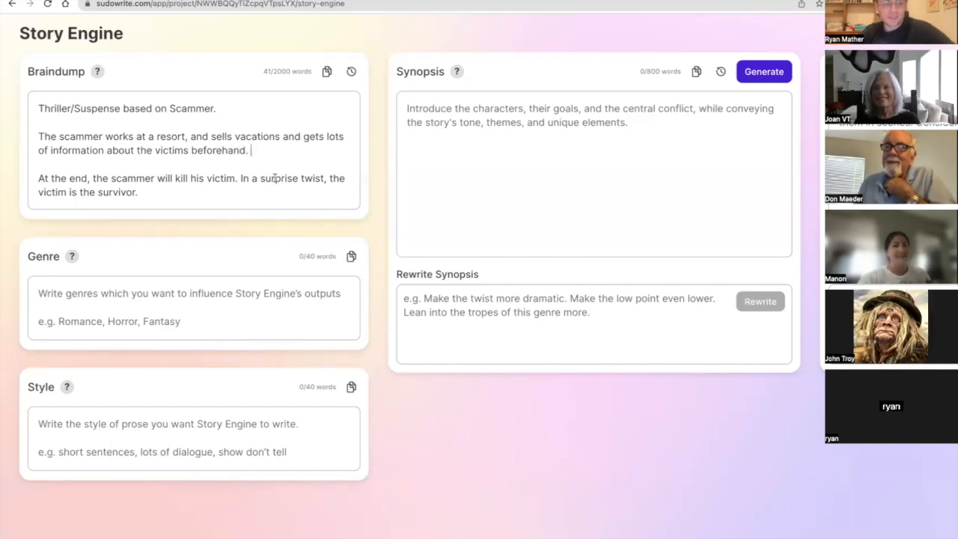
type(" The ")
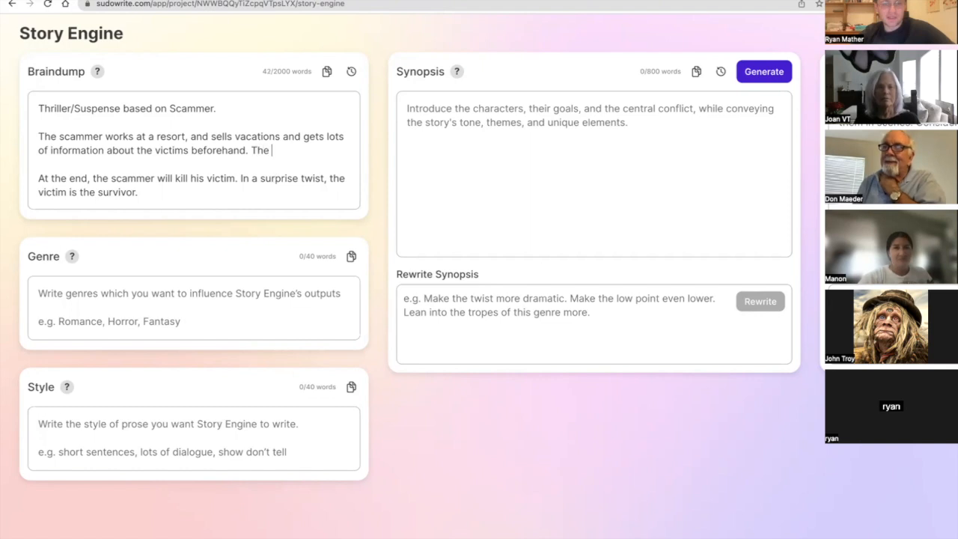
type("story")
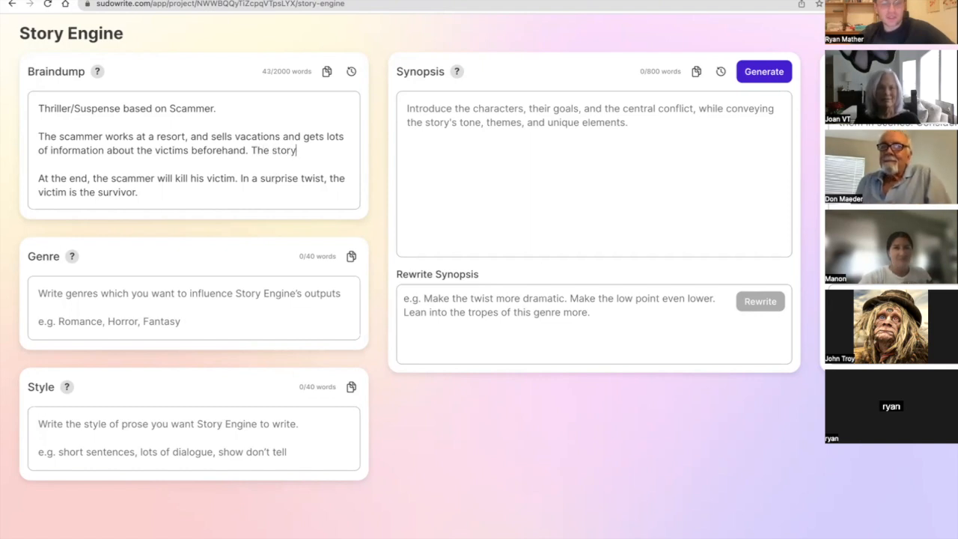
type(" takes place in")
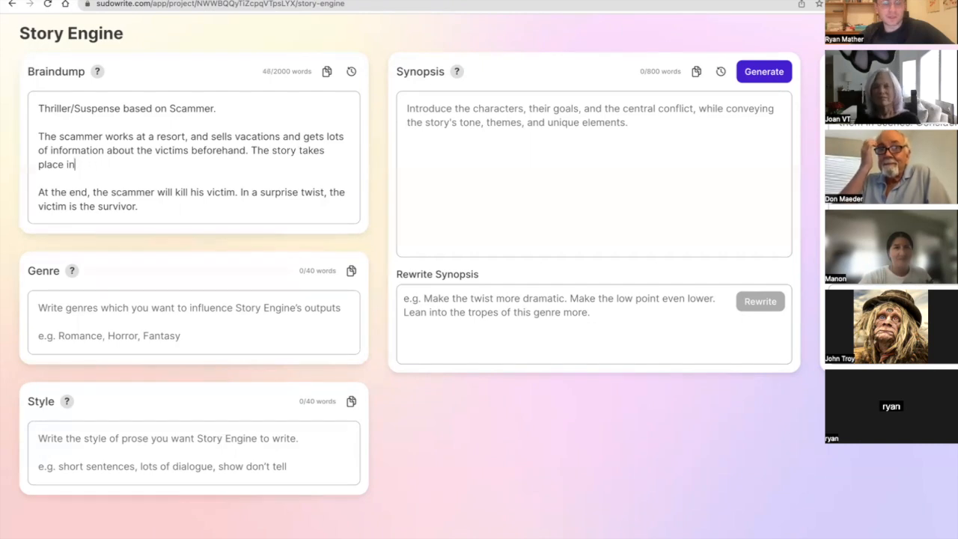
type(" Shan Gui")
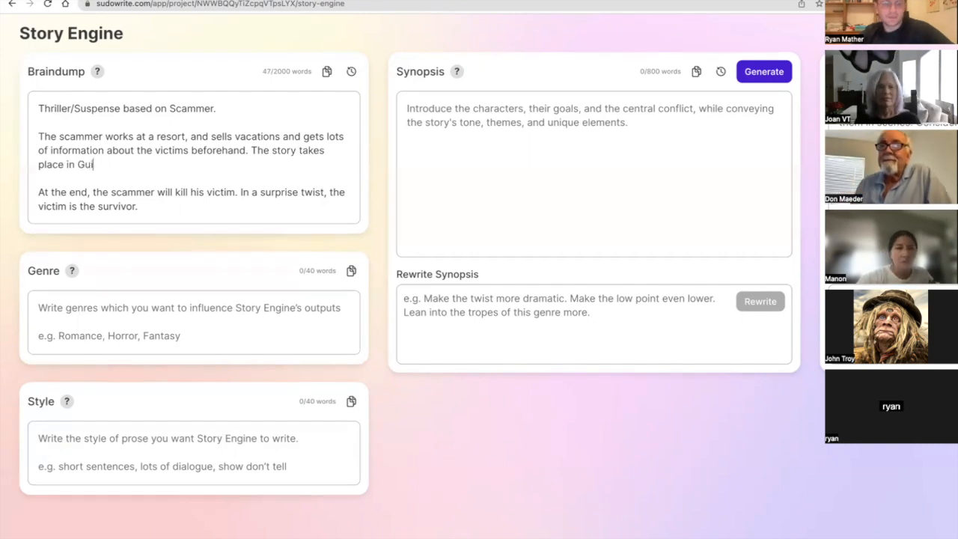
type("H")
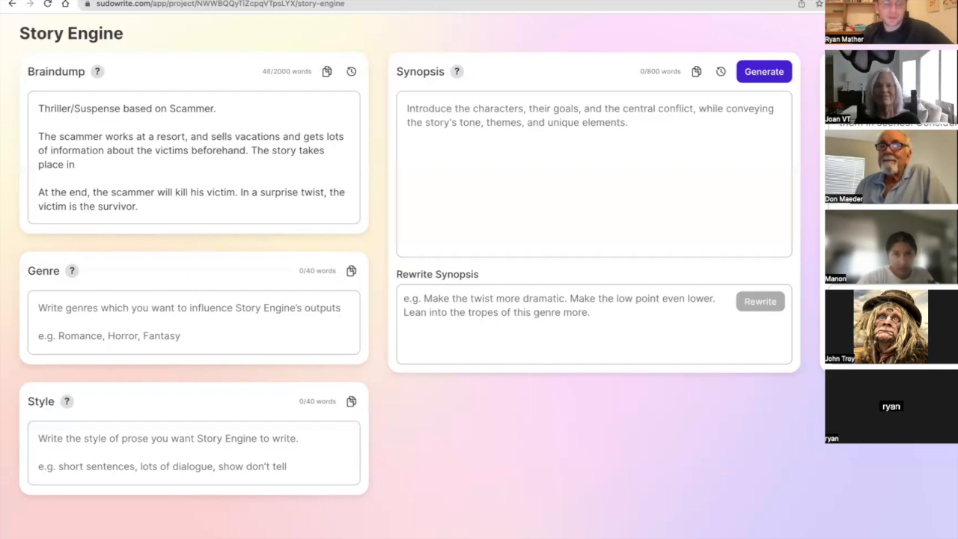
type("S")
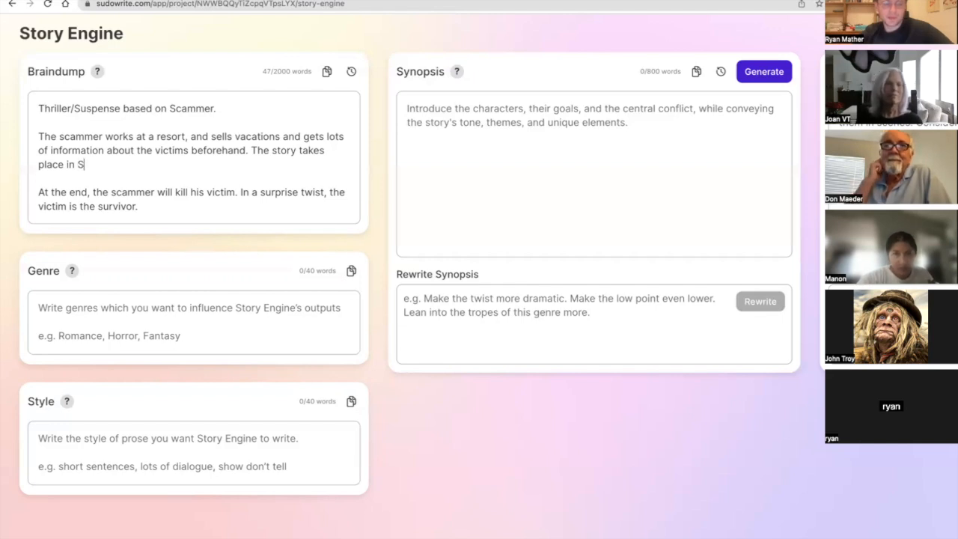
type("outh Caicos ")
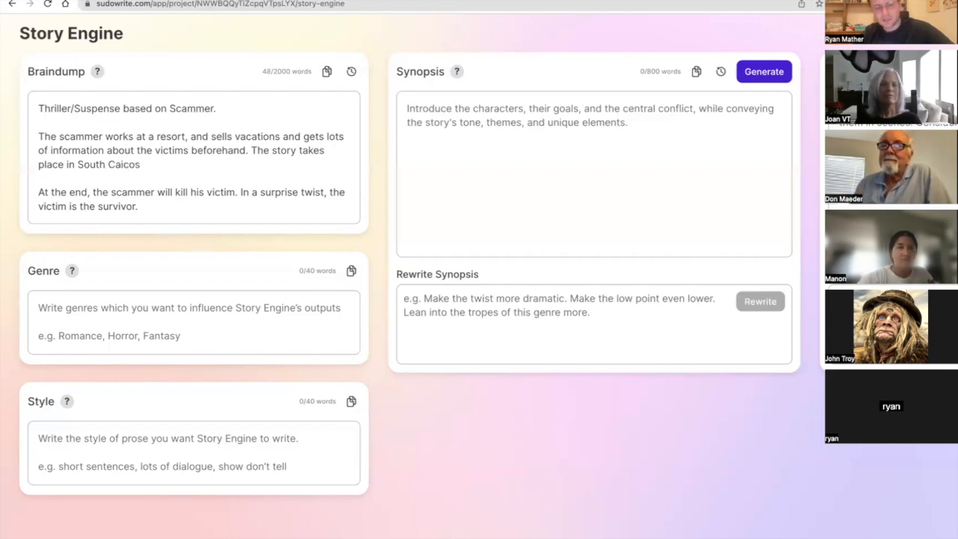
type("and ")
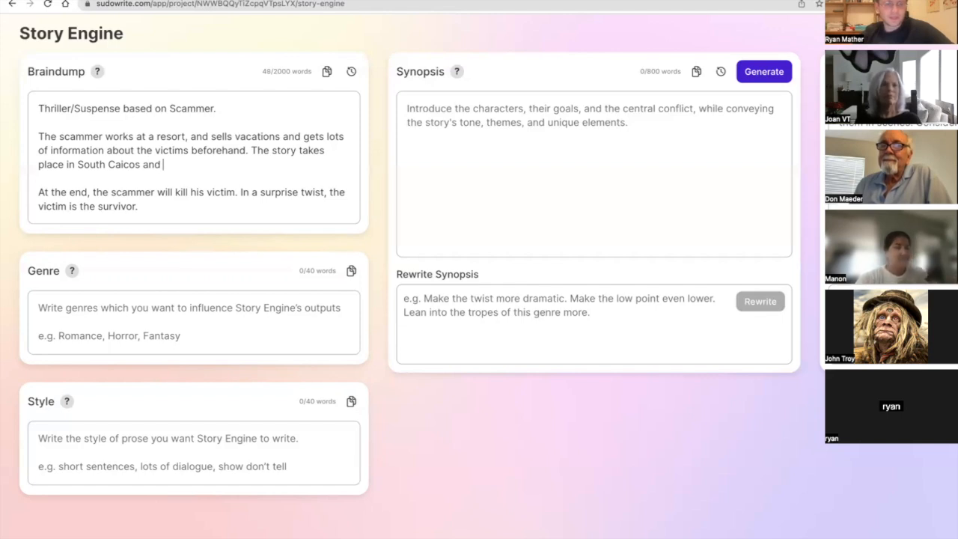
type("they")
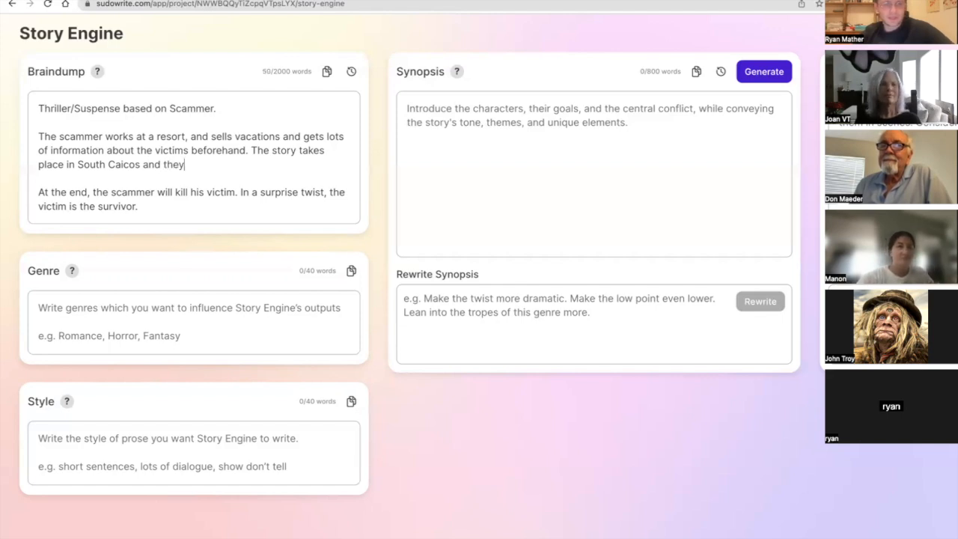
Continue the setting sentence with "and the scammer takes people on boat rides to harvest conch".
key("BackSpace")
type("e scammer ")
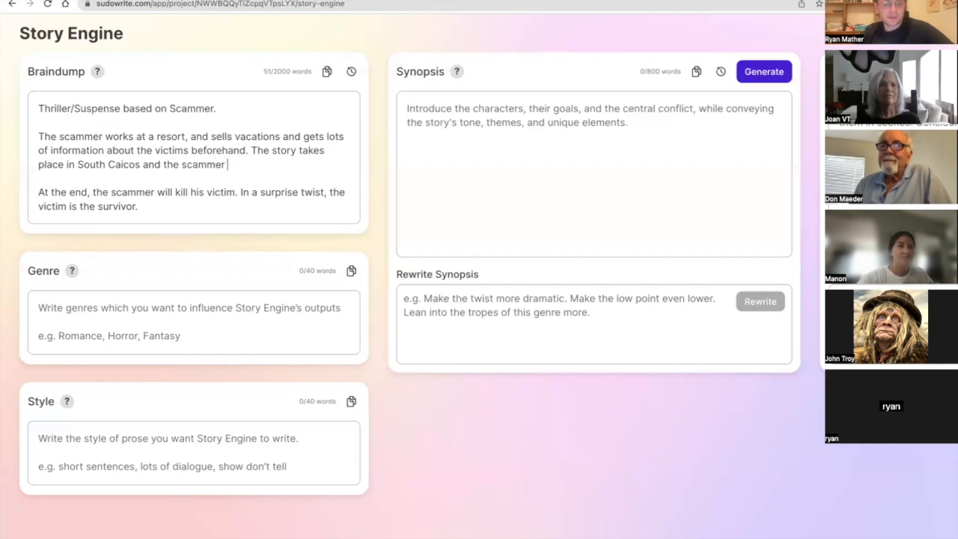
type("takes poeple o")
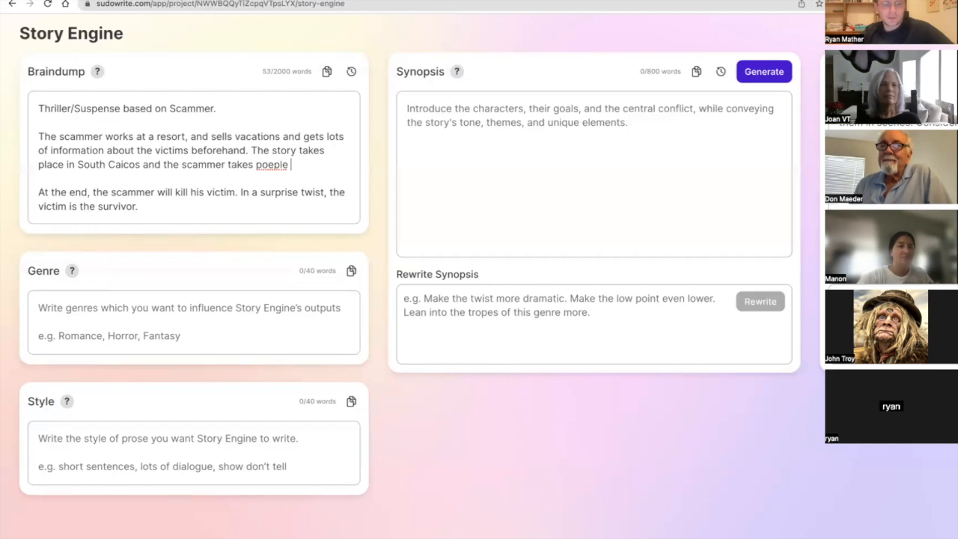
key("BackSpace")
key("BackSpace")
key("BackSpace")
key("BackSpace")
key("BackSpace")
key("BackSpace")
key("BackSpace")
key("BackSpace")
type("people on boar")
type("t rides to")
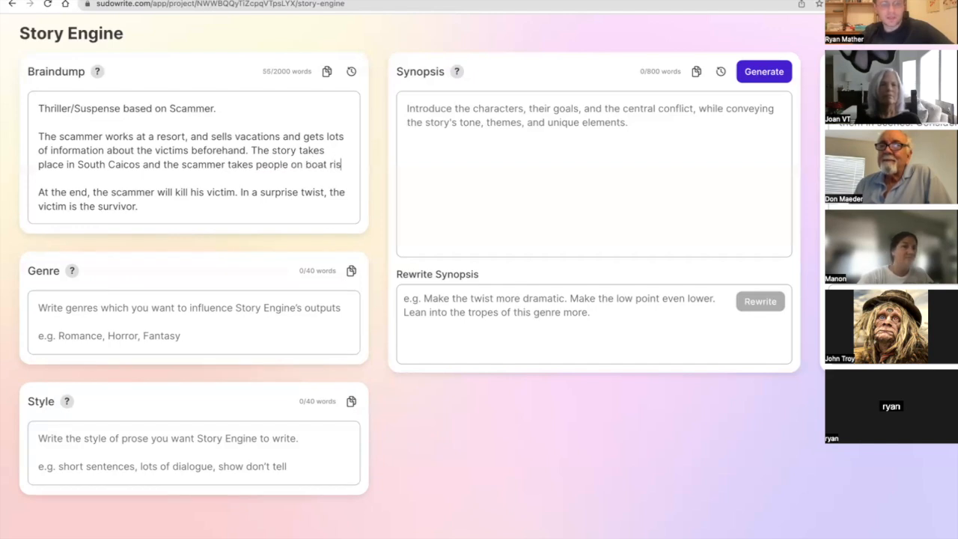
type(" harvest conch")
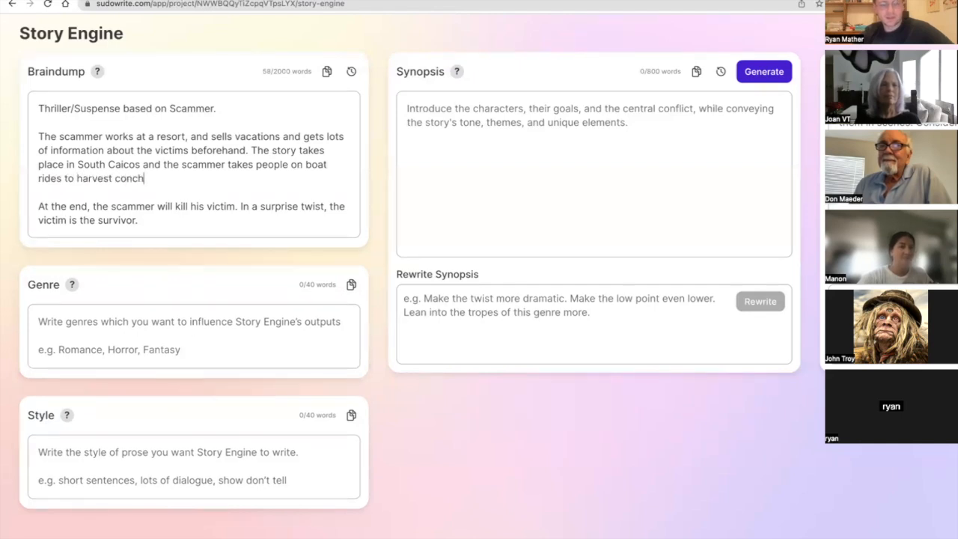
type("C")
Capitalize "Conch" at the end of the Braindump's middle paragraph and close the sentence with a period.
key("Delete")
key("Right")
key("Right")
type(",.")
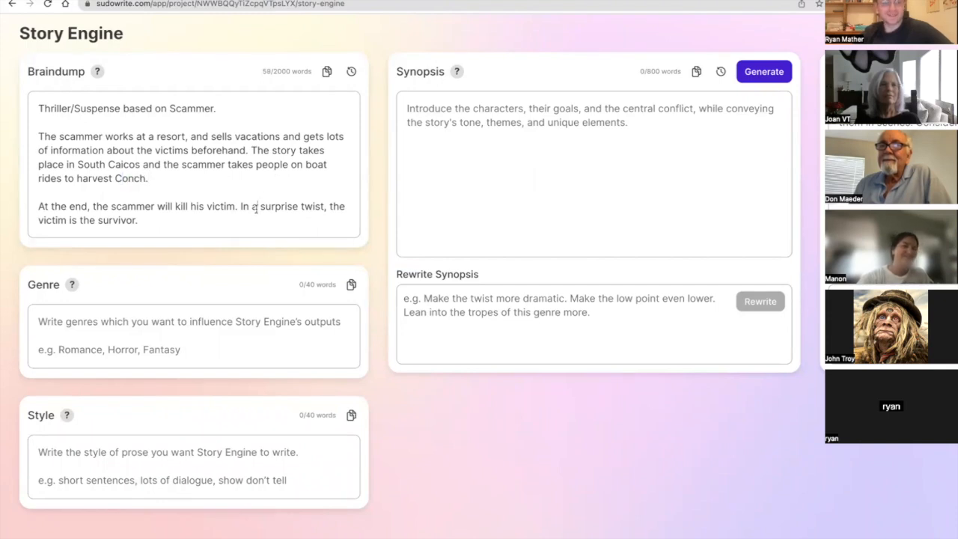
Copy "Thriller/Suspense" from the Braindump's first line into the Genre box.
left_click(214, 351)
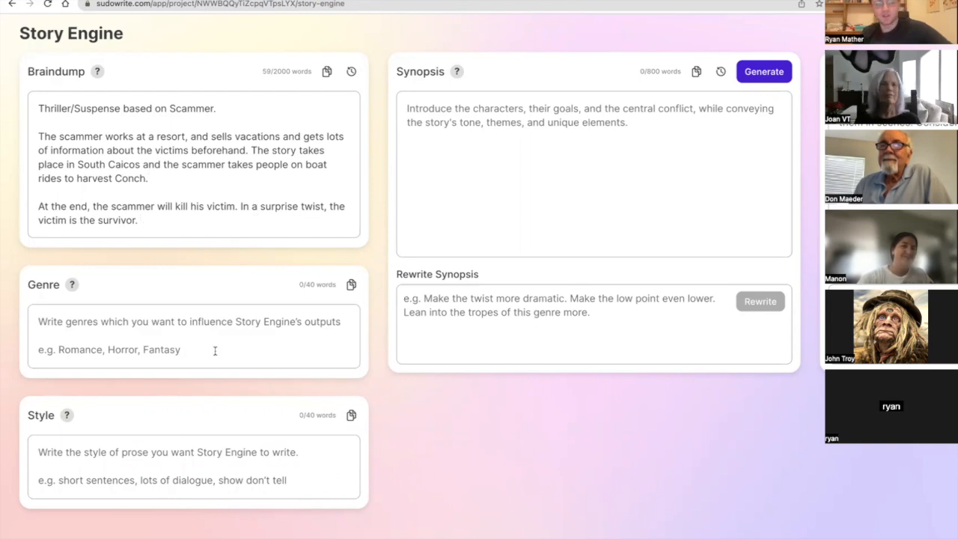
left_click_drag(123, 109, 87, 88)
key("ctrl+c")
left_click(128, 320)
key("ctrl+v")
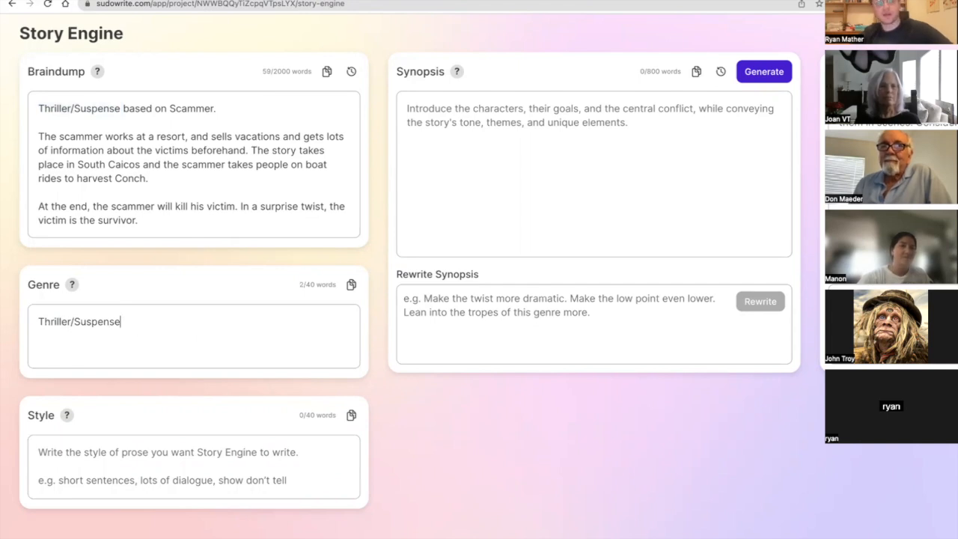
Put spaces around the slash in the Genre text so it reads "Thriller / Suspense".
mouse_move(72, 286)
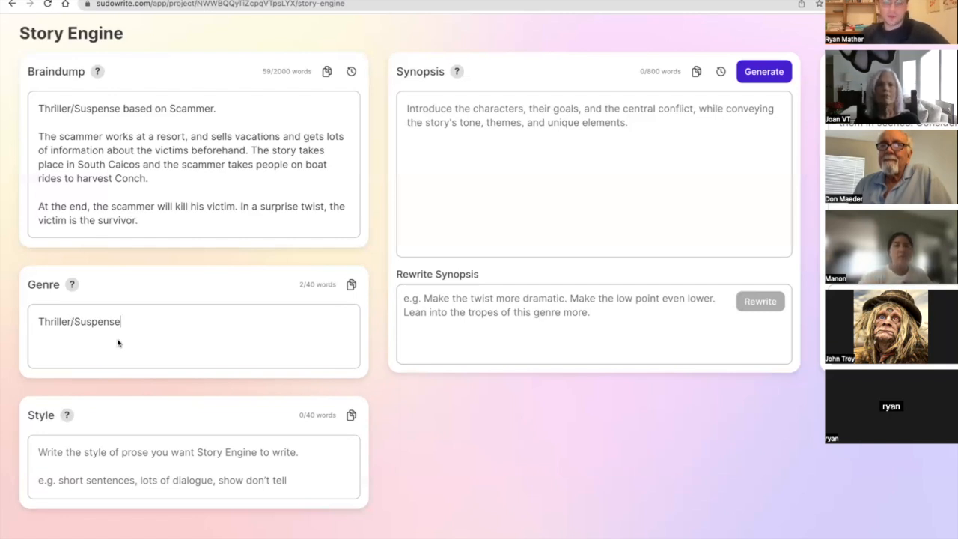
left_click(68, 325)
key("Right")
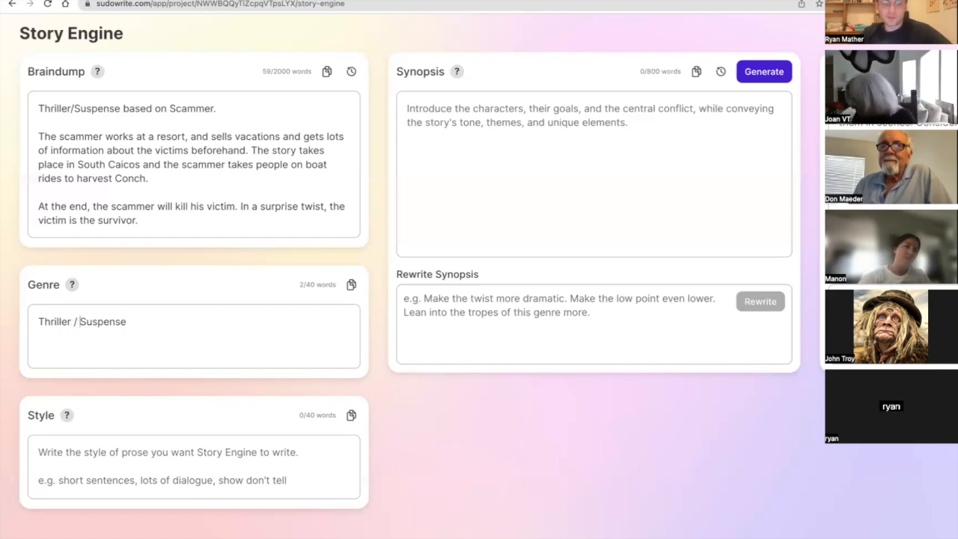
left_click(127, 322)
key("Return")
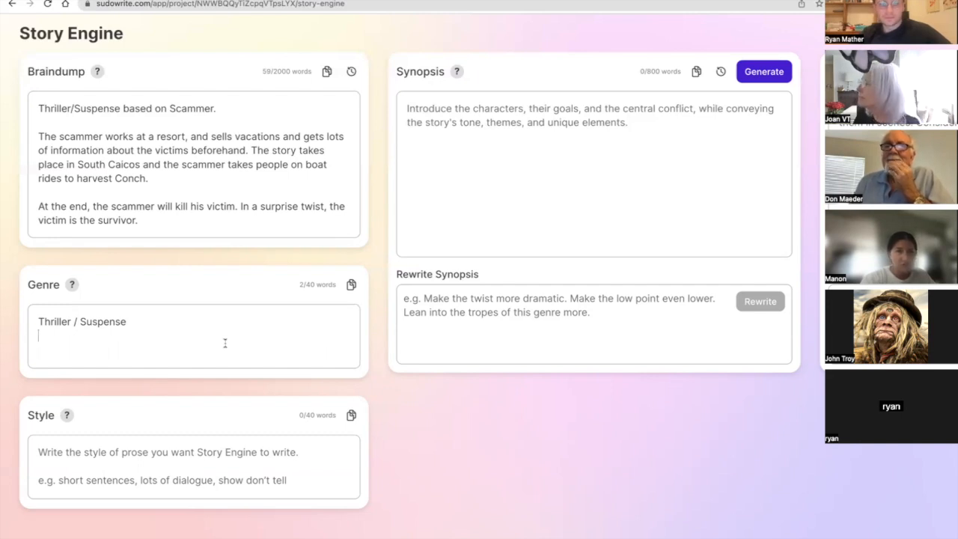
Write in the Style box "Story is written from the victim's point of view - First person present tense.".
left_click(184, 453)
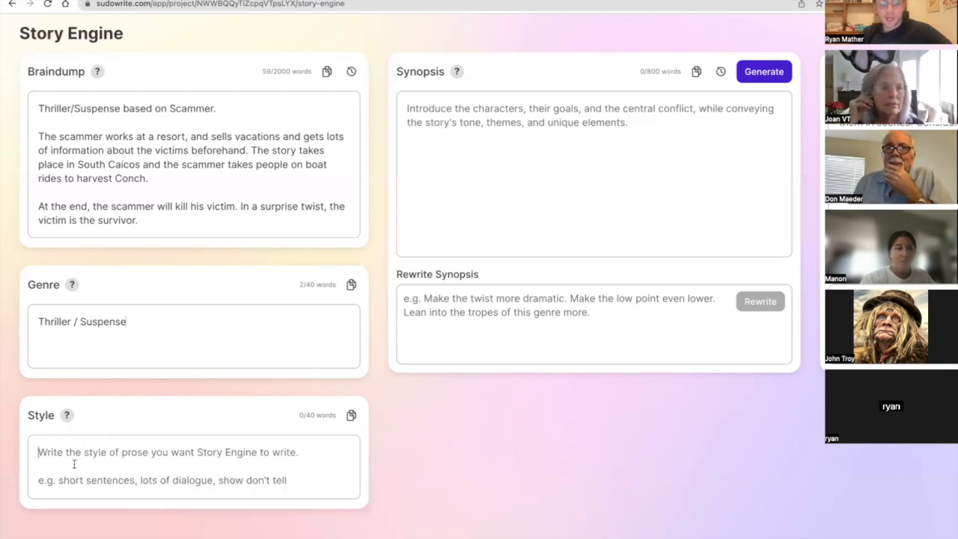
scroll(349, 424, "right", 10)
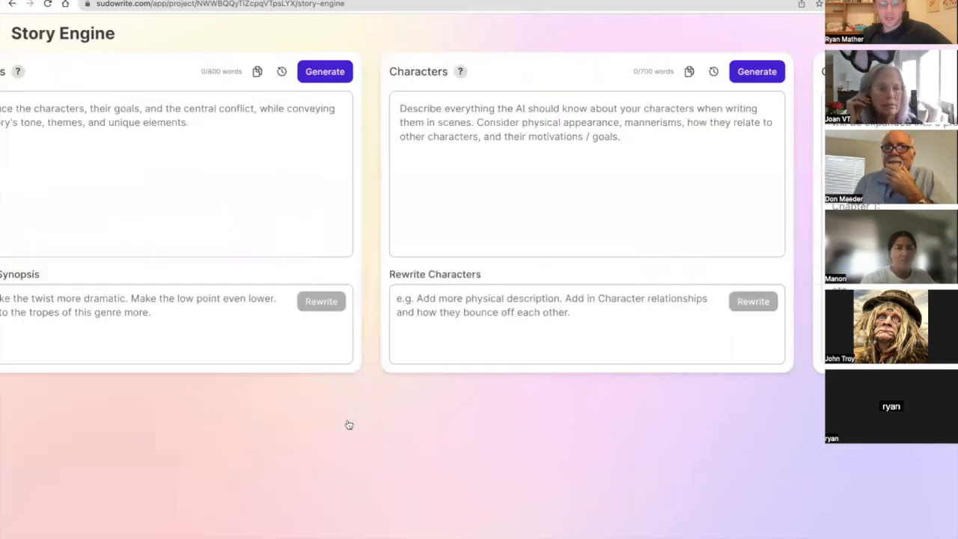
scroll(349, 425, "left", 10)
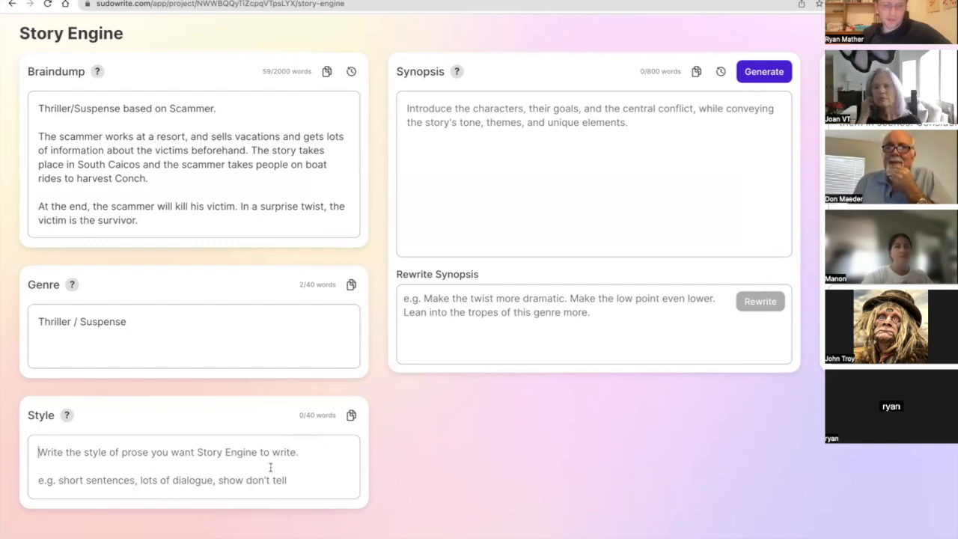
mouse_move(68, 417)
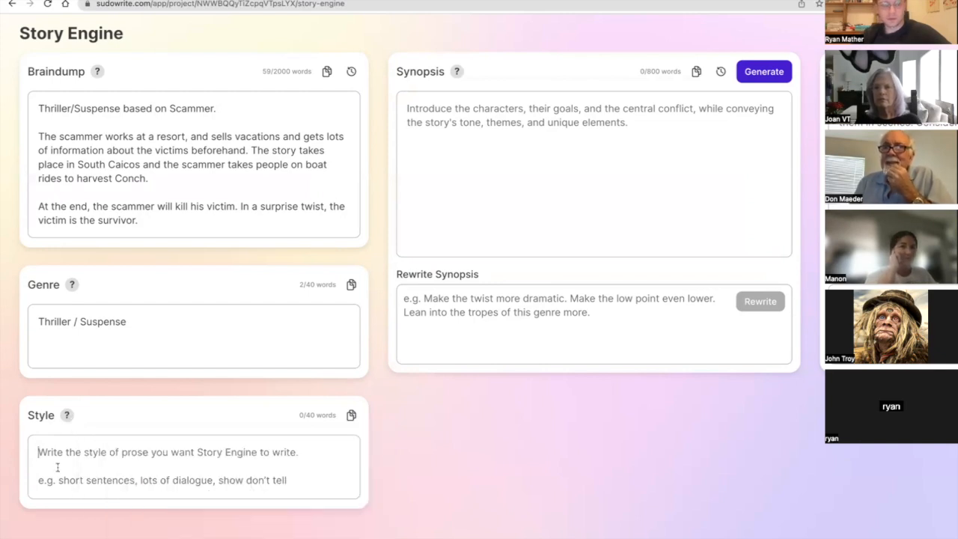
type("Story ")
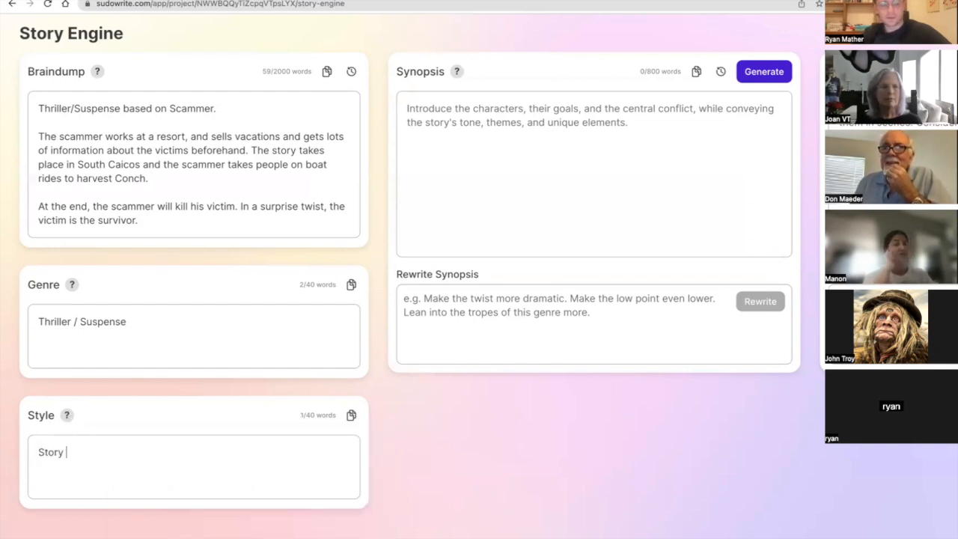
type("is written")
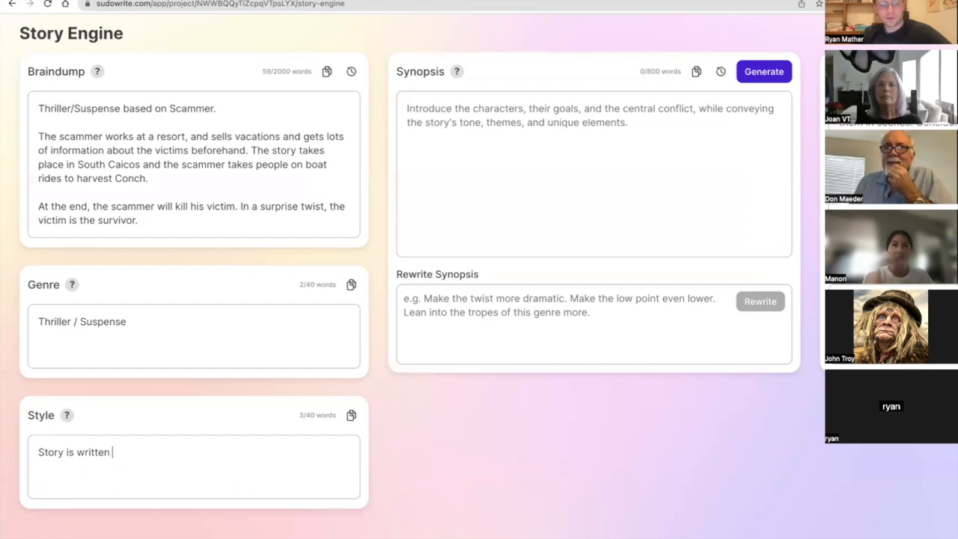
type(" from the ")
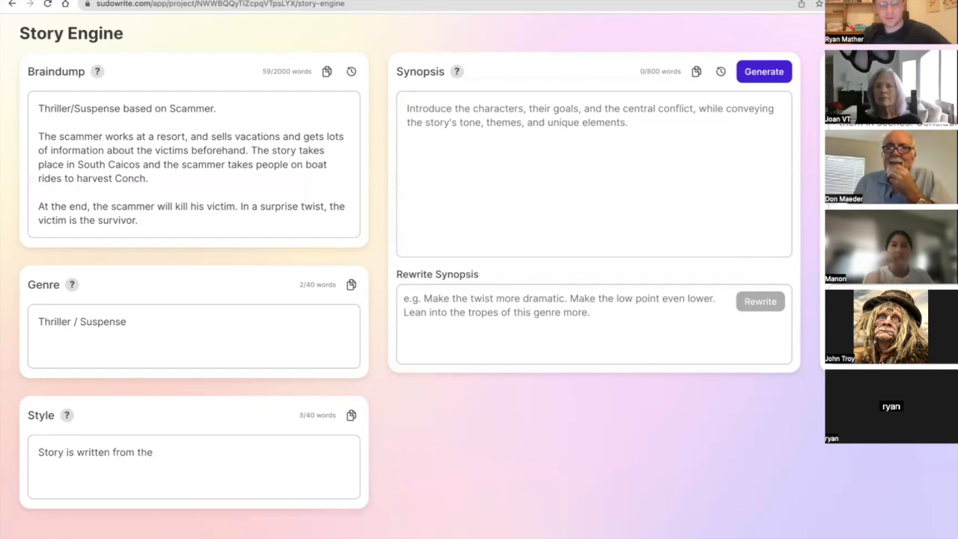
type("citictim's")
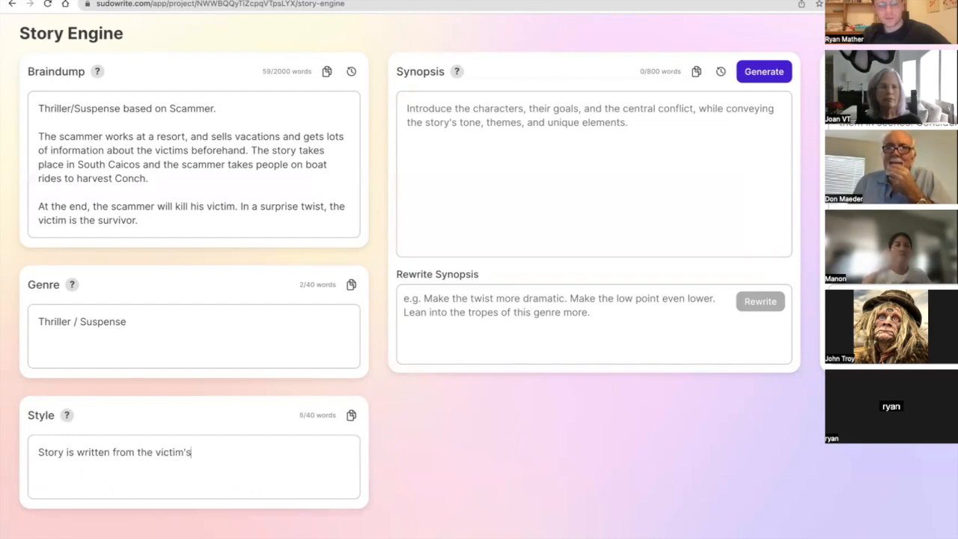
type(" point of view - ")
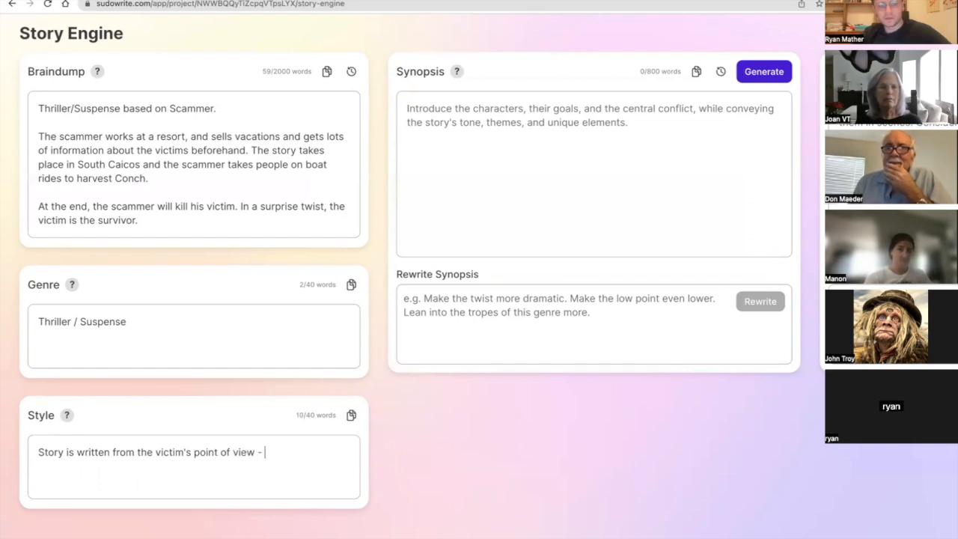
type("First person ")
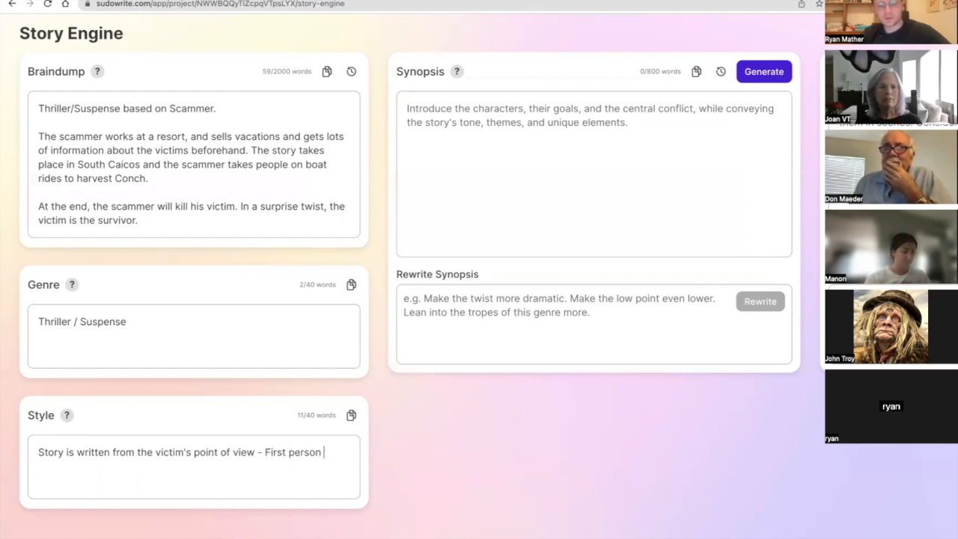
type("pre")
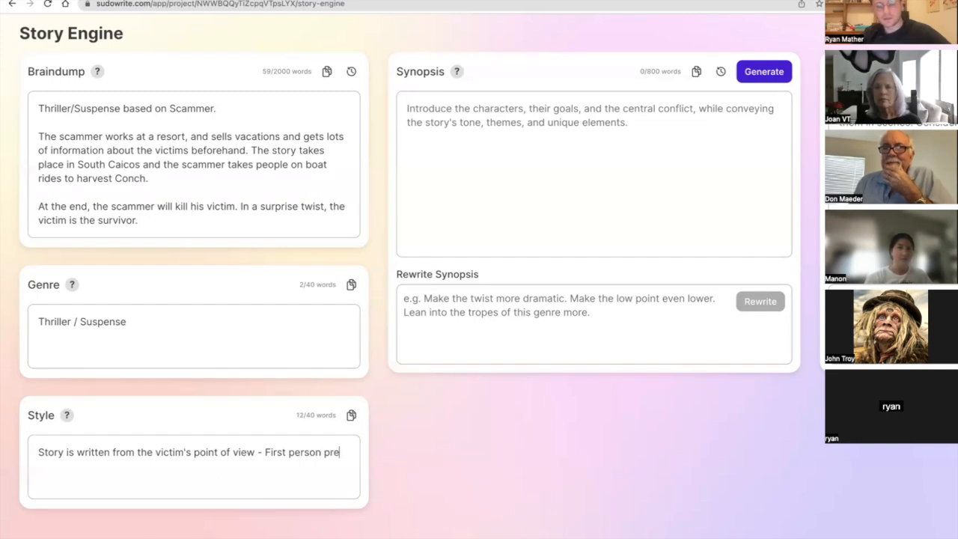
type("sent tense.")
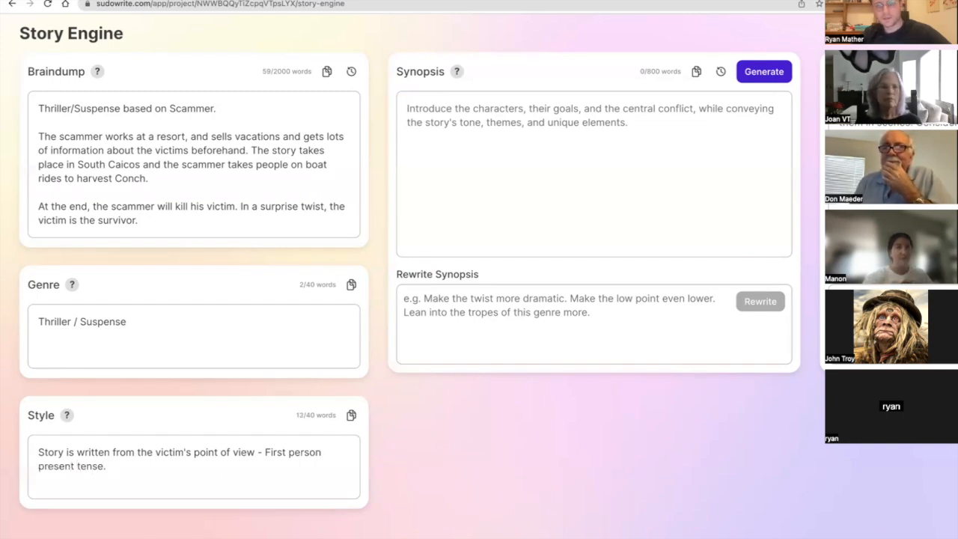
type("Sh")
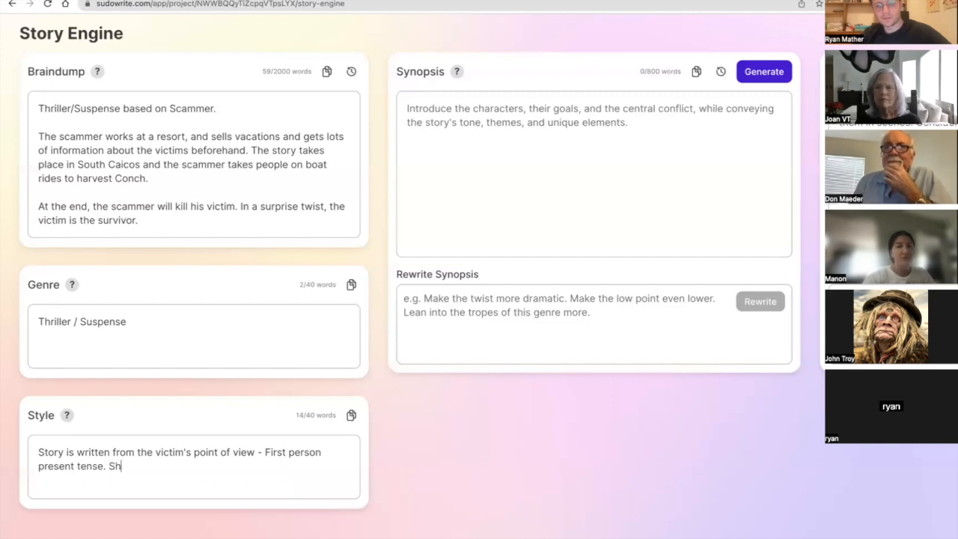
type("ow, don't tell")
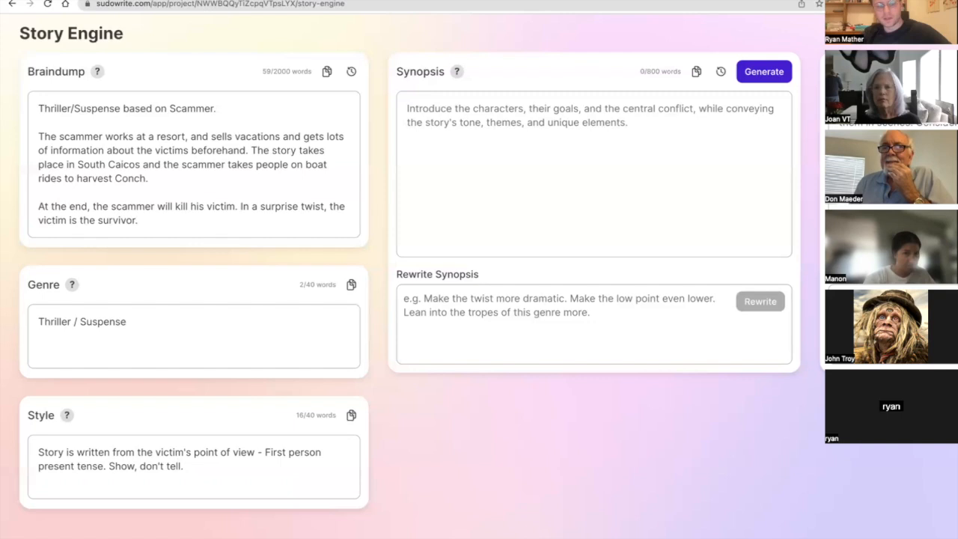
Add to the Style description "Show, don't tell. Lots of sensory descriptions and action.".
type(". Lots of senso")
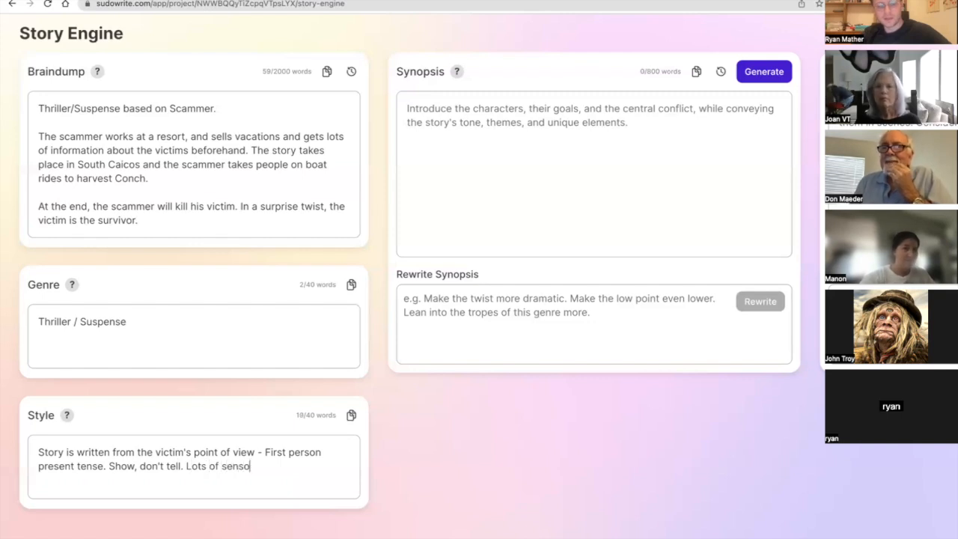
type("ry sescript")
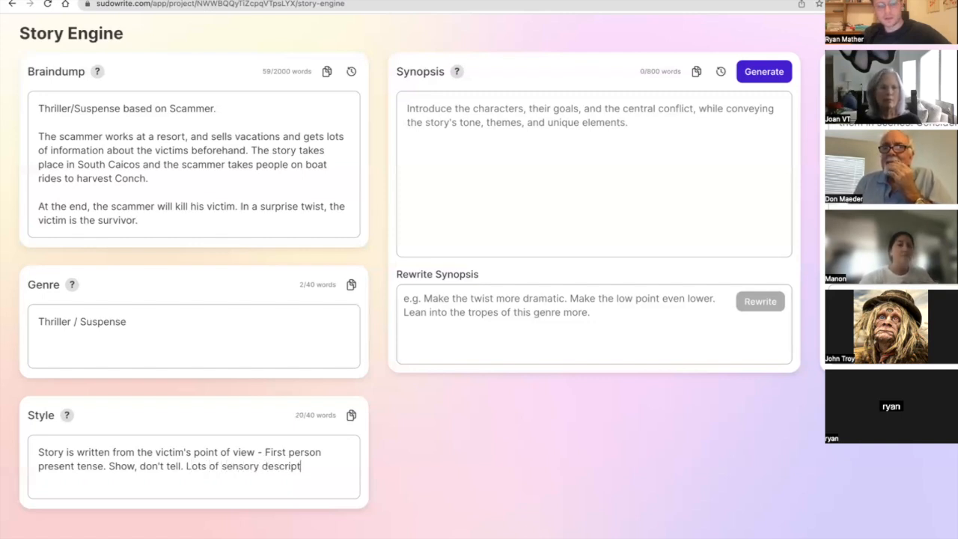
type("oinions ")
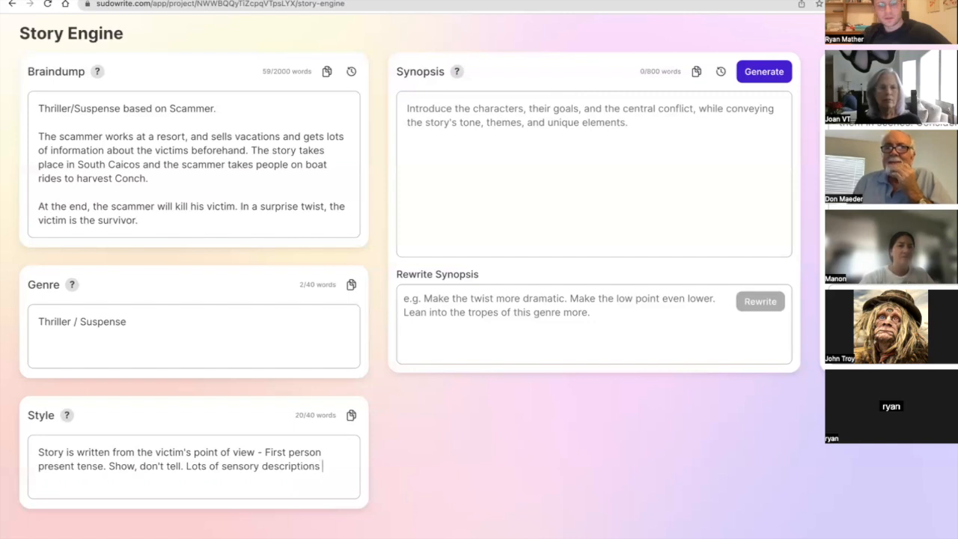
type("and sction.")
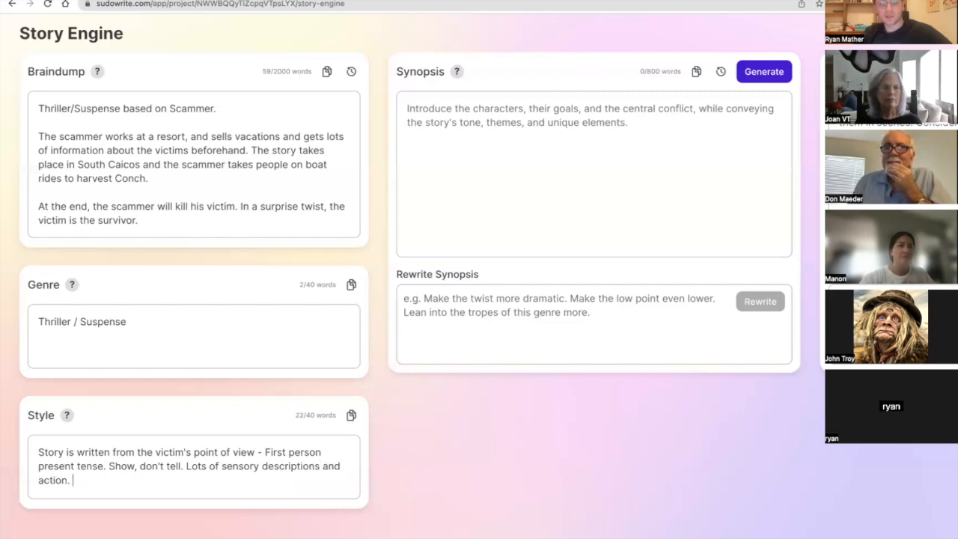
Append "Lots of dialogue." to the end of the Style description.
key("shift+Up")
key("shift+Right")
key("shift+Right")
key("shift+Right")
key("shift+Right")
key("shift+Right")
key("shift+Right")
key("shift+Right")
key("shift+Right")
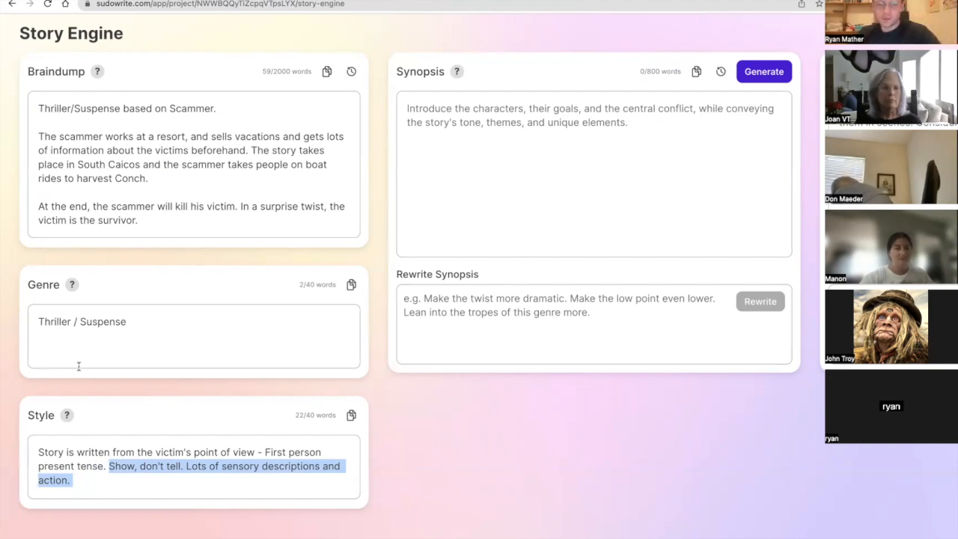
left_click(97, 392)
scroll(98, 392, "right", 2)
scroll(97, 393, "left", 2)
left_click(100, 481)
type("Lots of dialogue.")
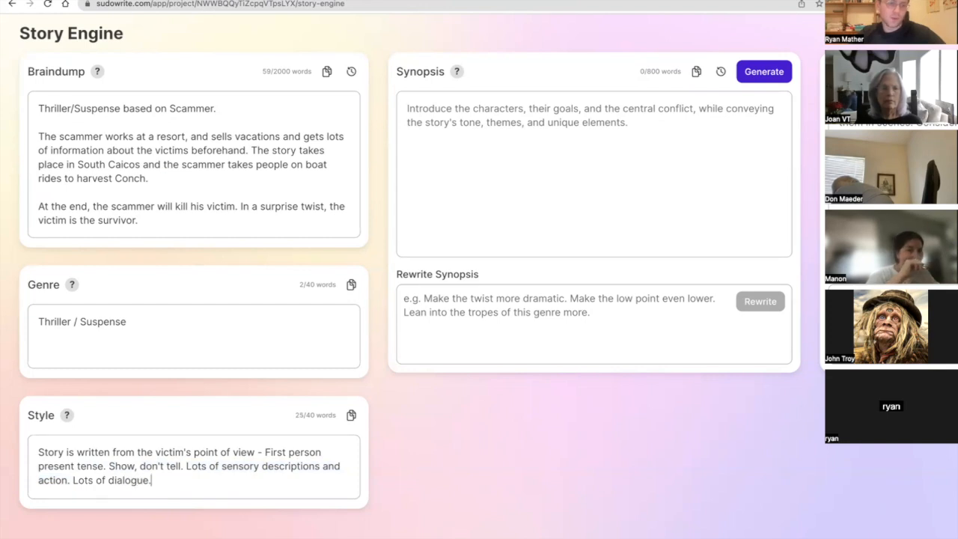
Generate the Synopsis from the completed Braindump, Genre and Style.
scroll(479, 269, "right", 2)
scroll(241, 371, "right", 6)
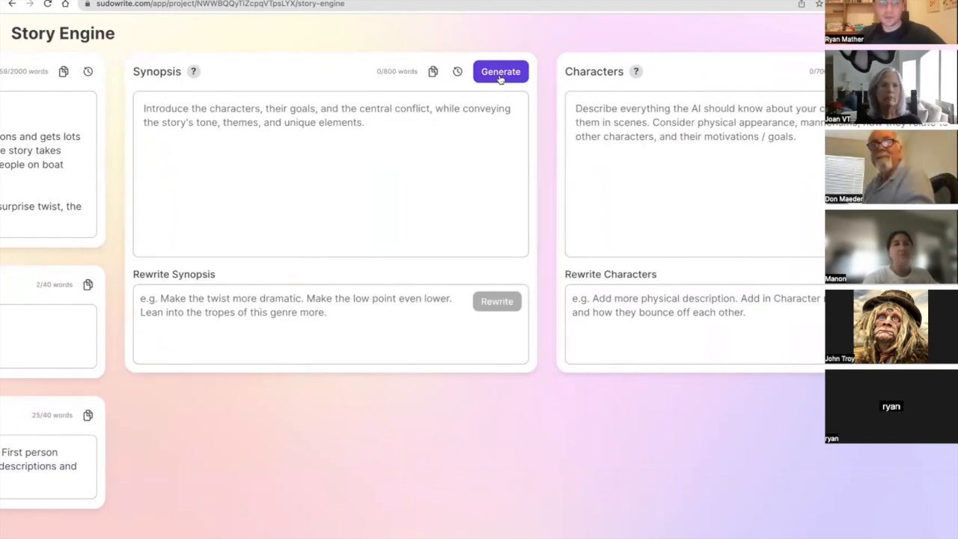
left_click(500, 71)
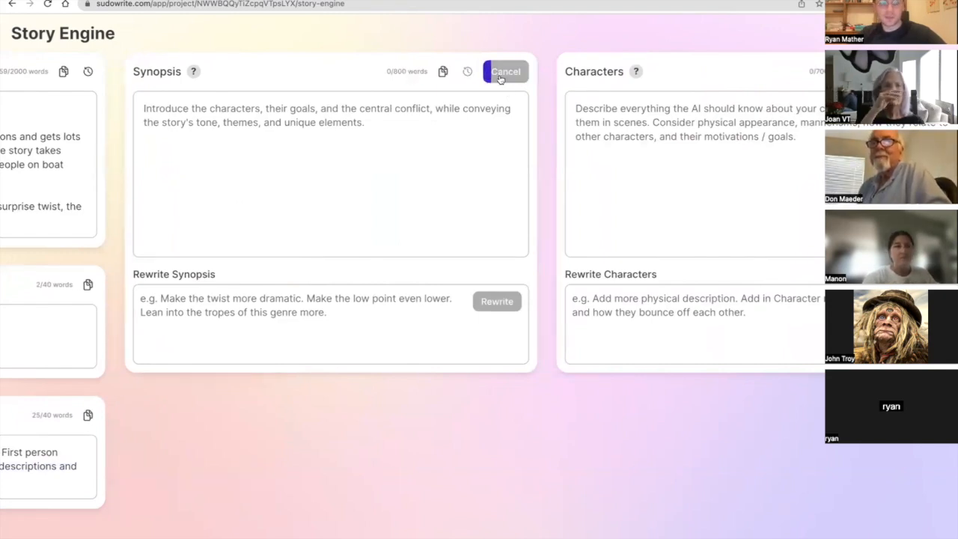
Read through the generated Synopsis from its opening paragraph down to the closing summary and the rewrite area.
mouse_move(192, 71)
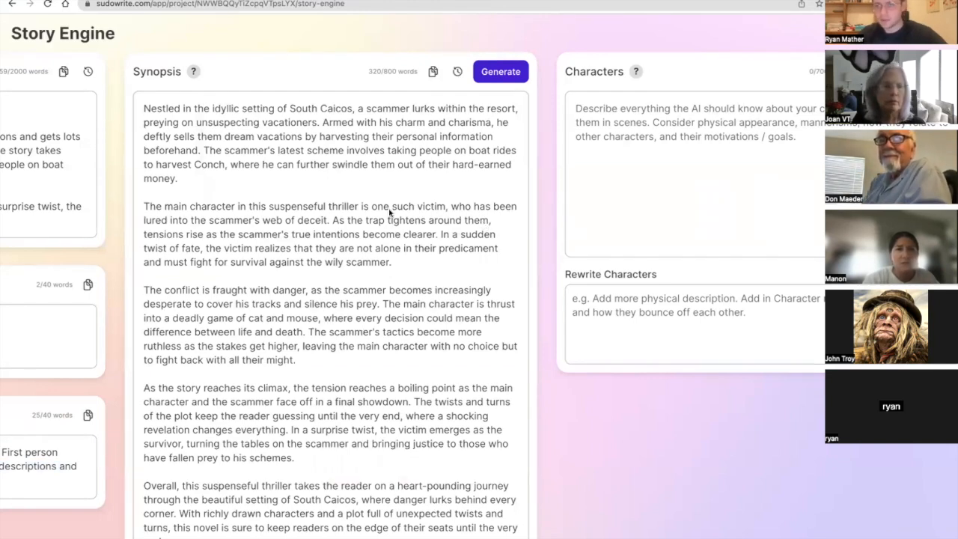
scroll(387, 208, "down", 1)
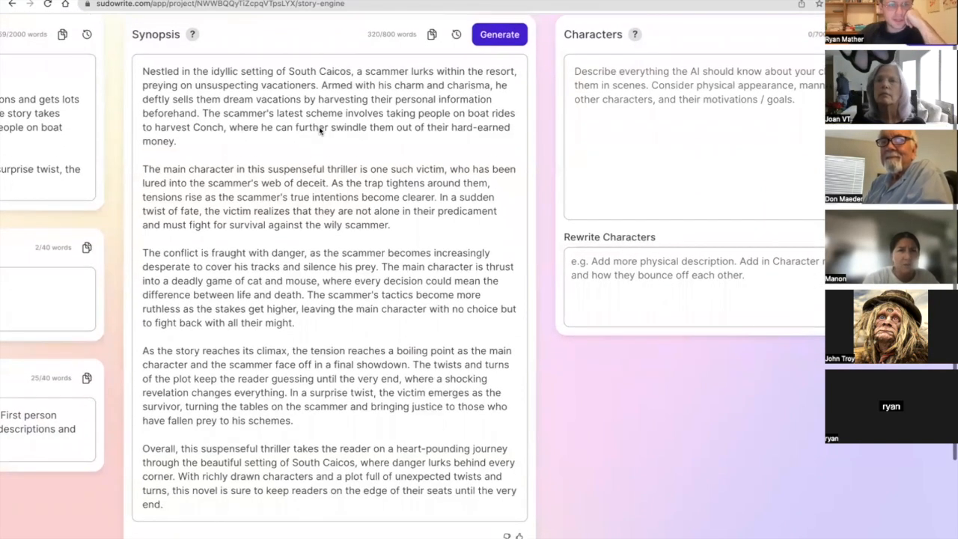
triple_click(327, 77)
left_click(346, 84)
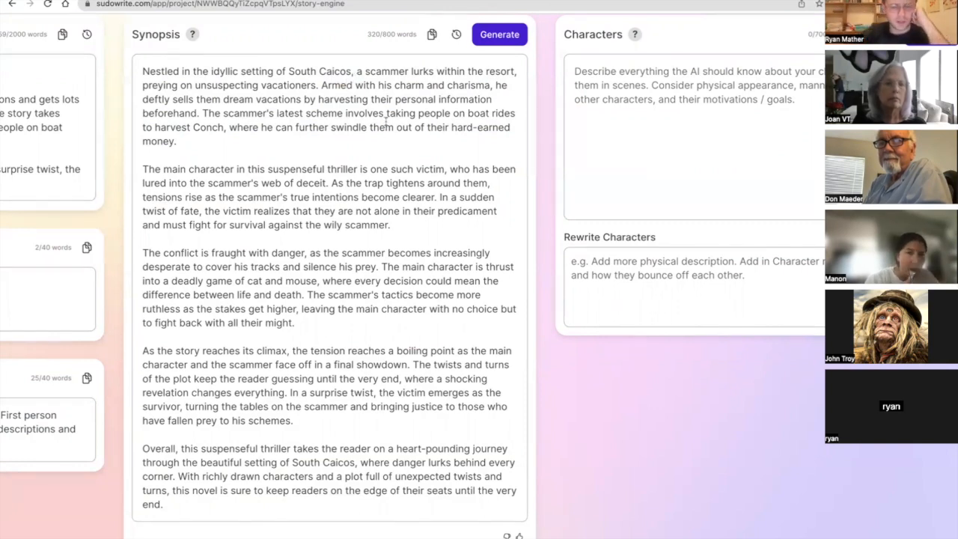
scroll(419, 187, "down", 2)
scroll(419, 187, "down", 1)
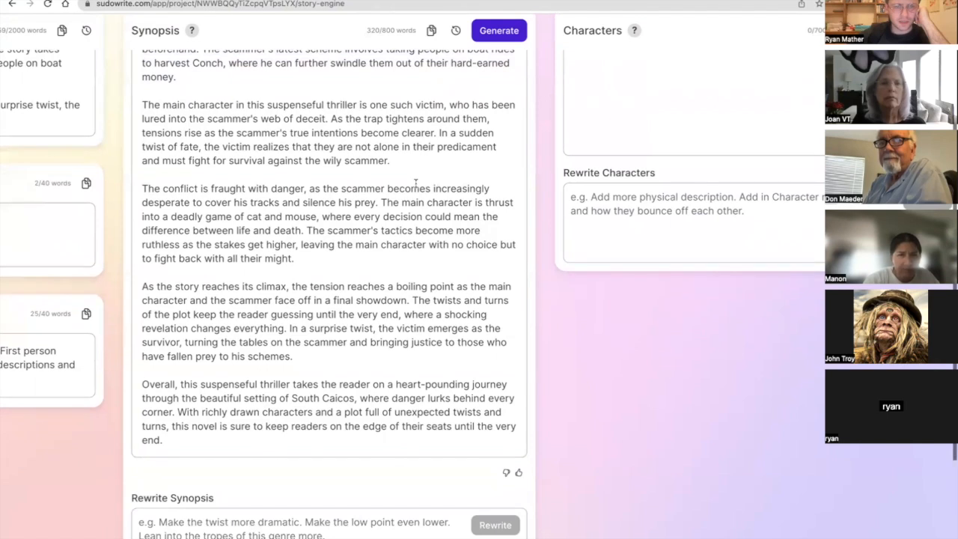
scroll(416, 182, "down", 2)
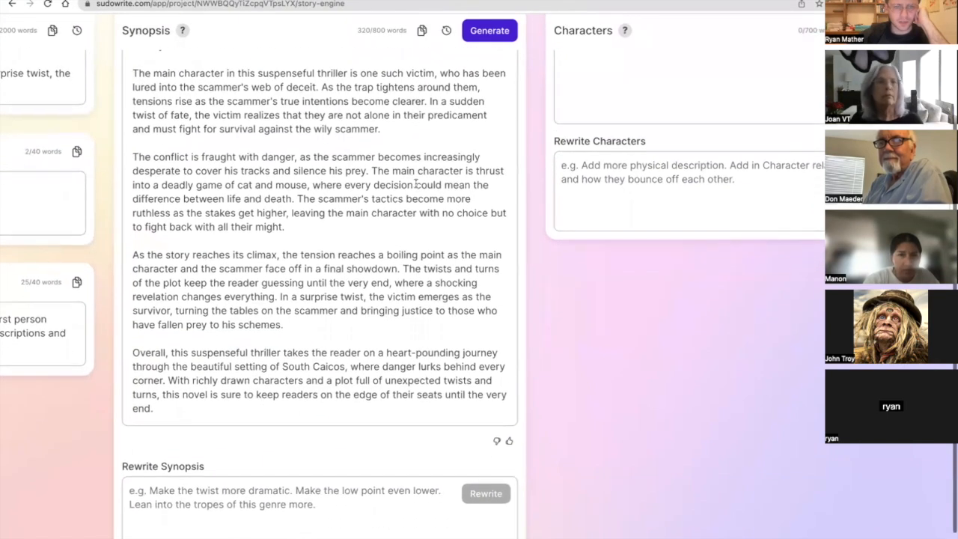
scroll(415, 182, "left", 1)
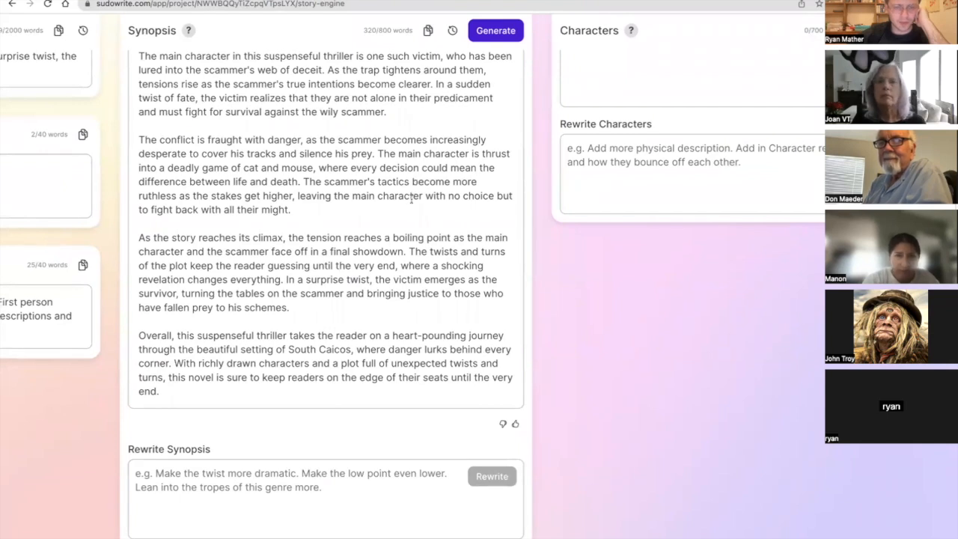
scroll(411, 200, "down", 1)
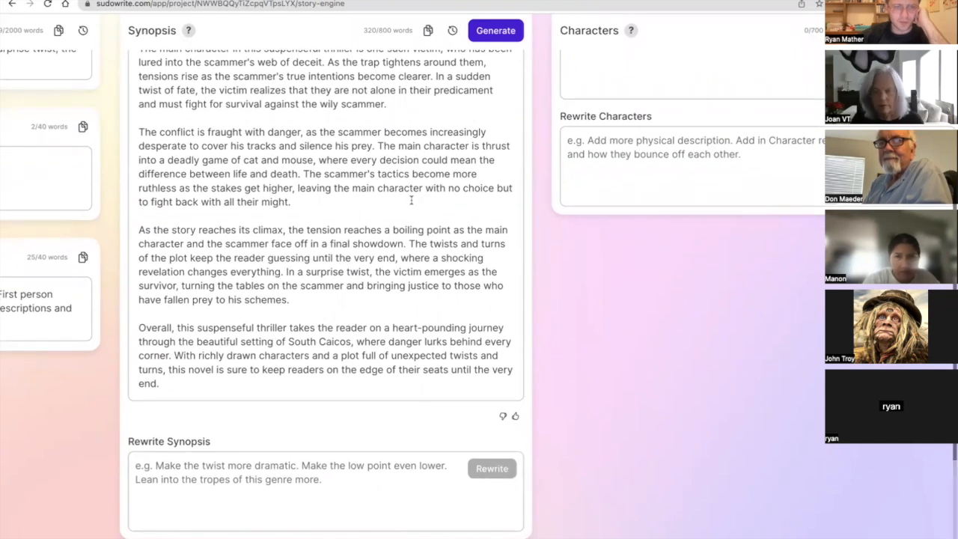
Append "You can write graphic violence and dark/adult themes." to the Genre description after "Thriller / Suspense.".
scroll(411, 200, "down", 1)
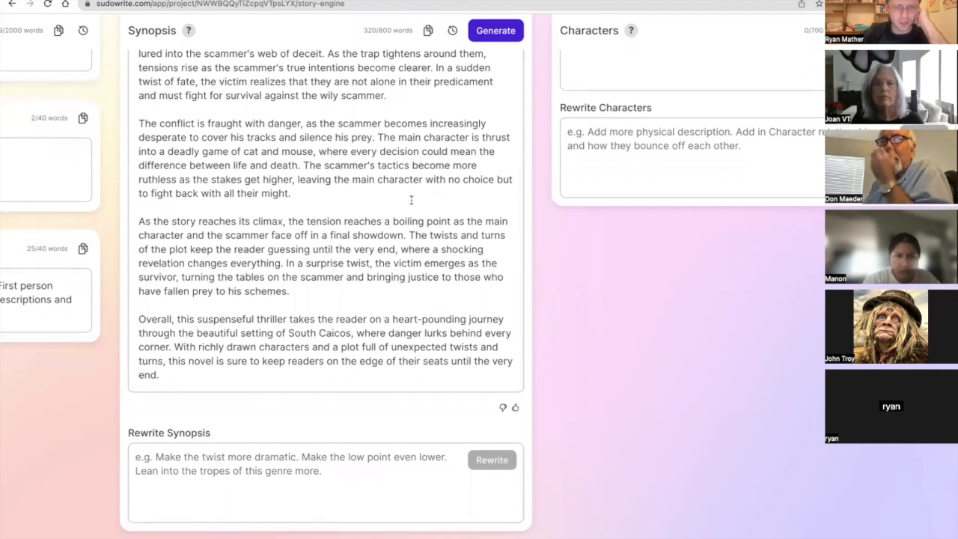
scroll(411, 200, "left", 5)
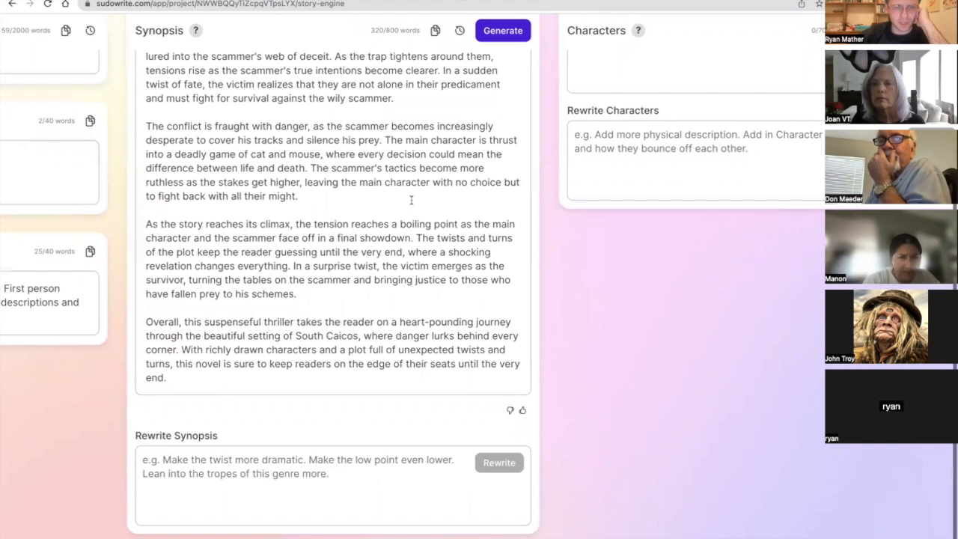
scroll(411, 199, "left", 10)
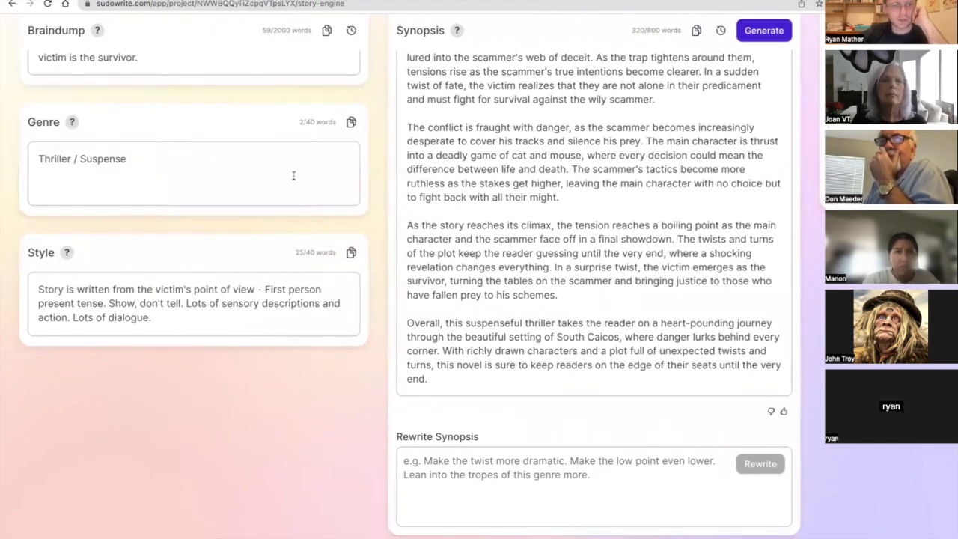
type(". ")
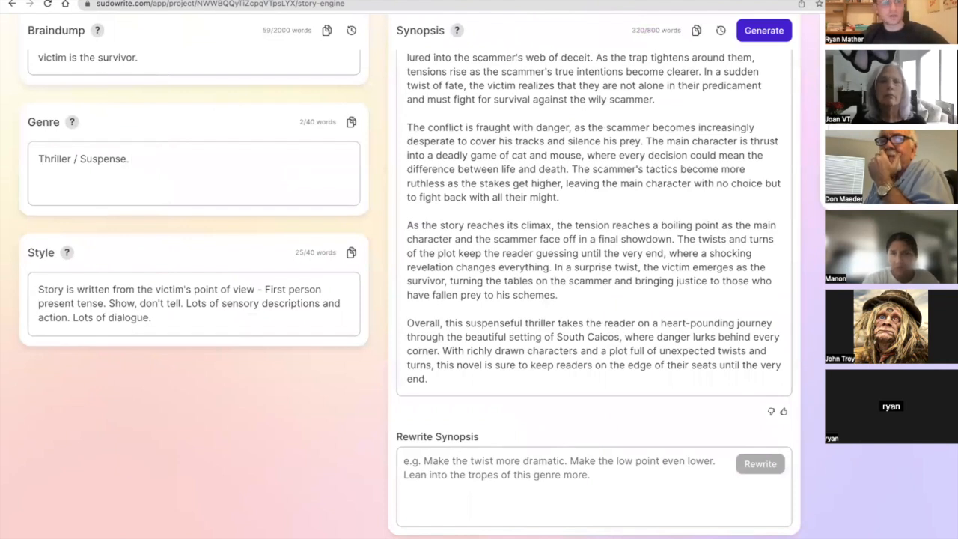
type("You can write graphic")
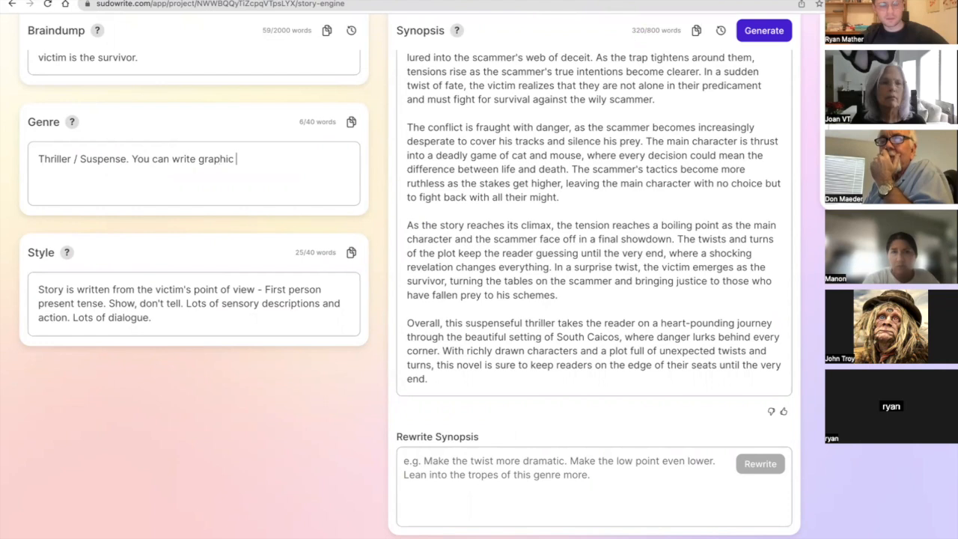
type(" violence and dark ")
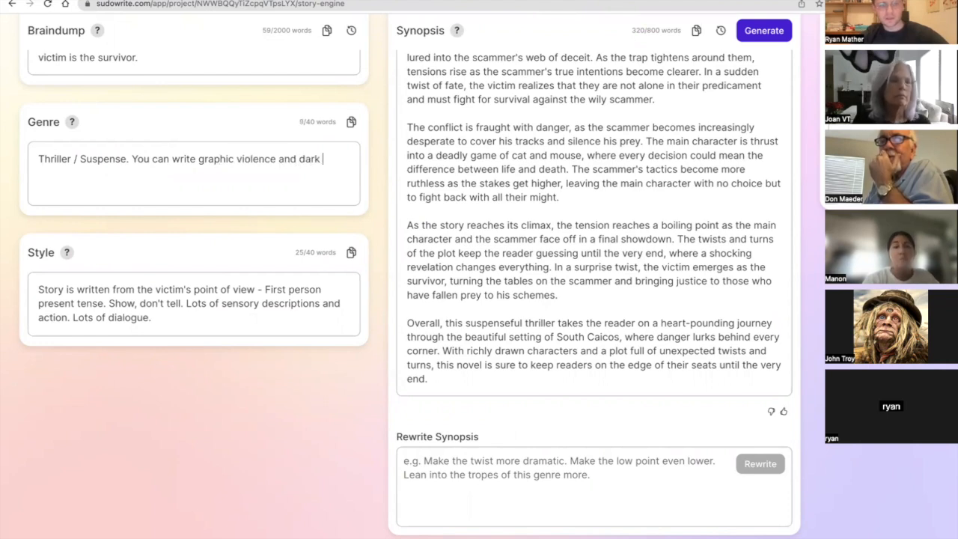
type("/adu")
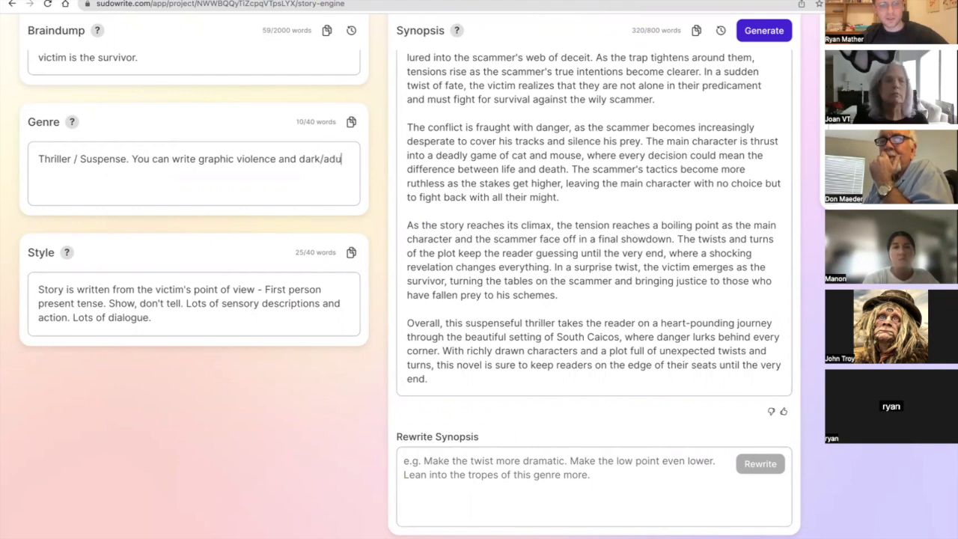
type("lt themes.")
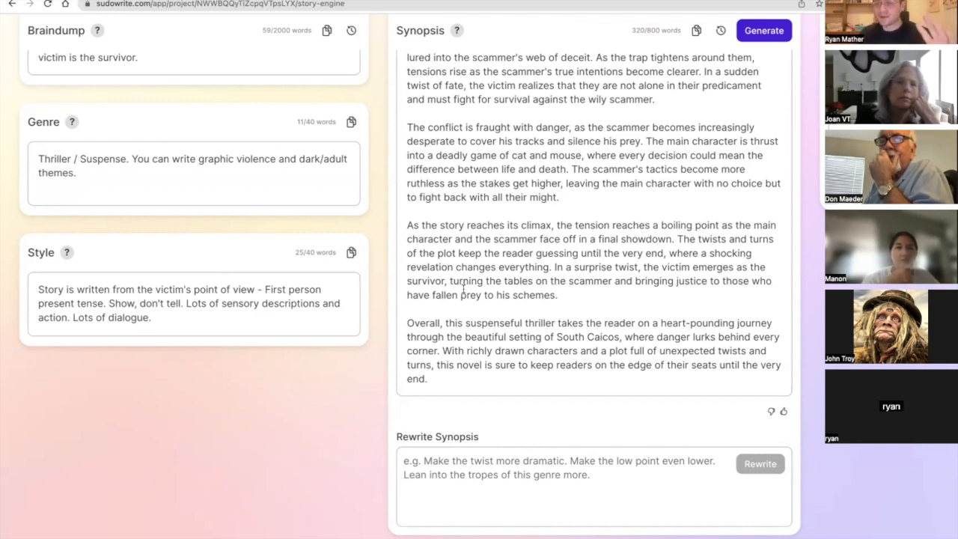
Begin the Synopsis rewrite instruction with "Please replace all of the vague ideas with specific plot points and surprises".
scroll(462, 288, "right", 5)
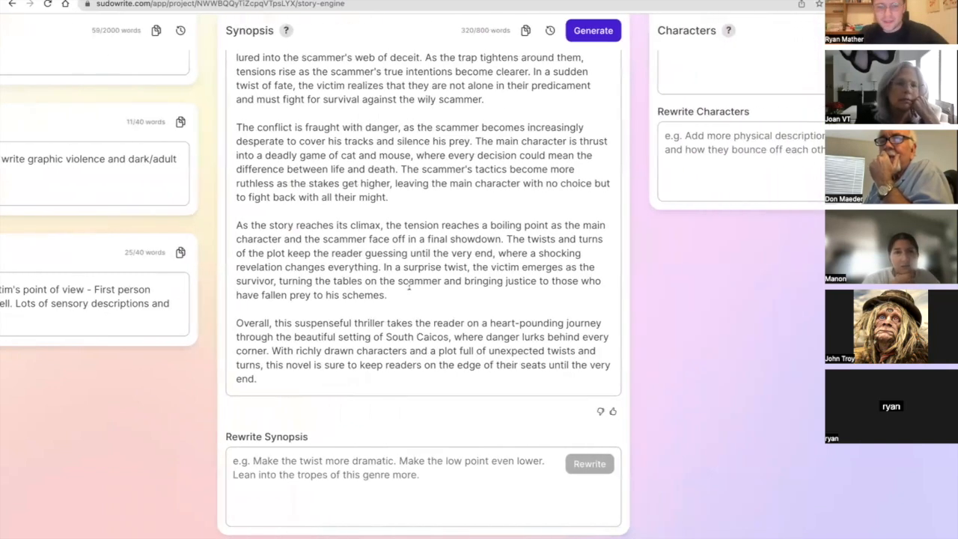
left_click(359, 487)
scroll(357, 487, "right", 3)
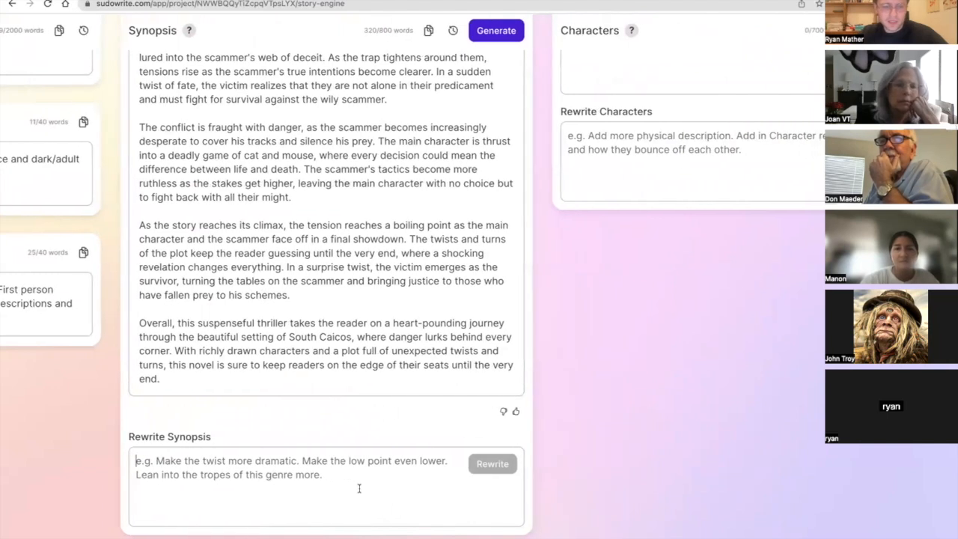
type("Please replace all of the valgue ideas ")
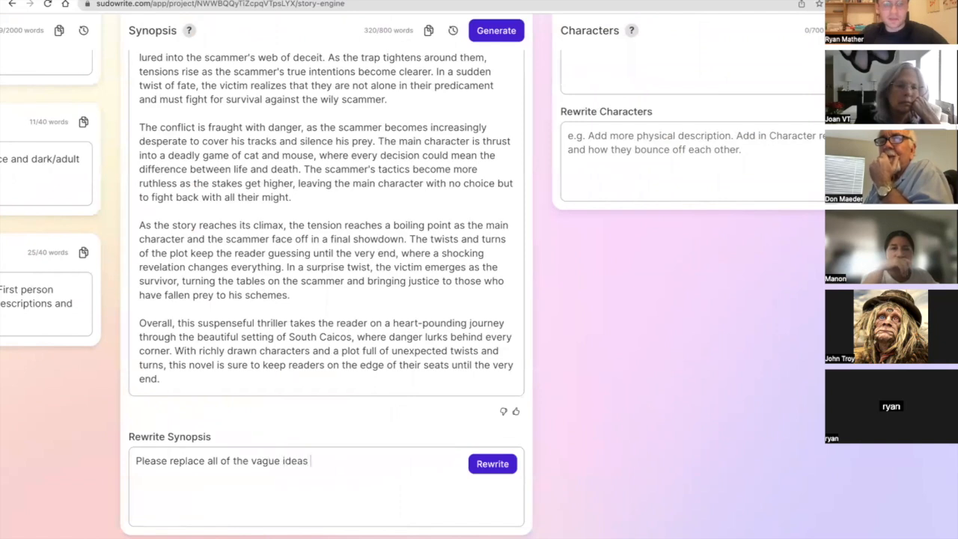
type("with specific")
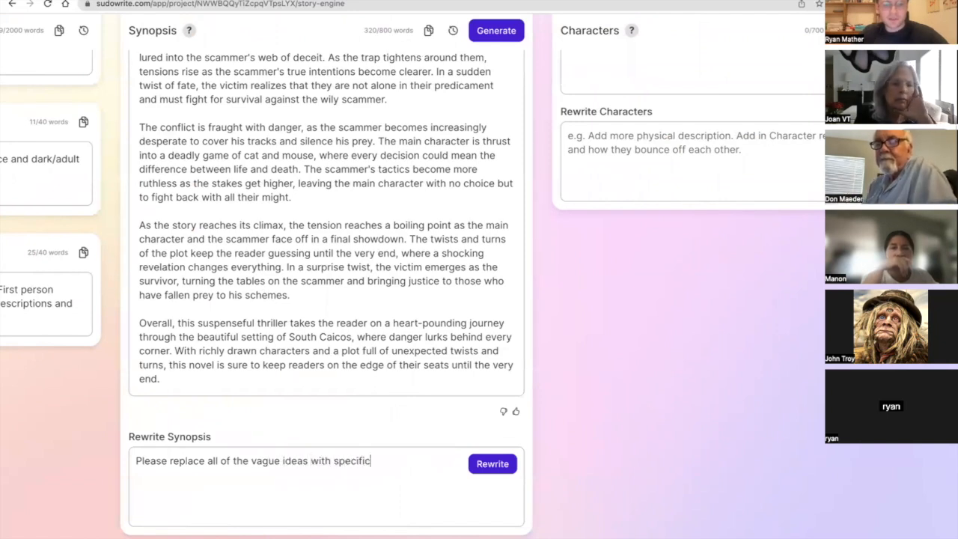
type(" plot points and ")
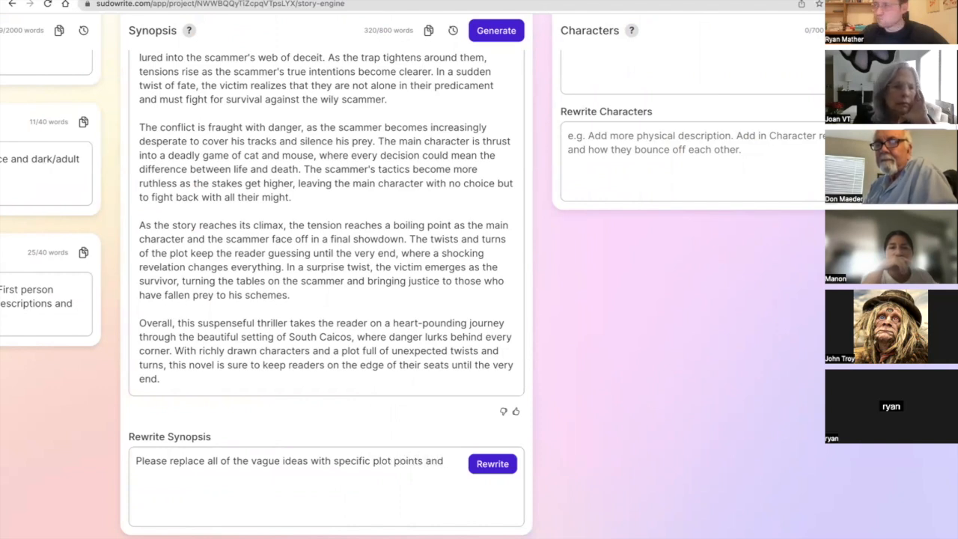
type("surprises")
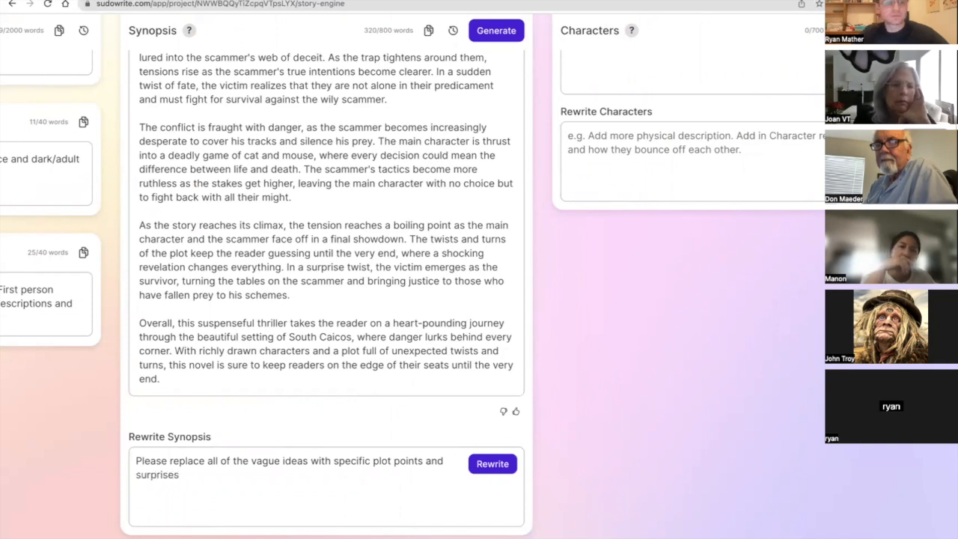
type(". PLeaease give names to the sa")
Add to the Synopsis rewrite instruction "Please give full names to the scammer and the protagonist (the victim).".
key("BackSpace")
type("ca")
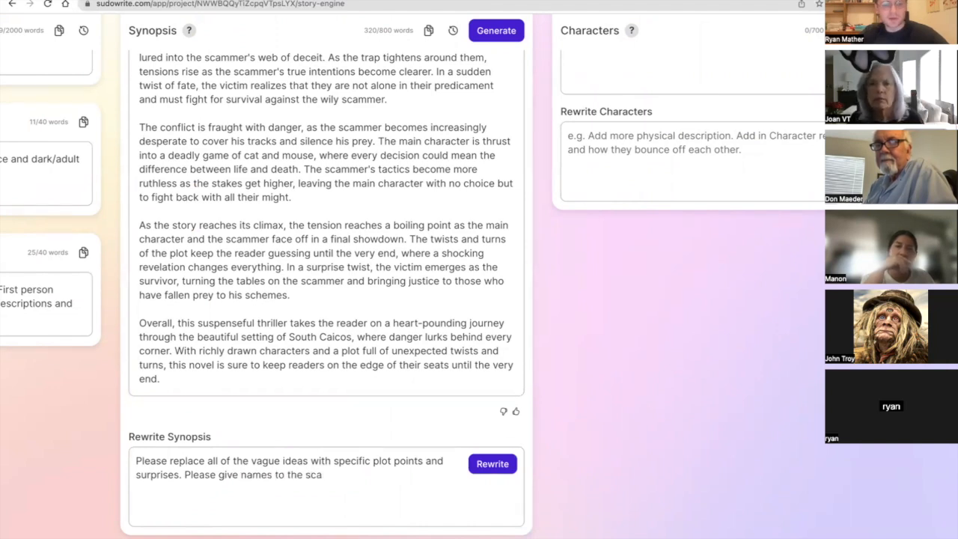
type("mmer and the protagonist (the victim")
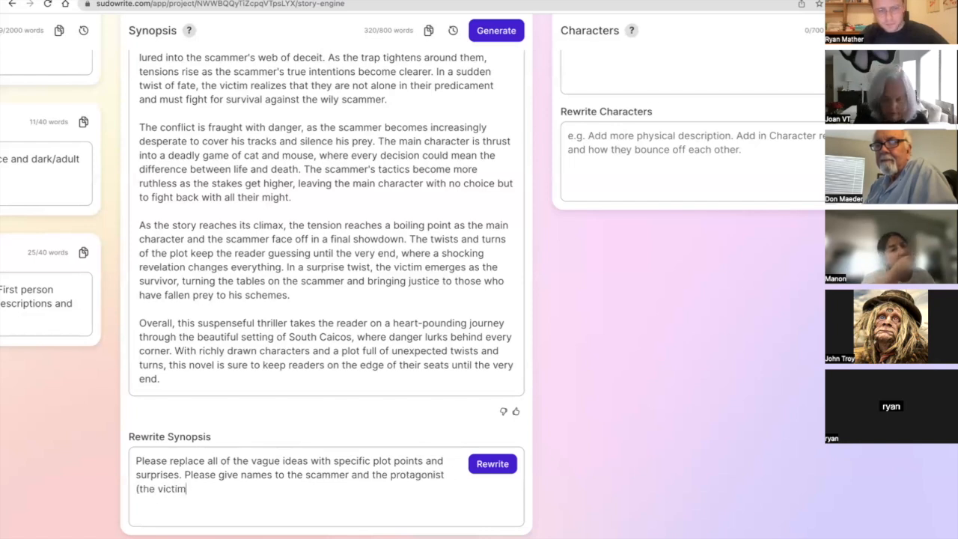
left_click(238, 477)
type("full")
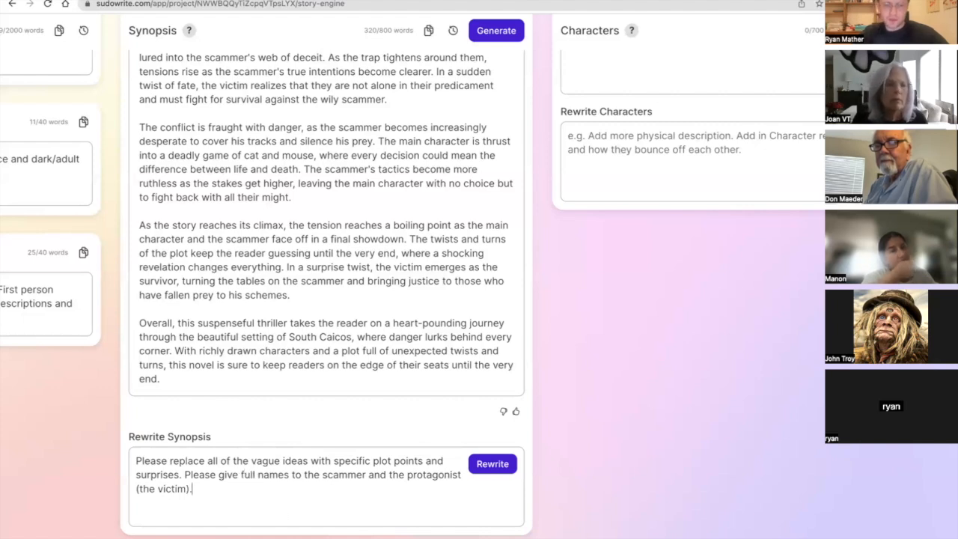
Replace "Conch" in the first paragraph of the Synopsis with "tropical fish", and that wording in turn with "cod".
scroll(219, 455, "up", 2)
scroll(346, 163, "up", 2)
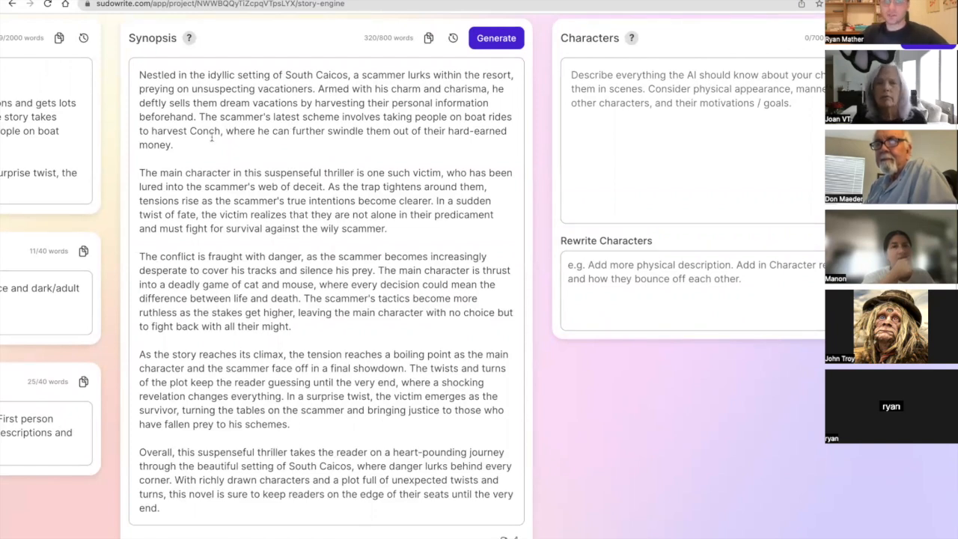
left_click_drag(219, 131, 188, 131)
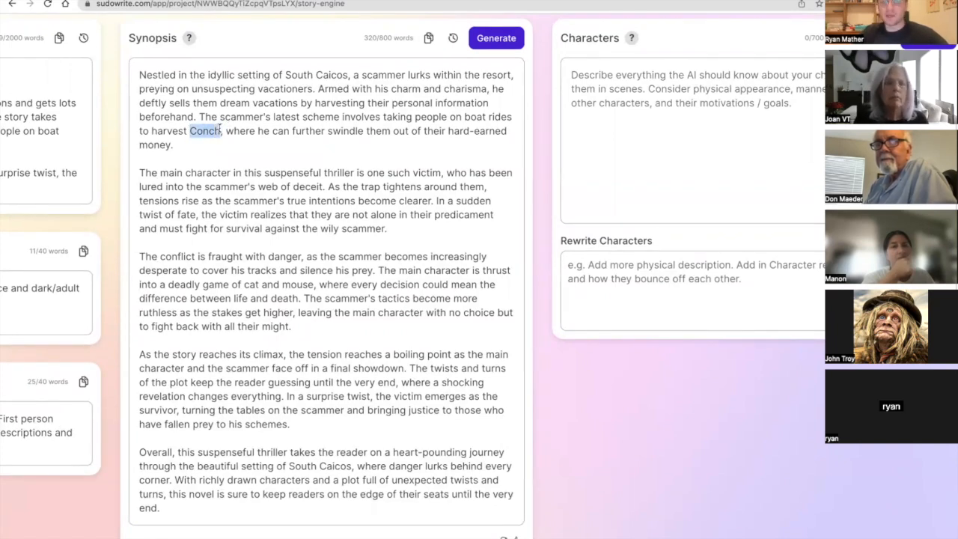
double_click(201, 131)
type("tropical fish")
left_click_drag(244, 131, 190, 131)
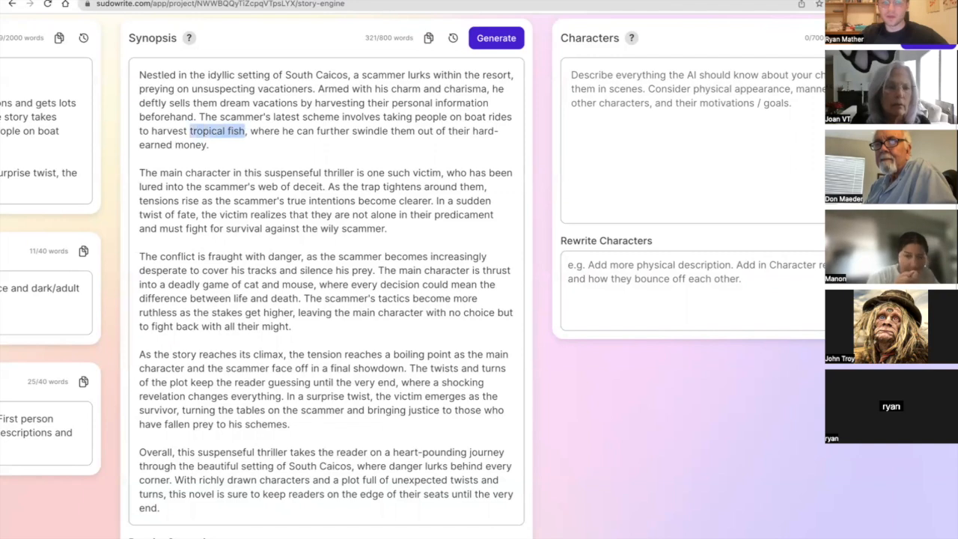
type("cod")
Append to the Synopsis rewrite instruction "Make the ending a shocking twist where the protagonist lives despite the scammer's web of deceit.".
scroll(404, 491, "down", 3)
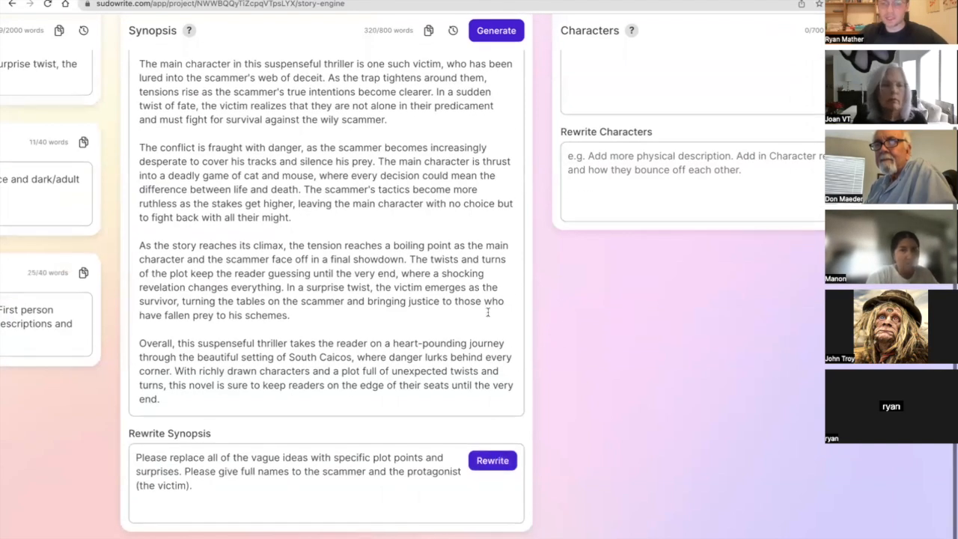
scroll(487, 313, "up", 1)
scroll(409, 397, "down", 1)
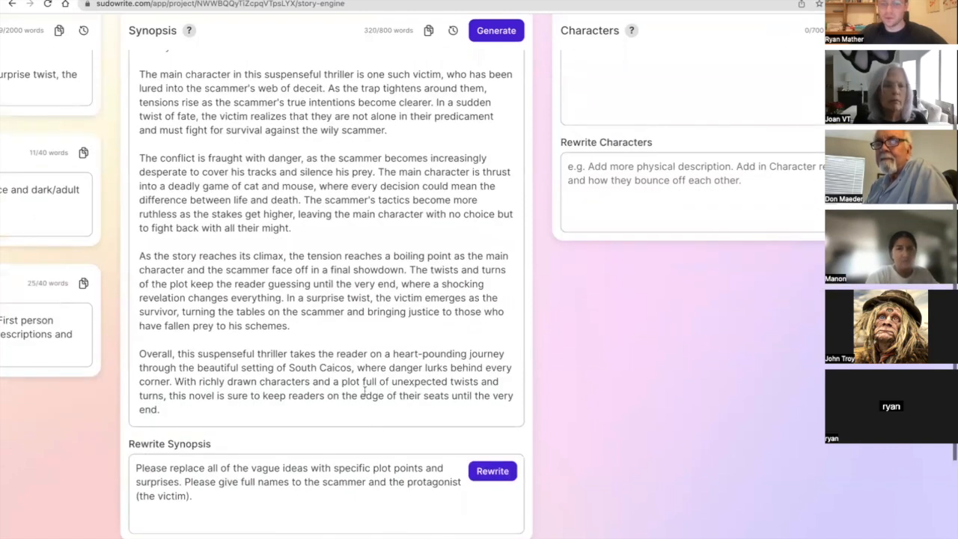
left_click(302, 501)
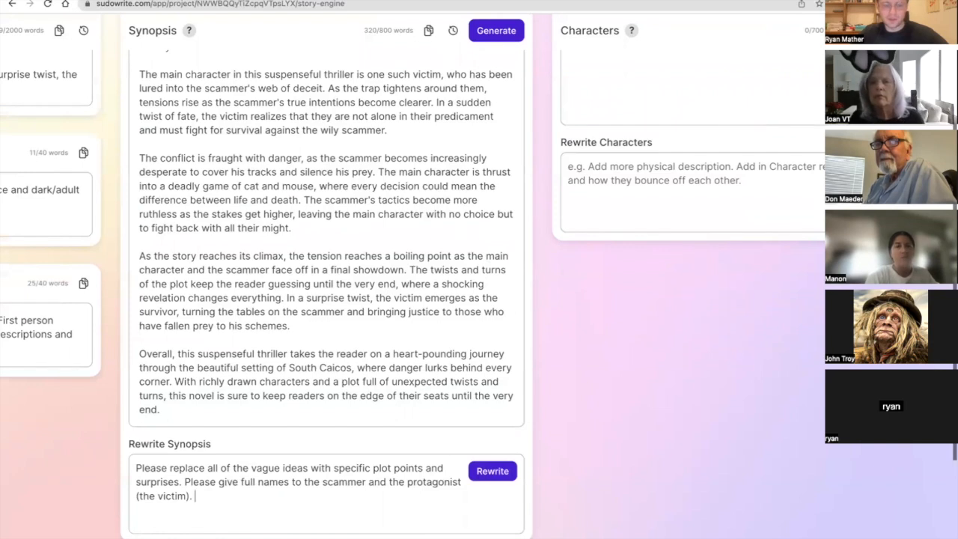
type("Mak")
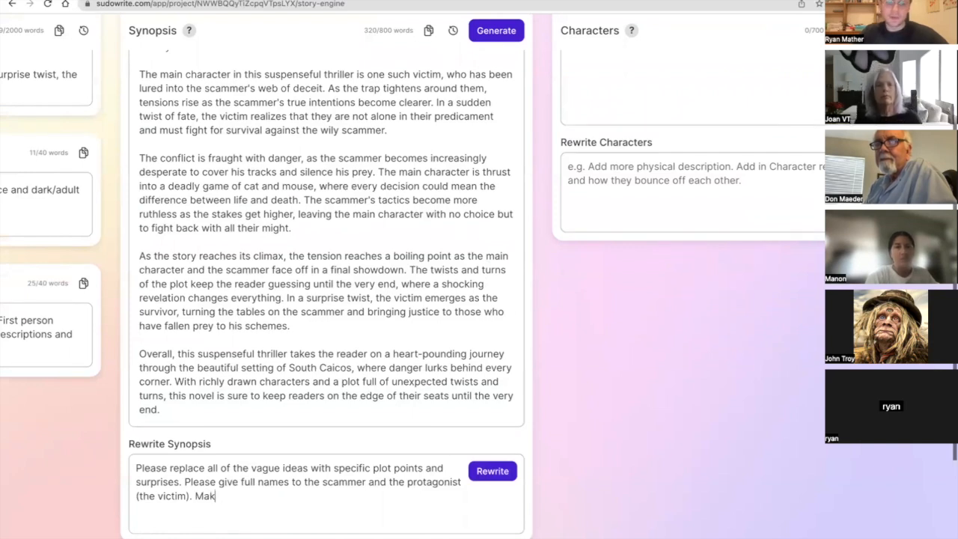
type("ethe ending ")
type("a sch")
type("osck")
key("BackSpace")
type("cking twist where the")
key("BackSpace")
key("BackSpace")
key("BackSpace")
type("e the protag")
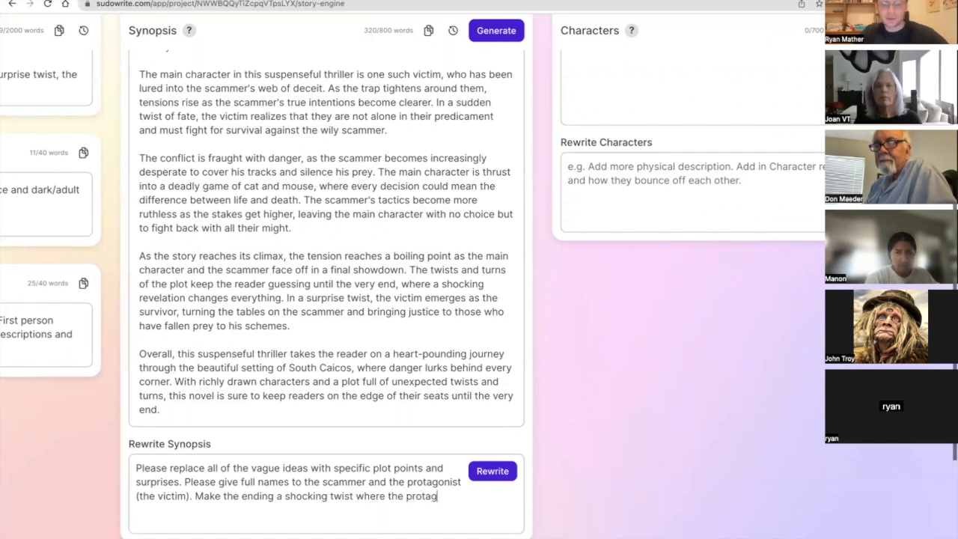
type("onist lives ")
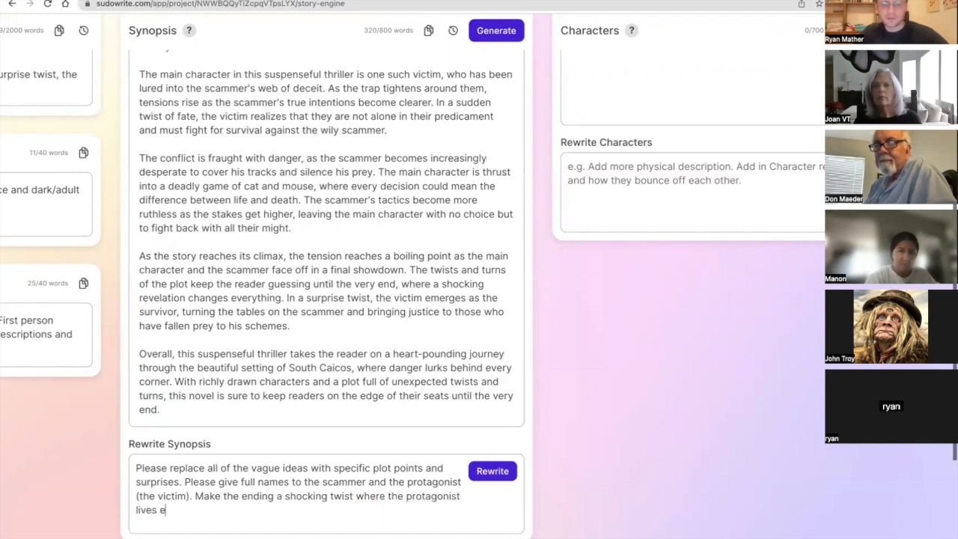
type("despite the")
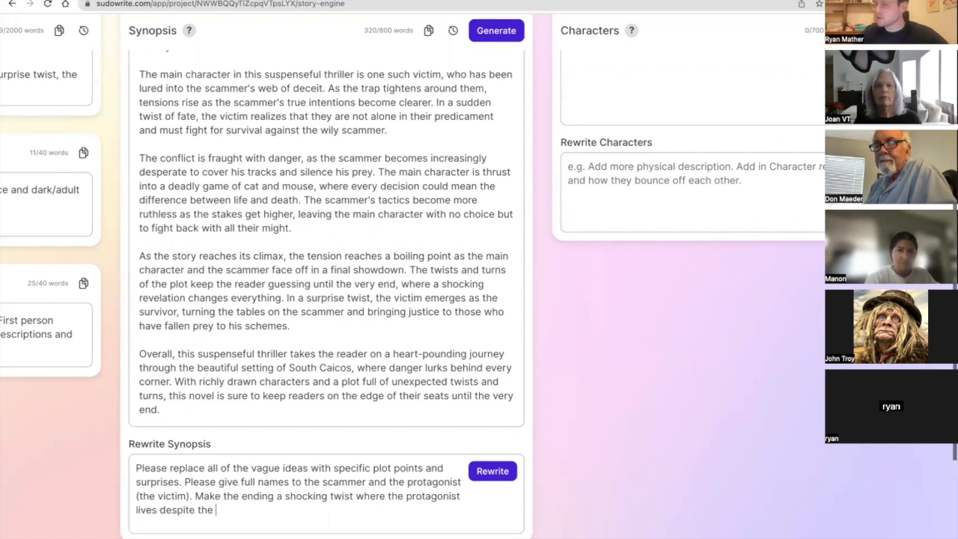
type(" scamme")
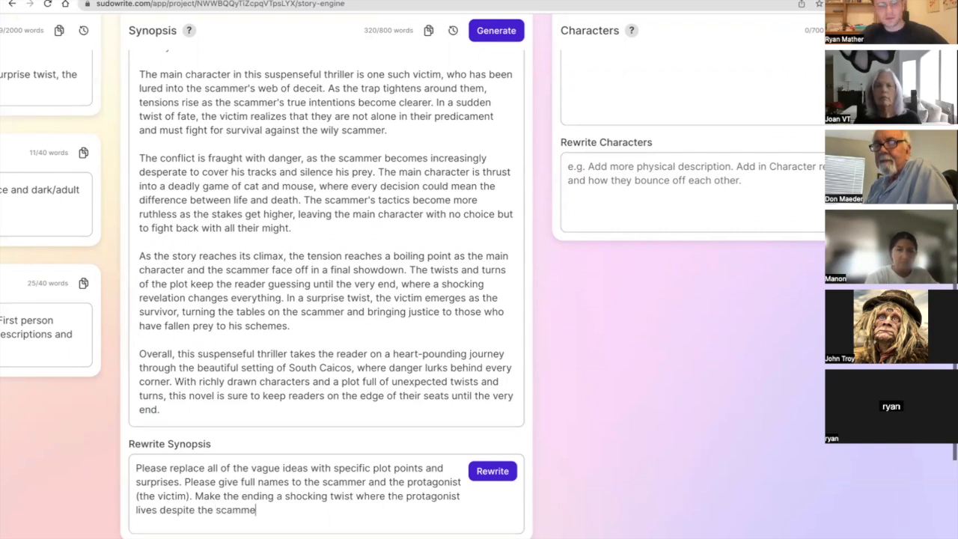
type("r's web of deceit.")
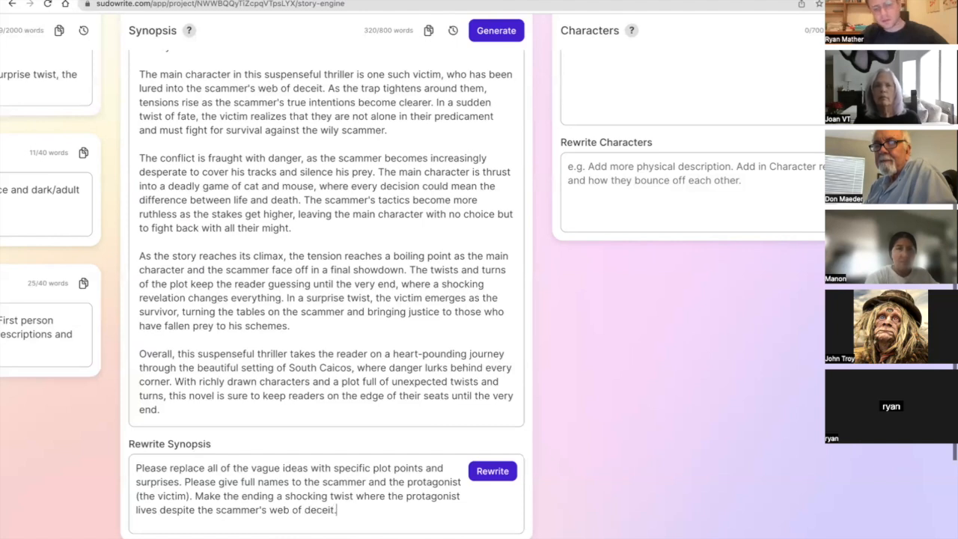
Rewrite the Synopsis from the entered instructions, and review the new version and its word count.
left_click(491, 472)
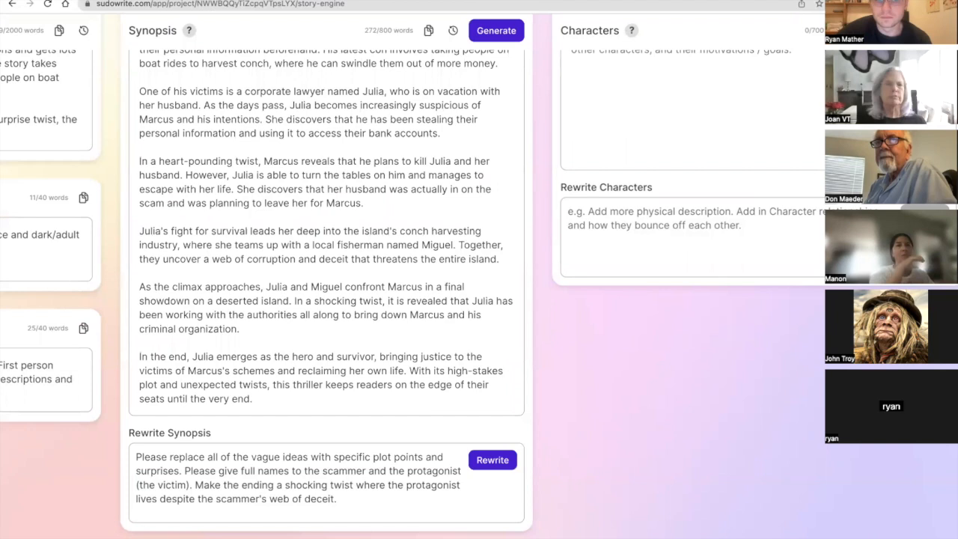
scroll(417, 238, "up", 3)
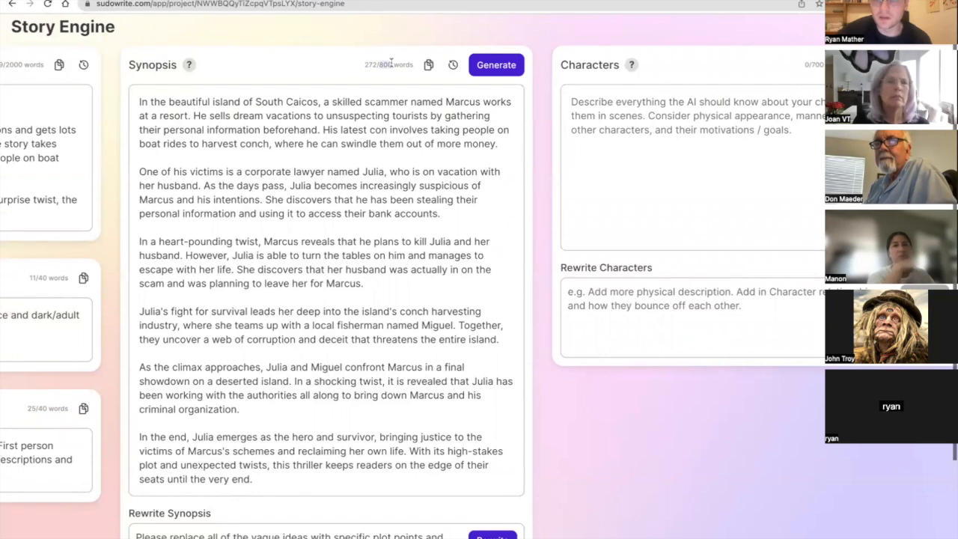
scroll(415, 273, "down", 3)
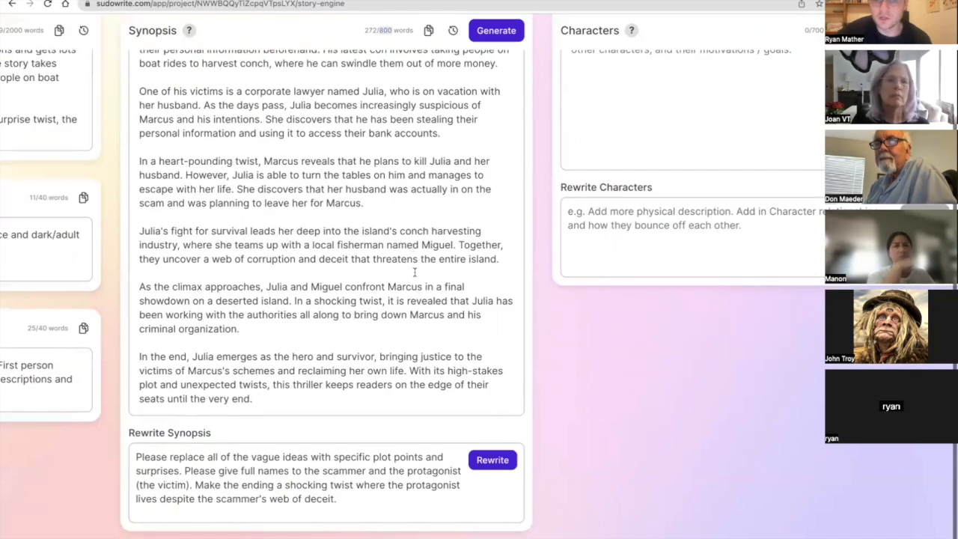
left_click(492, 460)
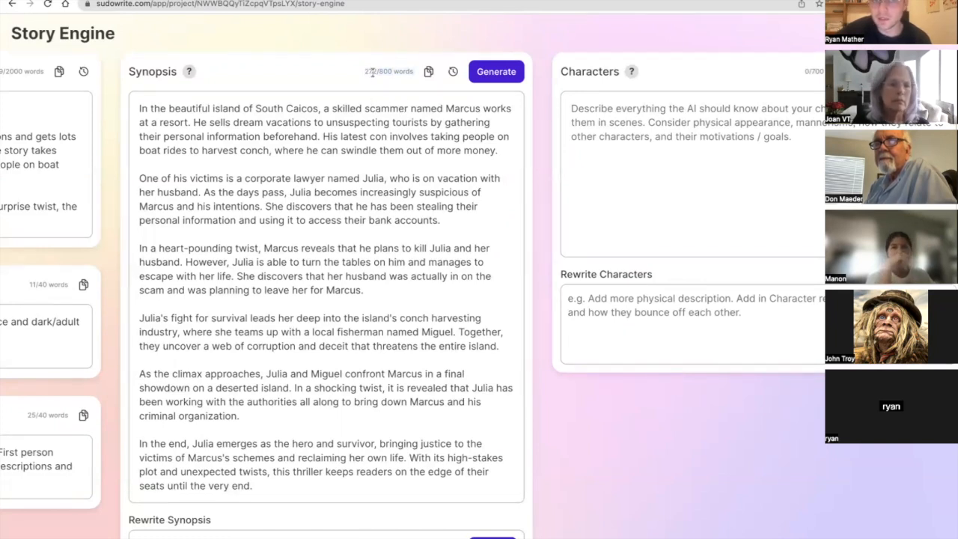
left_click_drag(379, 72, 380, 73)
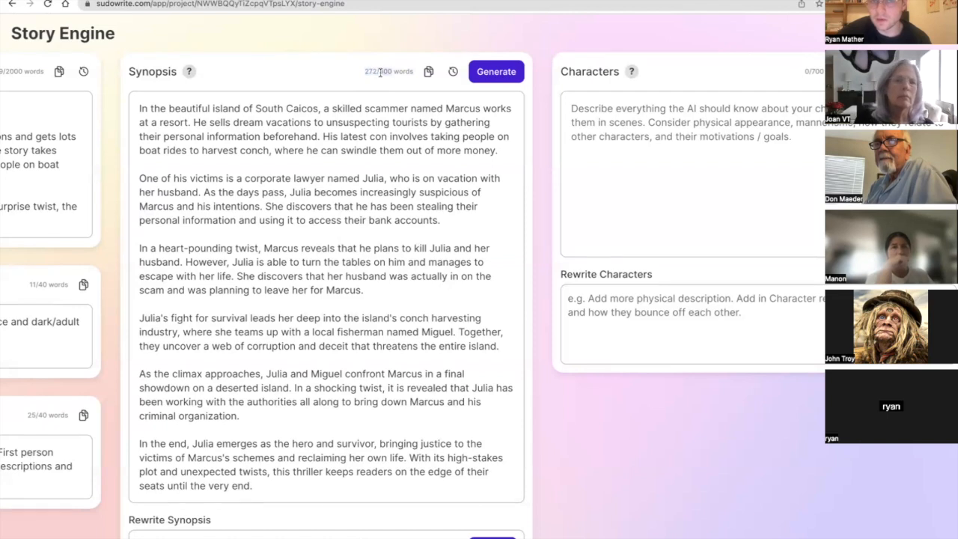
scroll(389, 84, "down", 2)
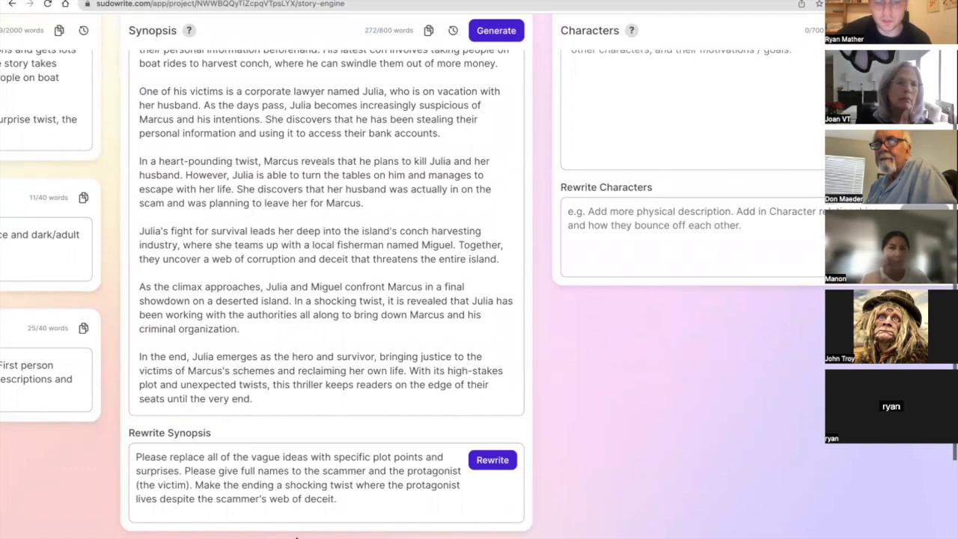
Append to the Synopsis rewrite instruction "Rewrite the synopsis to be super duper long, at least 20 paragraphs.".
left_click(367, 500)
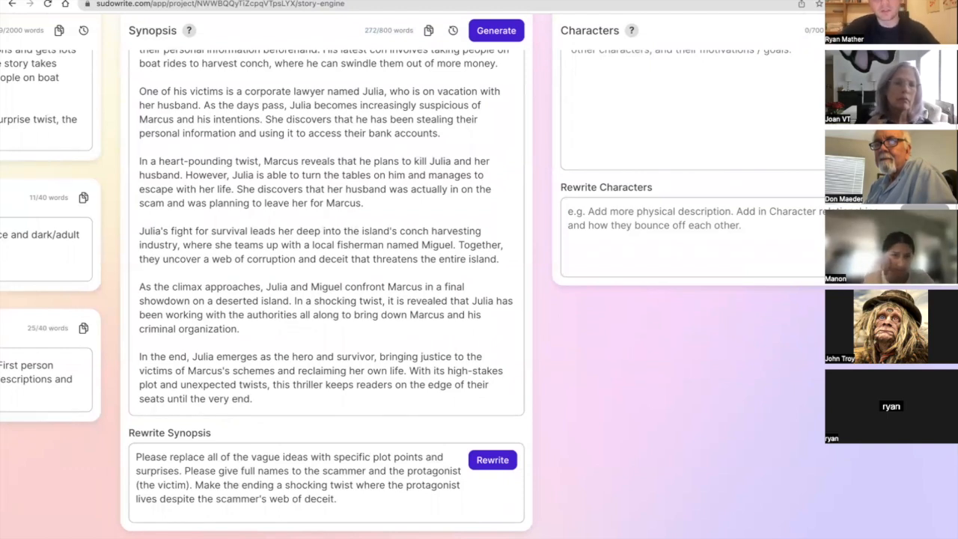
type("Rewrite the synopsis to ")
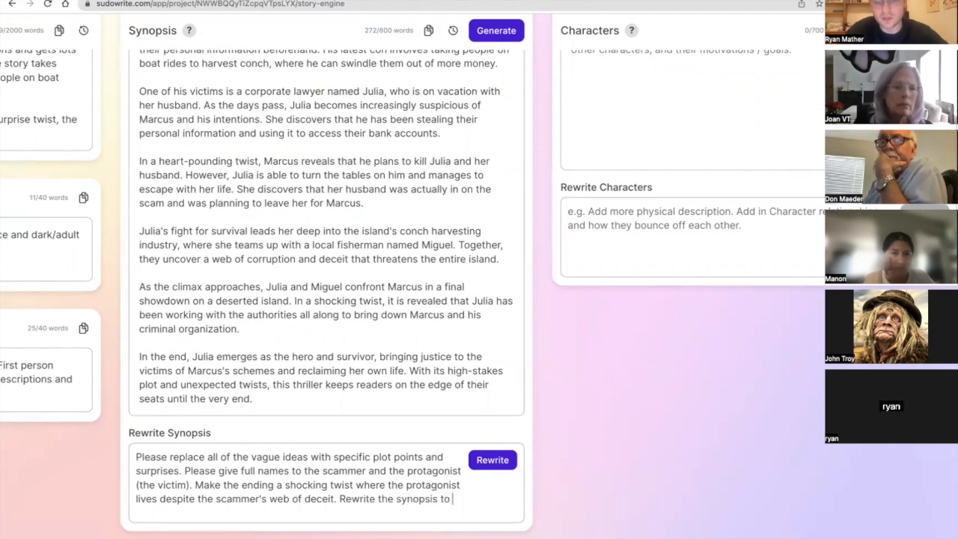
type("be super duper long, at l")
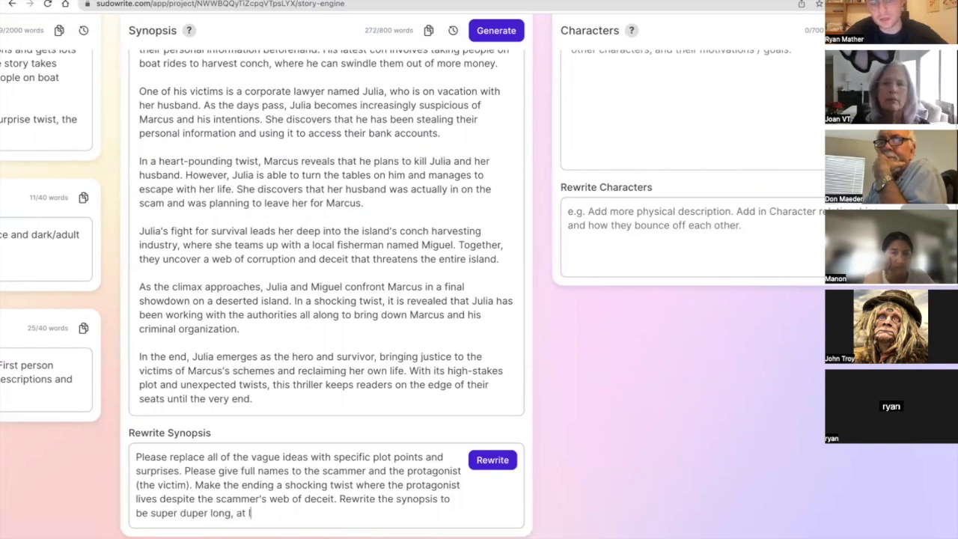
type("east 20 paragraphs.")
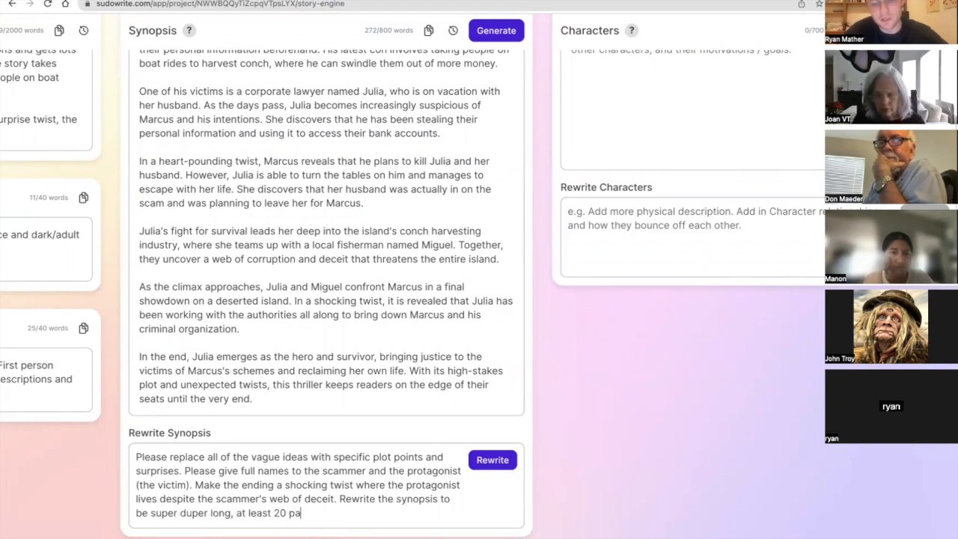
Rewrite the Synopsis from the extended instructions, and check the new version's length and content.
left_click(485, 461)
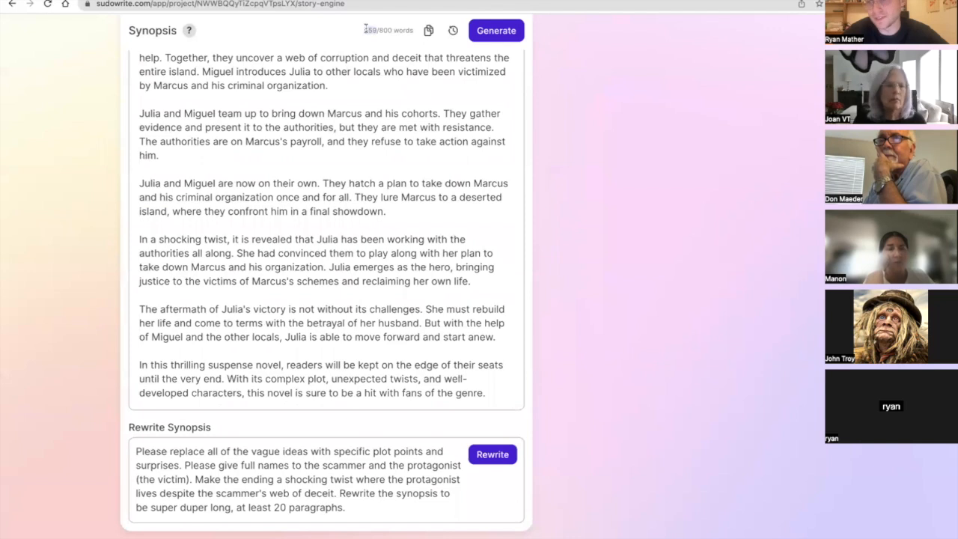
scroll(406, 104, "up", 2)
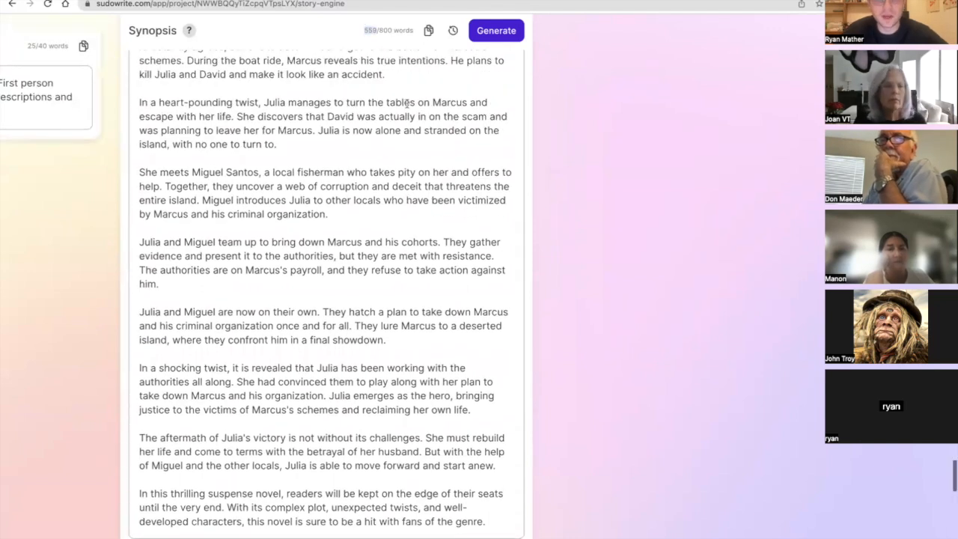
scroll(406, 104, "up", 5)
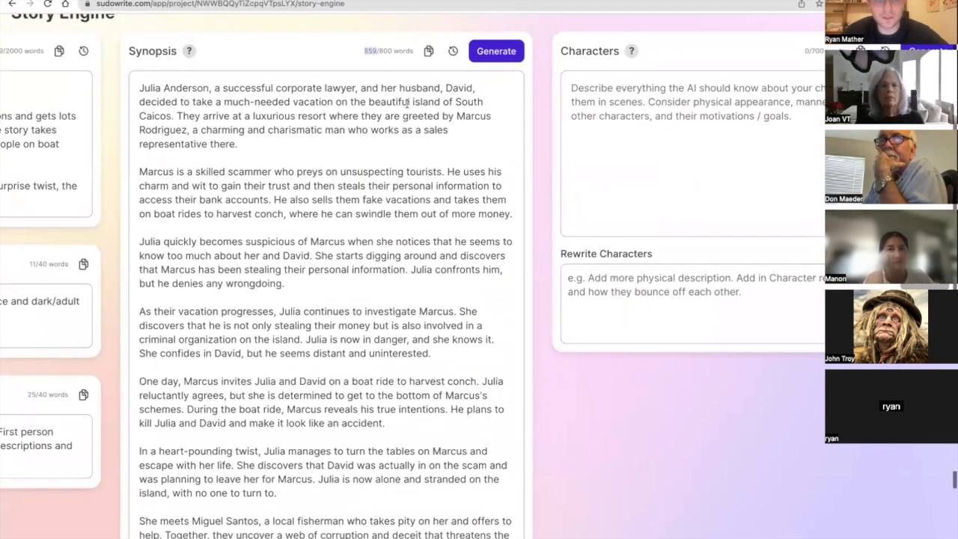
Compare the earlier versions in the Synopsis history and restore the June 6, 2023 6:17 PM version beginning "In the beautiful island of South Caicos".
left_click(452, 50)
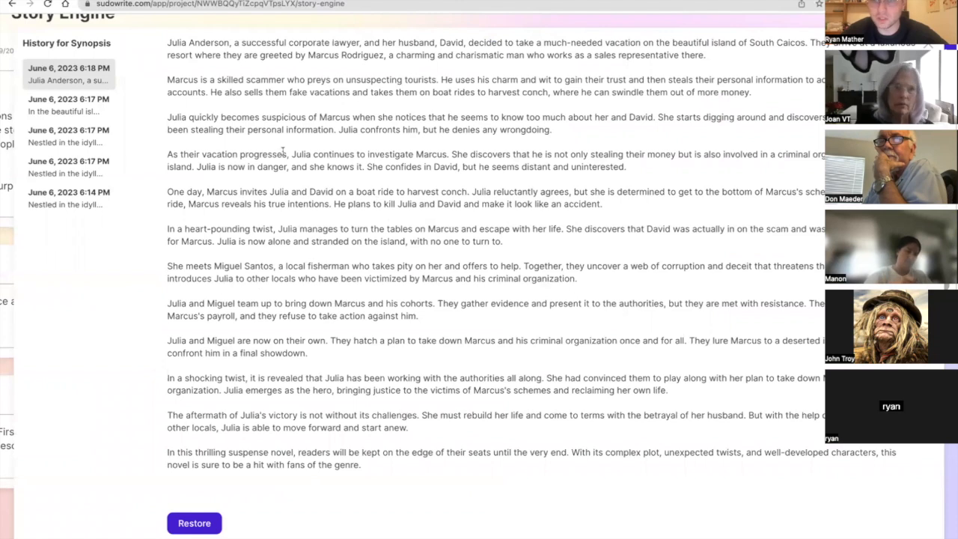
left_click(106, 106)
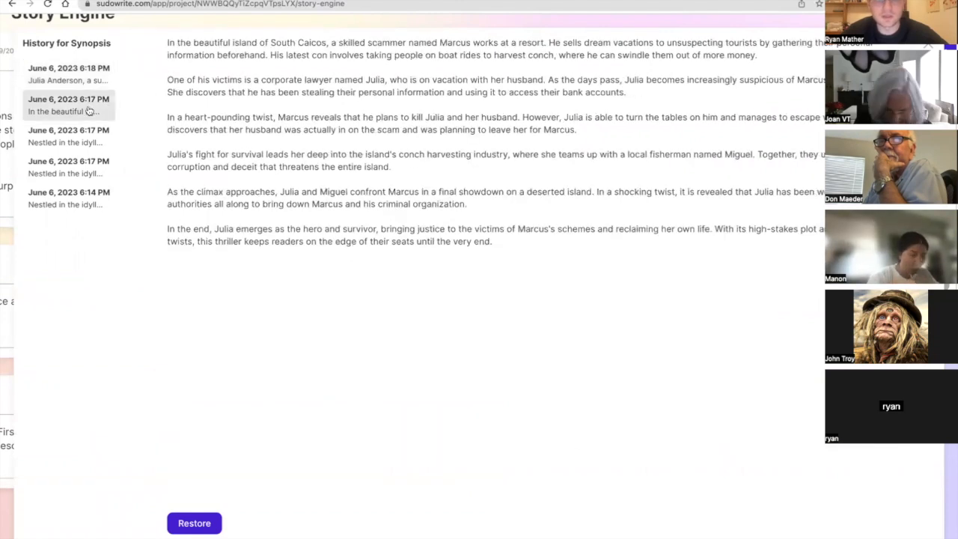
left_click(87, 134)
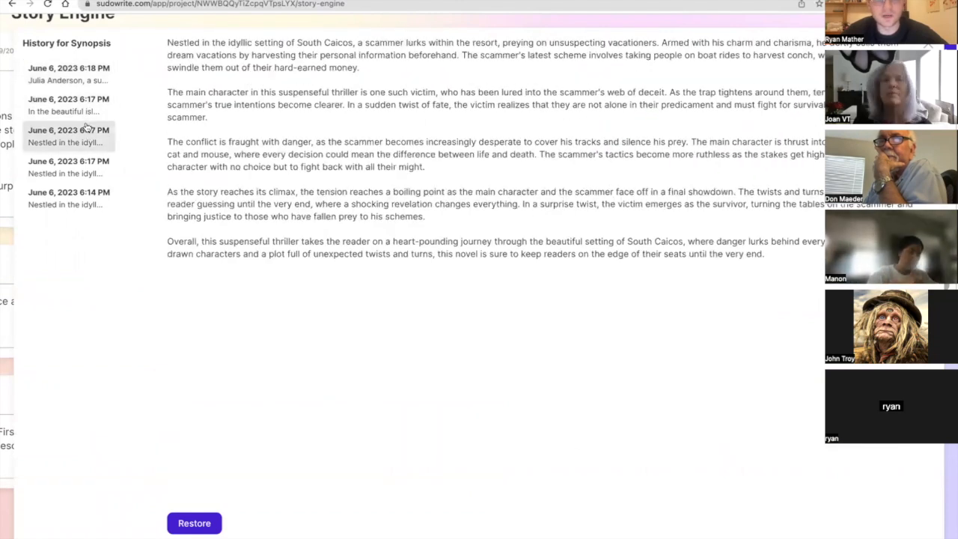
left_click(84, 164)
left_click(79, 143)
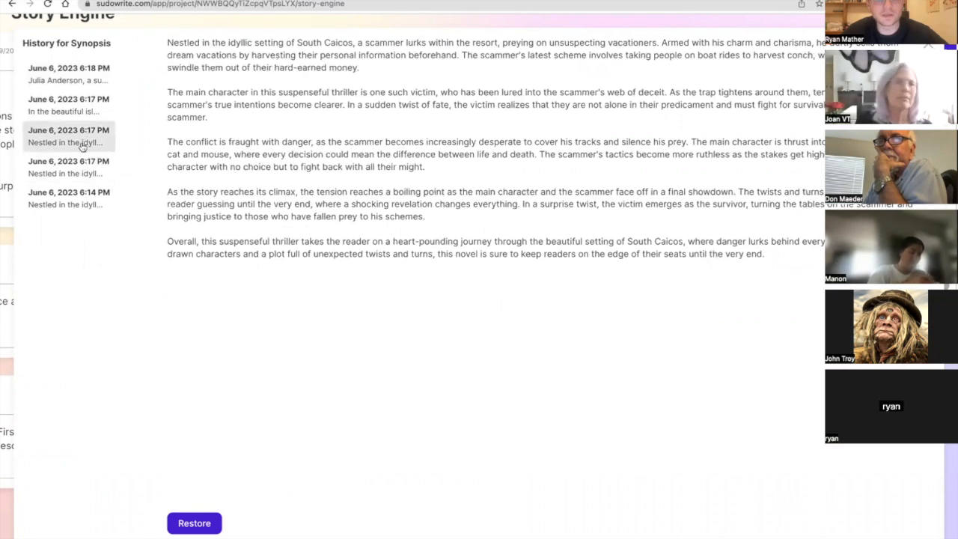
left_click(75, 106)
left_click(66, 84)
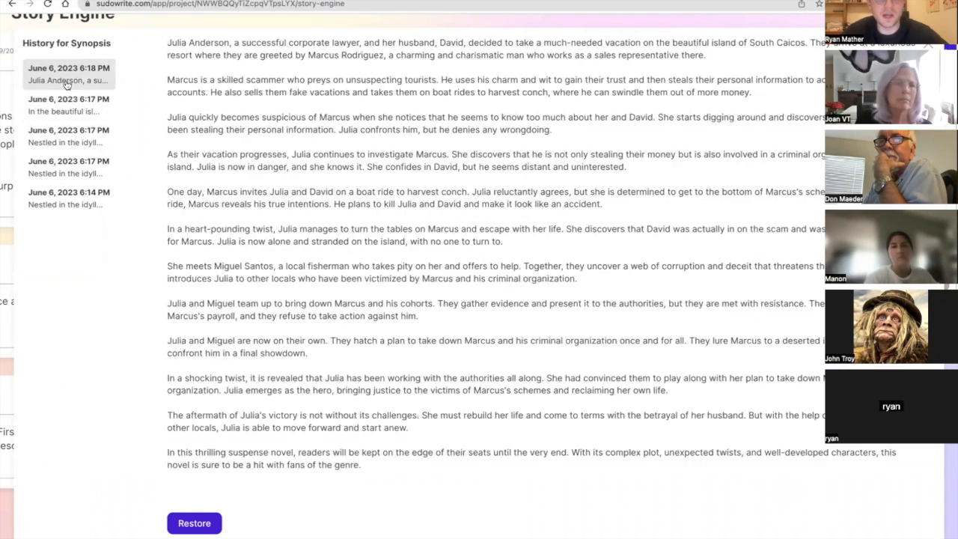
left_click(72, 108)
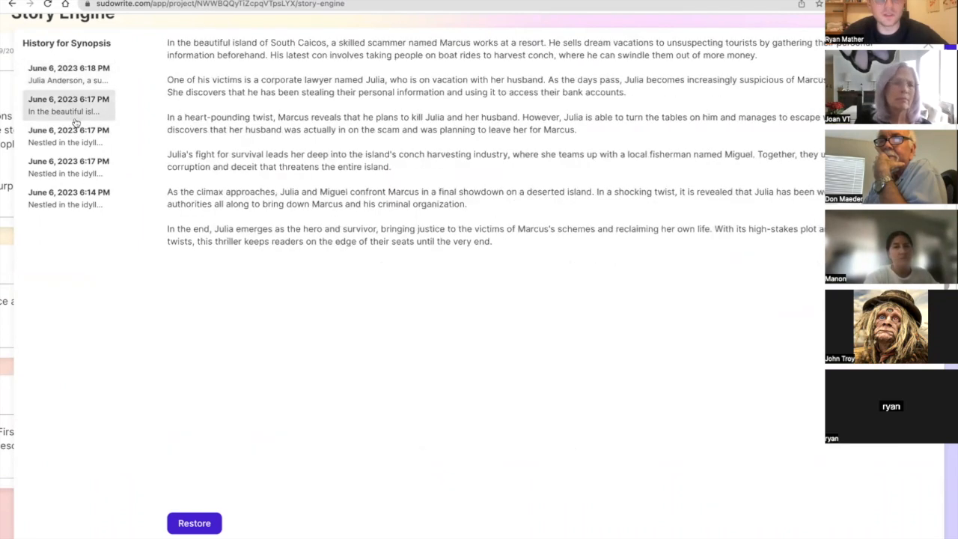
left_click(183, 523)
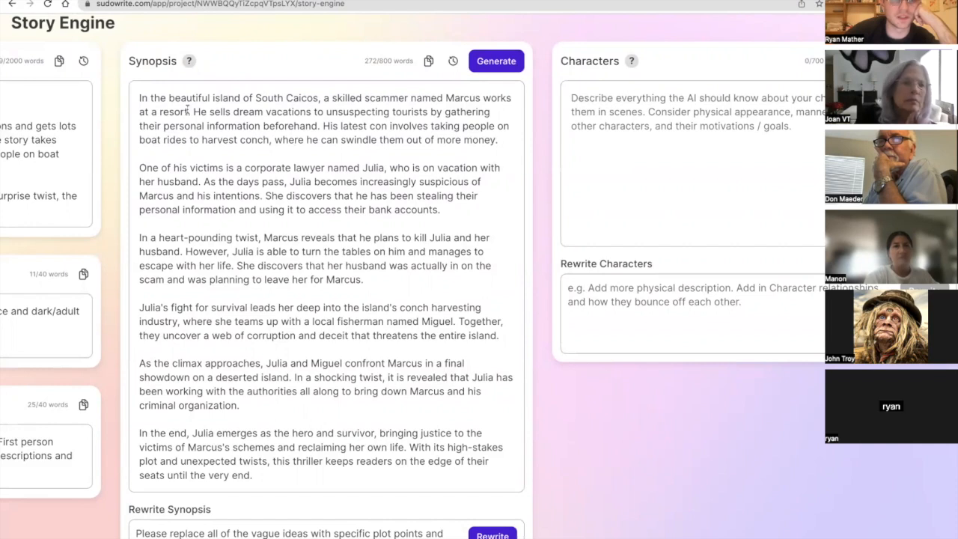
Examine the restored Synopsis, especially its mention of "a resort", alongside the Braindump, Genre and Style entries.
left_click_drag(188, 112, 164, 113)
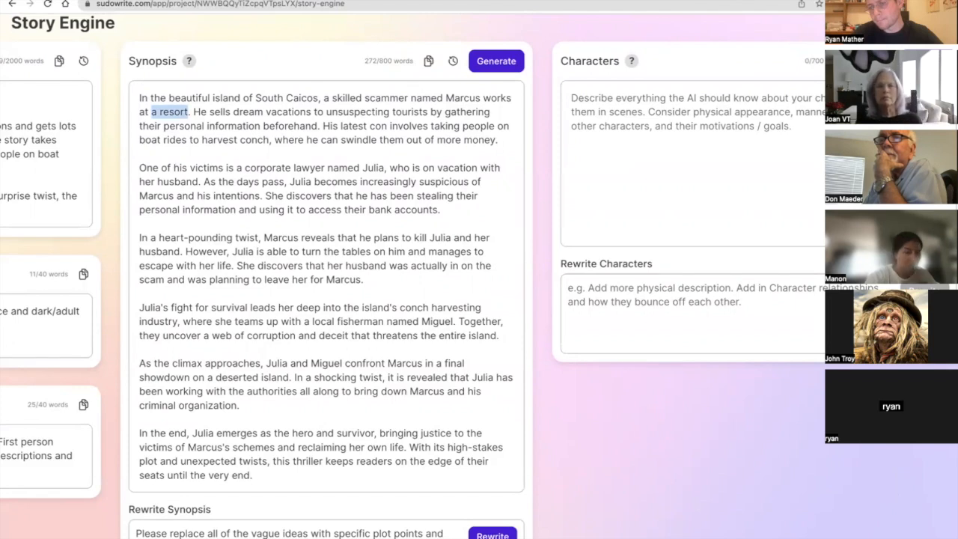
scroll(391, 310, "left", 7)
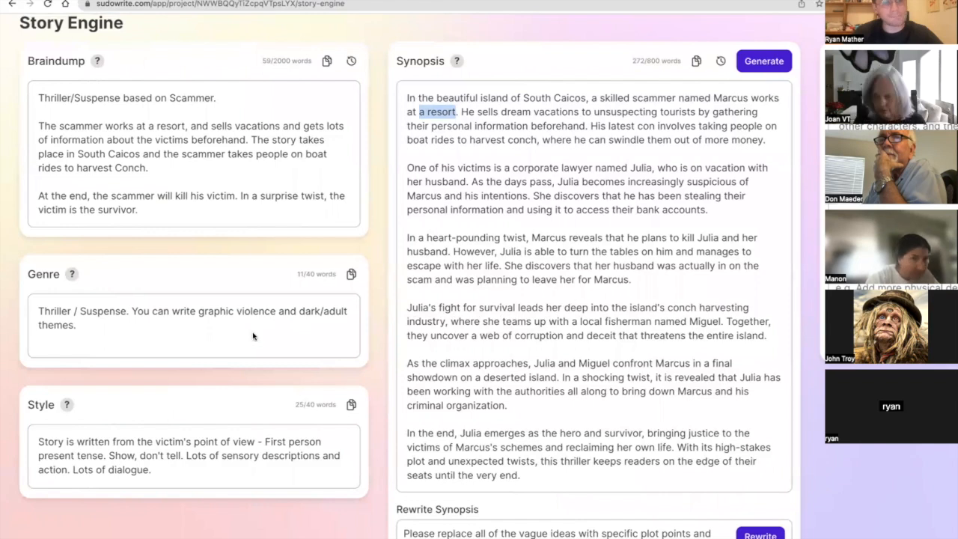
scroll(251, 337, "right", 8)
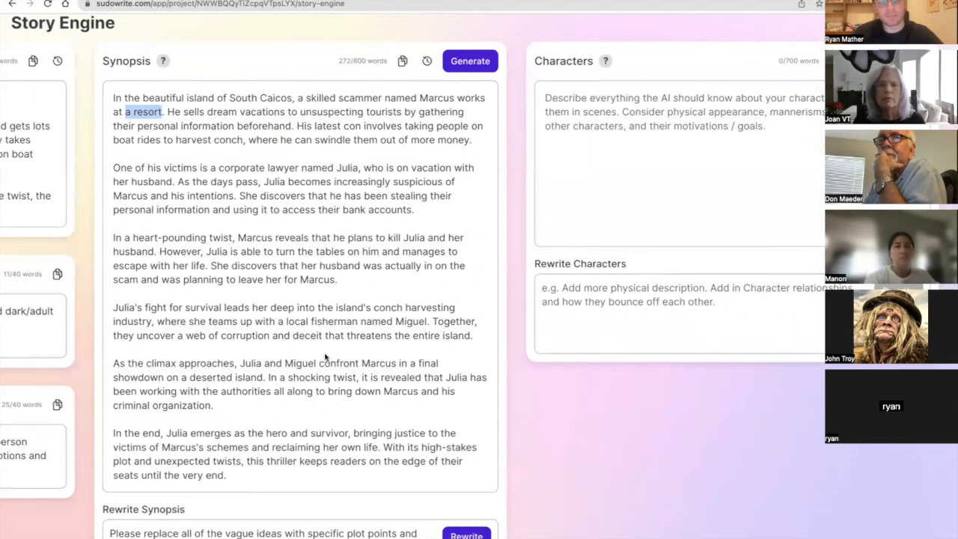
scroll(326, 356, "left", 2)
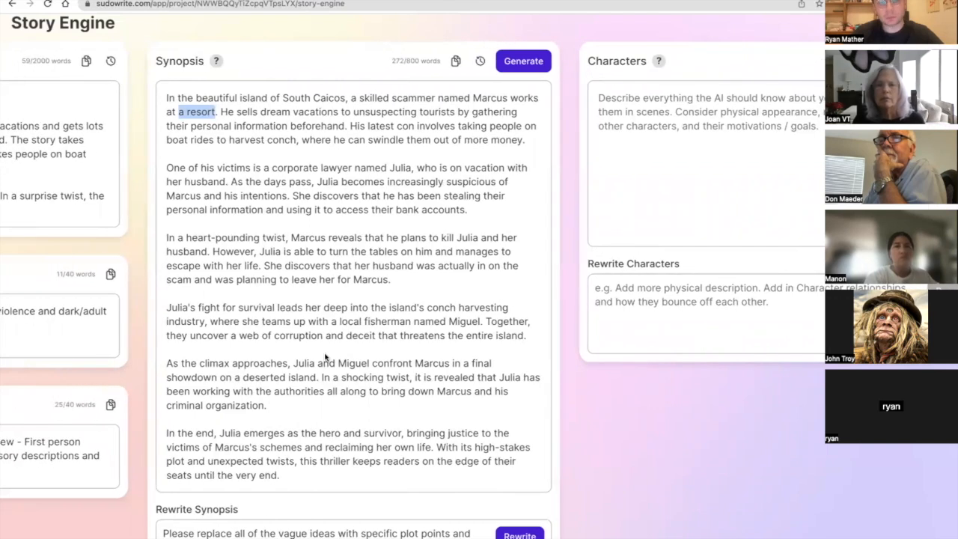
scroll(326, 357, "down", 2)
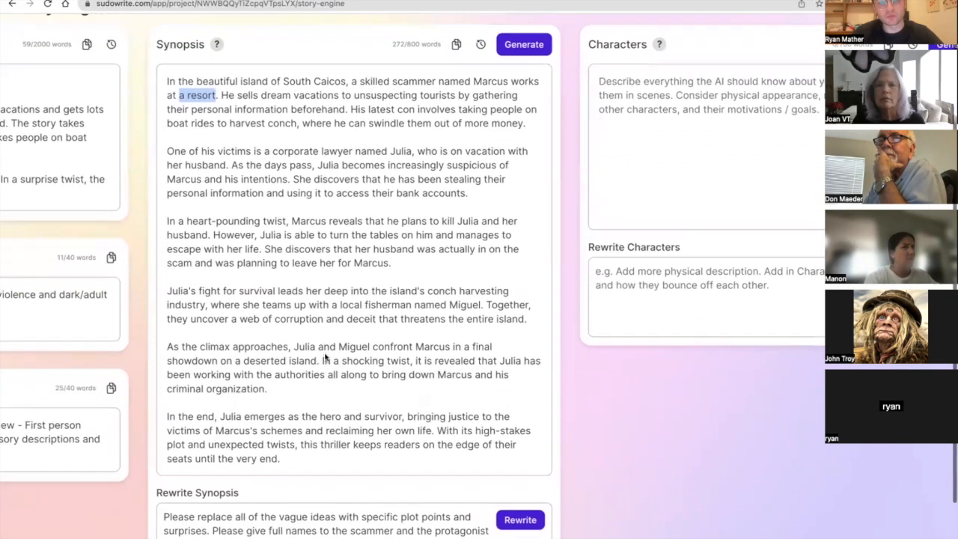
scroll(325, 357, "down", 1)
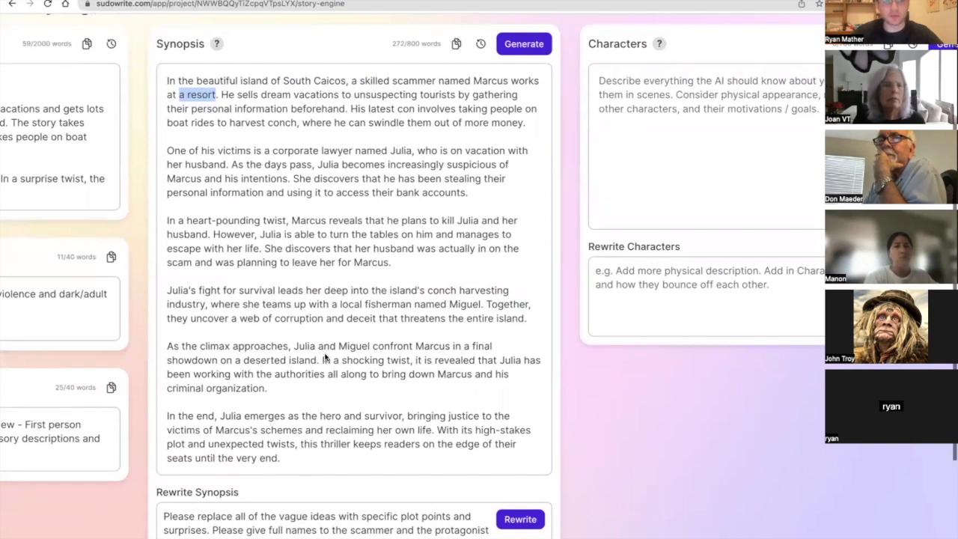
scroll(225, 331, "left", 6)
left_click(223, 329)
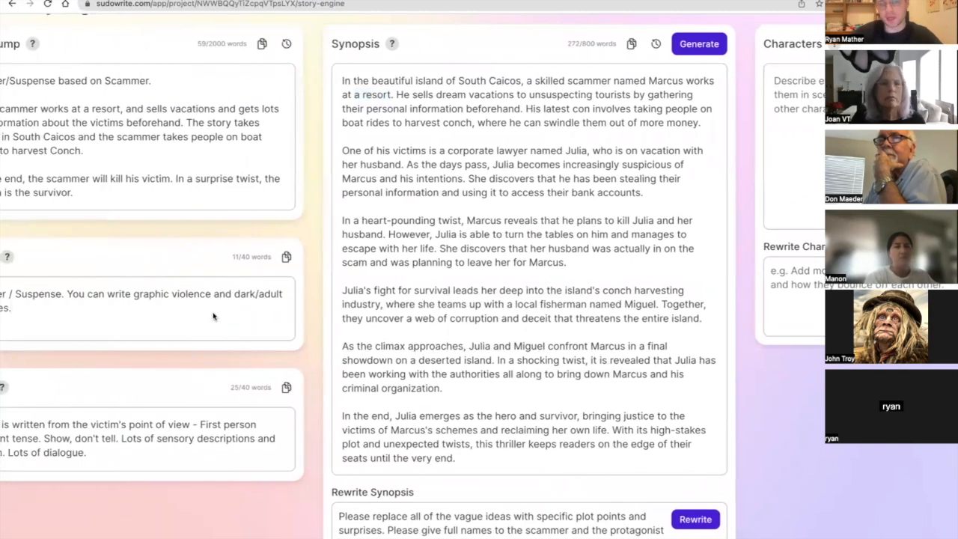
scroll(173, 312, "left", 2)
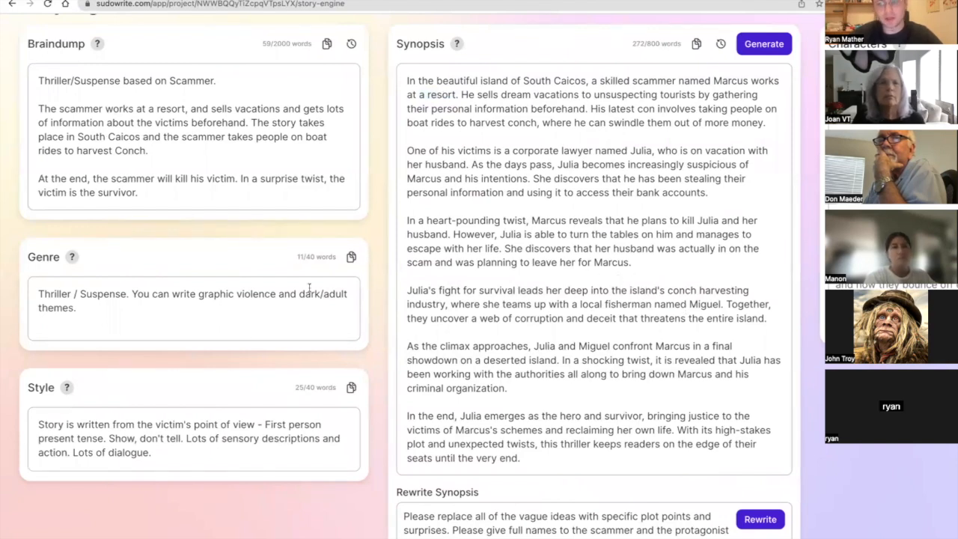
scroll(389, 216, "right", 5)
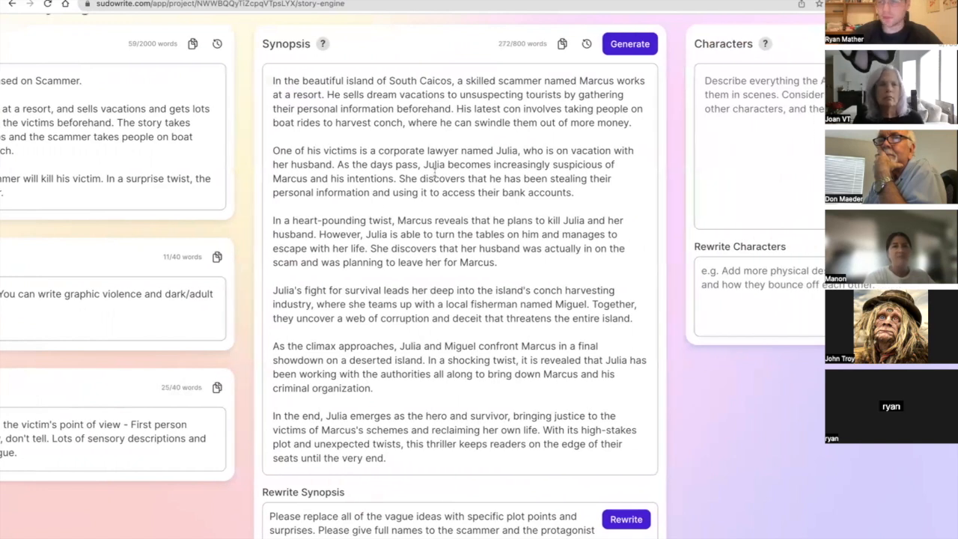
scroll(436, 172, "right", 4)
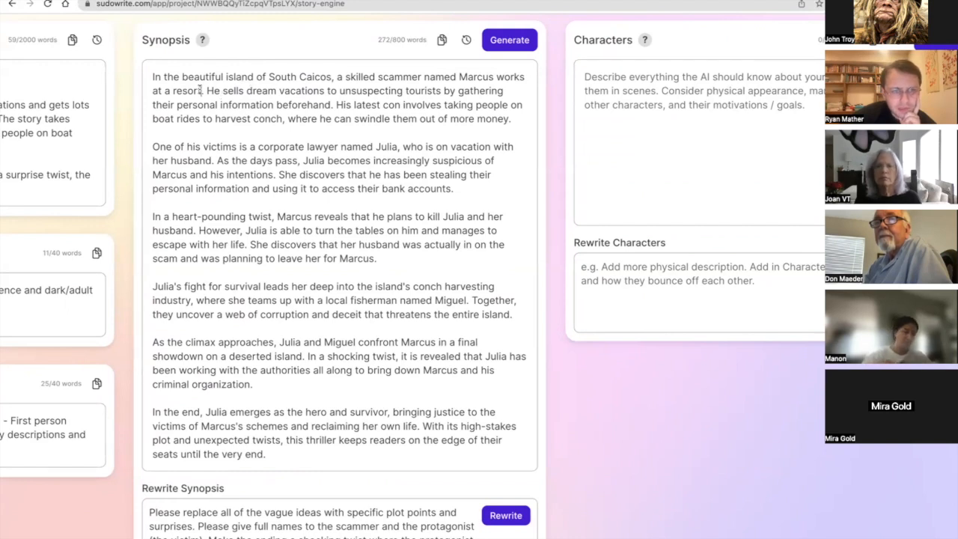
Name the resort in the first Synopsis paragraph so it reads "a resort called the Sapphire Oyster", correcting the spelling of "Sapphire".
left_click_drag(201, 90, 173, 91)
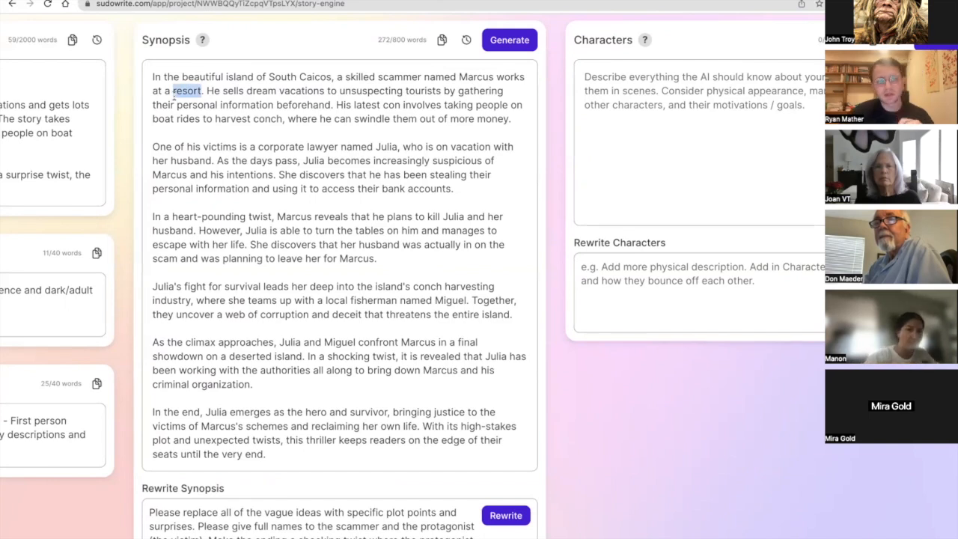
key("BackSpace")
type("re")
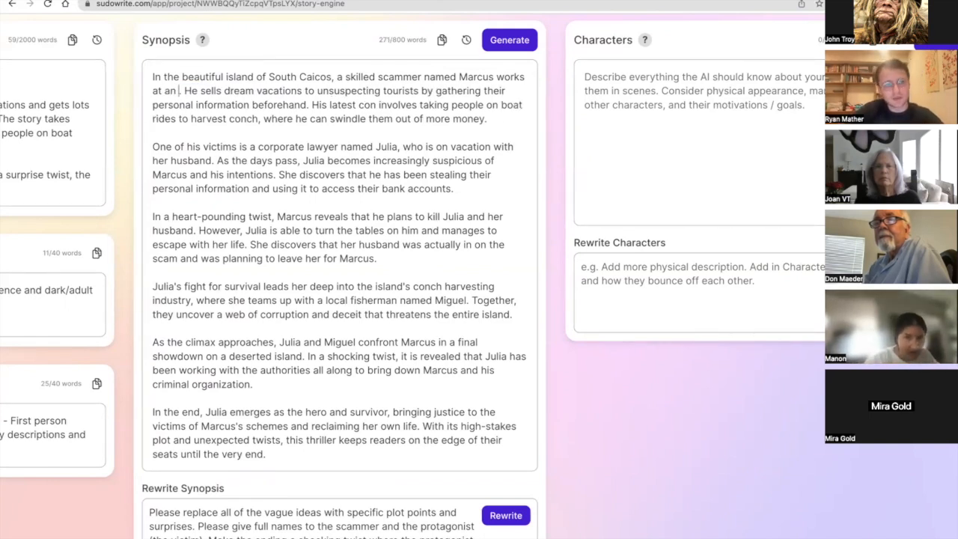
type("sort called")
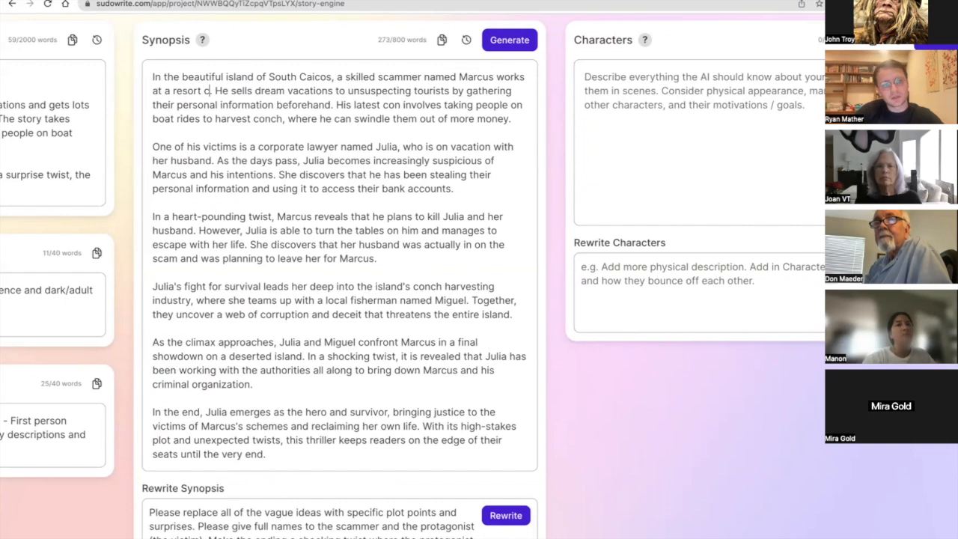
type(" the")
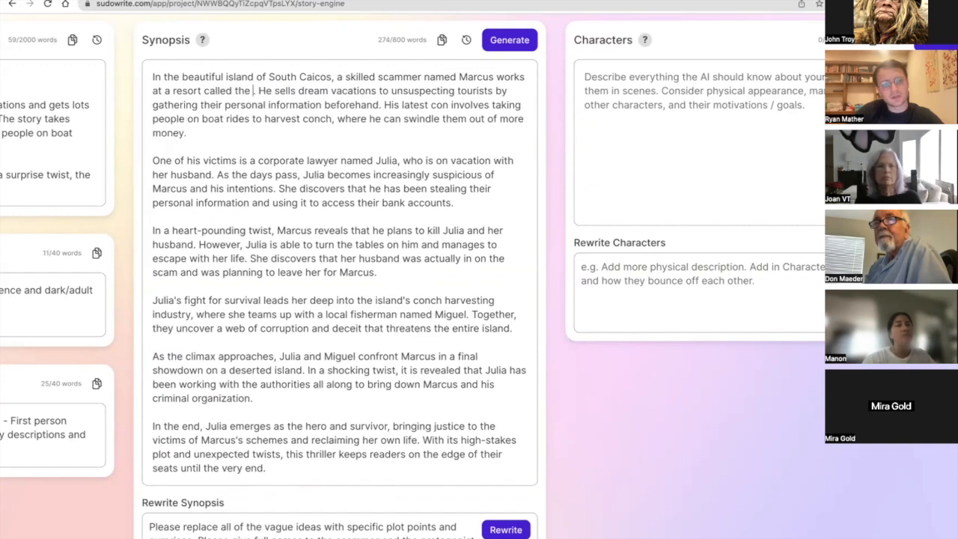
type("Oyster")
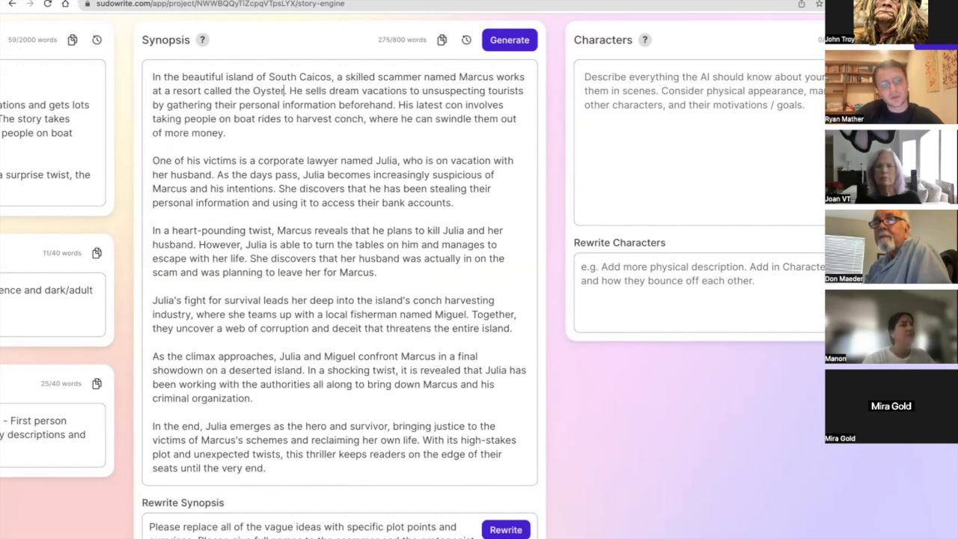
type("Sapphire")
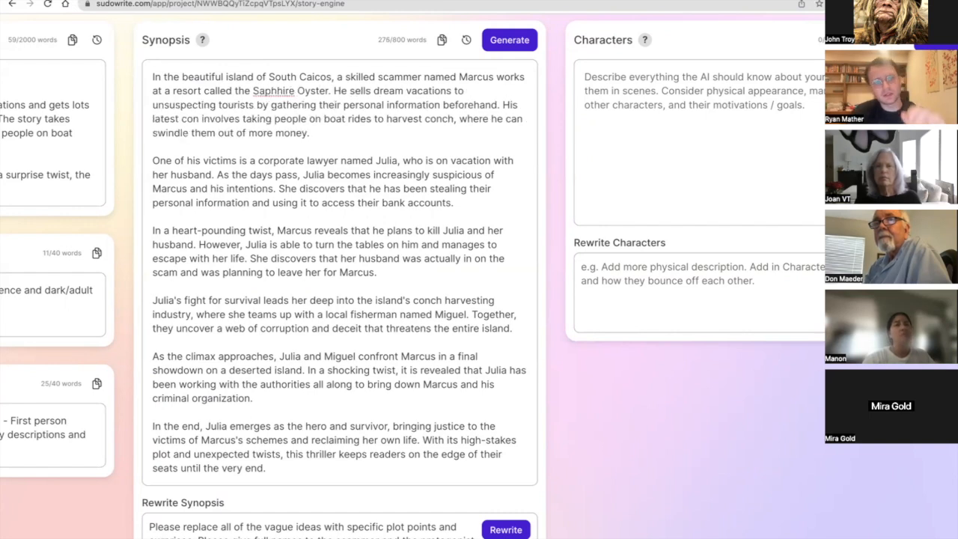
right_click(254, 91)
left_click(280, 98)
left_click(329, 126)
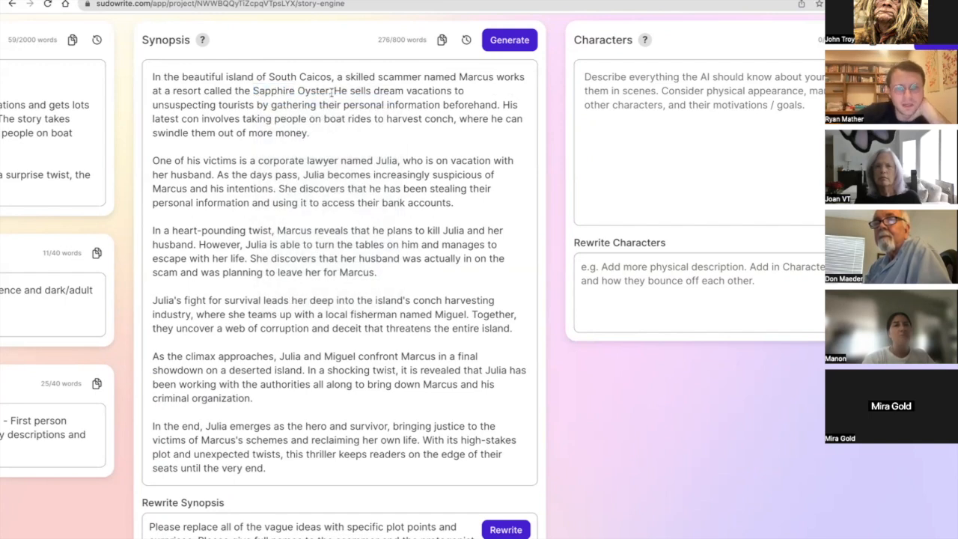
Read through the rest of the Synopsis for further details to make specific, down to the rewrite instruction.
left_click_drag(338, 90, 352, 132)
scroll(351, 131, "down", 1)
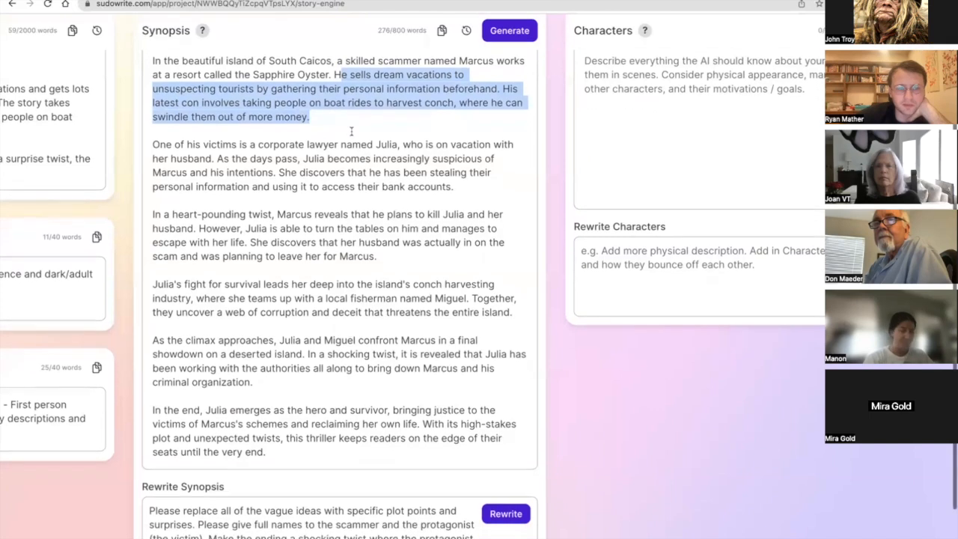
triple_click(351, 130)
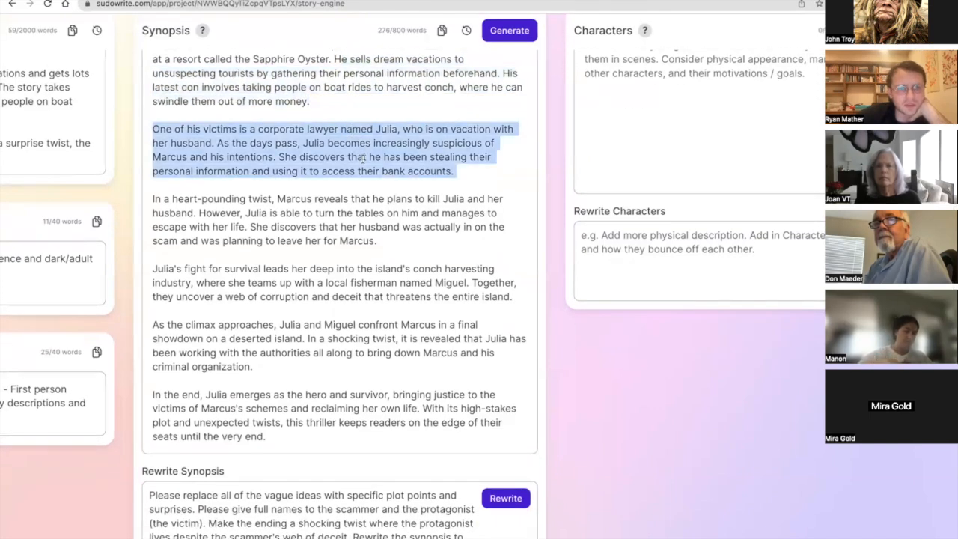
left_click(365, 157)
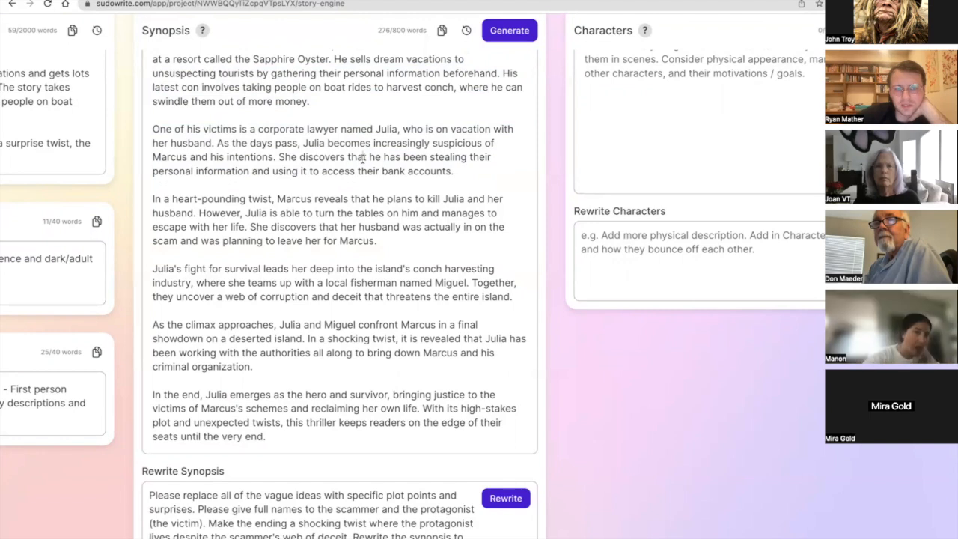
scroll(365, 157, "down", 2)
scroll(362, 158, "down", 2)
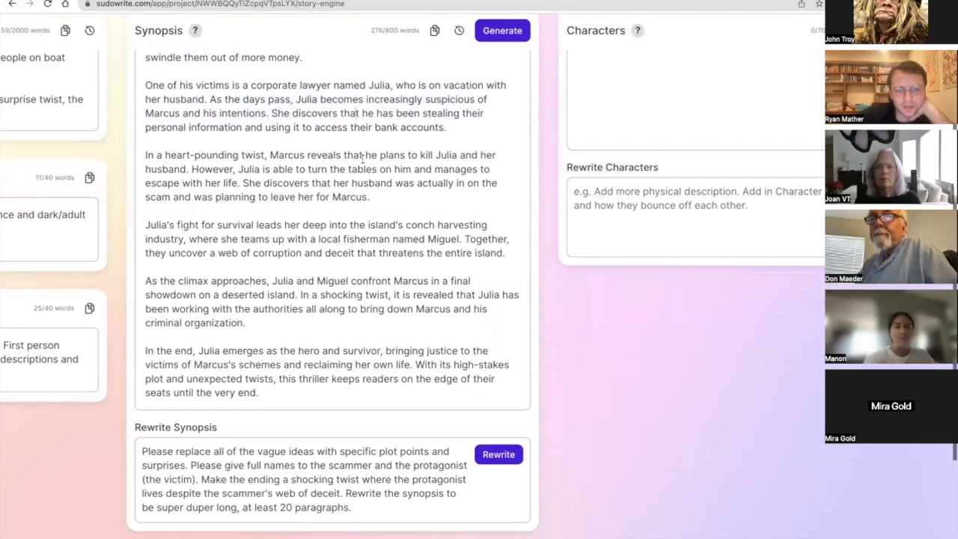
Examine the Synopsis paragraph beginning "In a heart-pounding twist", focusing on its sentence about the husband being in on the scam.
double_click(355, 156)
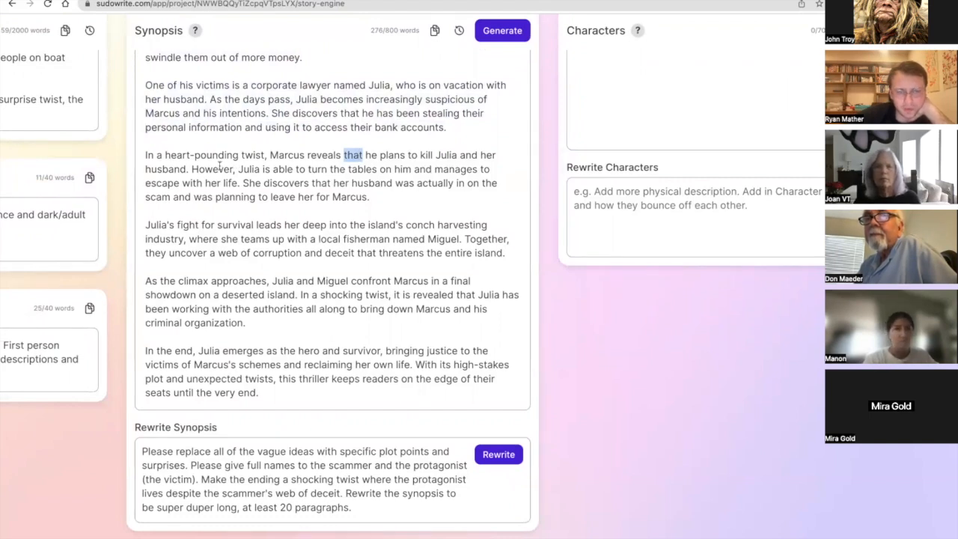
left_click_drag(243, 183, 381, 203)
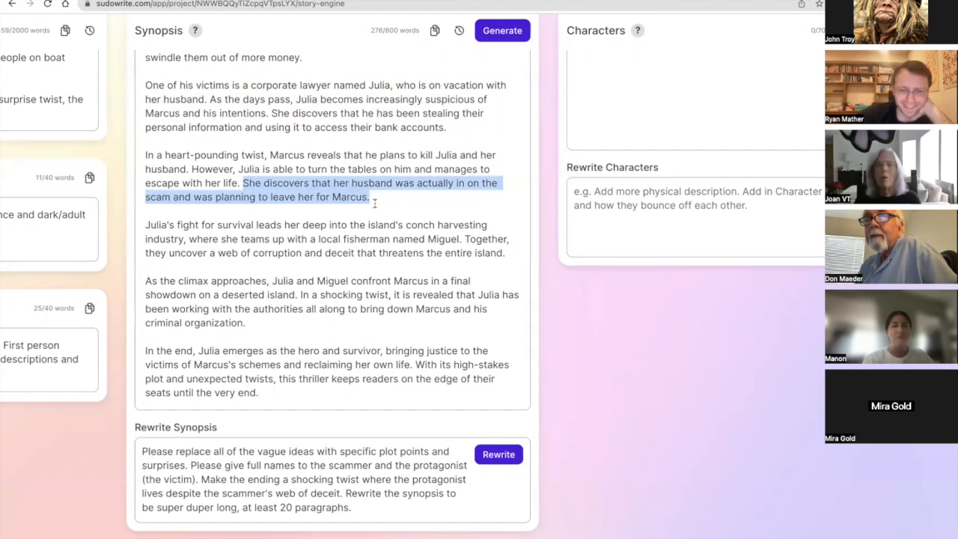
left_click(374, 202)
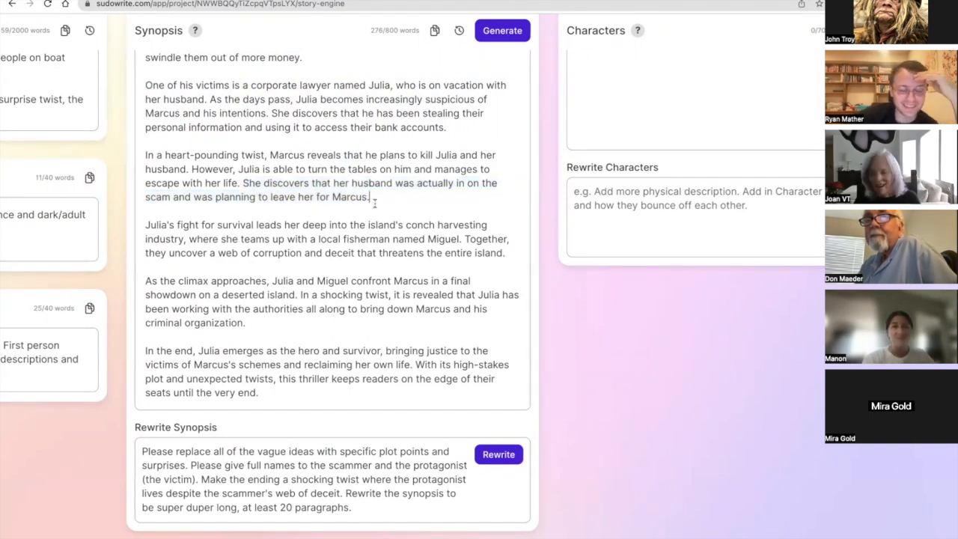
scroll(374, 202, "left", 3)
scroll(374, 202, "right", 4)
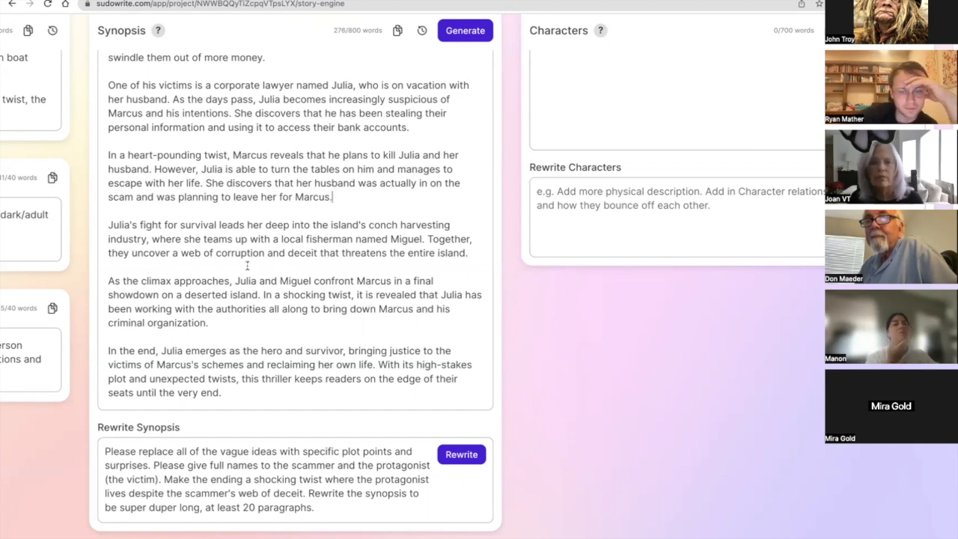
Examine the Synopsis climax paragraph, including the final showdown and "shocking twist" wording, and the concluding "In the end" paragraph.
triple_click(196, 289)
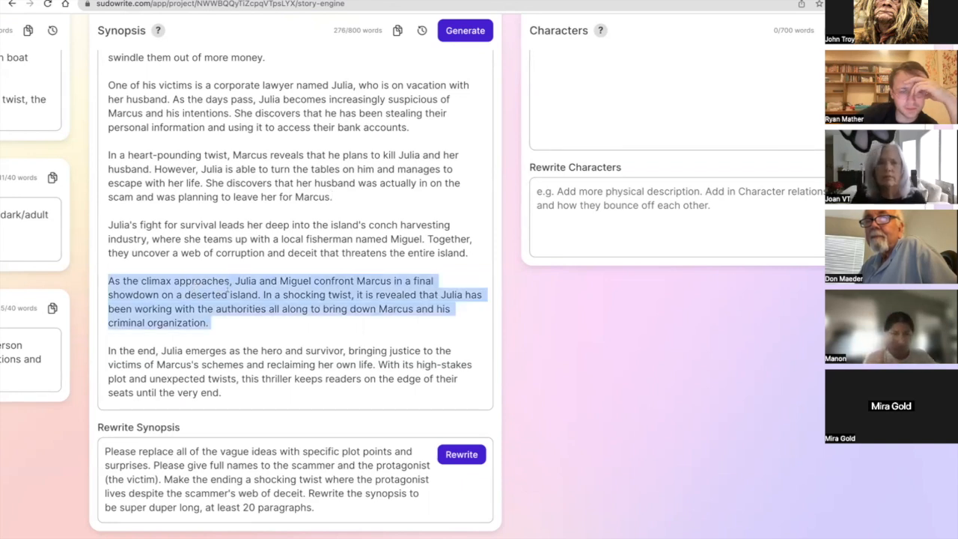
double_click(328, 281)
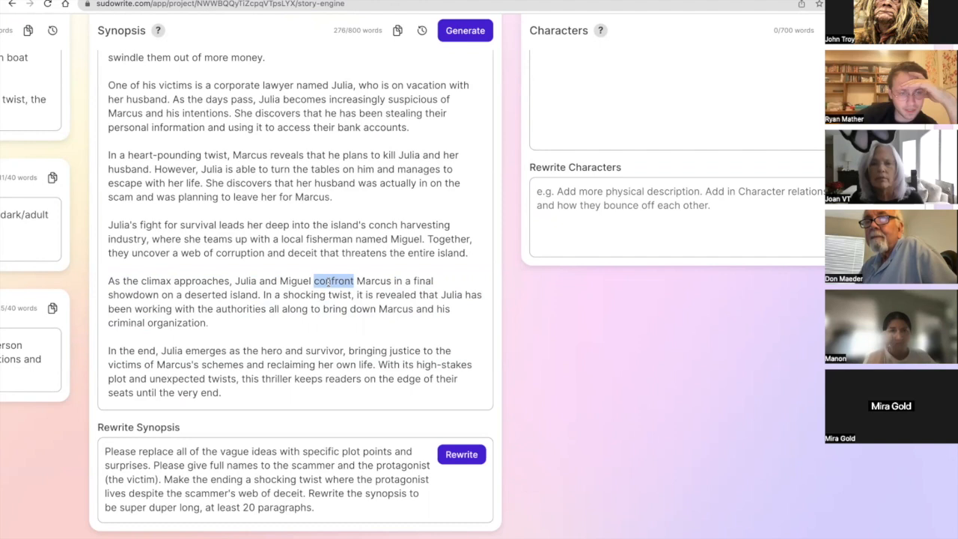
left_click(159, 296)
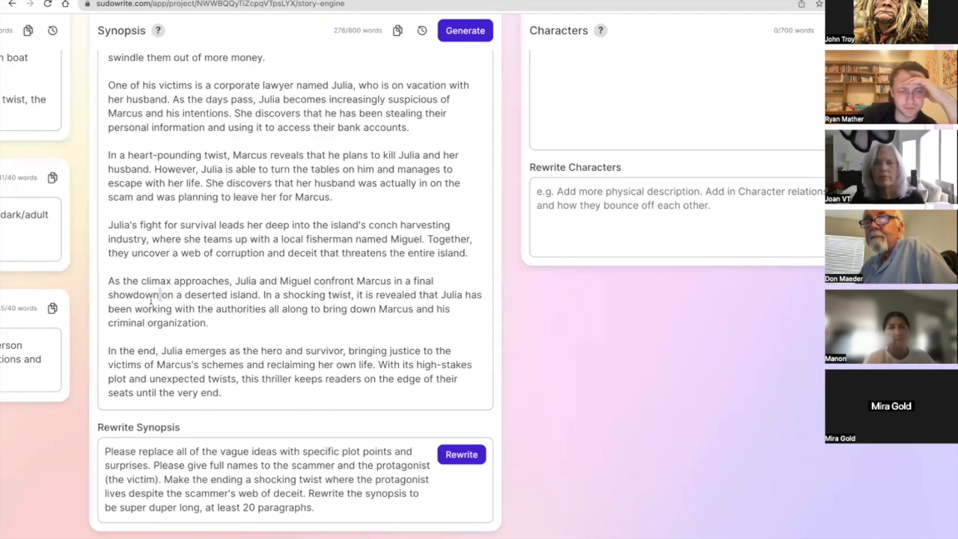
double_click(150, 298)
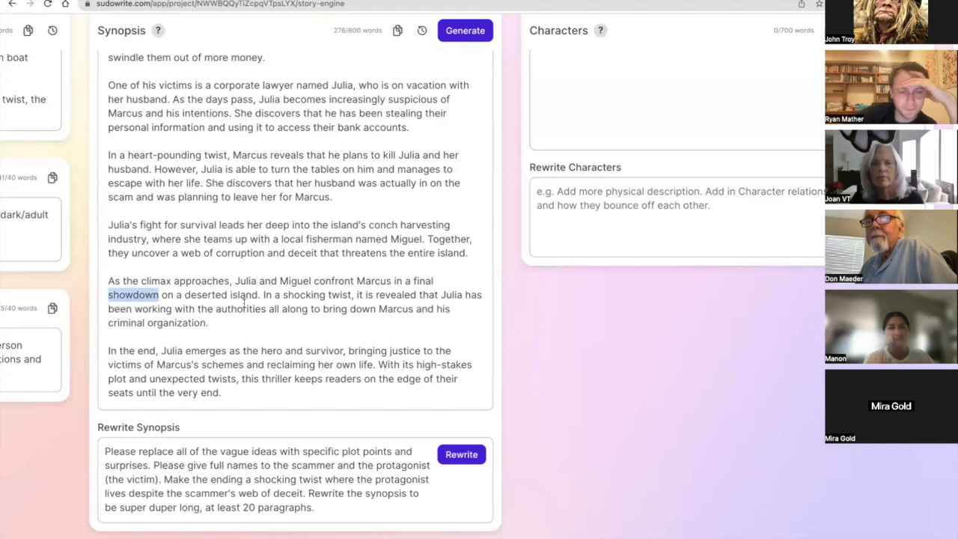
left_click_drag(264, 296, 287, 320)
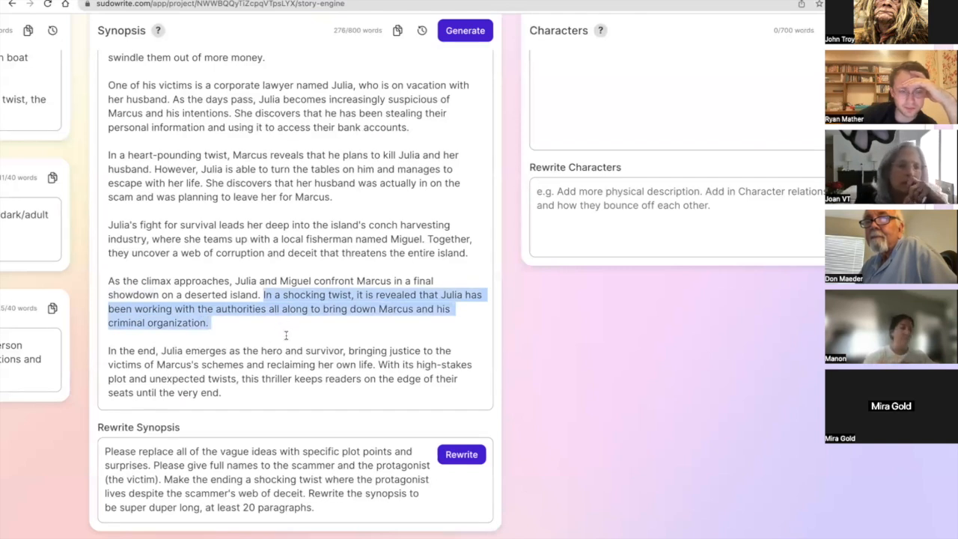
left_click(285, 337)
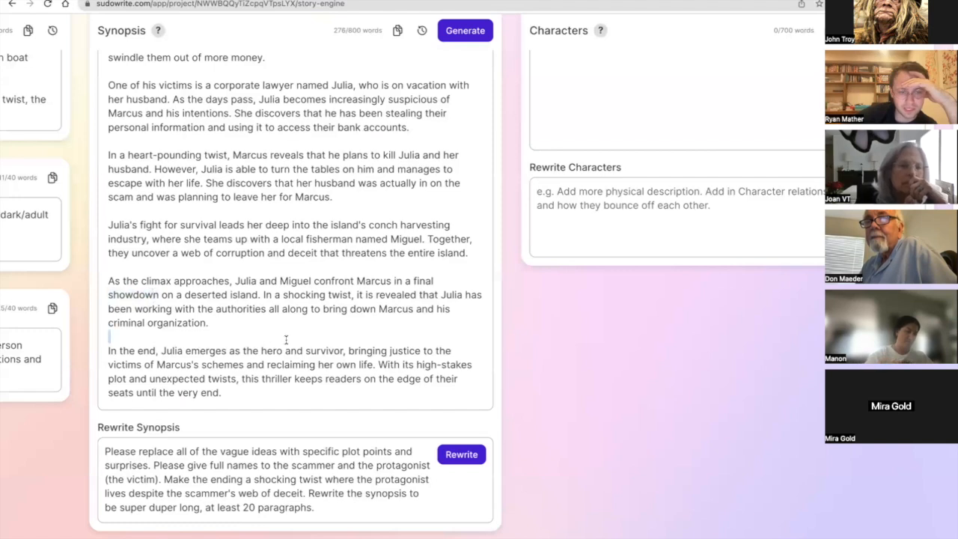
triple_click(283, 364)
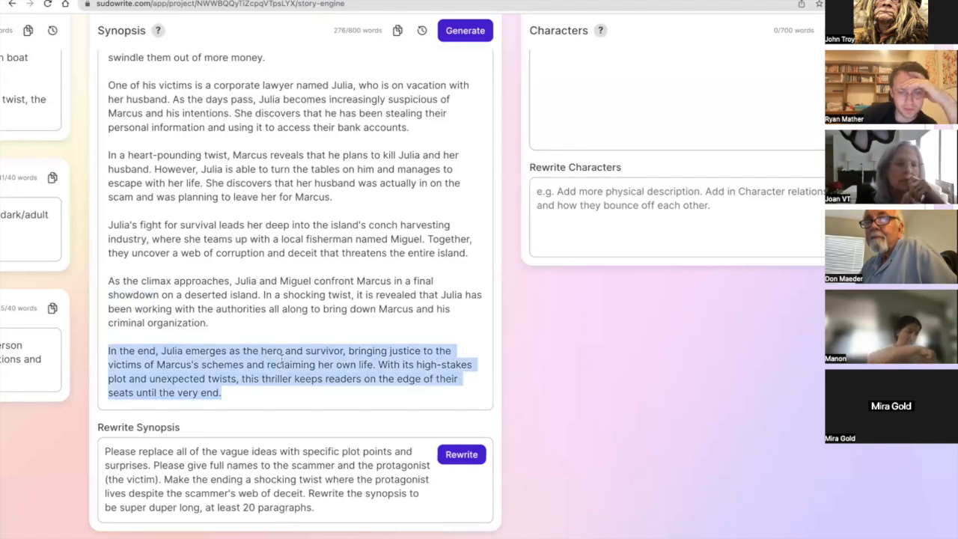
Compare the Synopsis with the Braindump and Genre entries, and read the Style entry on first-person point of view.
scroll(281, 360, "up", 1)
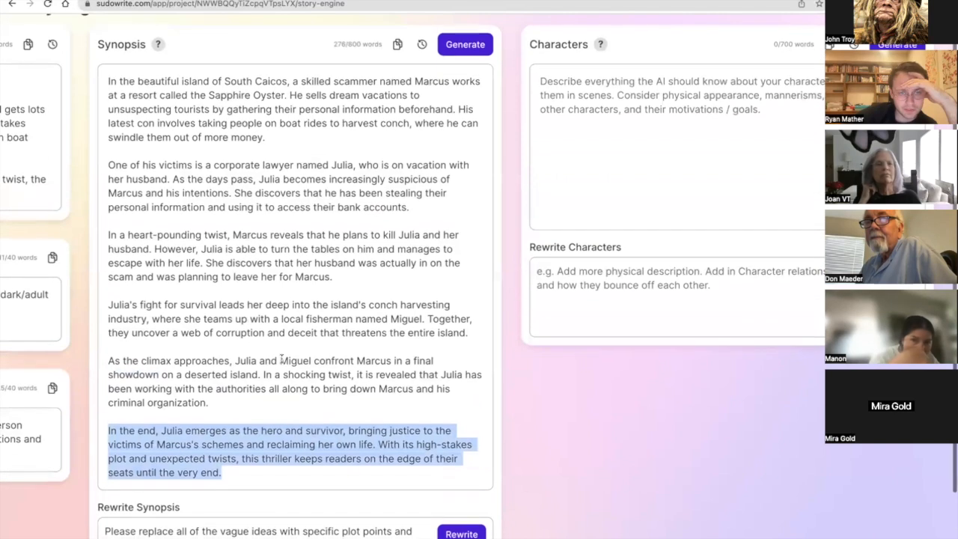
scroll(281, 357, "left", 5)
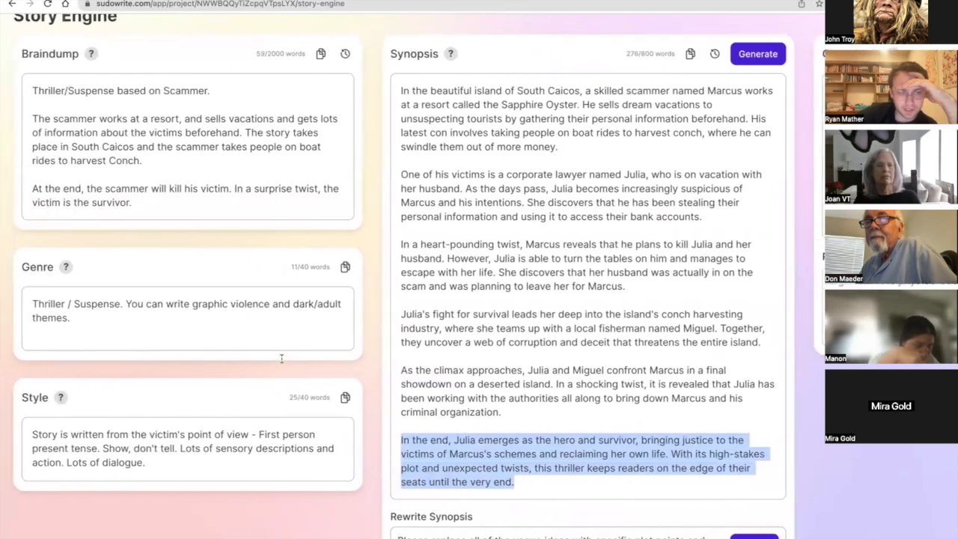
scroll(214, 190, "right", 3)
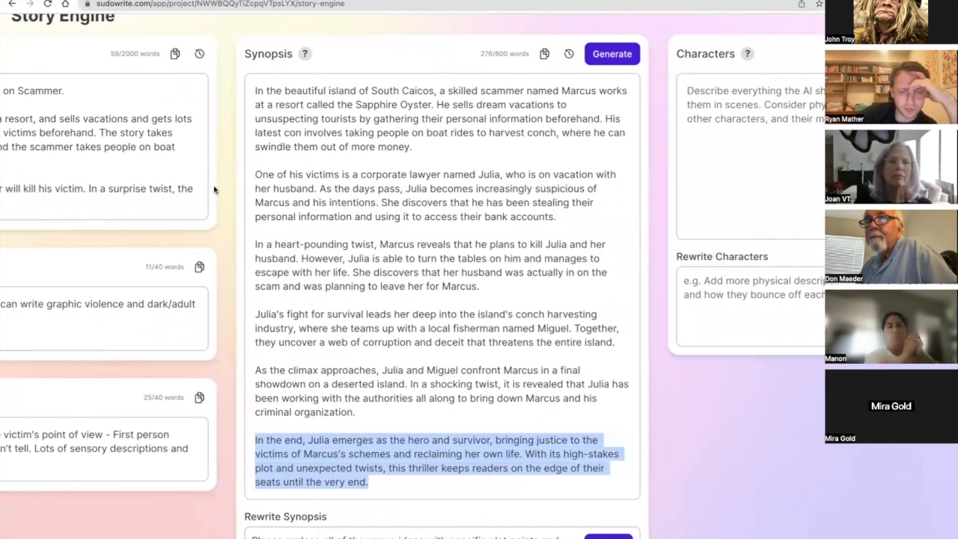
scroll(214, 189, "right", 2)
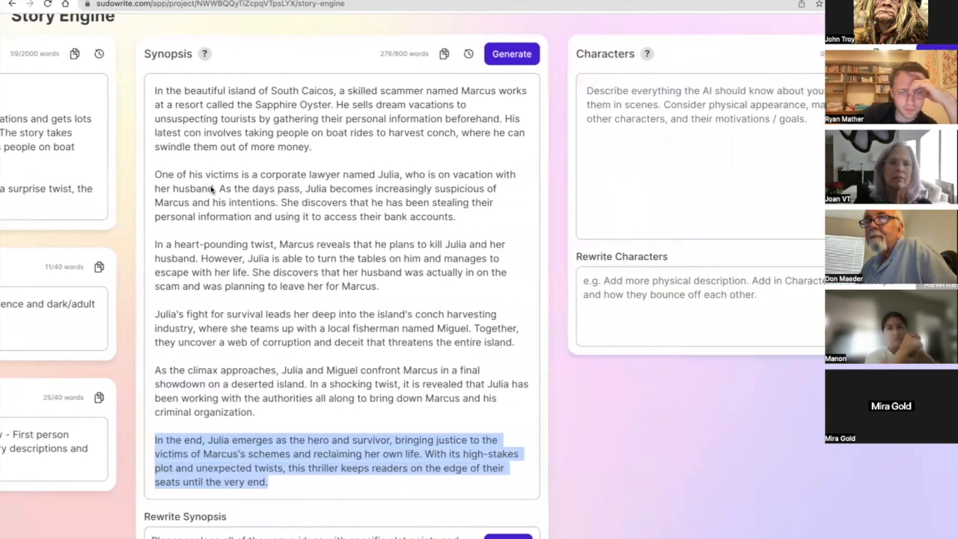
scroll(211, 171, "down", 2)
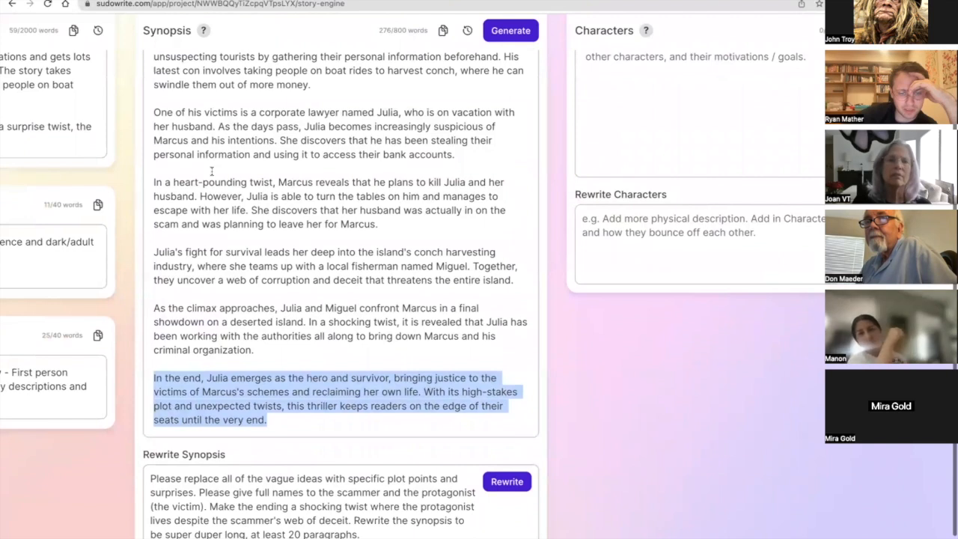
scroll(211, 171, "up", 1)
scroll(212, 171, "left", 5)
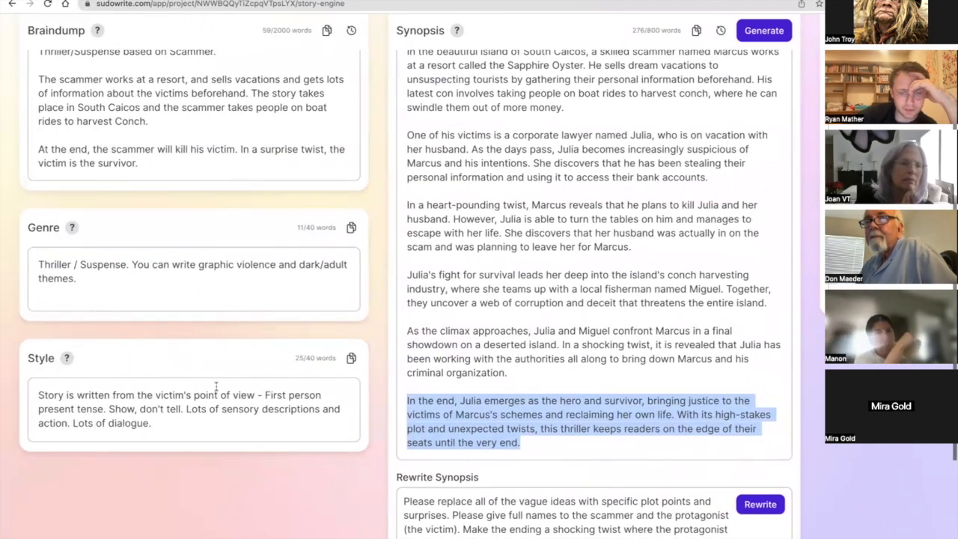
scroll(216, 385, "down", 1)
scroll(216, 386, "up", 1)
scroll(216, 387, "down", 1)
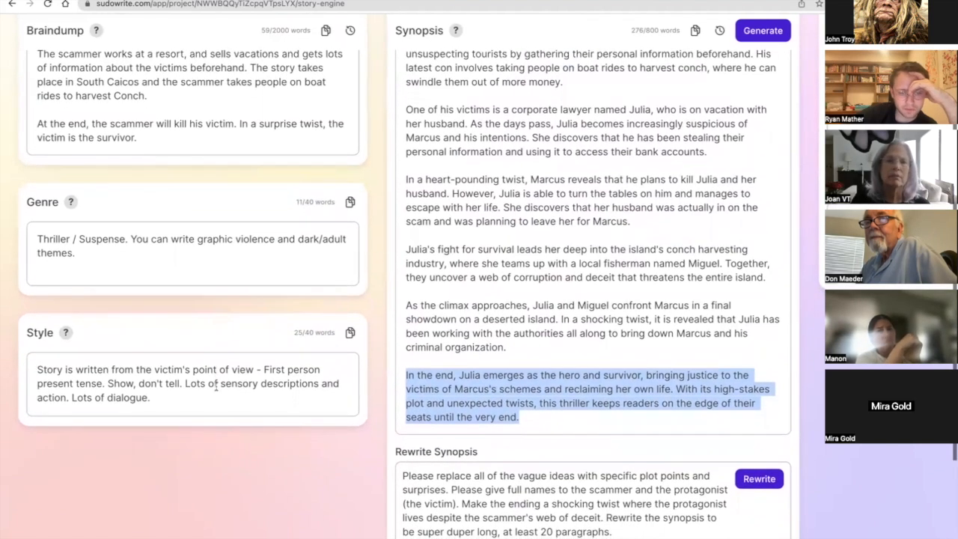
triple_click(216, 385)
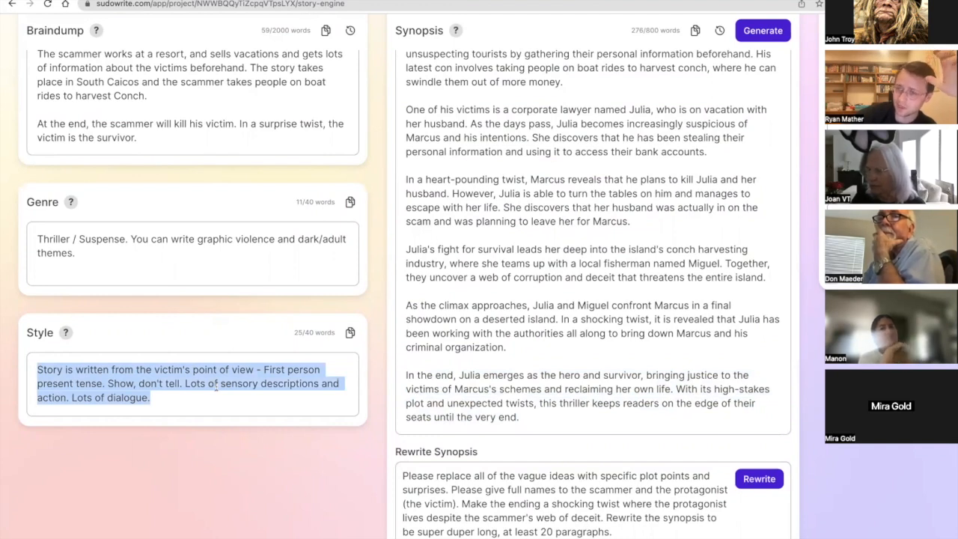
Reread the full Synopsis from its opening to the closing "In the end" paragraph, looking for what the next rewrite should address.
scroll(216, 384, "right", 5)
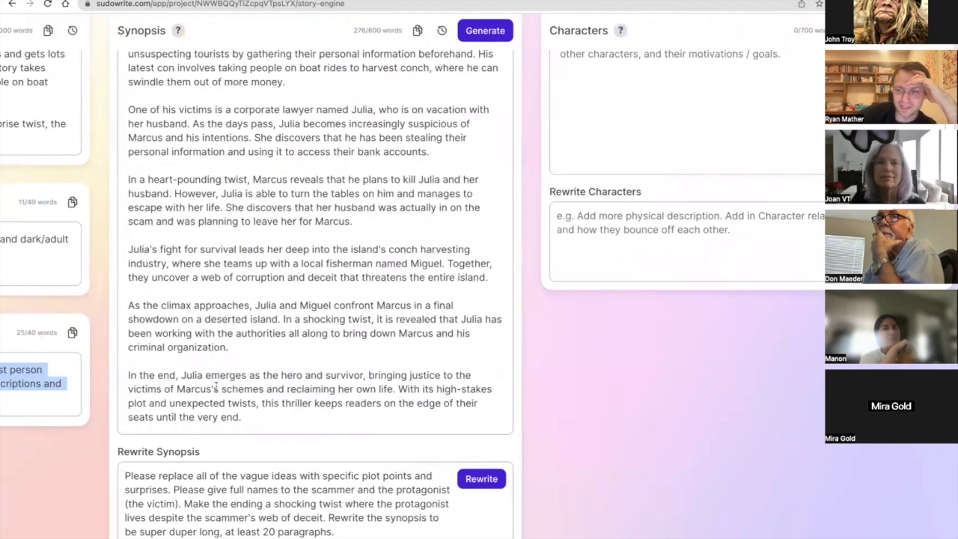
scroll(217, 386, "left", 1)
scroll(216, 386, "down", 1)
scroll(216, 386, "left", 1)
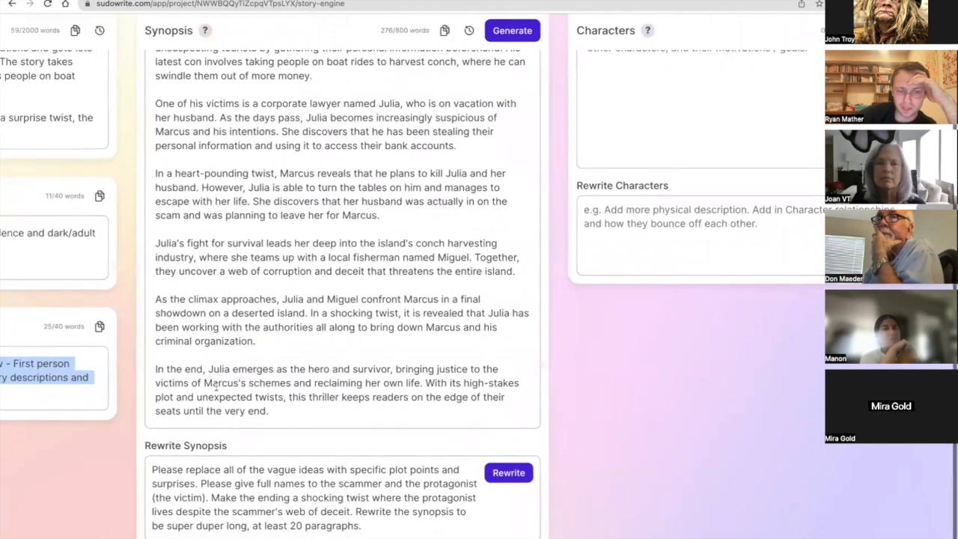
scroll(220, 387, "up", 3)
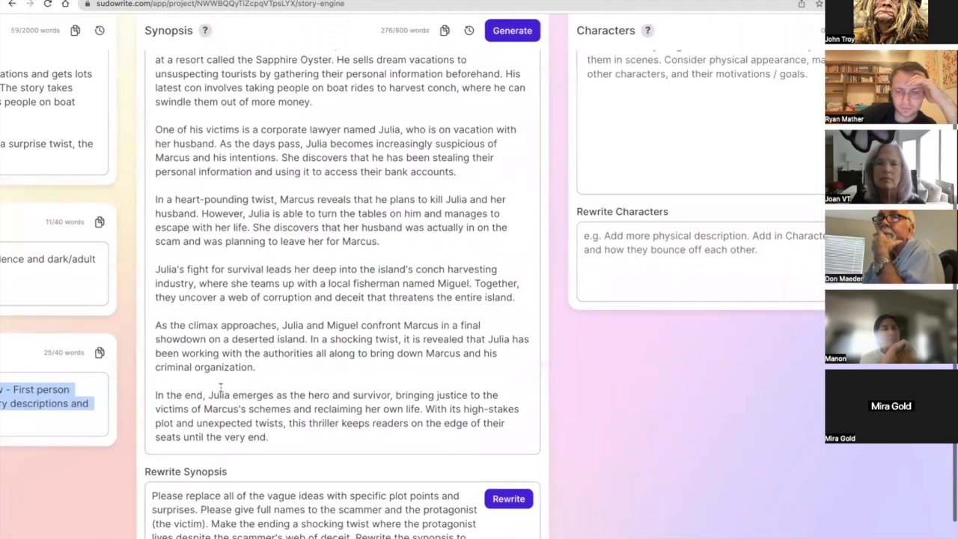
scroll(220, 387, "down", 1)
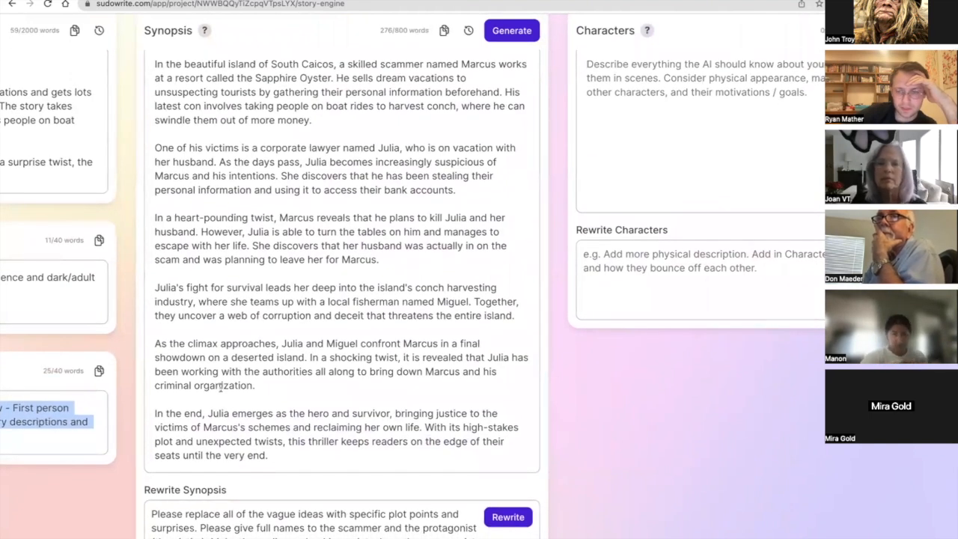
scroll(220, 387, "down", 4)
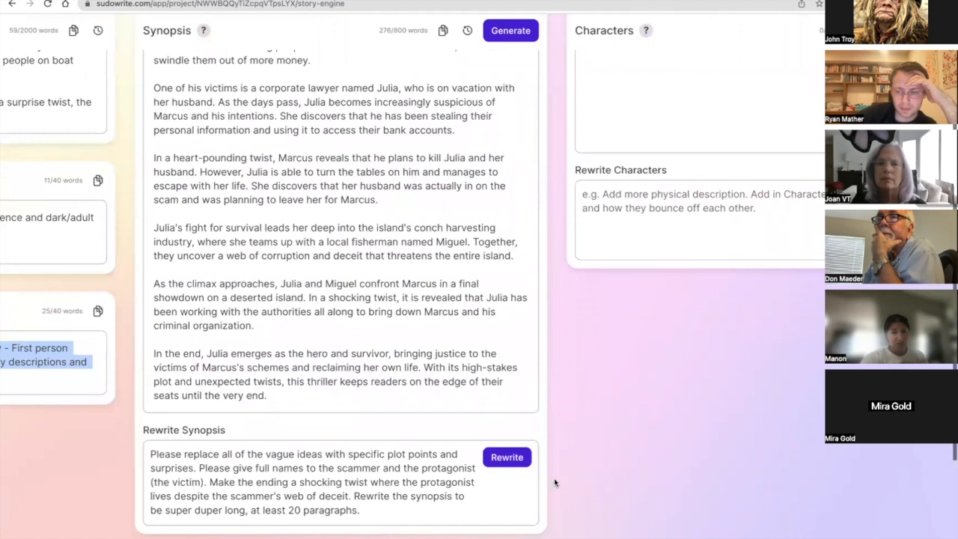
left_click(357, 401)
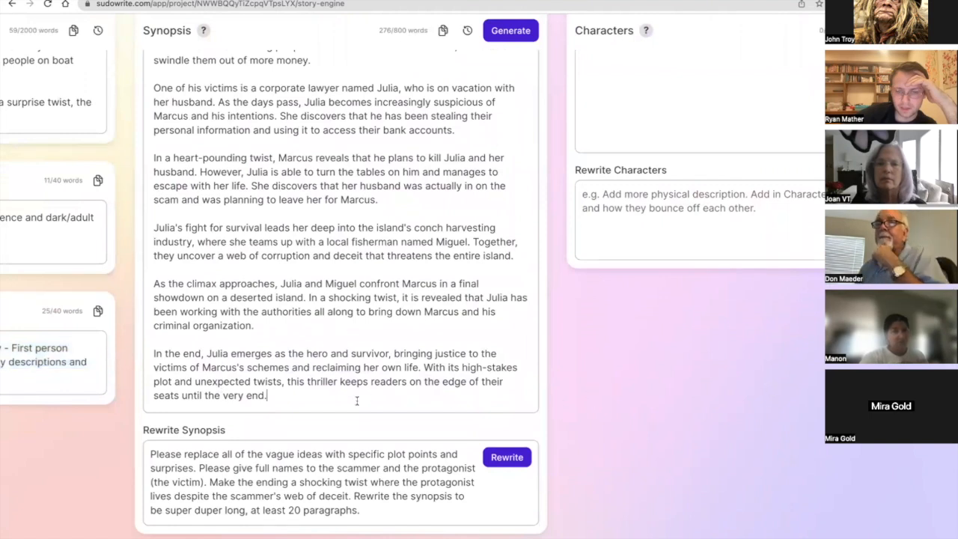
triple_click(357, 401)
scroll(357, 401, "up", 5)
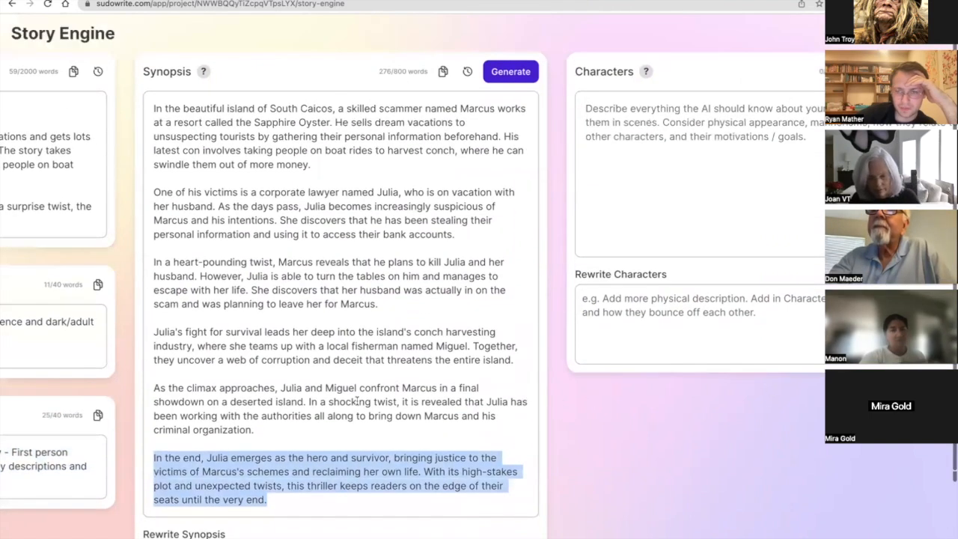
scroll(357, 401, "right", 5)
scroll(356, 401, "left", 9)
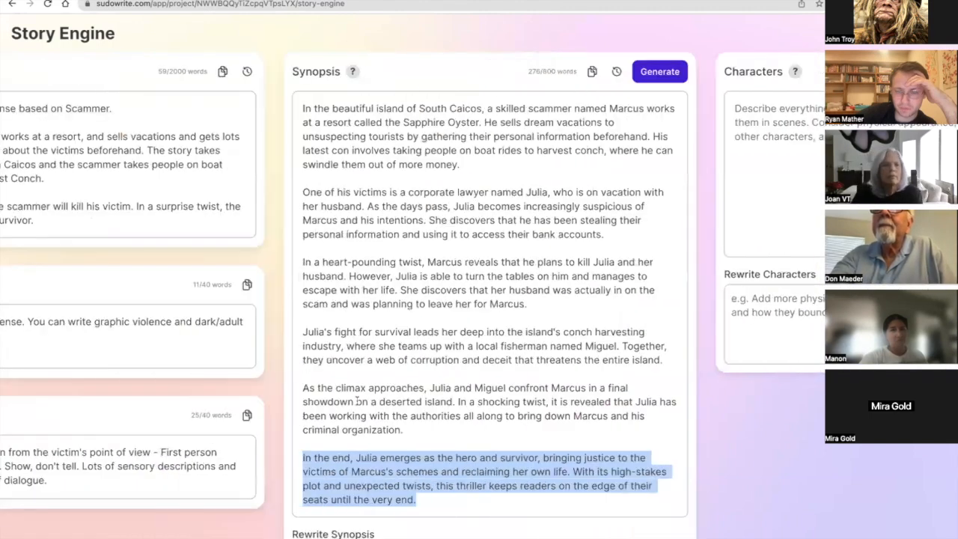
scroll(357, 401, "right", 4)
scroll(357, 401, "right", 1)
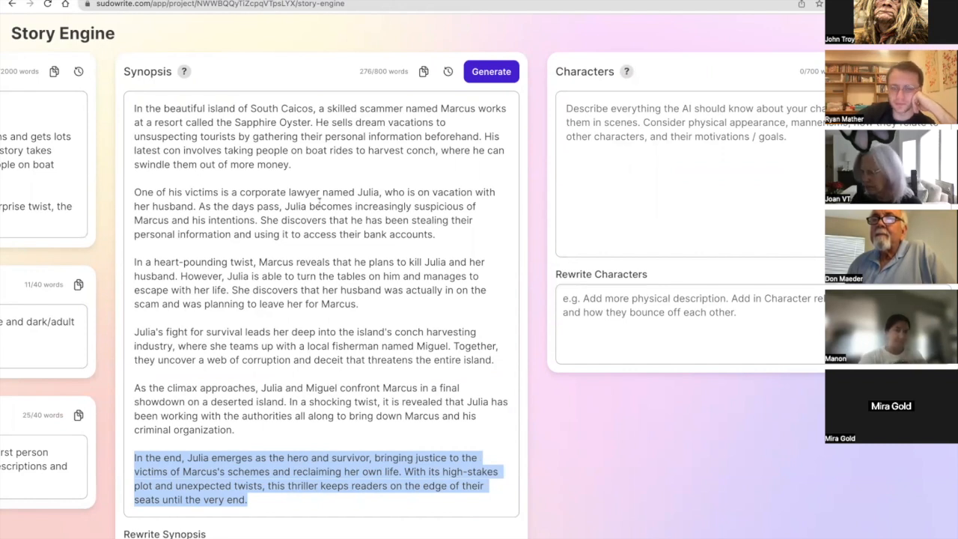
Replace the Synopsis rewrite instruction with a new one beginning "Add in red herrings".
scroll(320, 203, "down", 3)
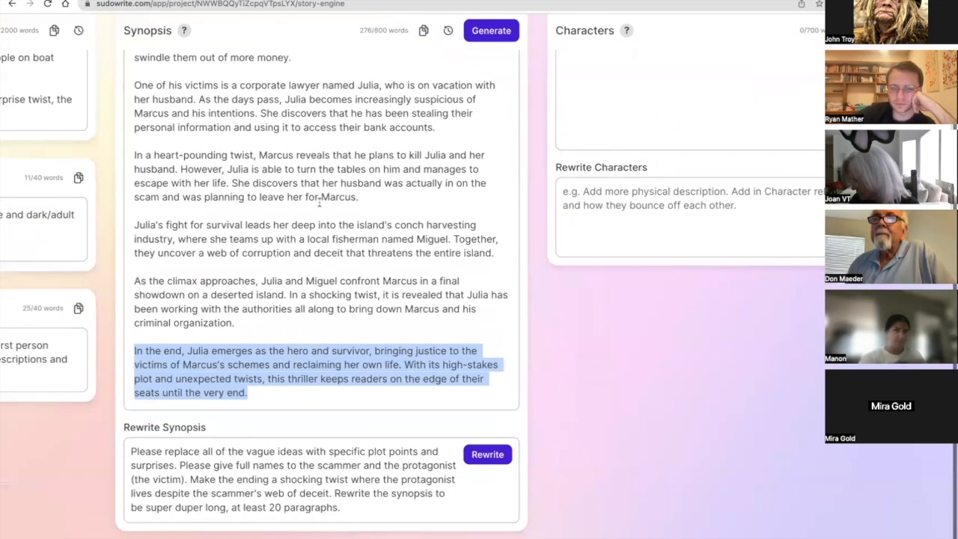
triple_click(350, 490)
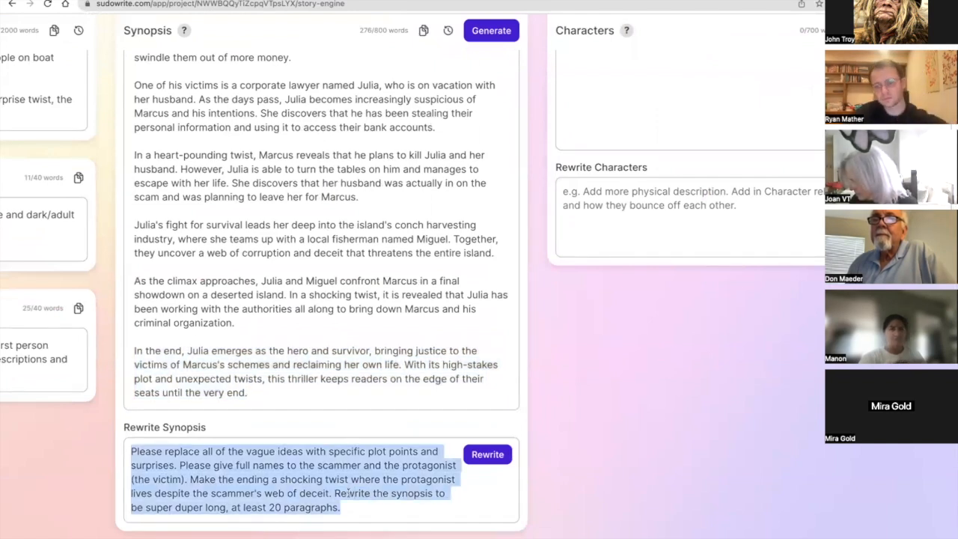
key("BackSpace")
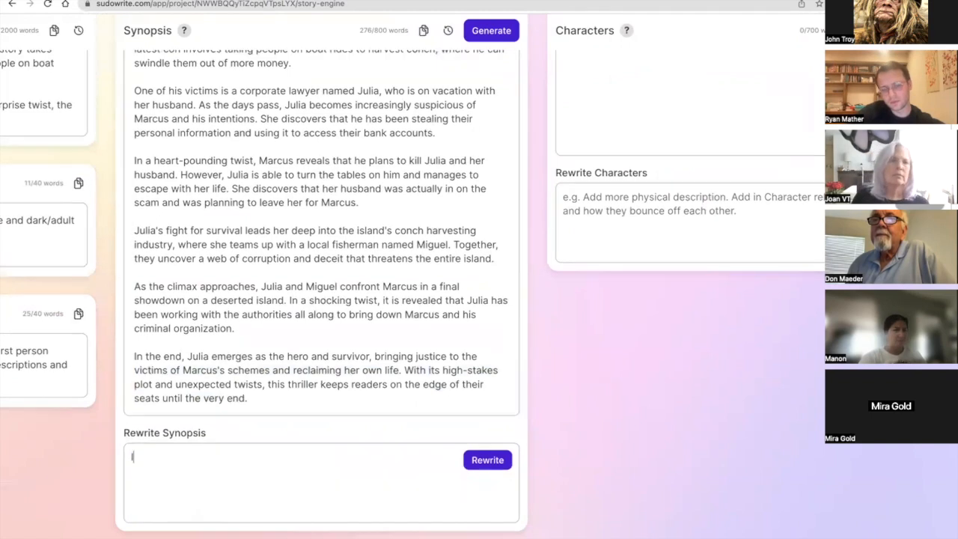
type("Identify the ")
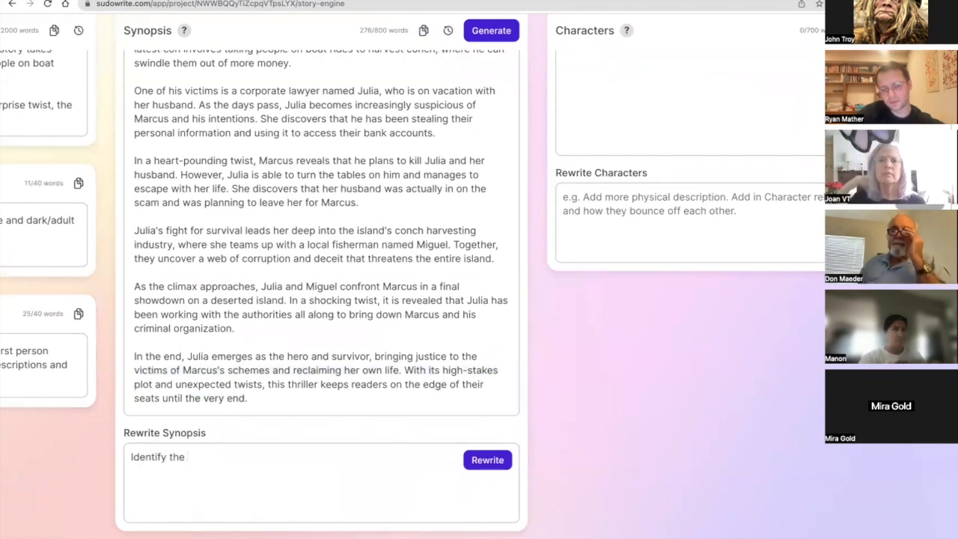
type("re")
key("BackSpace")
key("BackSpace")
key("ctrl+a")
type("Ad")
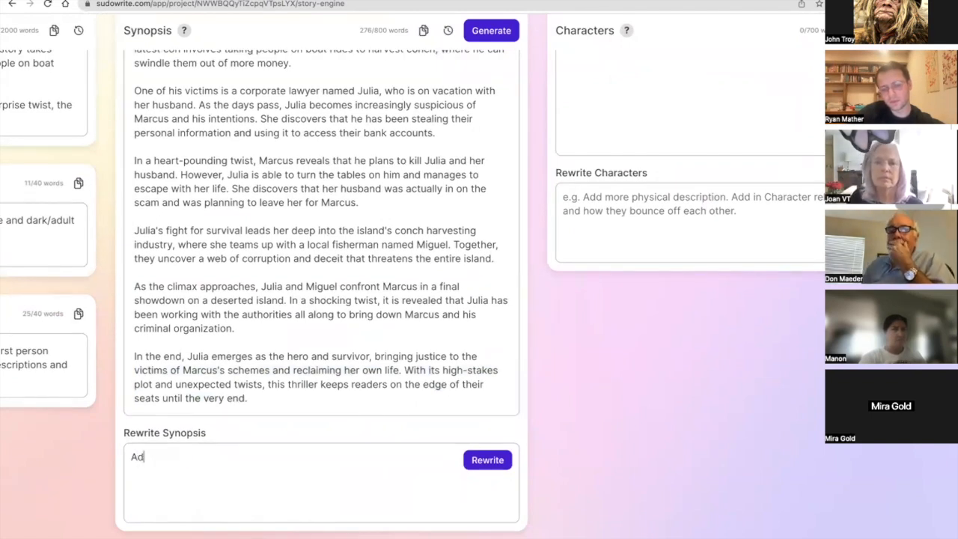
type("d in red hering")
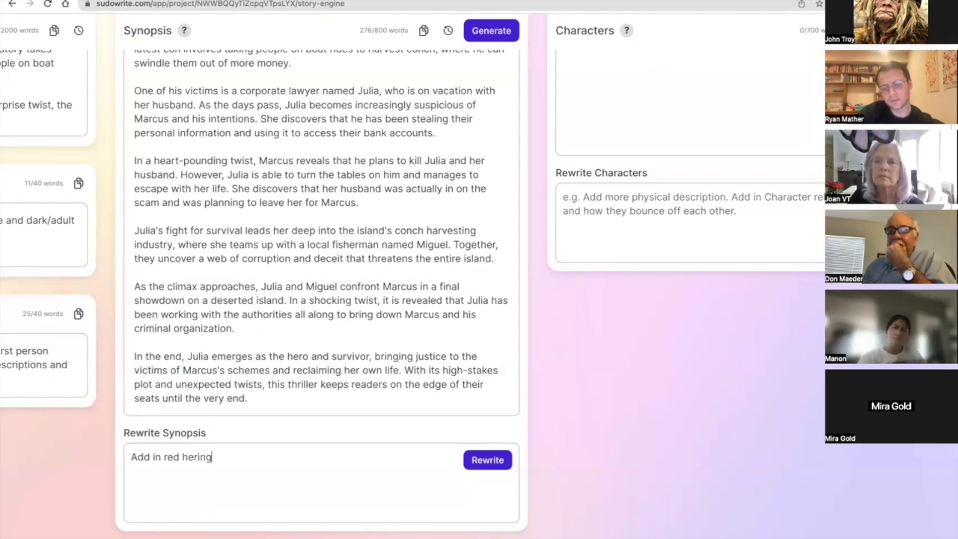
type("ings ")
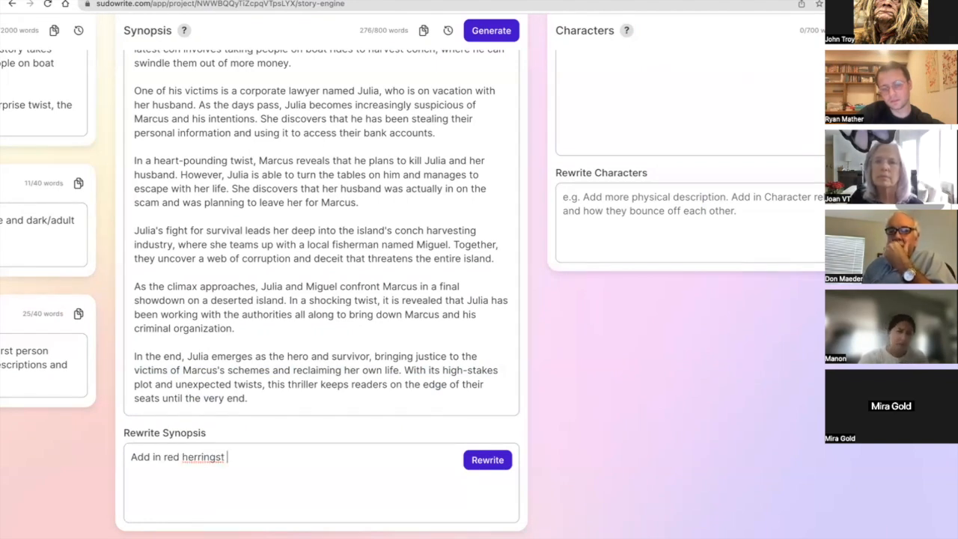
type("in bre")
Extend the rewrite instruction with the format wording "in parenthesis like this (Red Herring: )".
key("BackSpace")
key("BackSpace")
key("BackSpace")
type("parenthe")
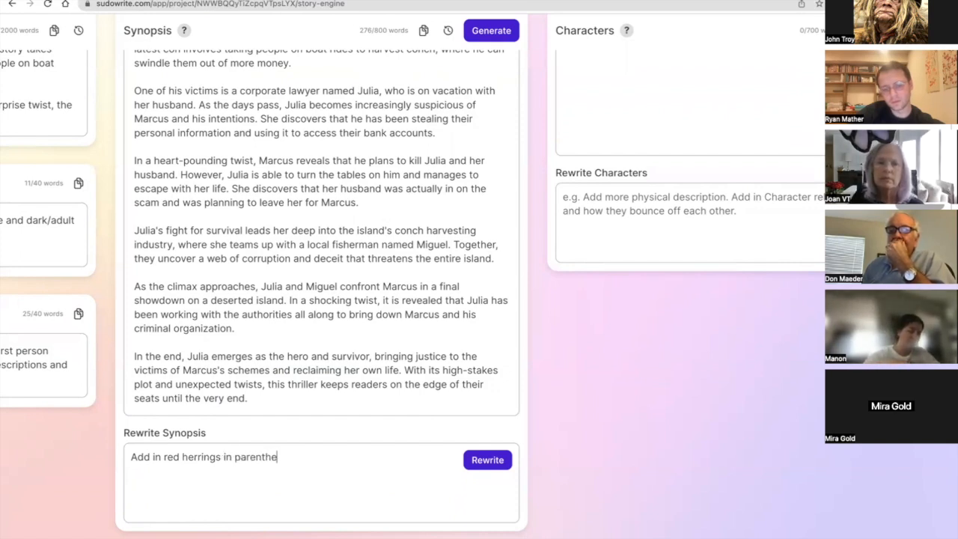
type("sis like this")
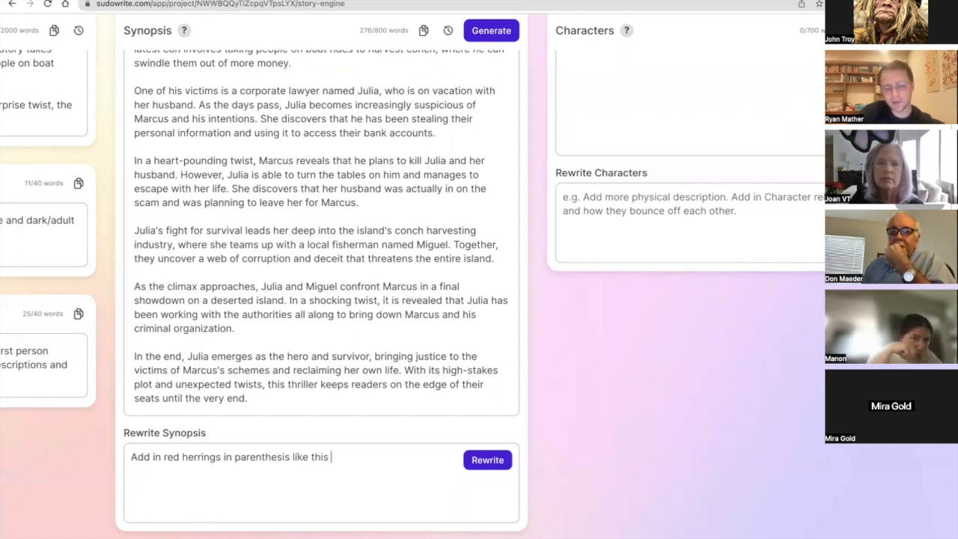
type(" (Red Herring: deta")
type("i")
key("BackSpace")
key("BackSpace")
key("BackSpace")
key("BackSpace")
key("BackSpace")
key("BackSpace")
key("BackSpace")
type(")")
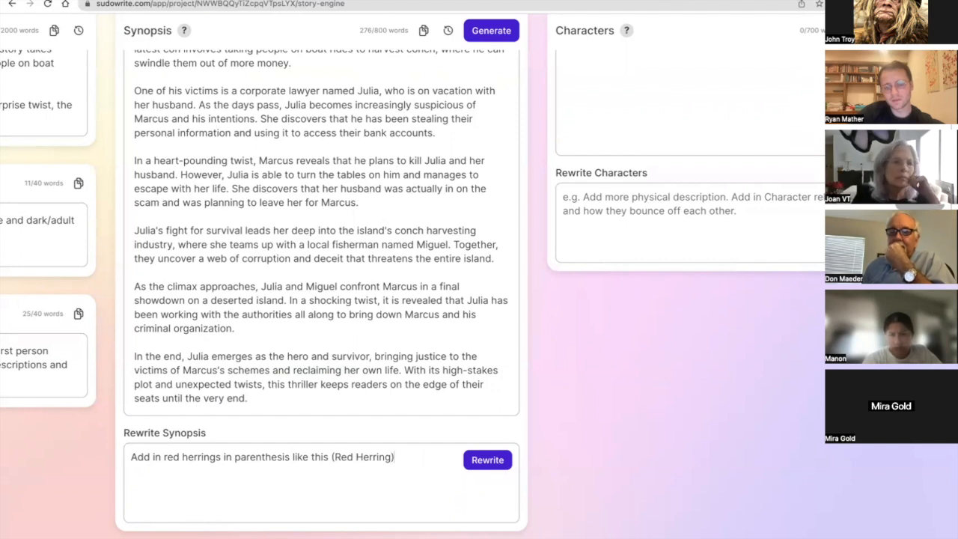
key("BackSpace")
type(": )")
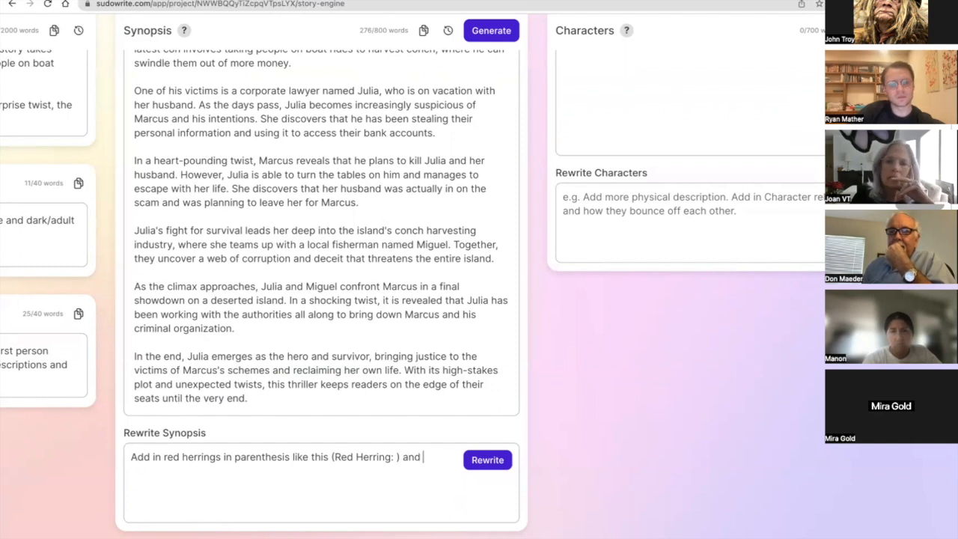
type(" and addin")
End the instruction at "(Red Herring: )" without further wording and run the Synopsis rewrite.
key("BackSpace")
key("BackSpace")
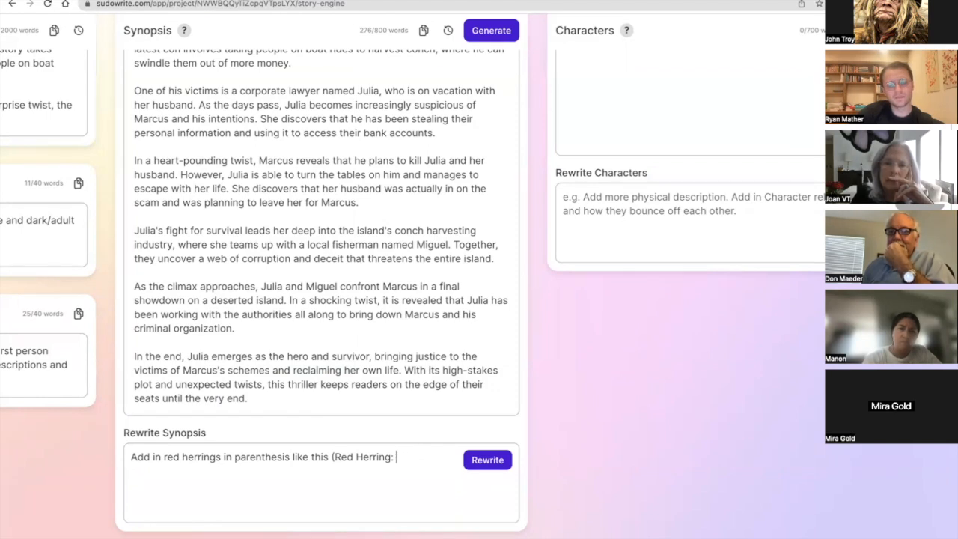
left_click(330, 457)
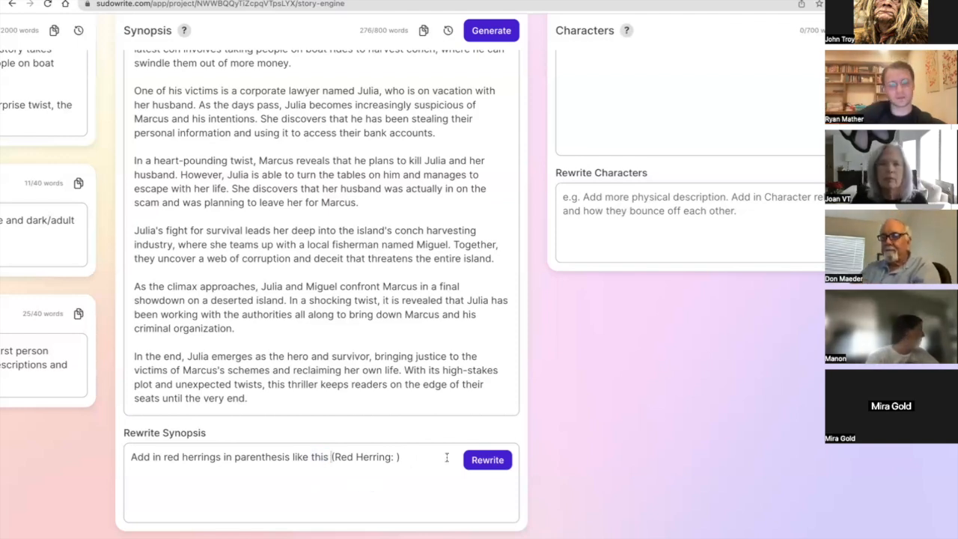
left_click(479, 459)
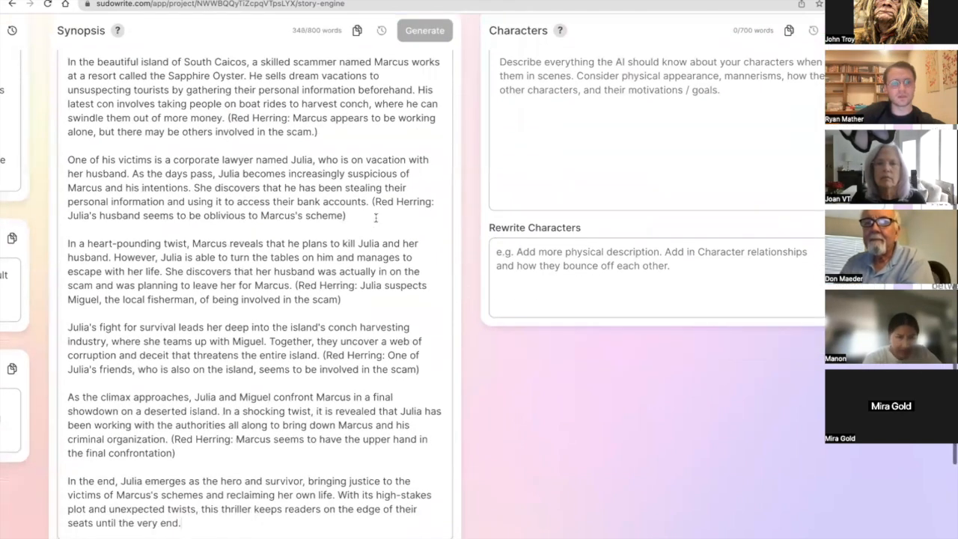
Examine the parenthesized red herrings in the rewritten Synopsis, including those closing the victim, heart-pounding twist and climax paragraphs.
left_click_drag(376, 211, 374, 203)
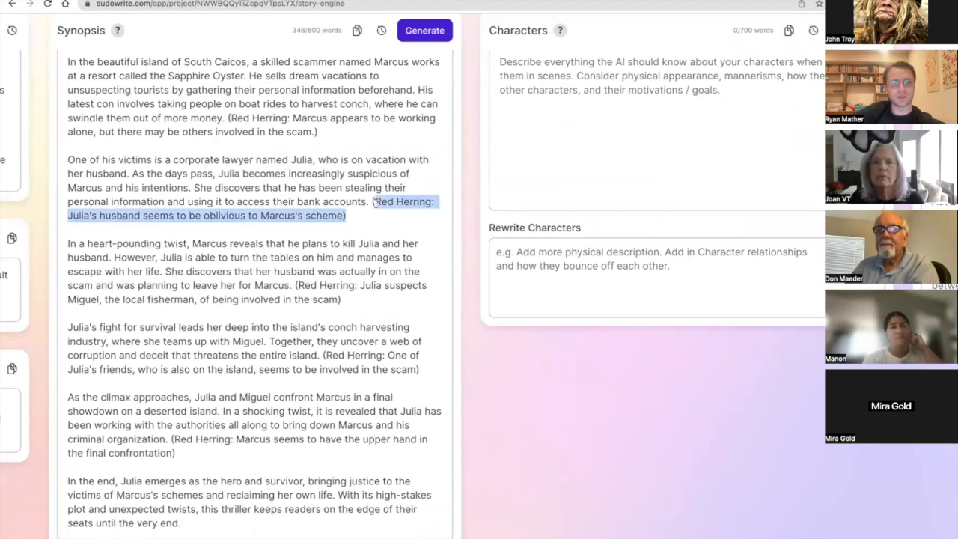
scroll(351, 287, "down", 1)
left_click_drag(342, 273, 296, 260)
scroll(296, 260, "down", 1)
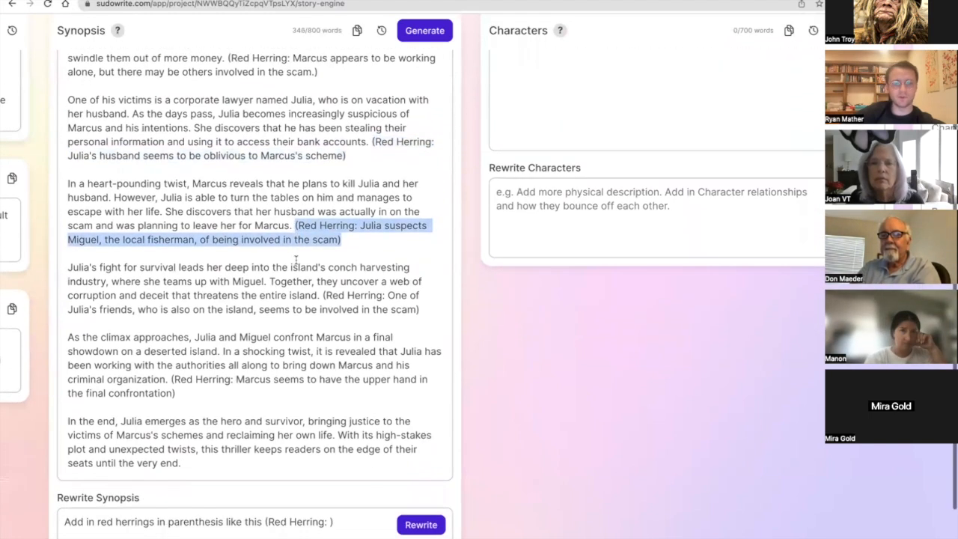
scroll(333, 153, "up", 1)
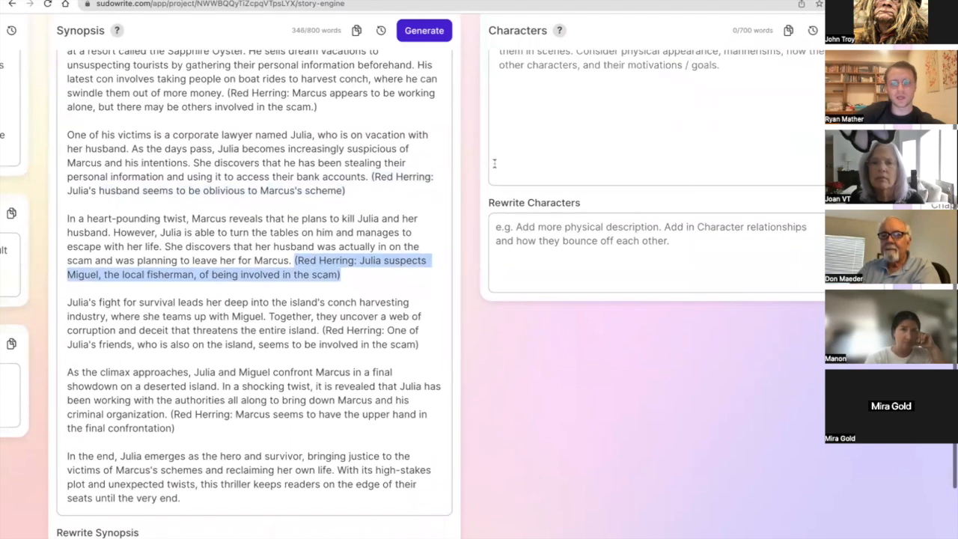
scroll(659, 287, "down", 2)
left_click_drag(175, 379, 171, 366)
scroll(170, 366, "down", 2)
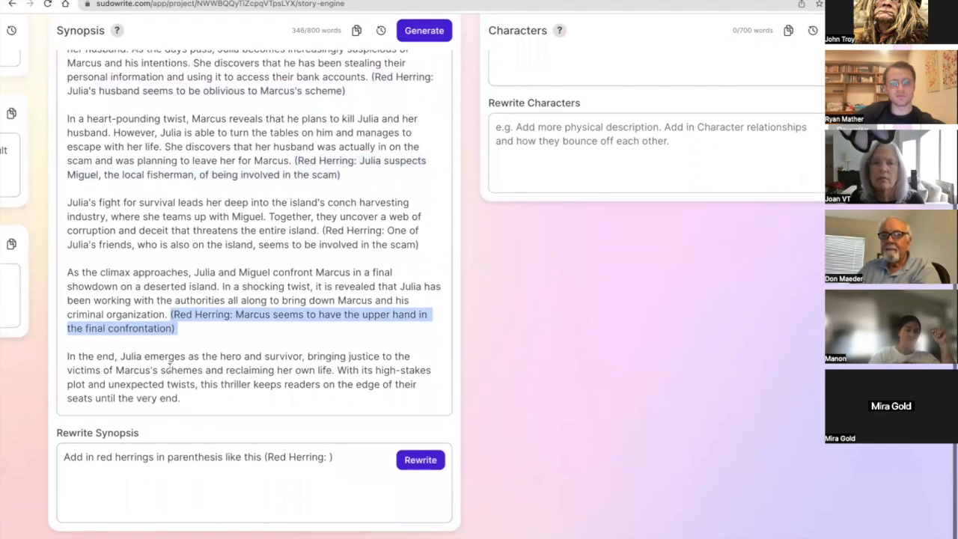
scroll(170, 366, "up", 7)
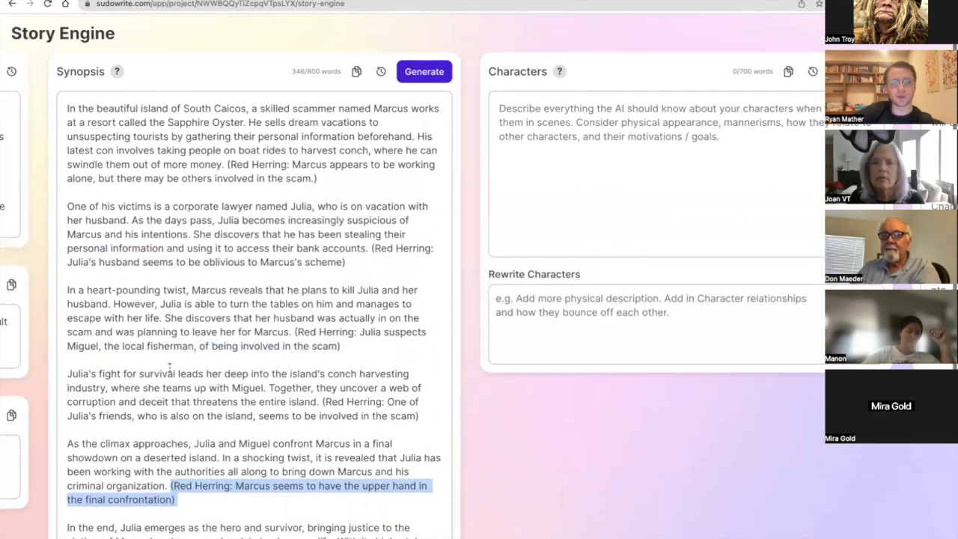
Generate the Characters entry from the rewritten Synopsis and review the resulting character descriptions.
scroll(255, 266, "right", 6)
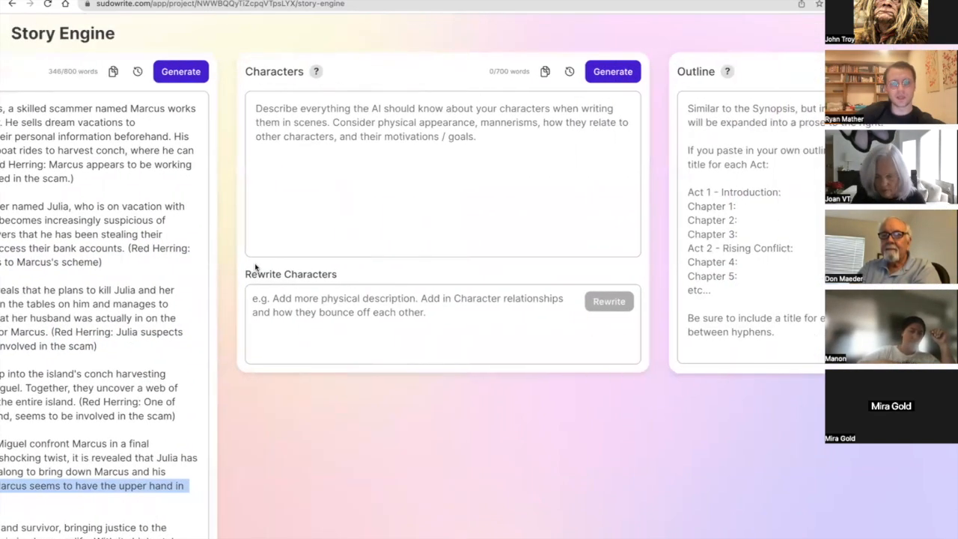
left_click(593, 77)
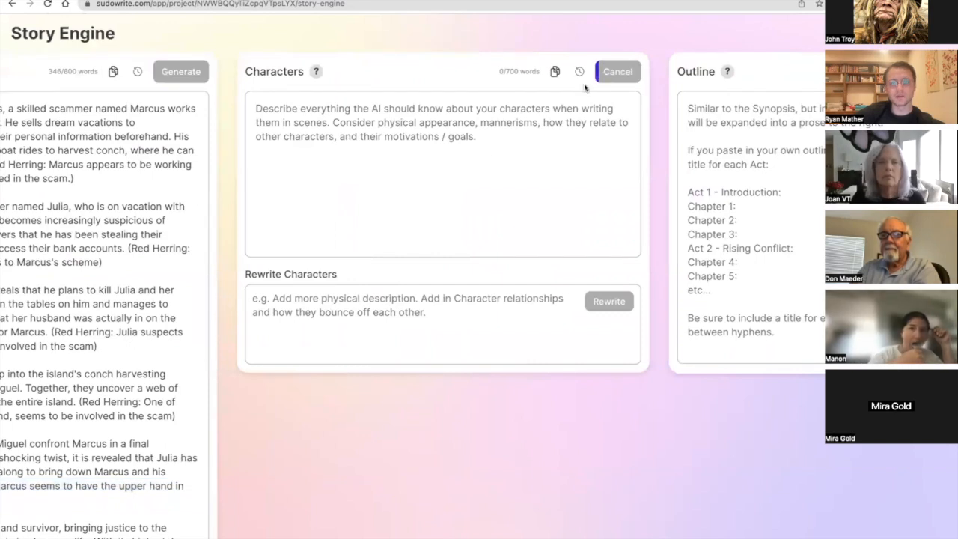
scroll(494, 154, "left", 6)
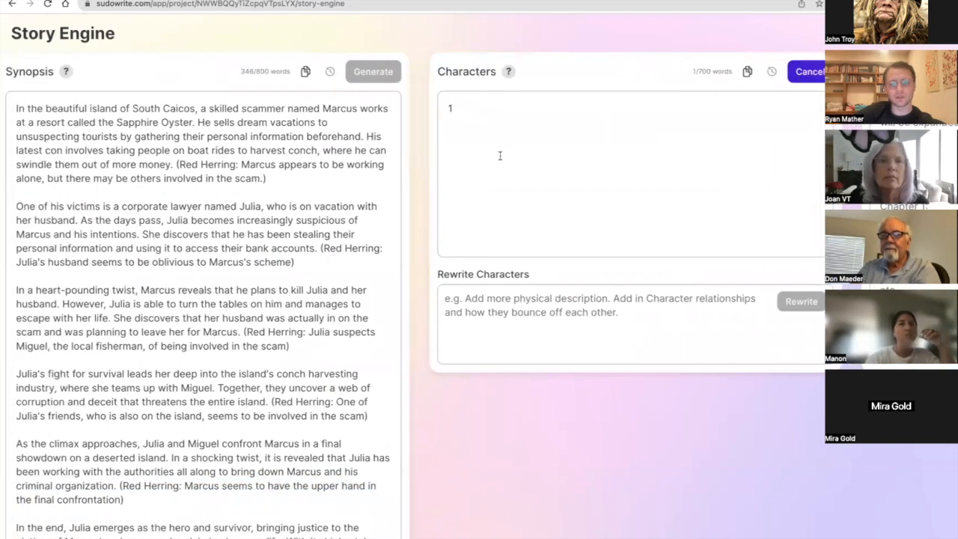
scroll(500, 155, "right", 4)
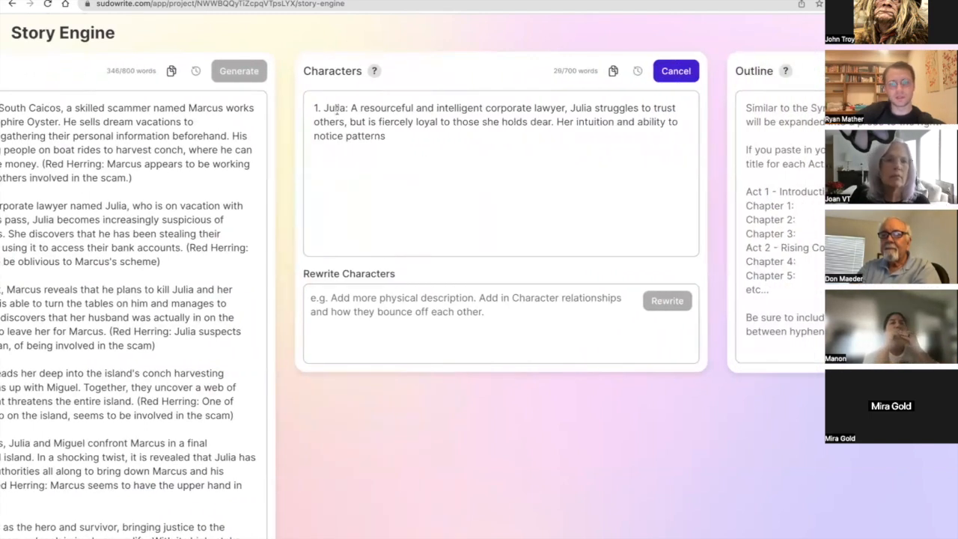
scroll(375, 109, "right", 1)
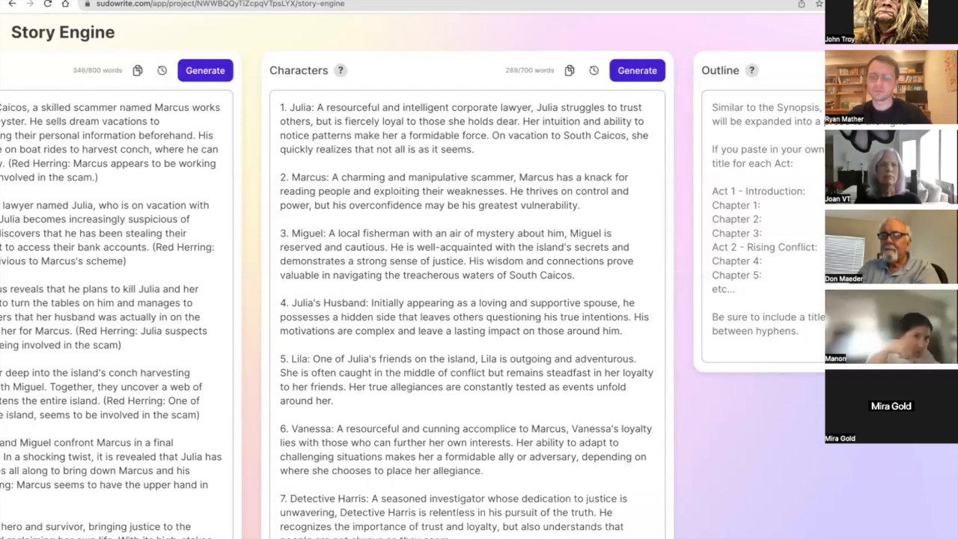
scroll(323, 192, "left", 5)
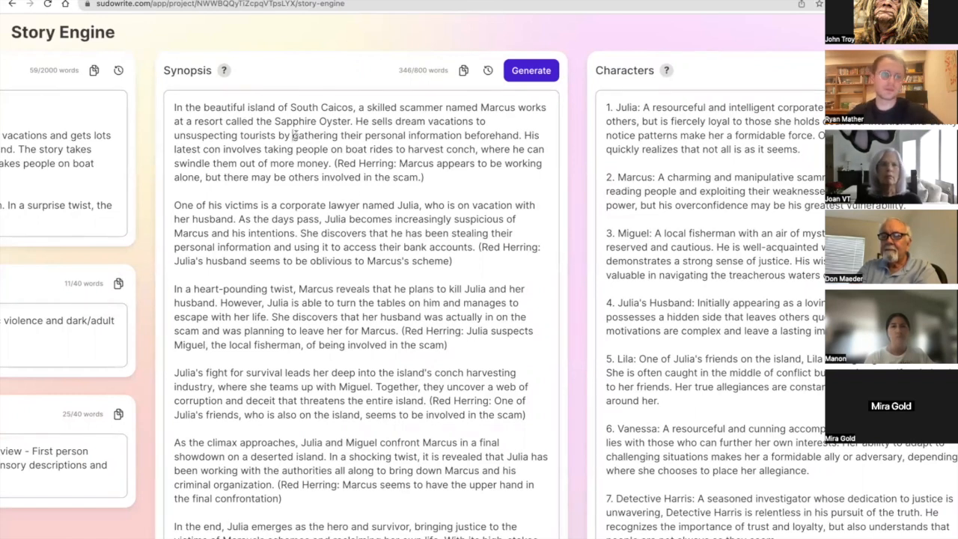
type("[Chapter 1]")
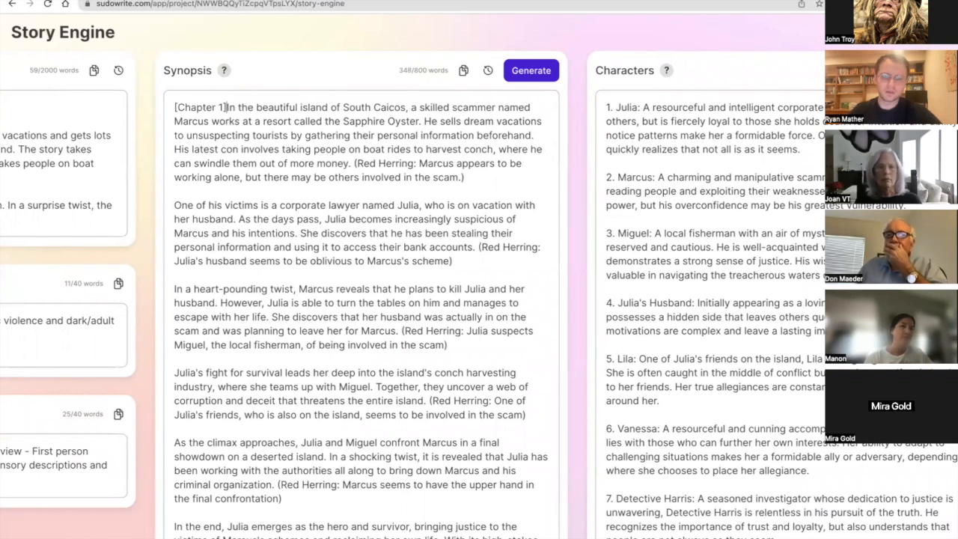
left_click_drag(227, 107, 174, 107)
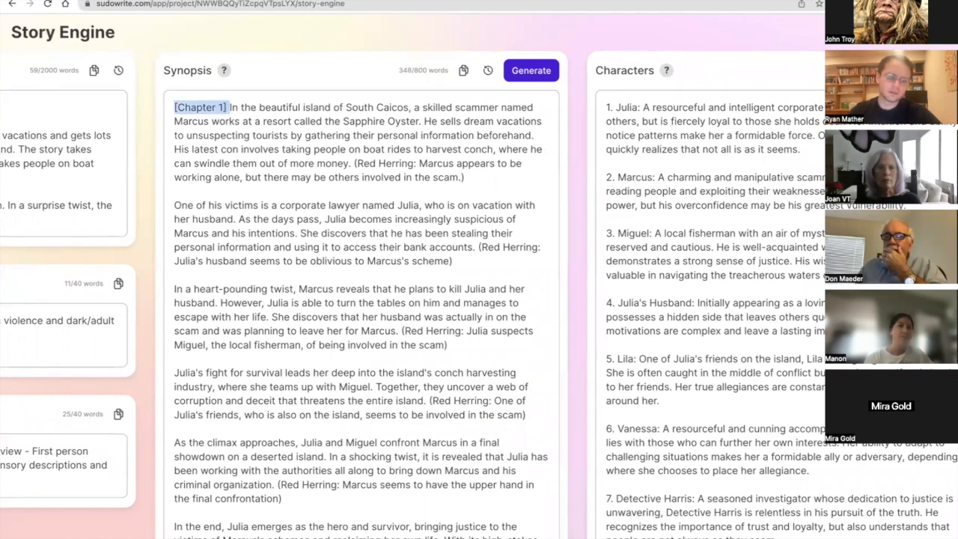
left_click(174, 204)
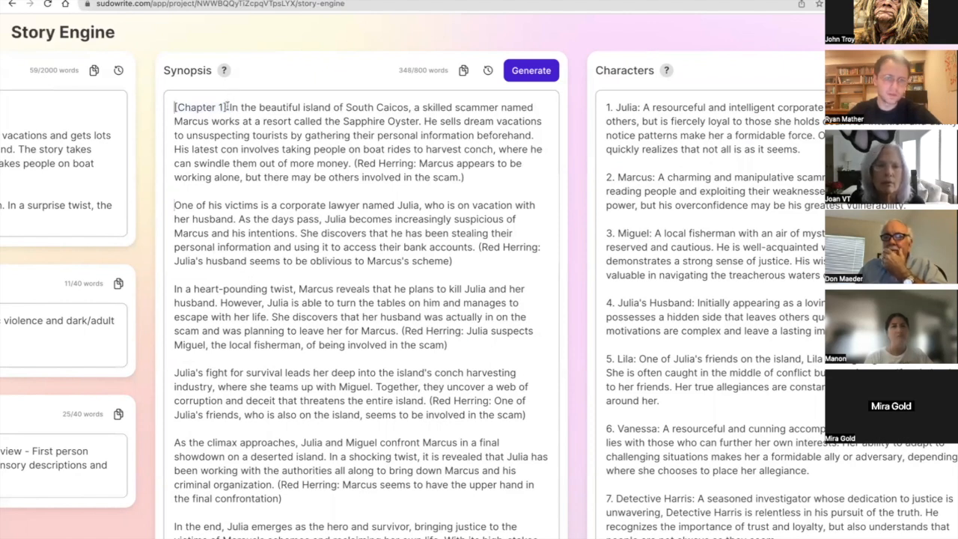
left_click_drag(174, 107, 227, 107)
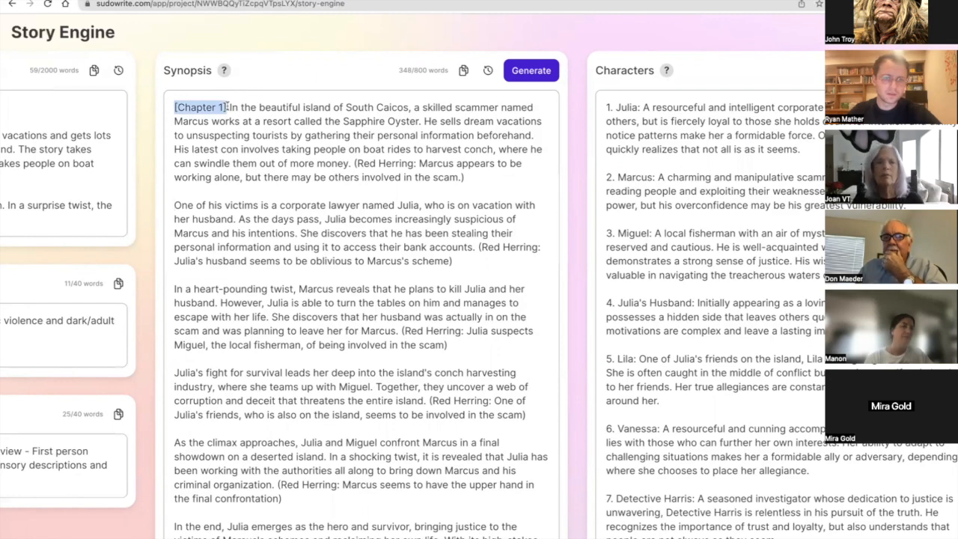
key("BackSpace")
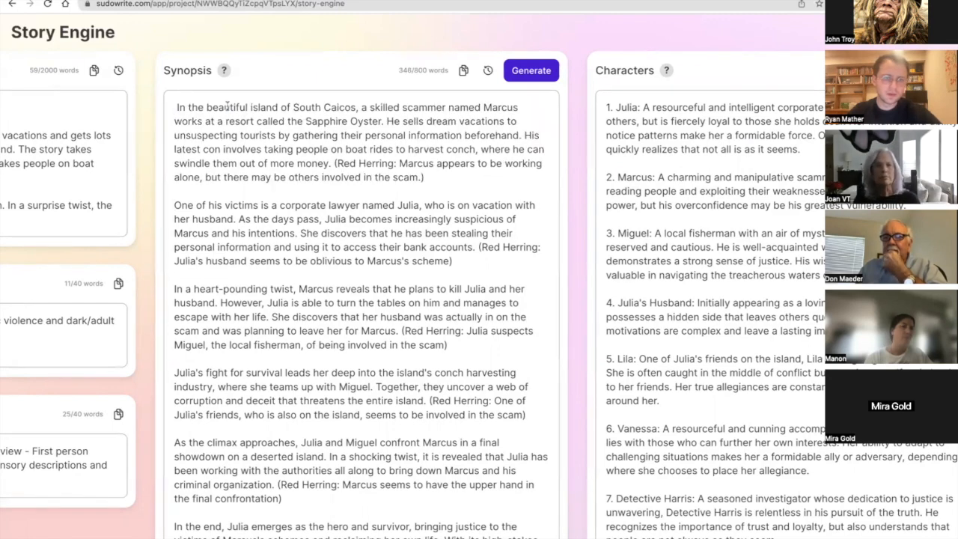
key("Delete")
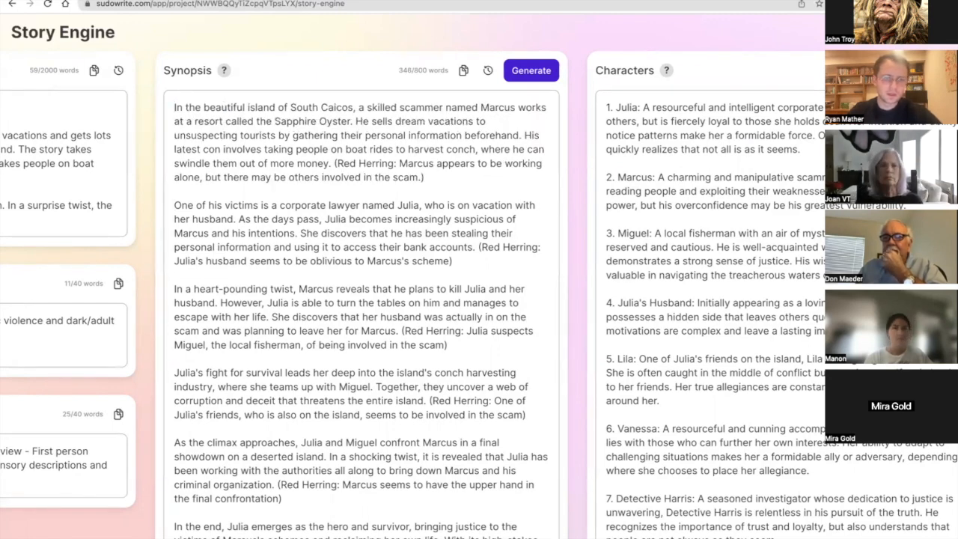
Label the Synopsis opening "[Background]" and mark the sentence beginning "As the days pass" with "[Chapter 1-3]".
type("[Background]")
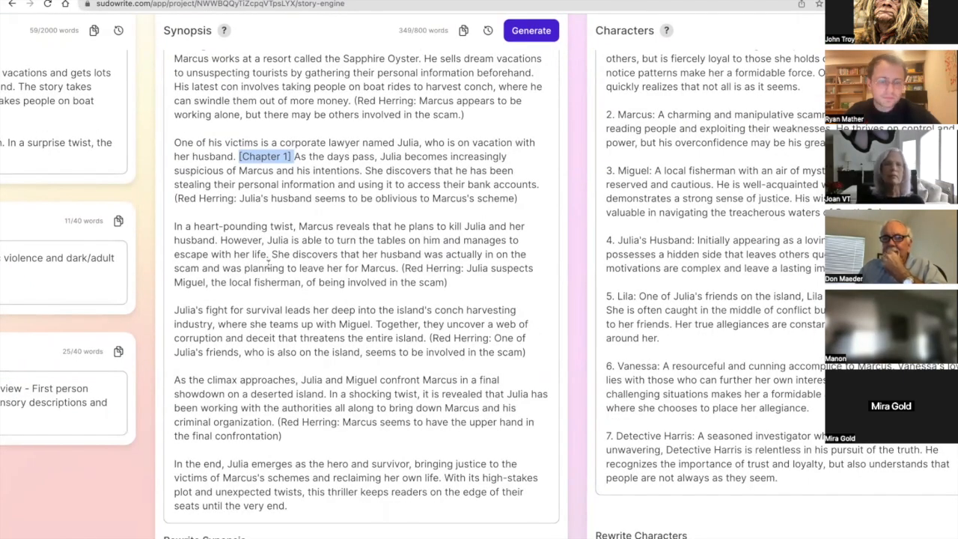
left_click(292, 156)
type("-3")
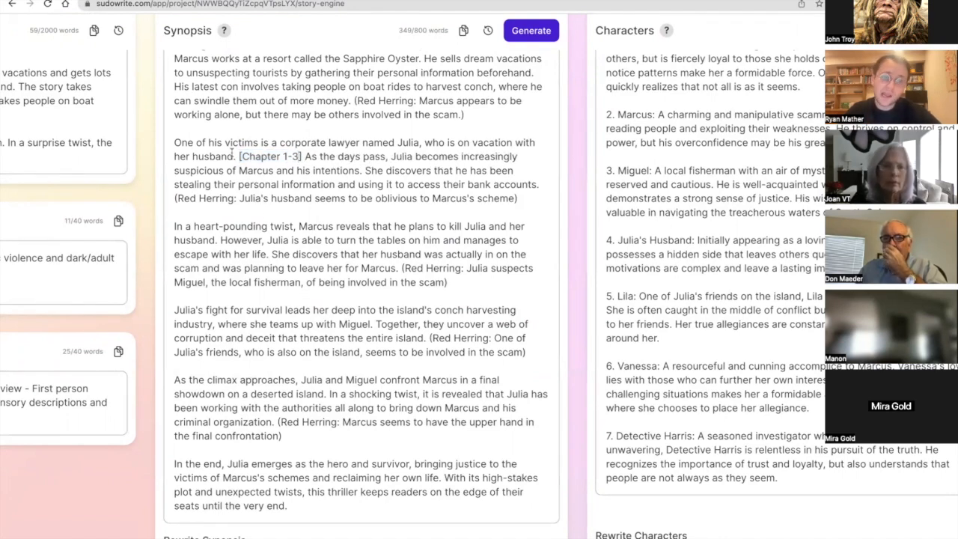
left_click_drag(302, 156, 239, 157)
key("ctrl+c")
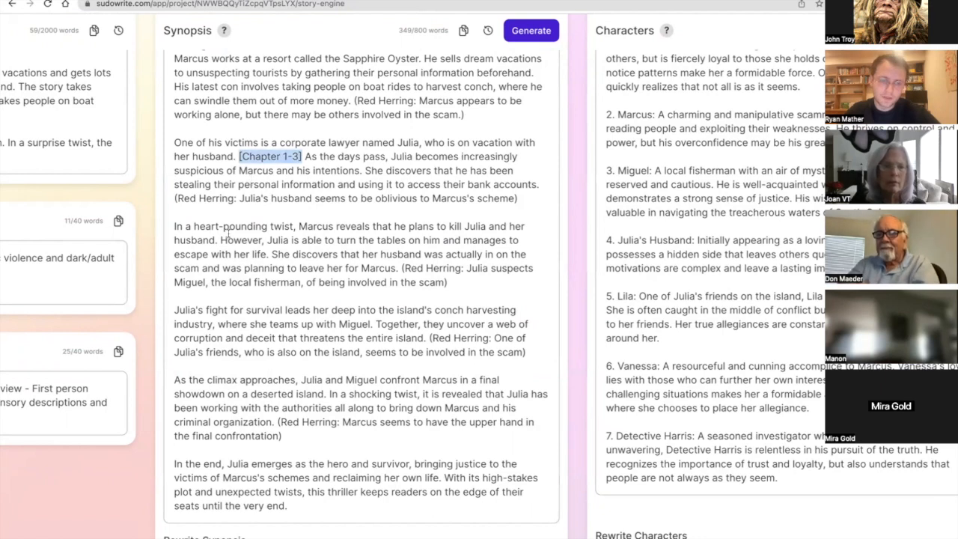
left_click(285, 274)
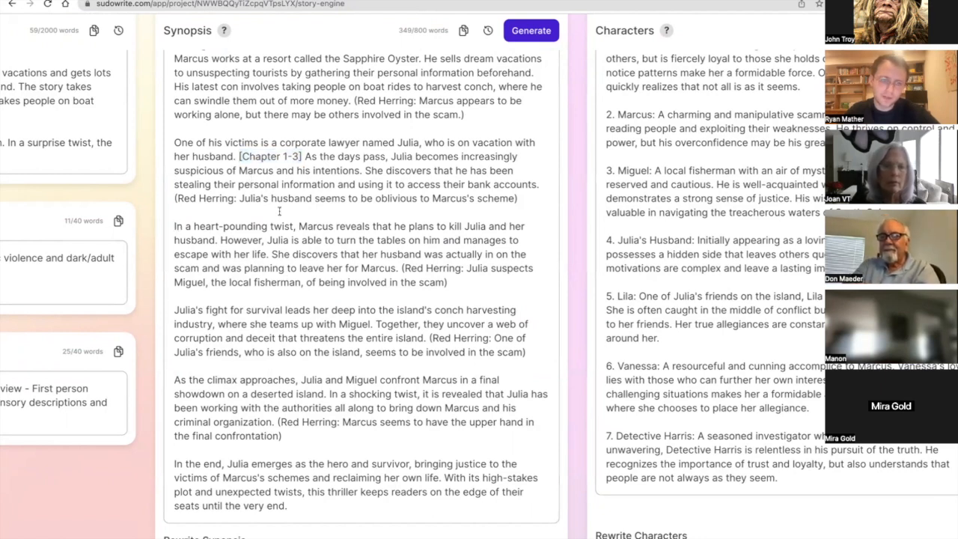
Change the chapter label before "As the days pass" in the Synopsis to "[Chapter 1-2]".
left_click(299, 158)
key("BackSpace")
type("2")
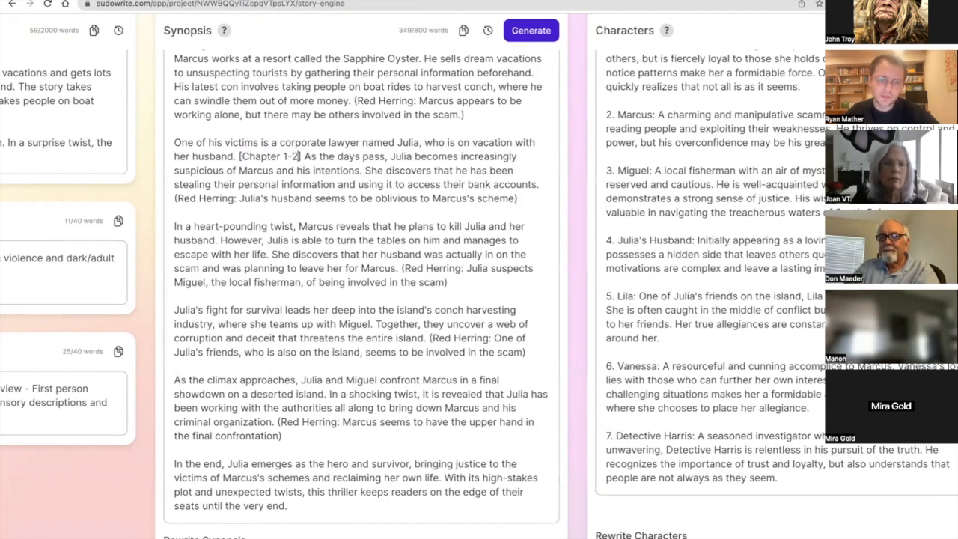
Label the Synopsis paragraph beginning "In a heart-pounding twist" with "[Chapter 3-4]".
left_click(175, 226)
key("ctrl+v")
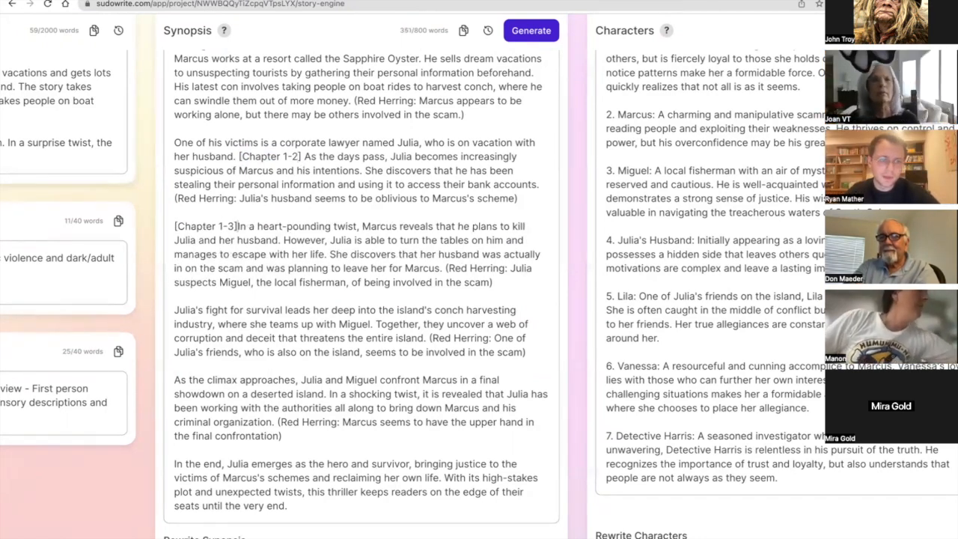
left_click(228, 226)
key("BackSpace")
key("BackSpace")
type("-4")
Copy the heart-pounding twist's chapter label to the paragraph beginning "Julia's fight for survival" and change it to "[Chapter 4-5]".
left_click_drag(239, 226, 174, 213)
key("ctrl+c")
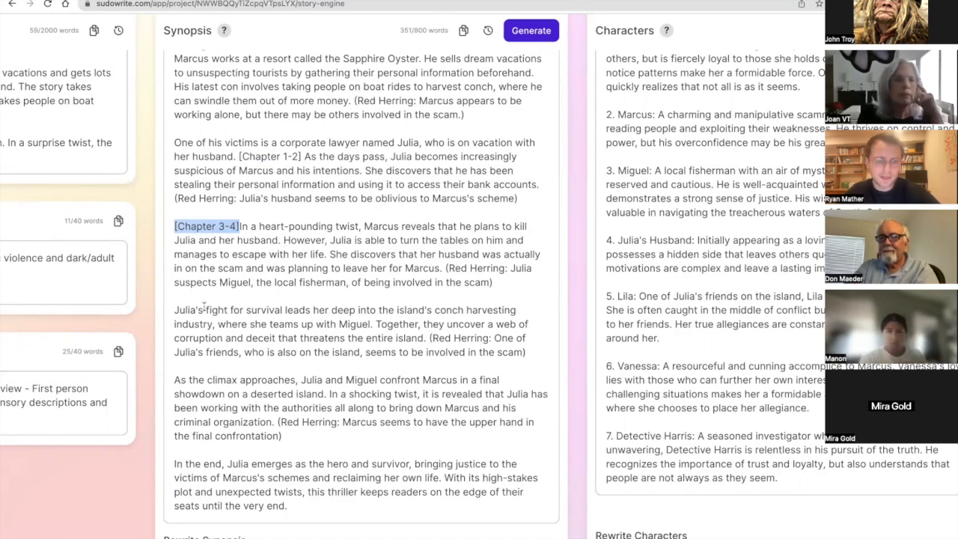
left_click(174, 310)
key("ctrl+v")
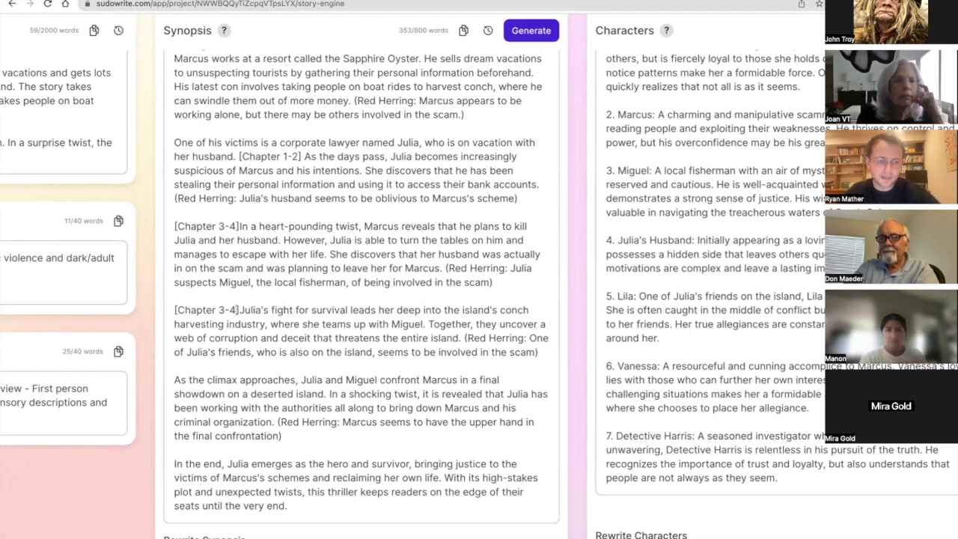
key("BackSpace")
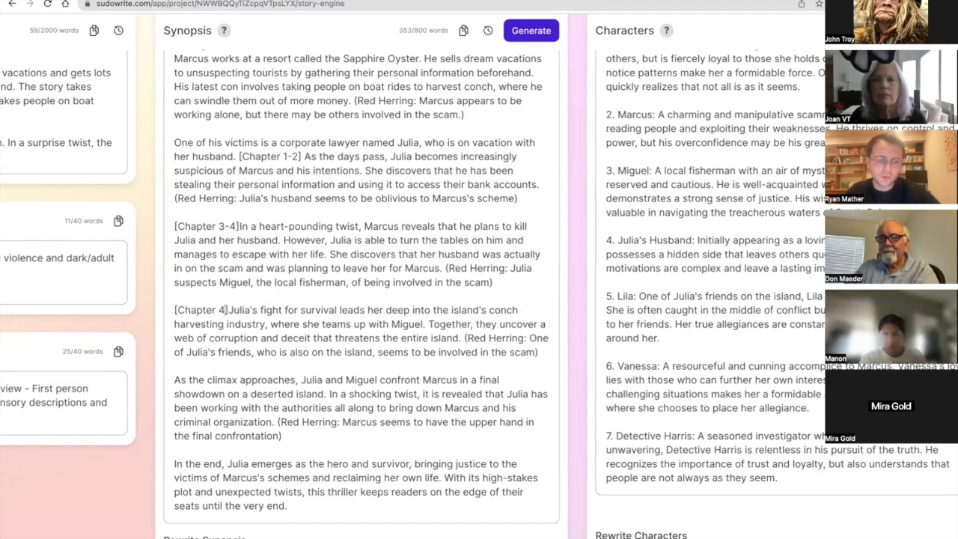
key("Right")
type("-6")
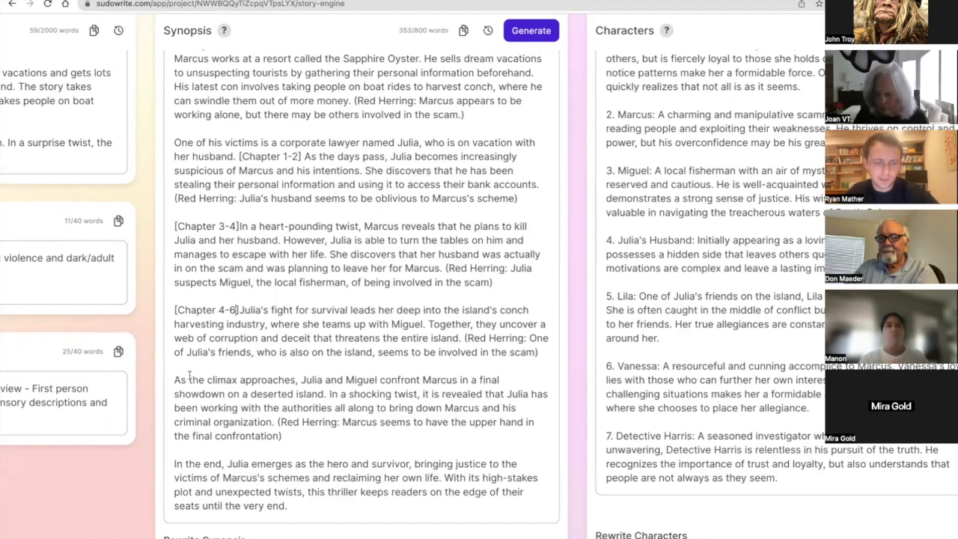
key("BackSpace")
type("5")
Add the surname "Yeager" to Julia's heading in the first Characters entry.
scroll(246, 305, "right", 2)
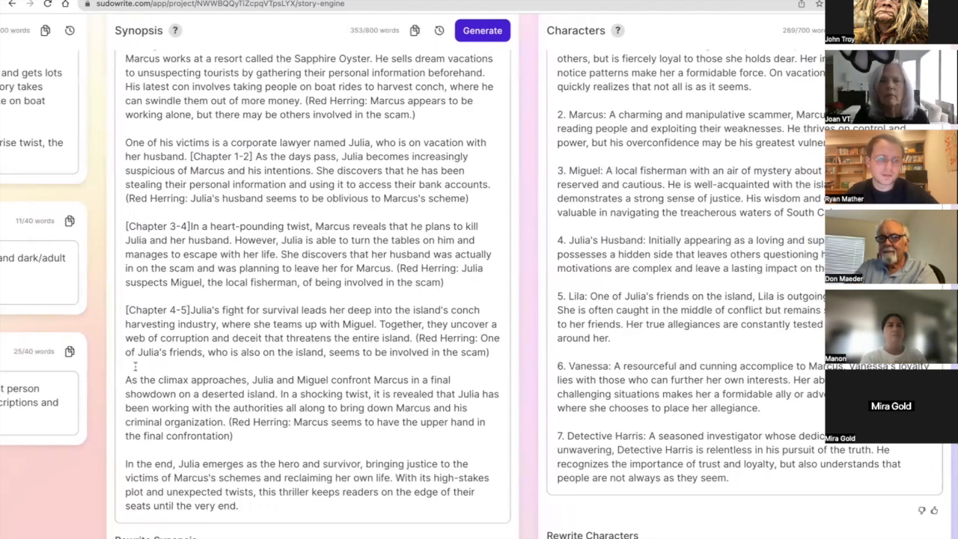
scroll(142, 346, "right", 10)
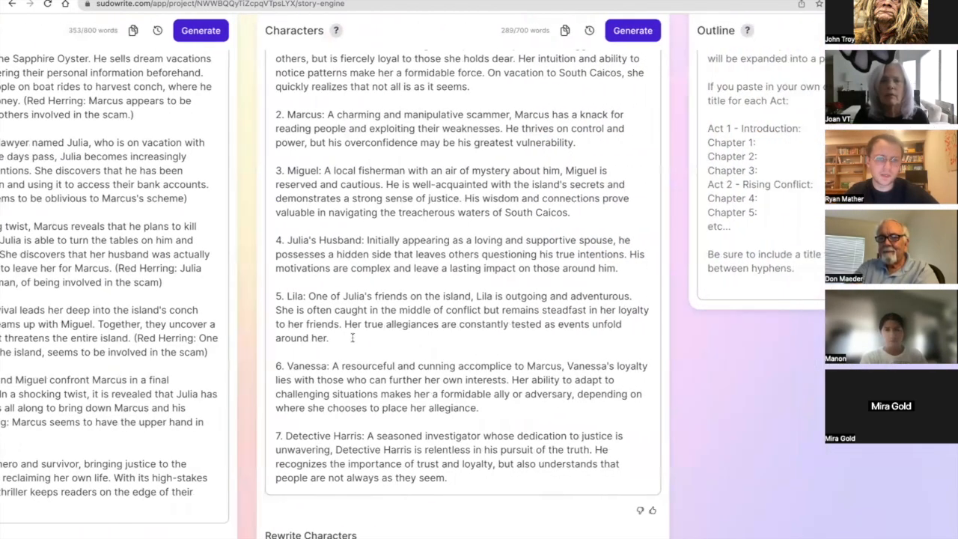
scroll(351, 338, "left", 1)
scroll(352, 337, "up", 1)
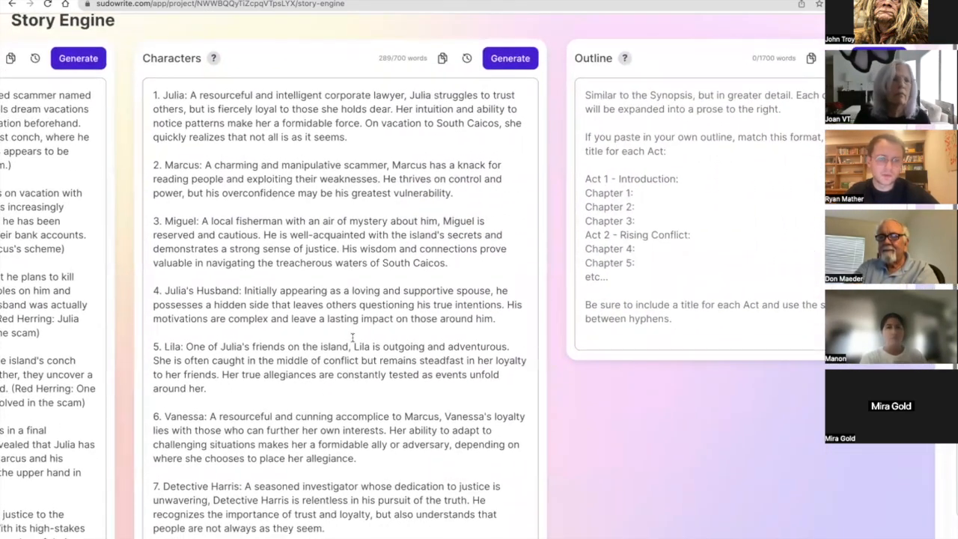
left_click(187, 96)
key("BackSpace")
key("Left")
type("Yeager")
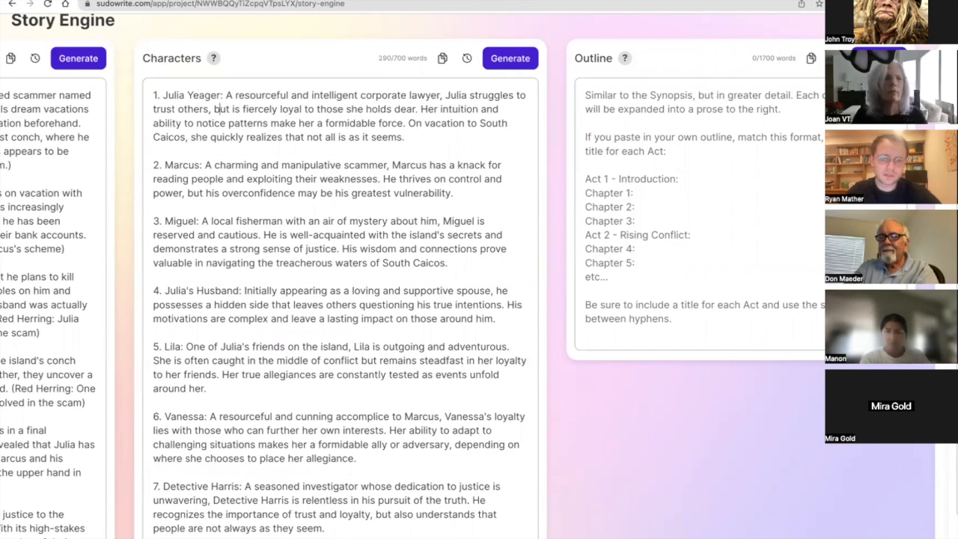
key("Down")
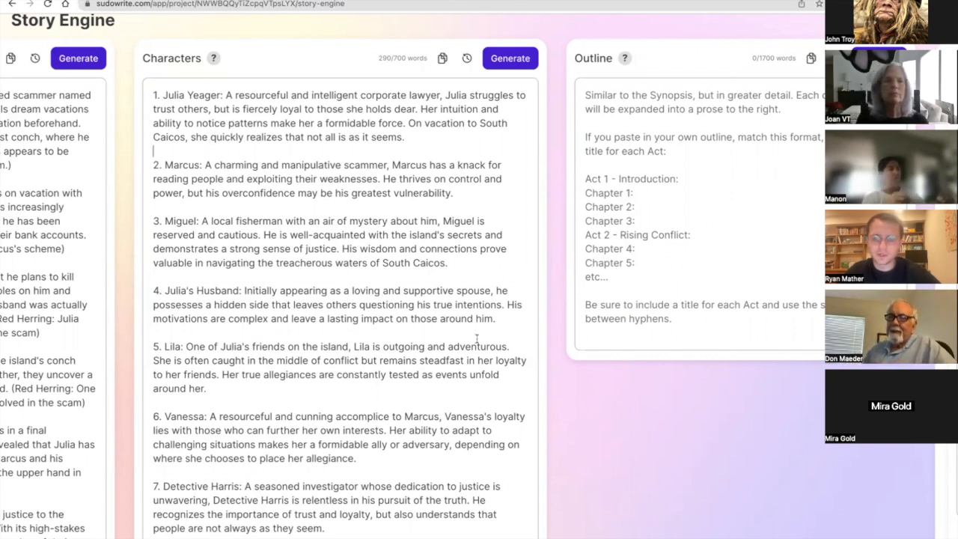
Start the Characters rewrite instruction with "Add surnames, physical descriptions, and personality types. Also".
scroll(477, 339, "down", 2)
left_click(353, 469)
key("super+v")
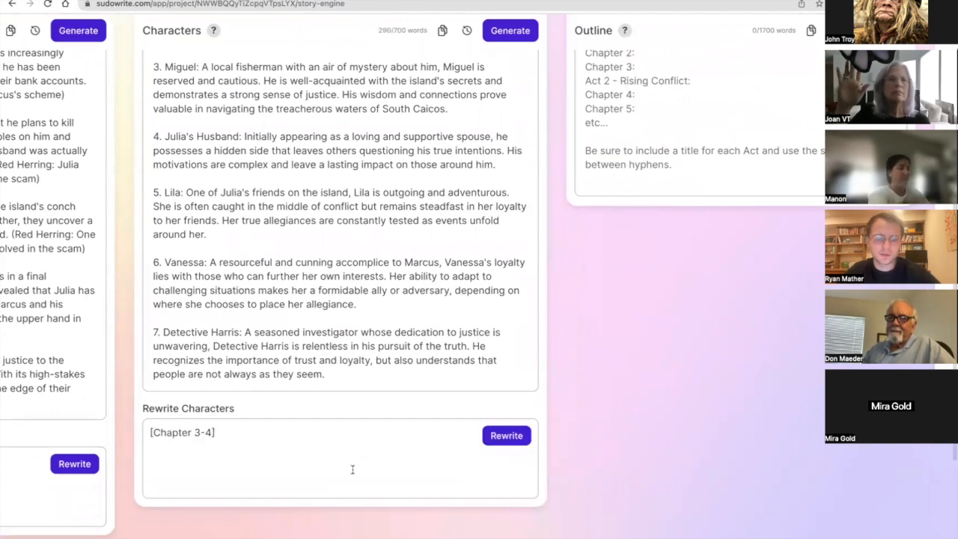
key("super+z")
type("Add")
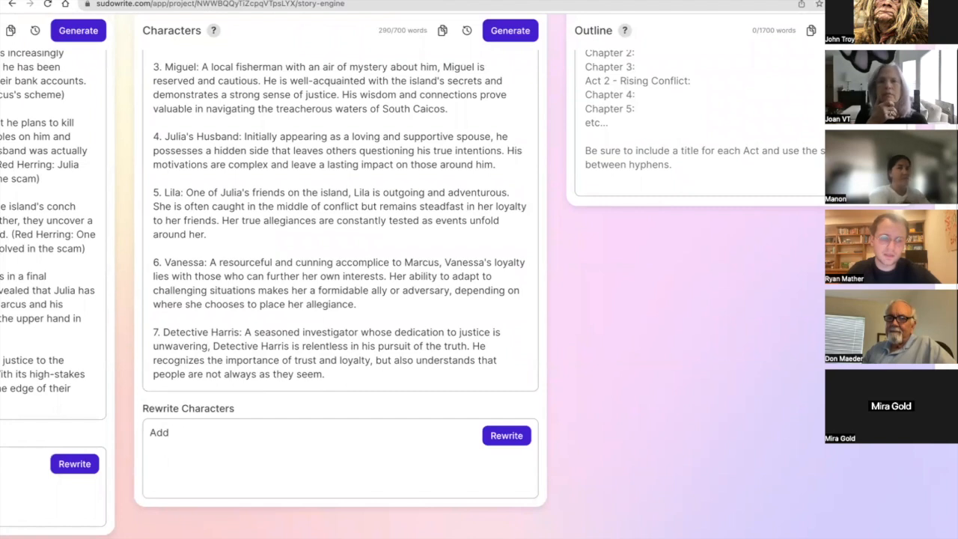
type(" lastnames")
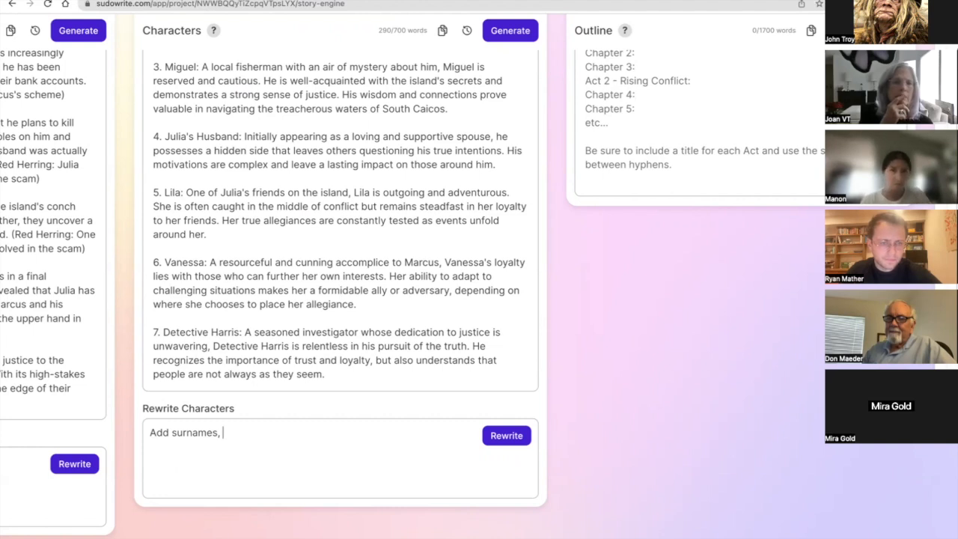
type(", physi")
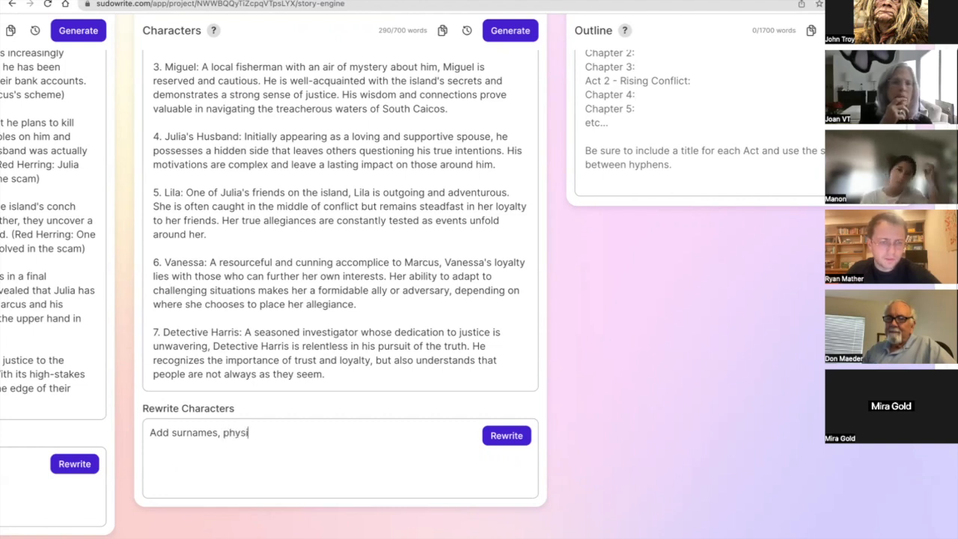
type("cal desc")
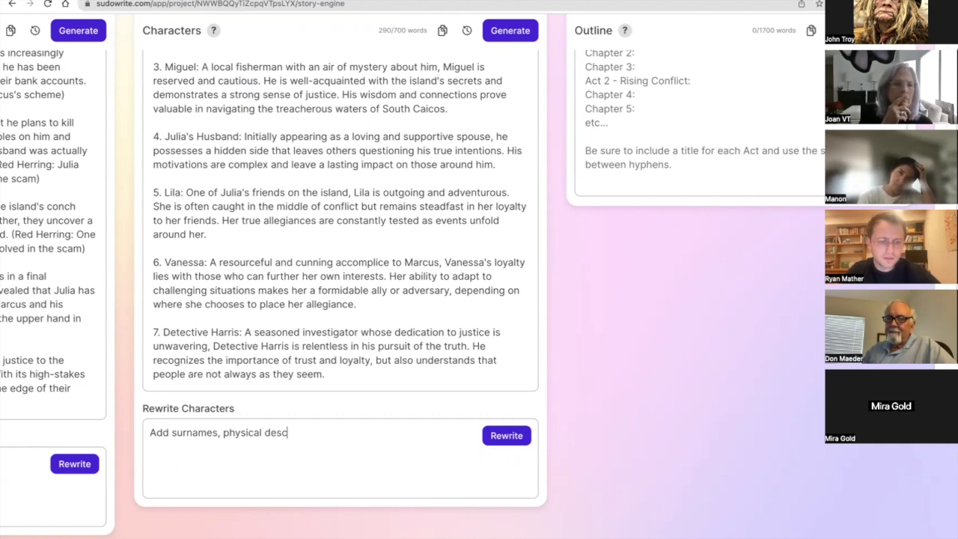
type("riptions, and personality types. Also")
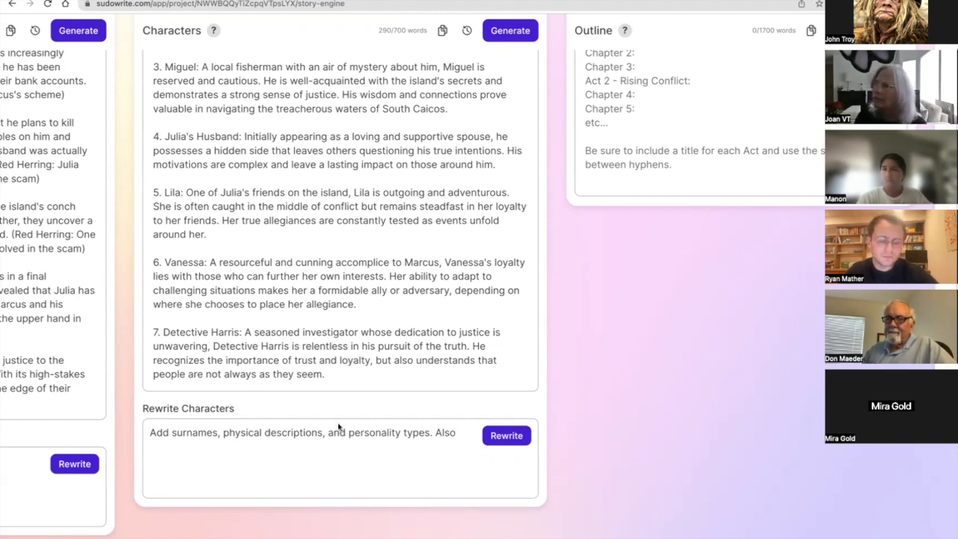
Continue the Characters rewrite instruction with "any interesting character dynamics like any characters that don't get along at all".
type("any")
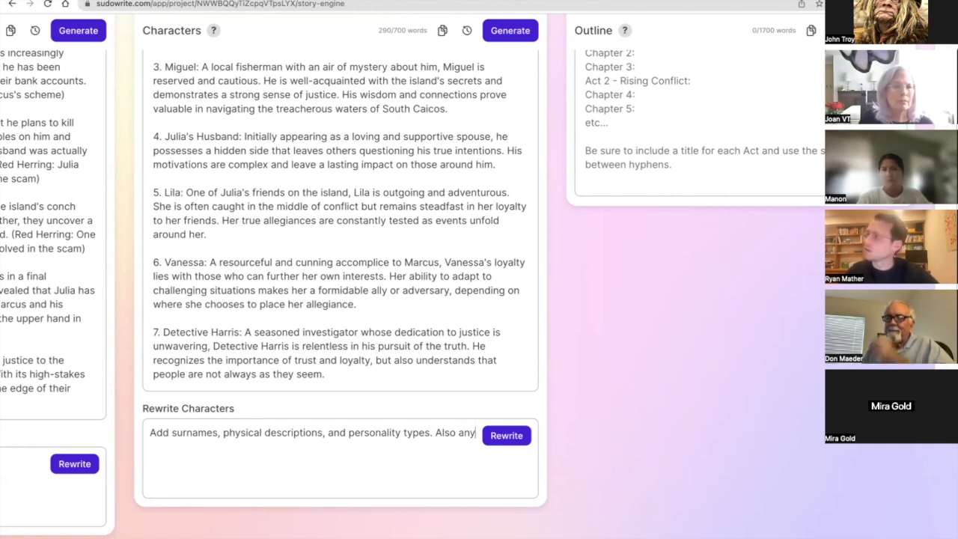
type(" interest")
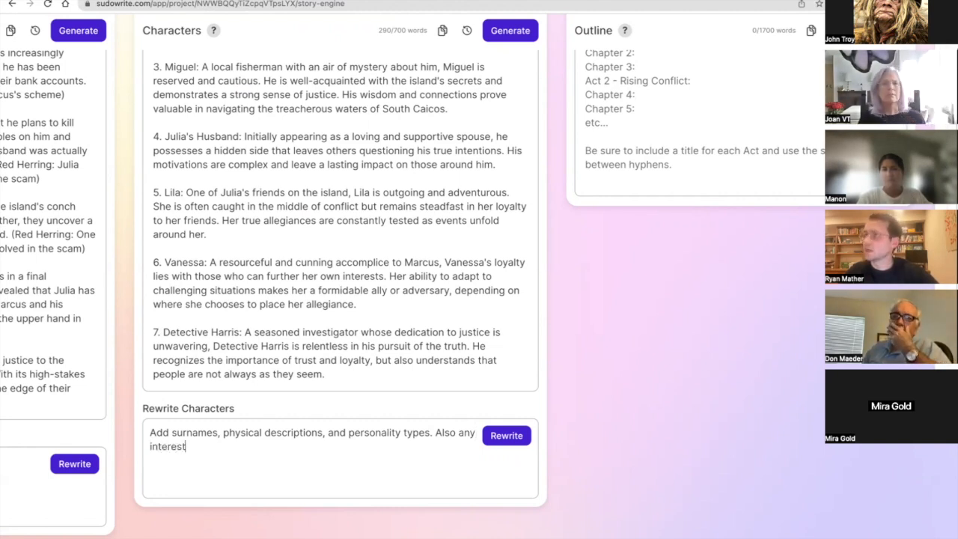
type("ing chractara")
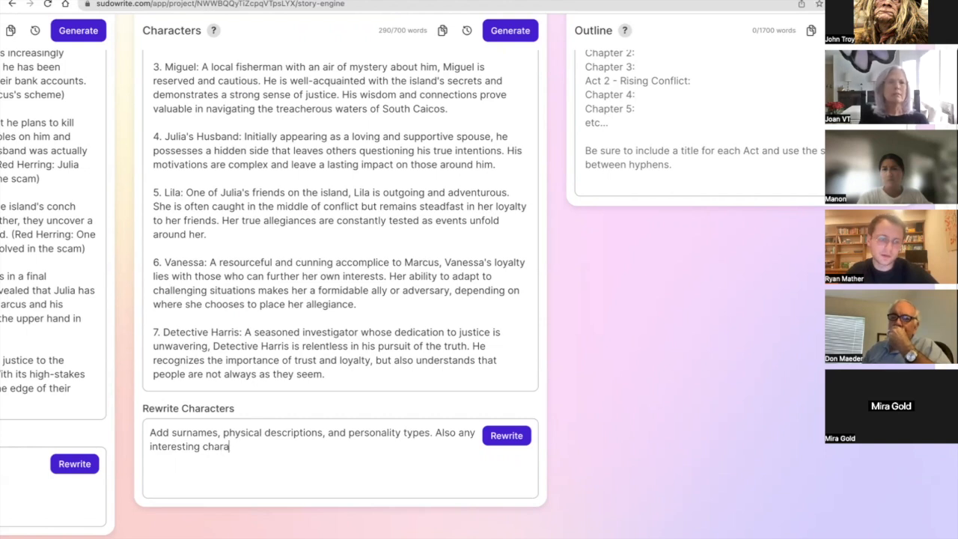
type("cter dynamics like t")
key("BackSpace")
type("any charact")
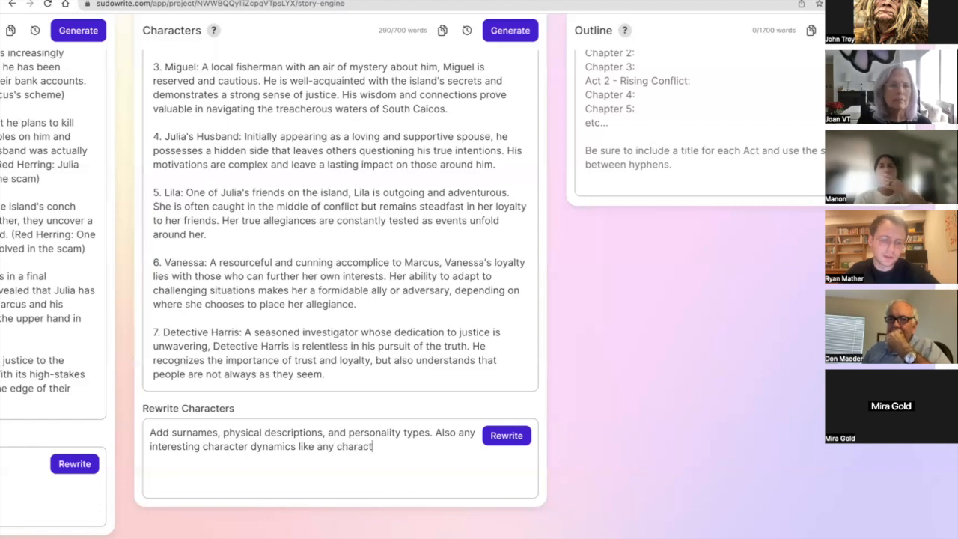
type("ers that don't get along ")
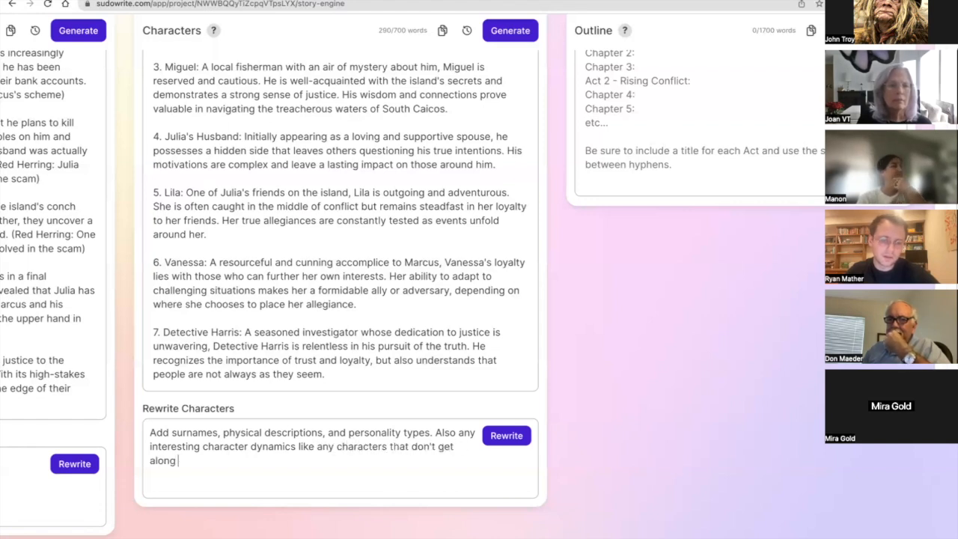
type("at all or")
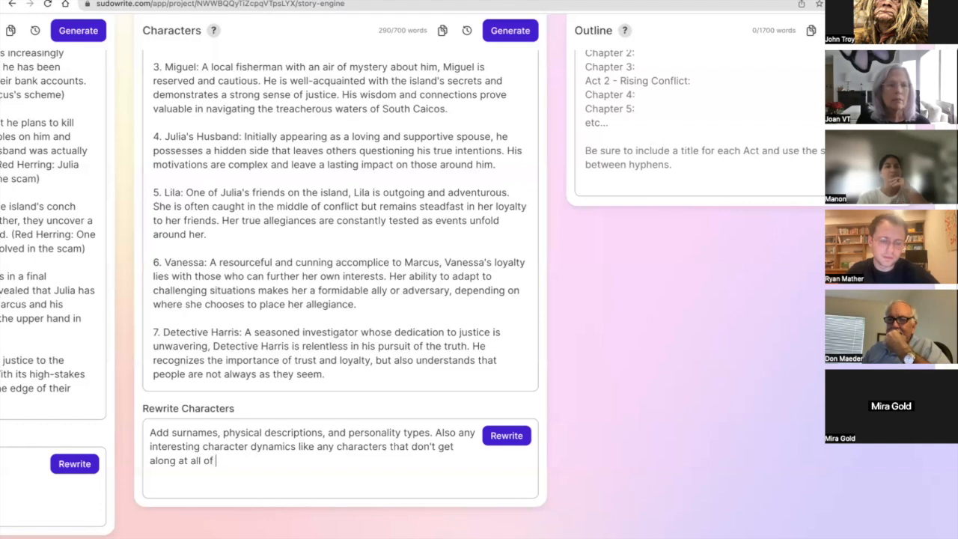
type(" have ")
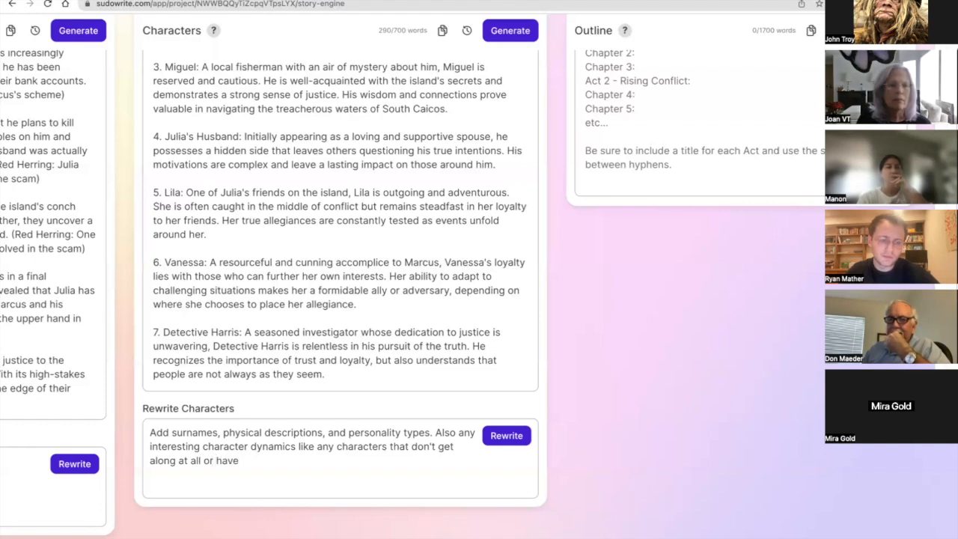
type("a de")
End the instruction with "or have a secret crush" and run the Characters rewrite.
key("BackSpace")
key("BackSpace")
type("secret crush")
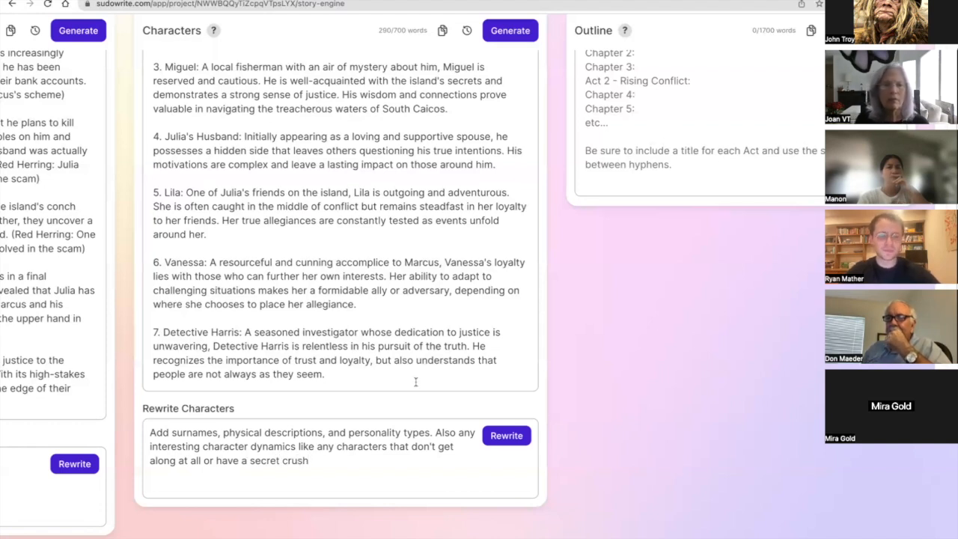
left_click(507, 436)
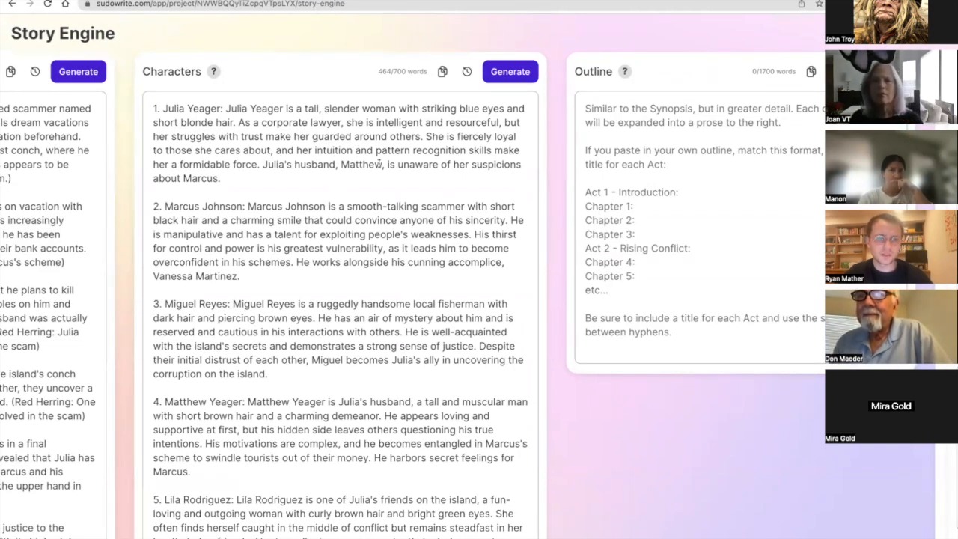
Replace Julia's physical description, from "tall" through "short blonde hair", with "short, ".
left_click_drag(324, 108, 230, 121)
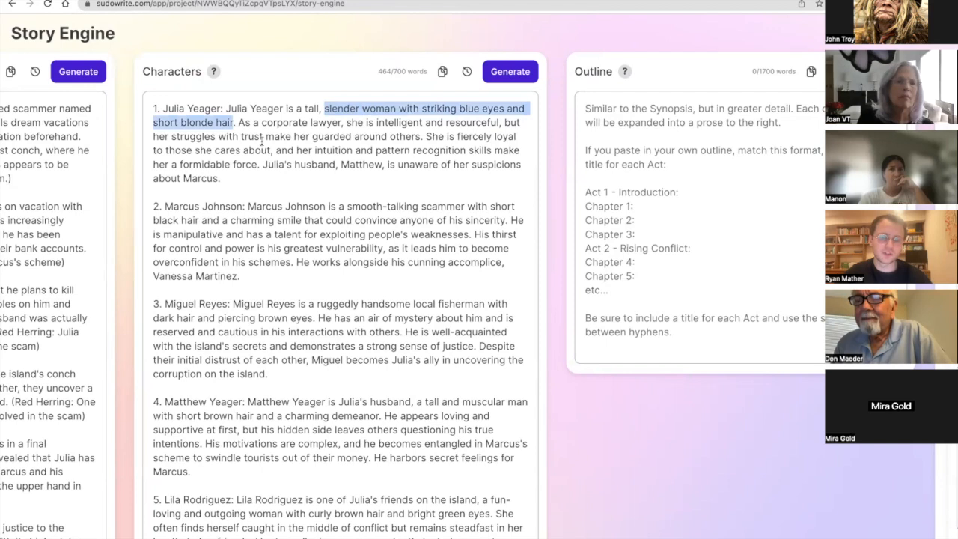
scroll(263, 140, "down", 1)
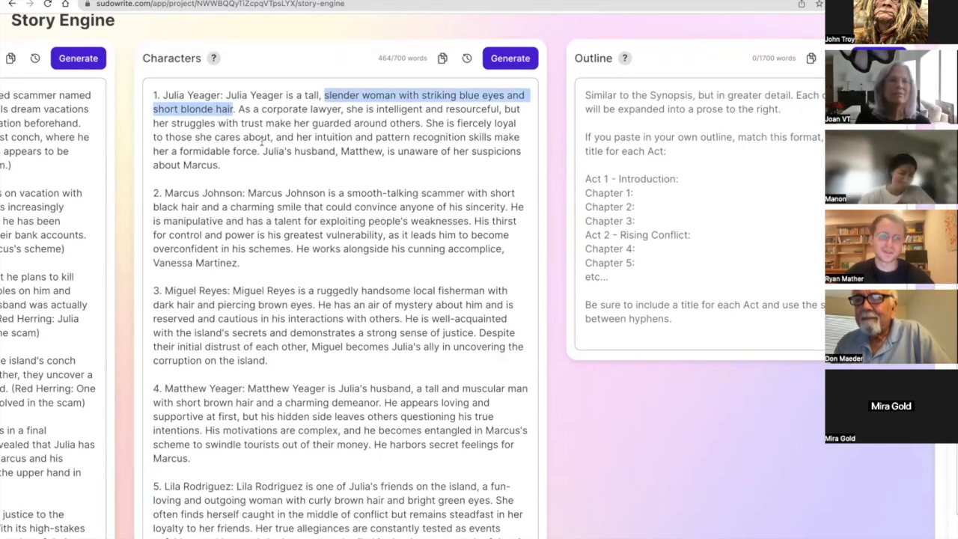
key("BackSpace")
key("BackSpace")
key("BackSpace")
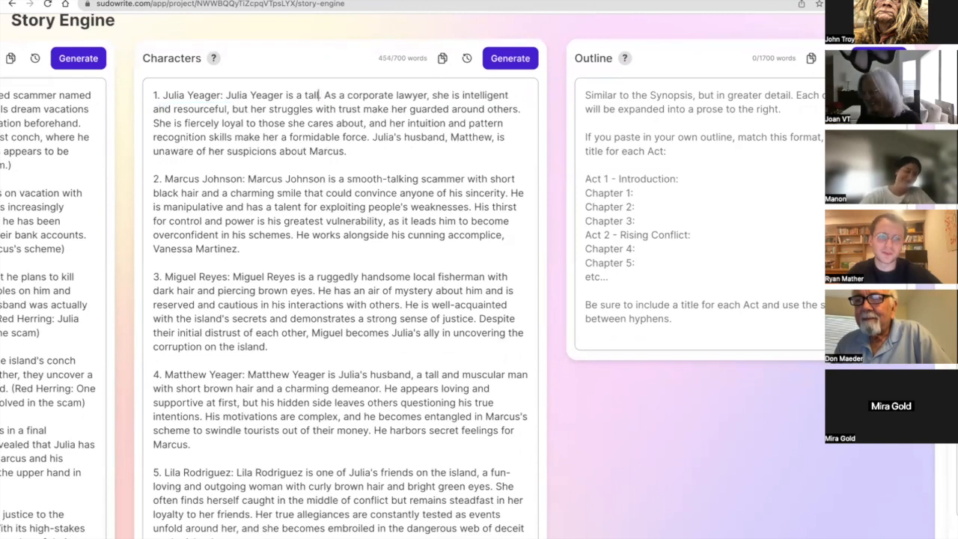
key("BackSpace")
key("BackSpace")
key("BackSpace")
key("BackSpace")
type("short, ")
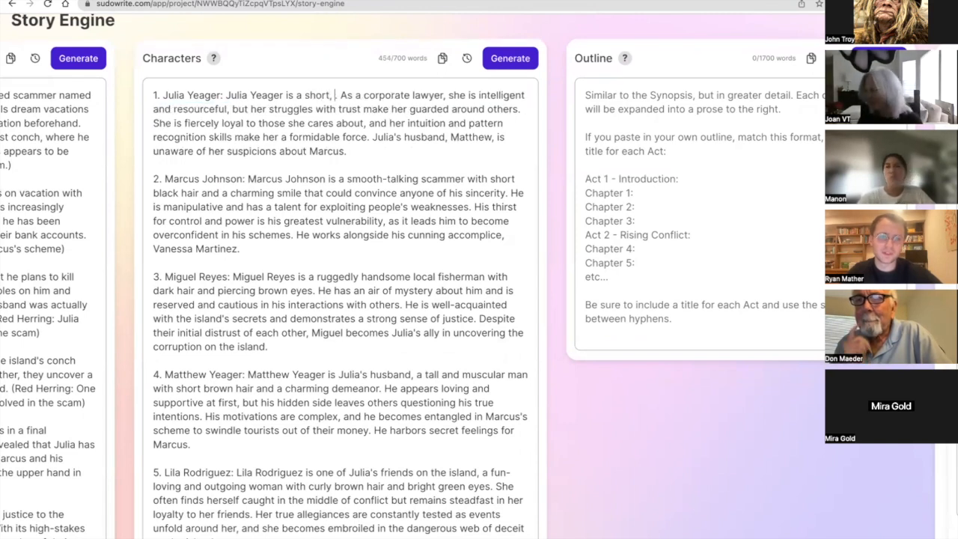
type("curly")
Continue Julia's physical description with "curly brown hair and brown eyes".
type("ed and borw")
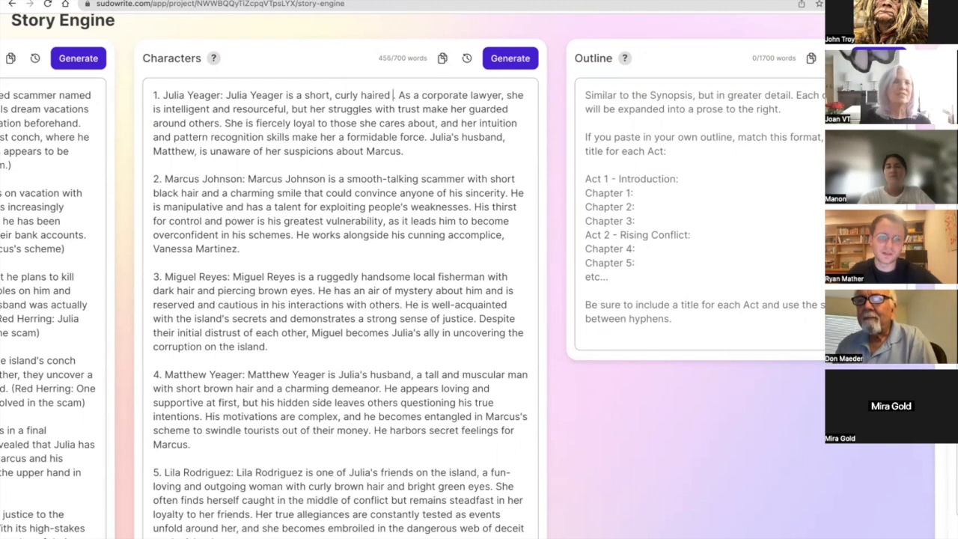
key("BackSpace")
key("BackSpace")
key("BackSpace")
key("BackSpace")
key("BackSpace")
key("BackSpace")
key("BackSpace")
key("BackSpace")
key("BackSpace")
key("BackSpace")
key("BackSpace")
key("BackSpace")
key("BackSpace")
key("BackSpace")
key("BackSpace")
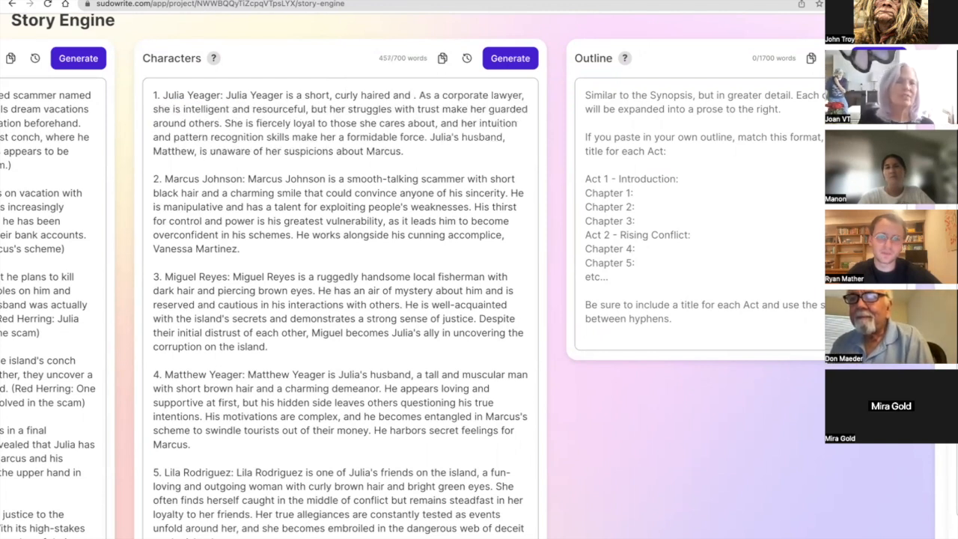
type("brown hai")
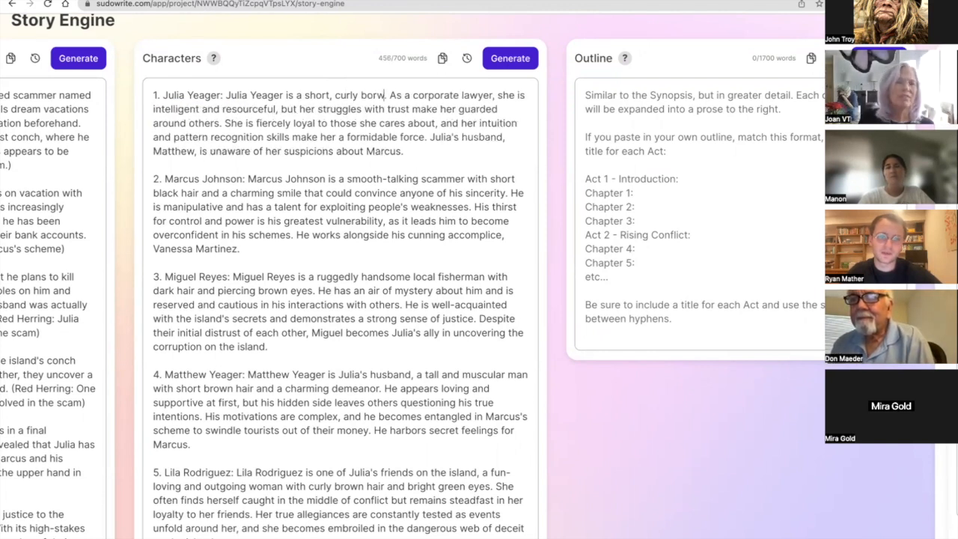
type("r and brown eyes")
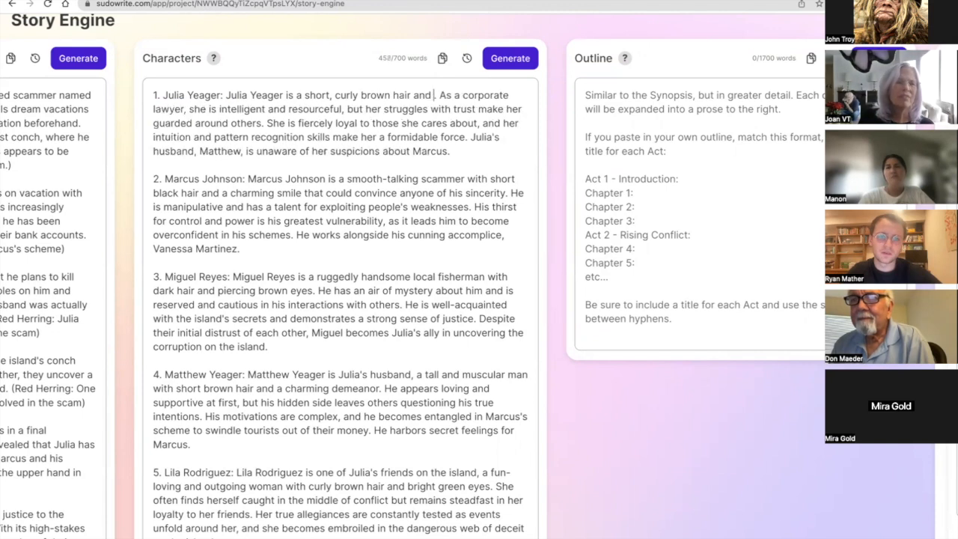
type(" with a ")
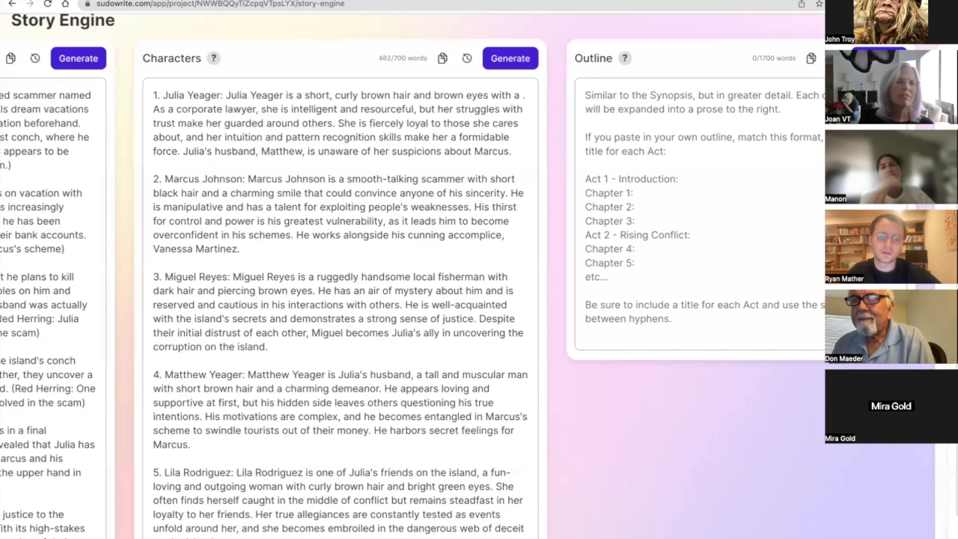
type("sporty ")
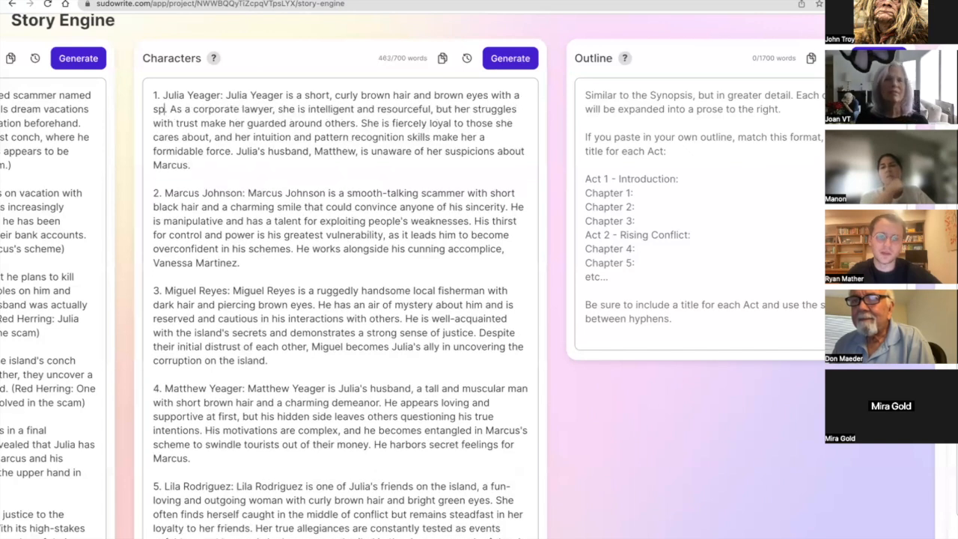
type("build")
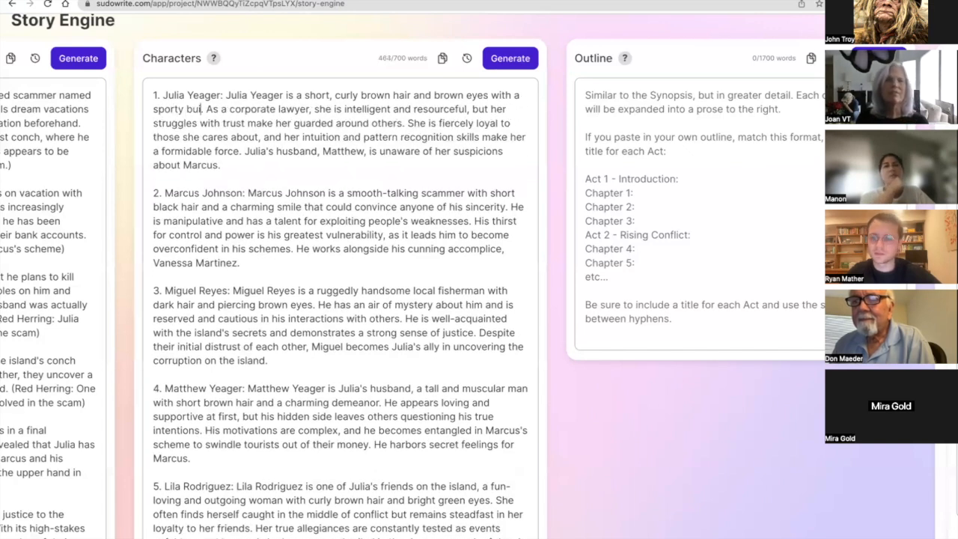
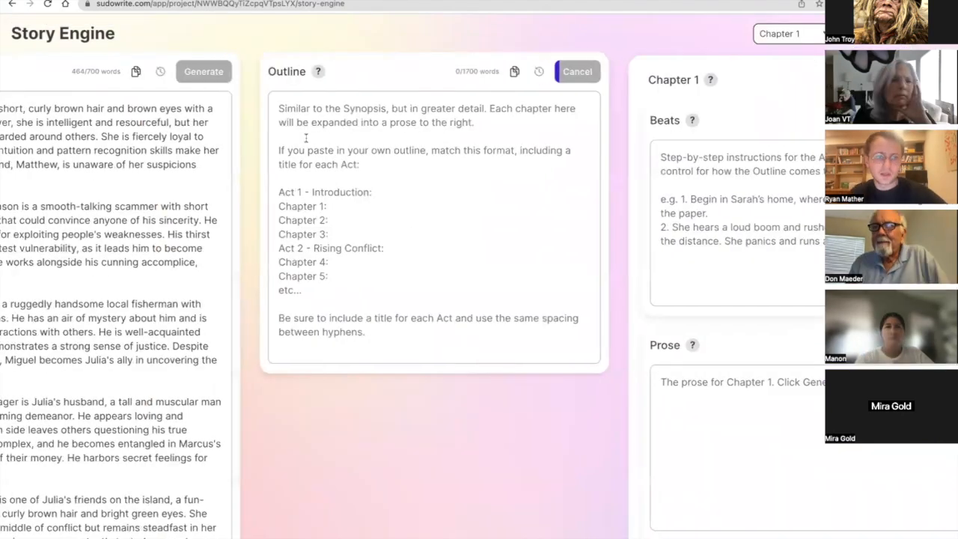
Generate the Outline and compare the emerging chapters with the chapter-labelled Synopsis.
scroll(306, 139, "left", 5)
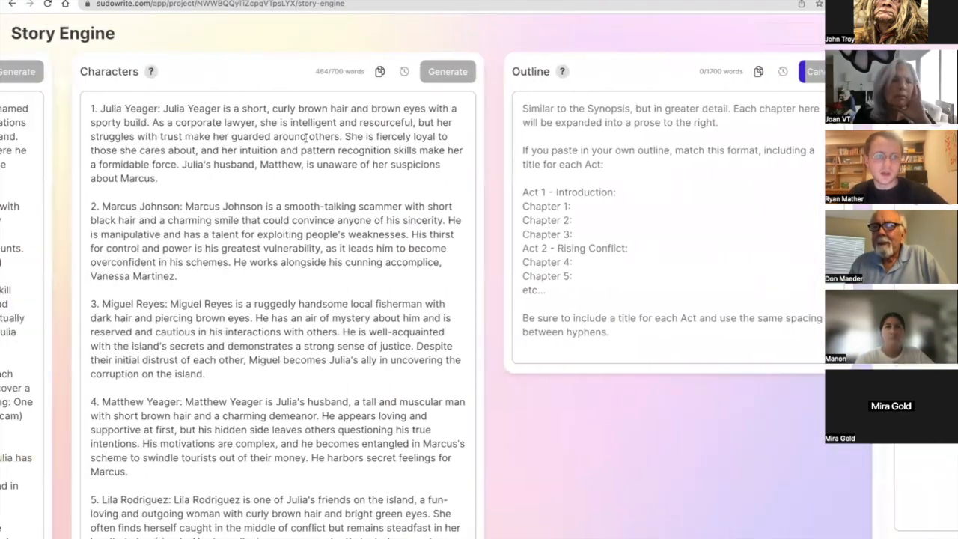
scroll(306, 139, "left", 5)
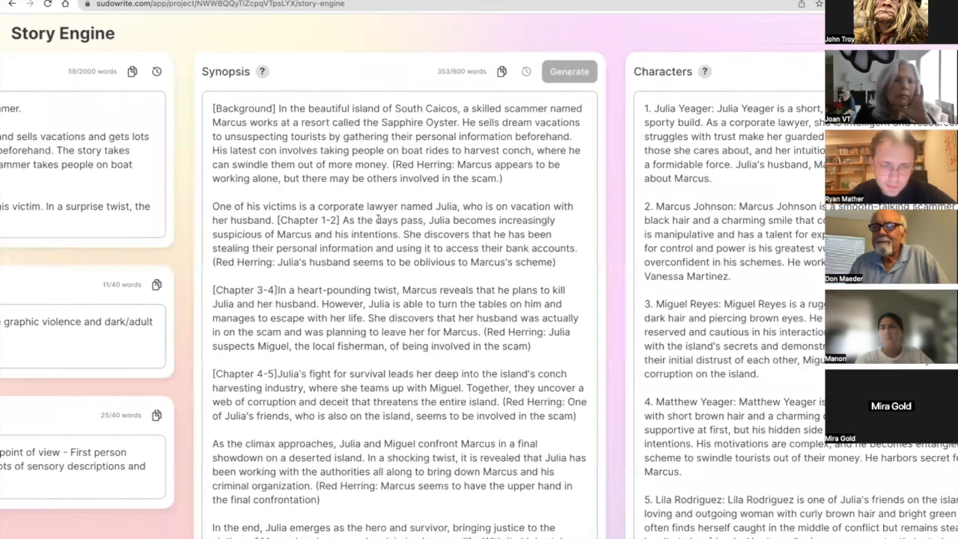
scroll(378, 218, "down", 2)
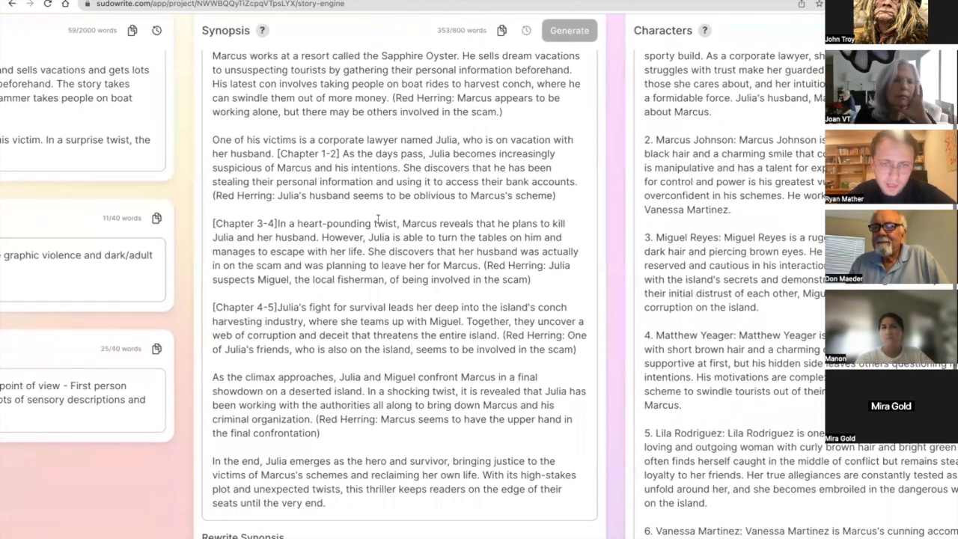
scroll(374, 210, "down", 1)
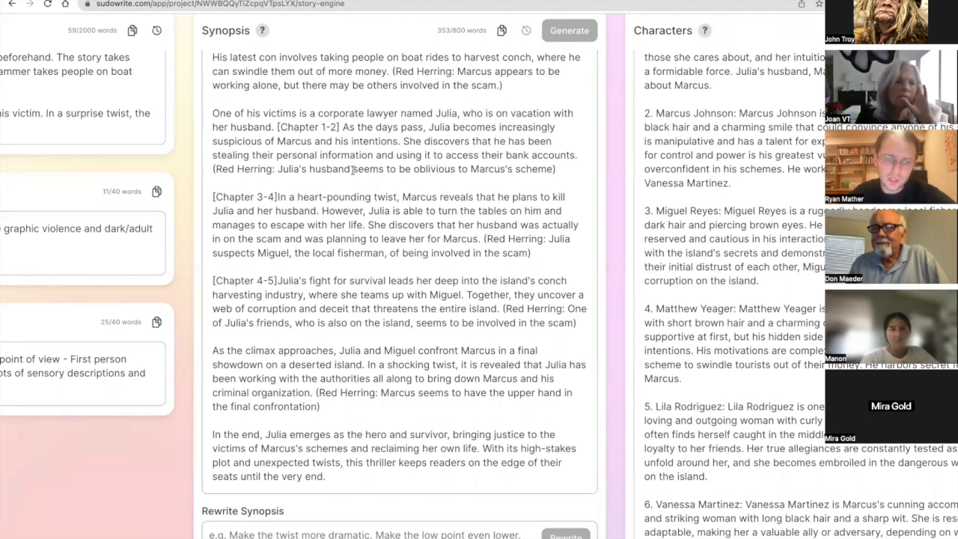
scroll(355, 170, "right", 10)
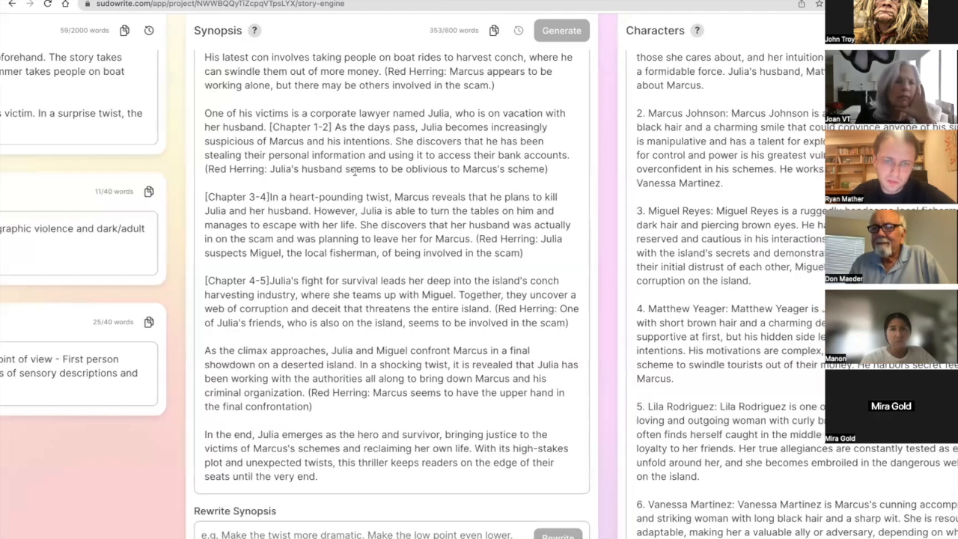
scroll(355, 170, "right", 1)
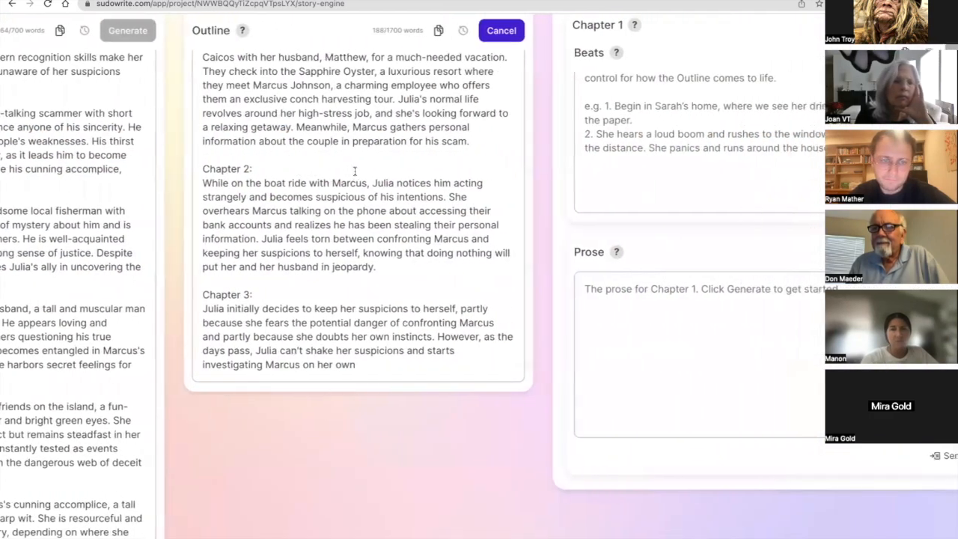
scroll(355, 170, "up", 2)
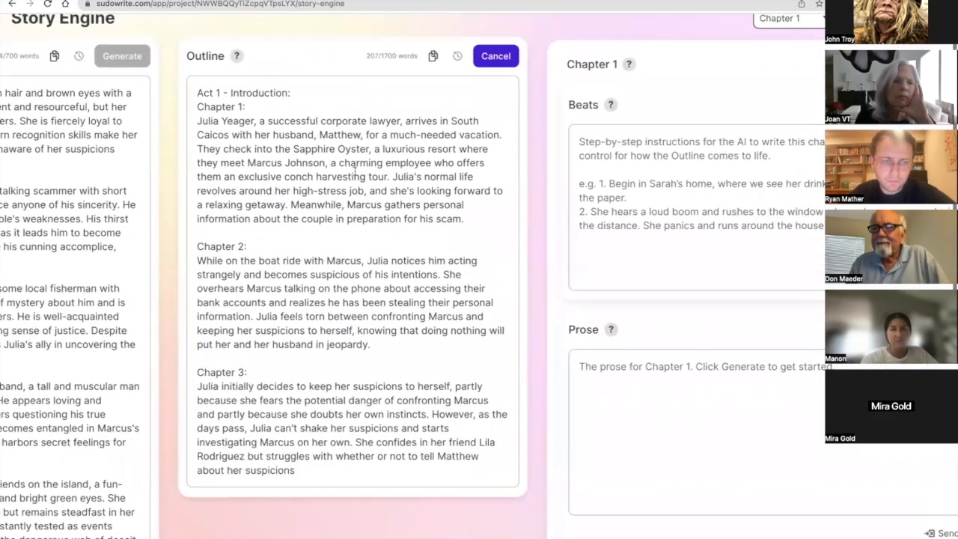
scroll(355, 170, "down", 1)
Append the note "[Miguel doesn't appear until Chapter 4]" to Miguel Reyes's character description, and delete it again.
scroll(355, 170, "left", 2)
scroll(355, 170, "left", 3)
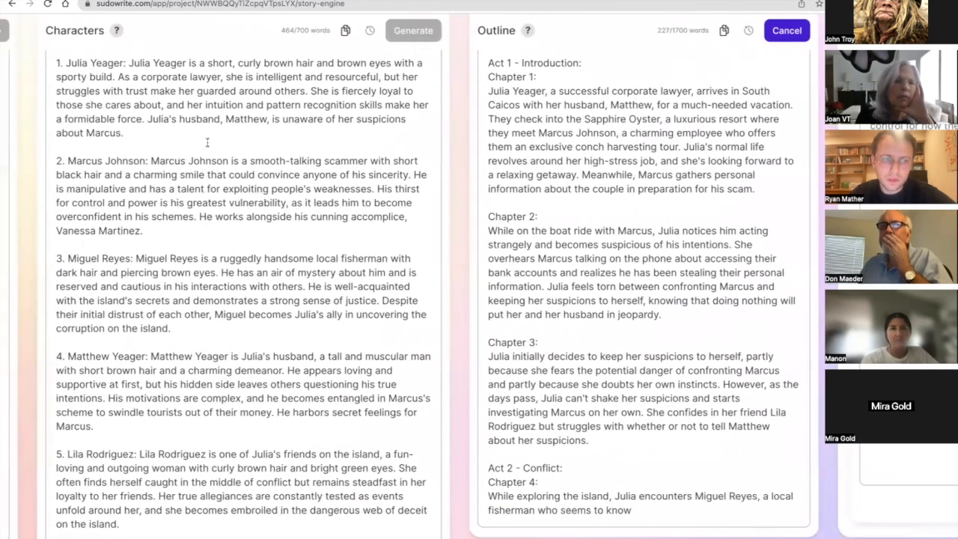
left_click(198, 134)
left_click(194, 330)
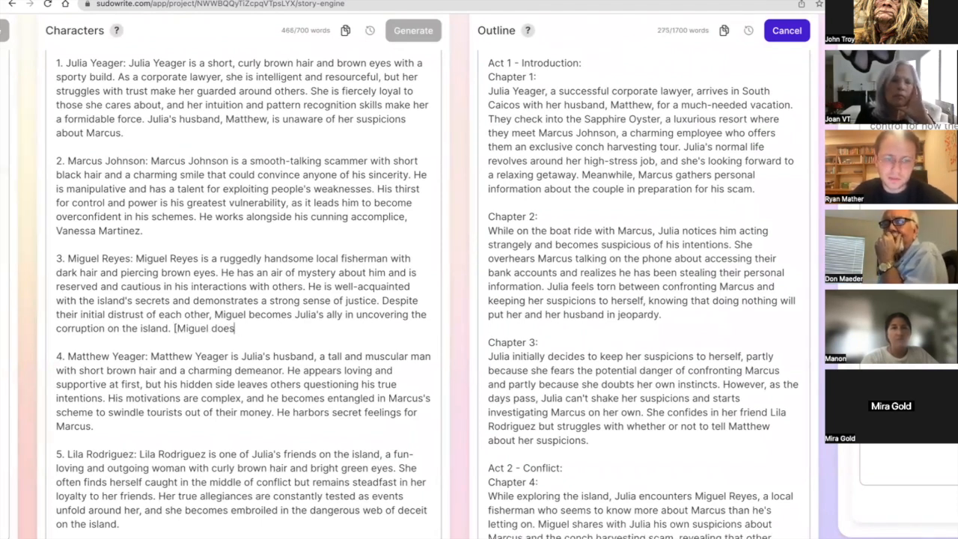
type("[Miguel doesn't appear unit")
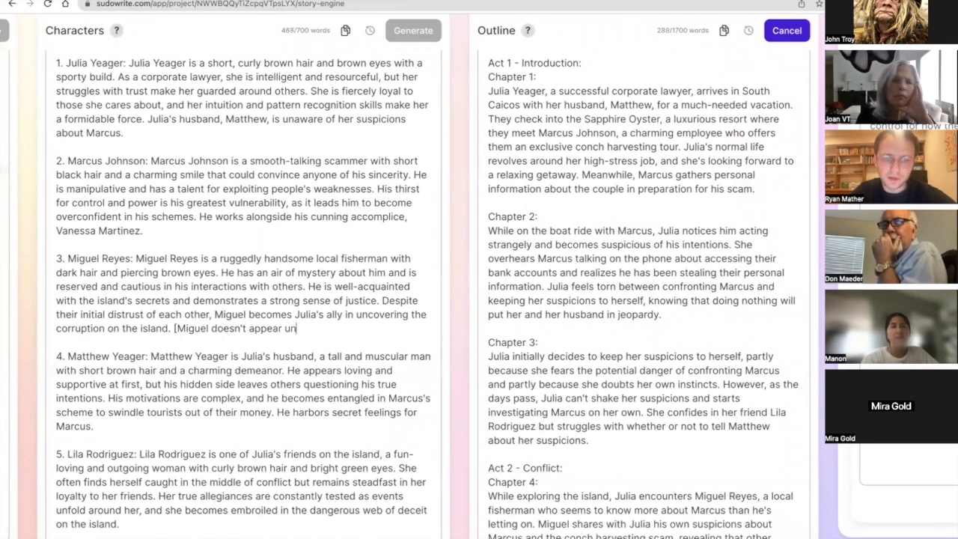
key("BackSpace")
key("BackSpace")
type("til Chapt")
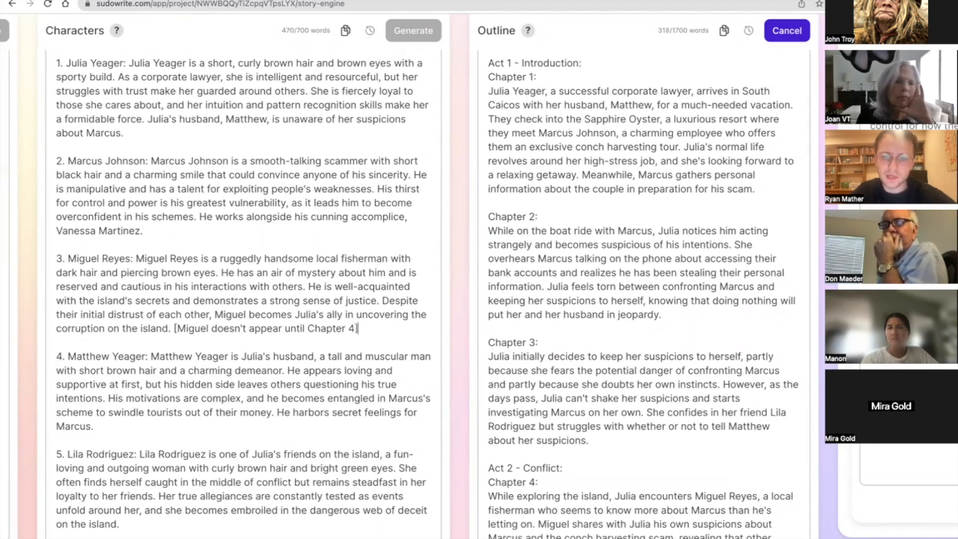
type("er 4]")
left_click(170, 330, "shift")
key("BackSpace")
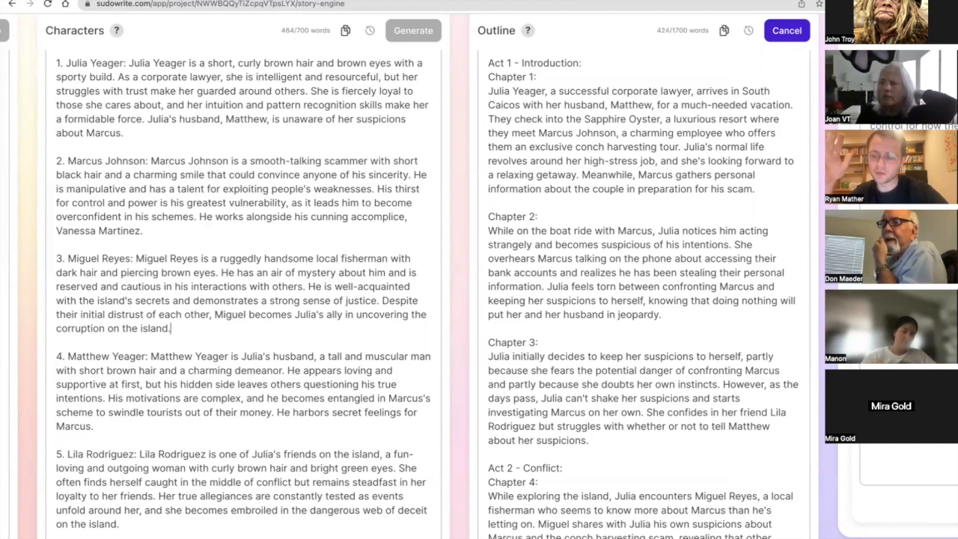
Examine Chapter 1's Beats and Prose sections and how they relate to the Outline.
scroll(449, 284, "right", 1)
scroll(449, 285, "right", 5)
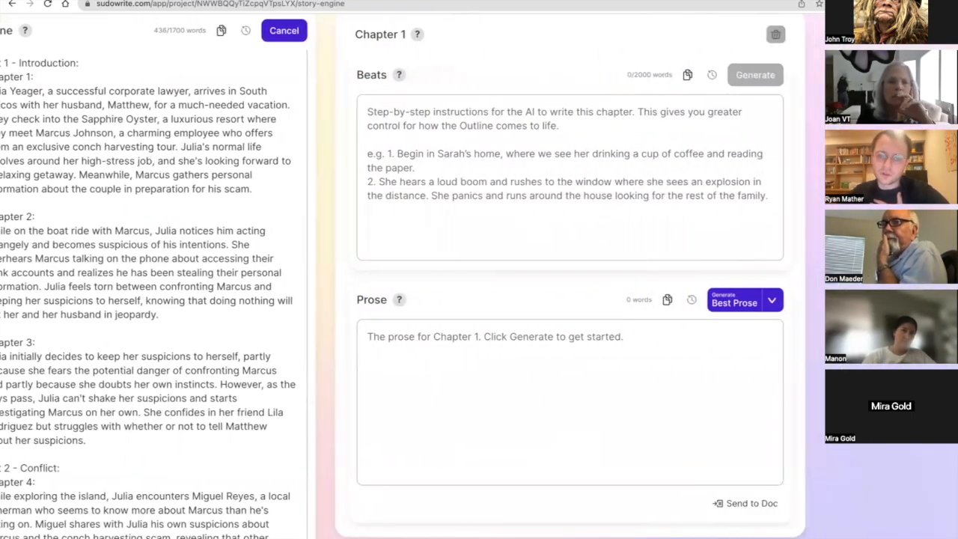
double_click(249, 300)
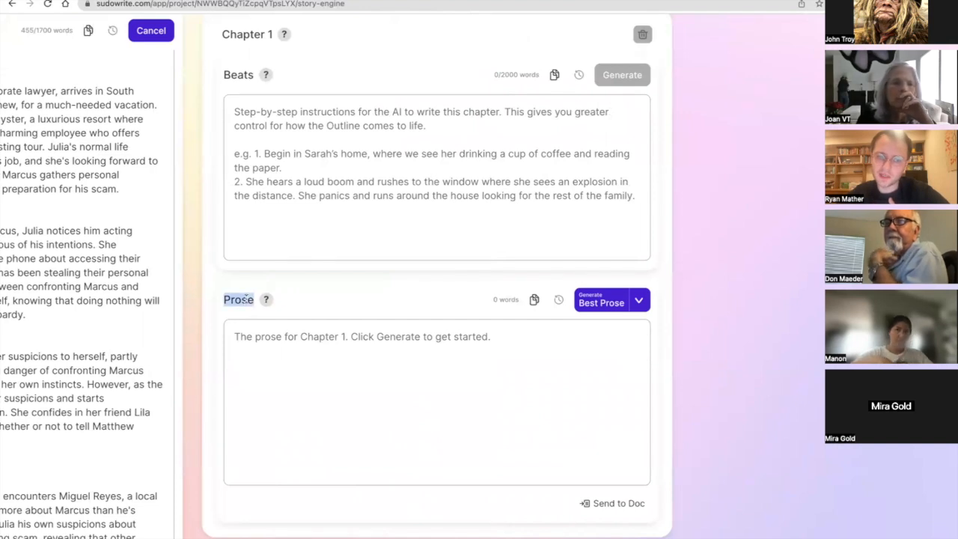
scroll(246, 299, "left", 1)
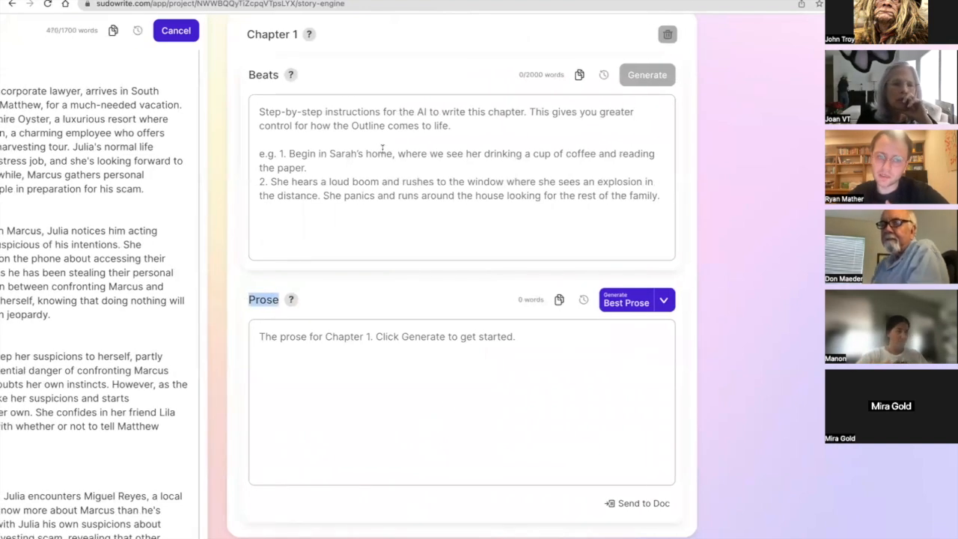
scroll(382, 150, "left", 2)
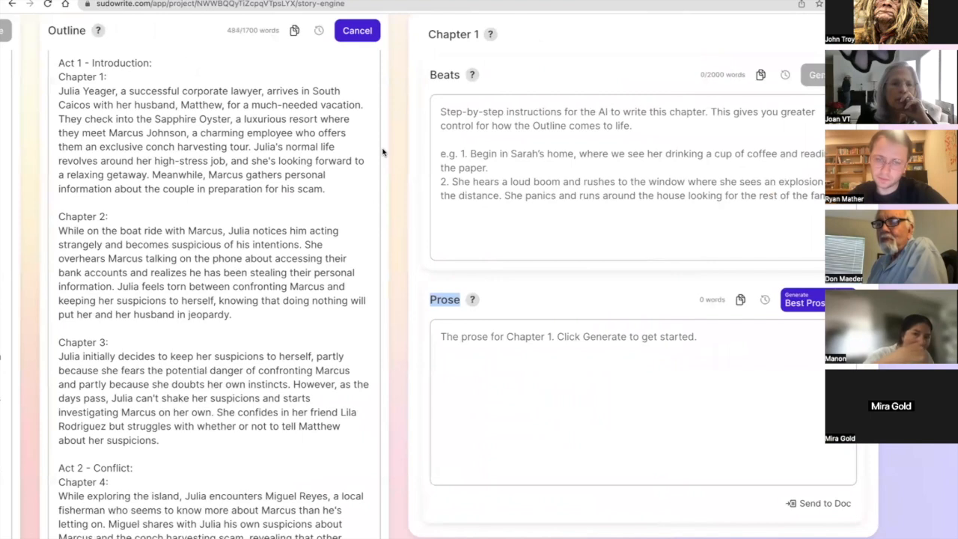
scroll(388, 159, "right", 2)
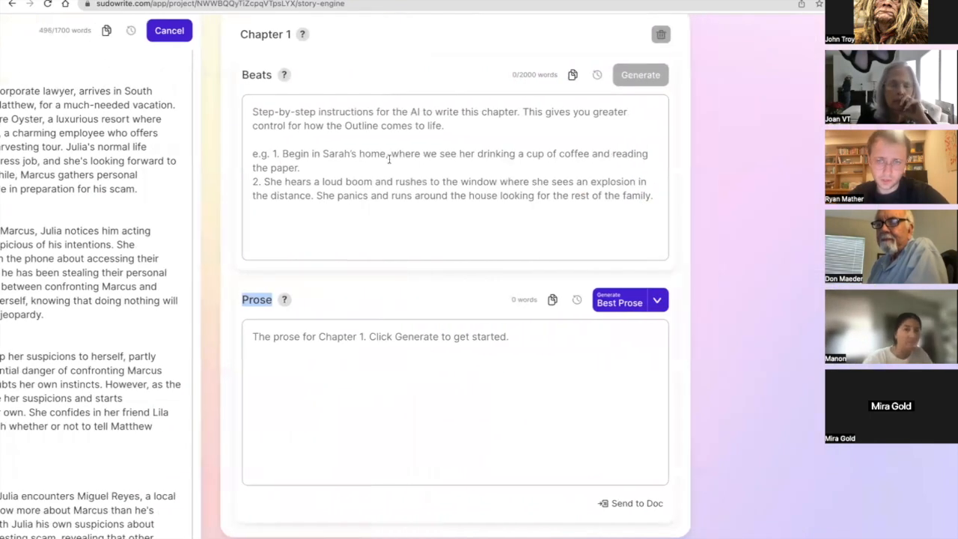
left_click(388, 159)
scroll(351, 449, "left", 1)
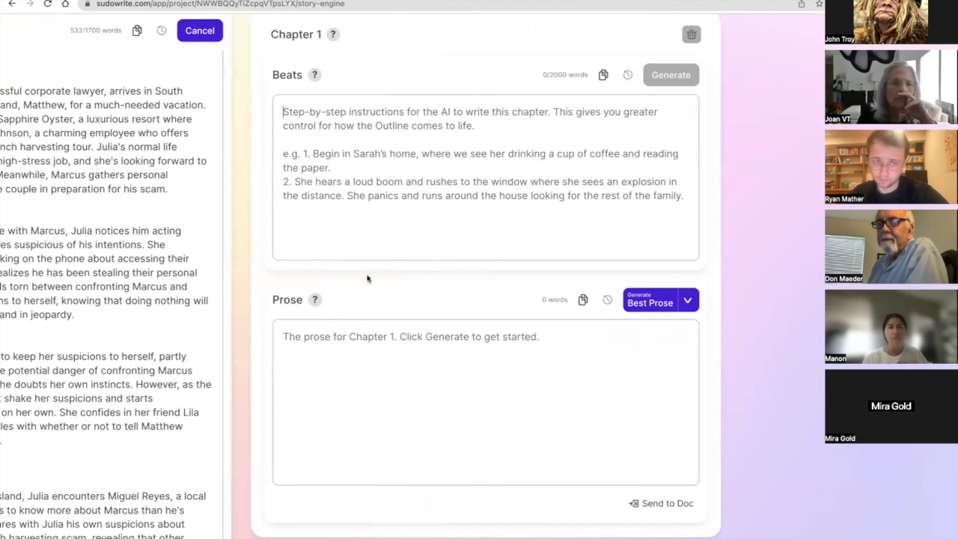
scroll(366, 277, "left", 1)
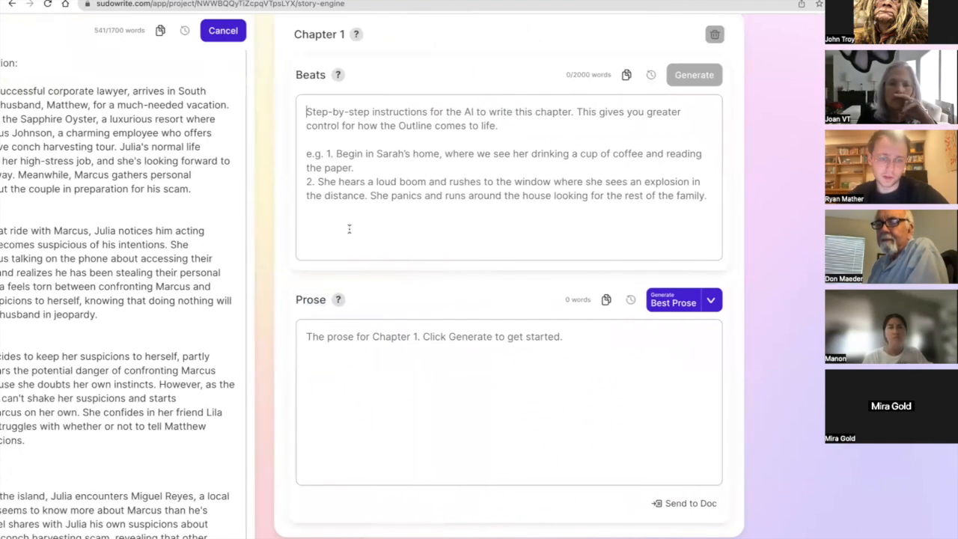
scroll(369, 326, "left", 5)
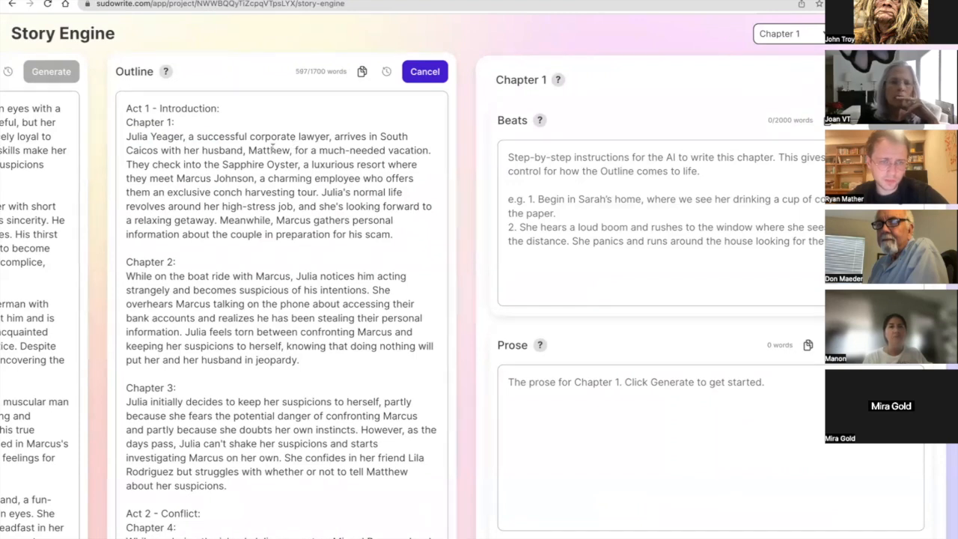
scroll(273, 149, "left", 1)
scroll(273, 150, "left", 4)
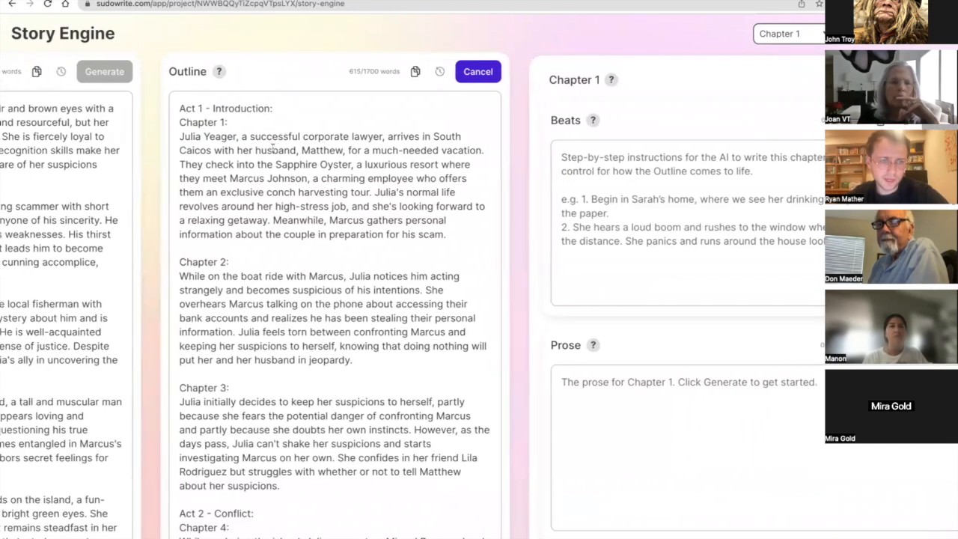
Read the finished Outline, highlighting the Chapter 1 summary for closer review.
scroll(299, 154, "right", 2)
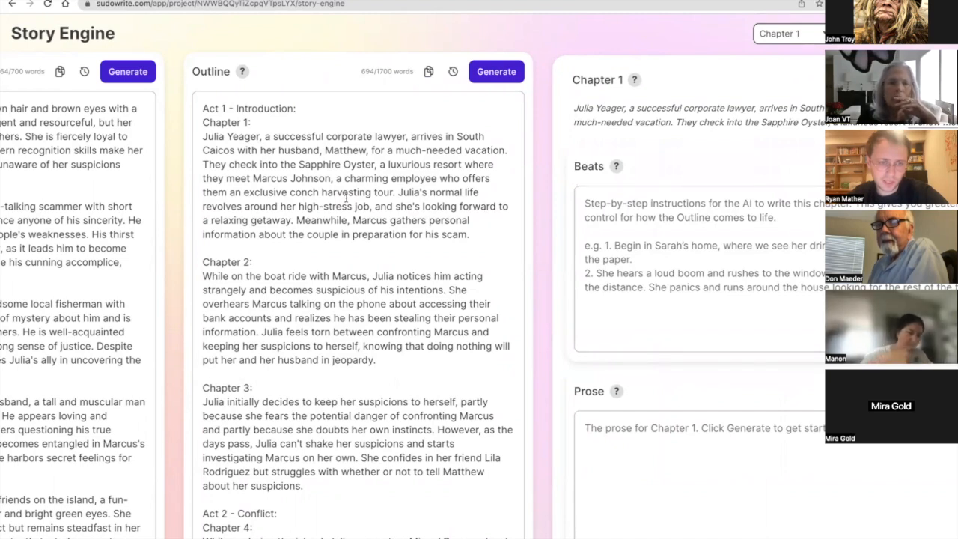
scroll(346, 197, "down", 1)
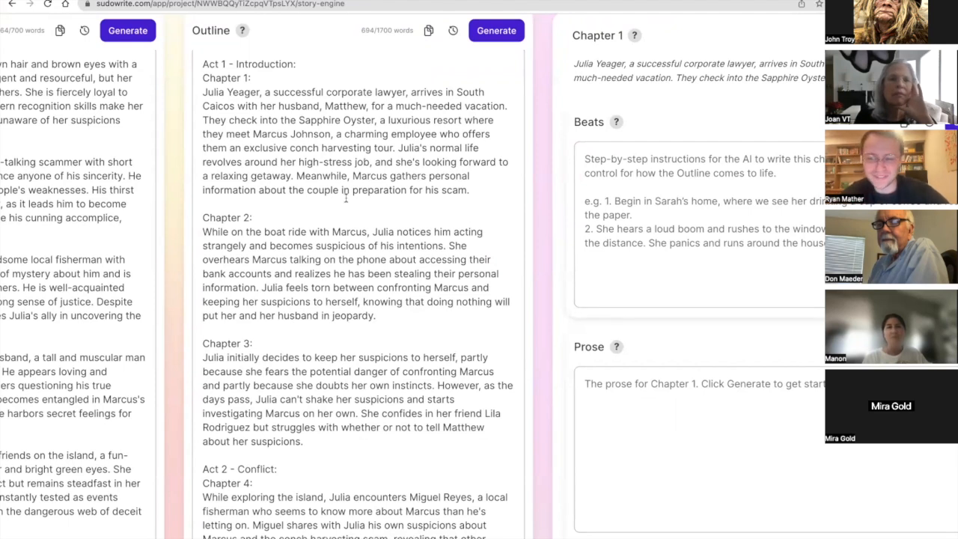
scroll(333, 231, "down", 1)
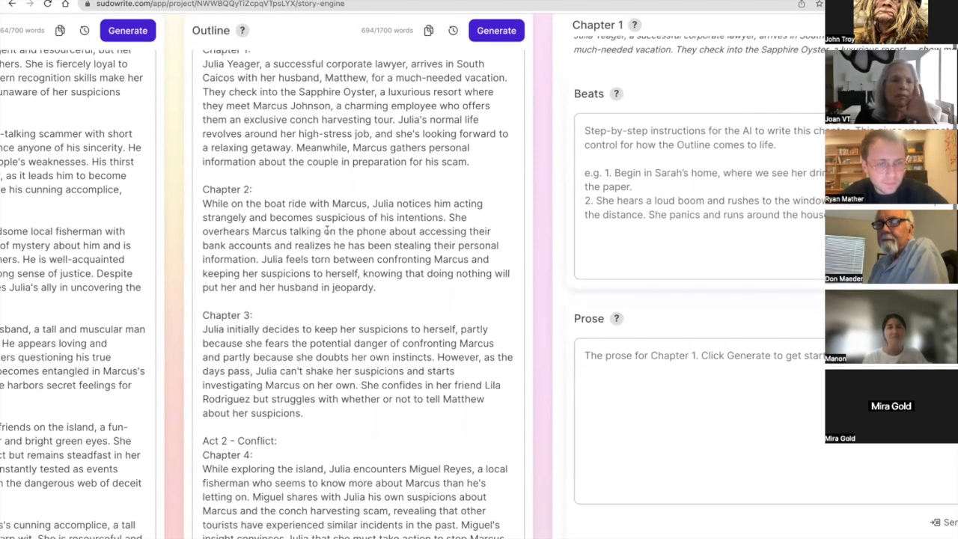
scroll(341, 155, "up", 1)
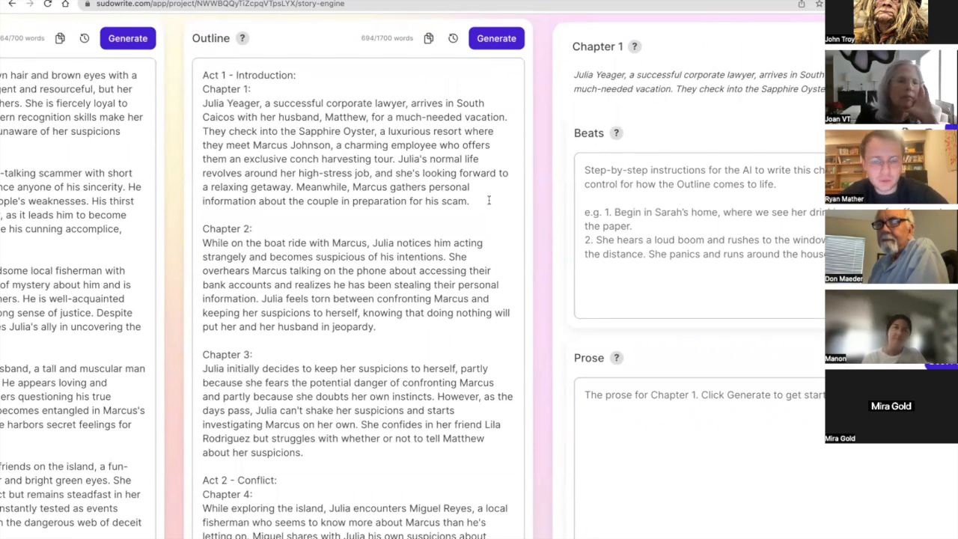
left_click_drag(489, 201, 233, 97)
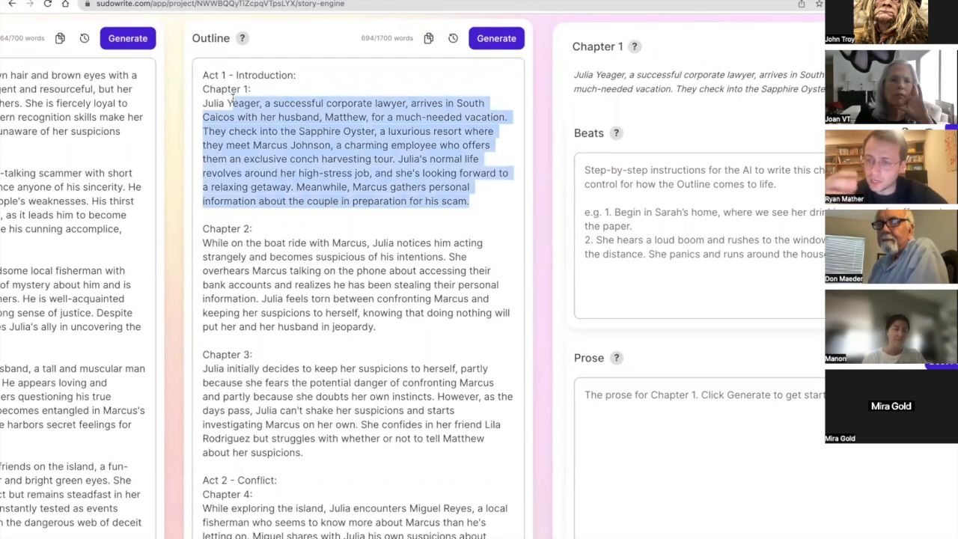
triple_click(224, 118)
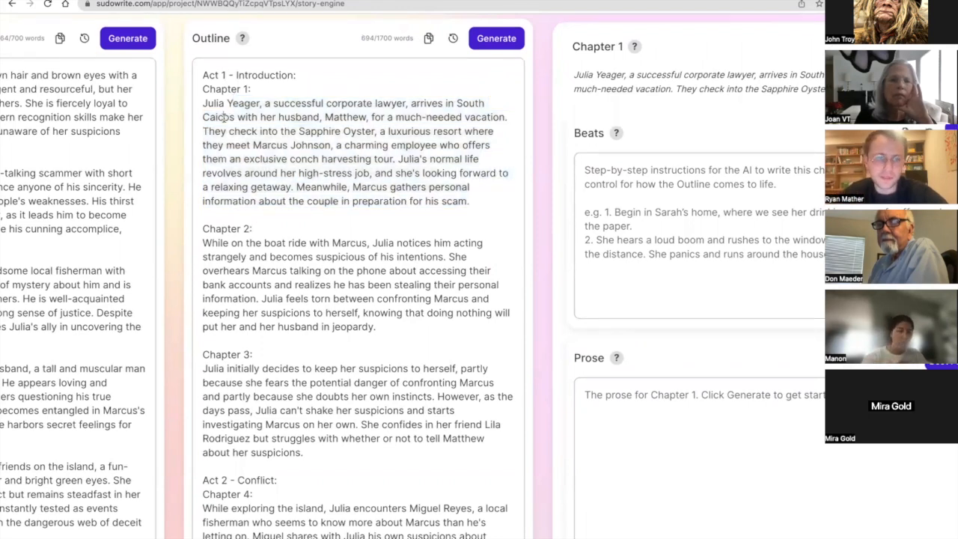
left_click(305, 160)
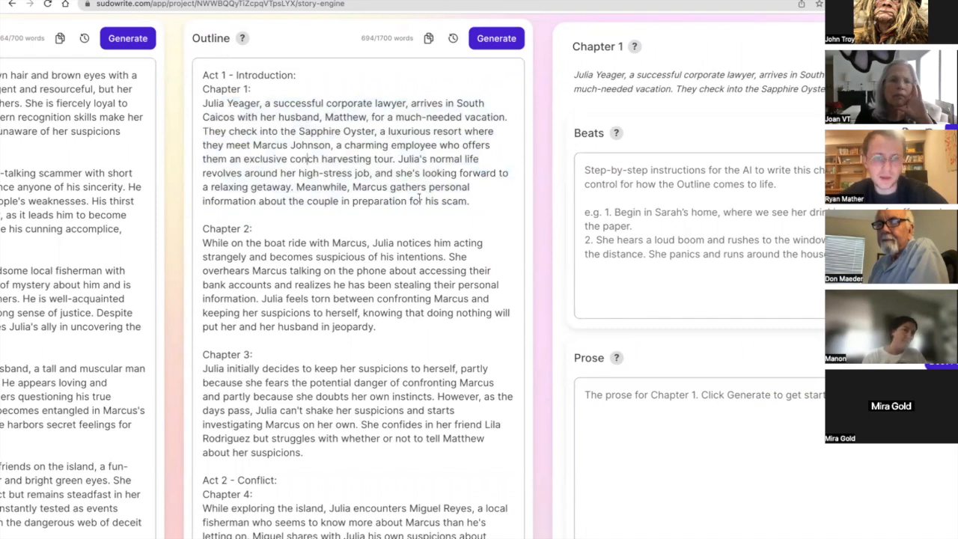
left_click(490, 204)
Review the Outline's Chapter 2 summary, highlighting the passage from "She overhears Marcus" to "stealing their personal information".
scroll(490, 203, "right", 2)
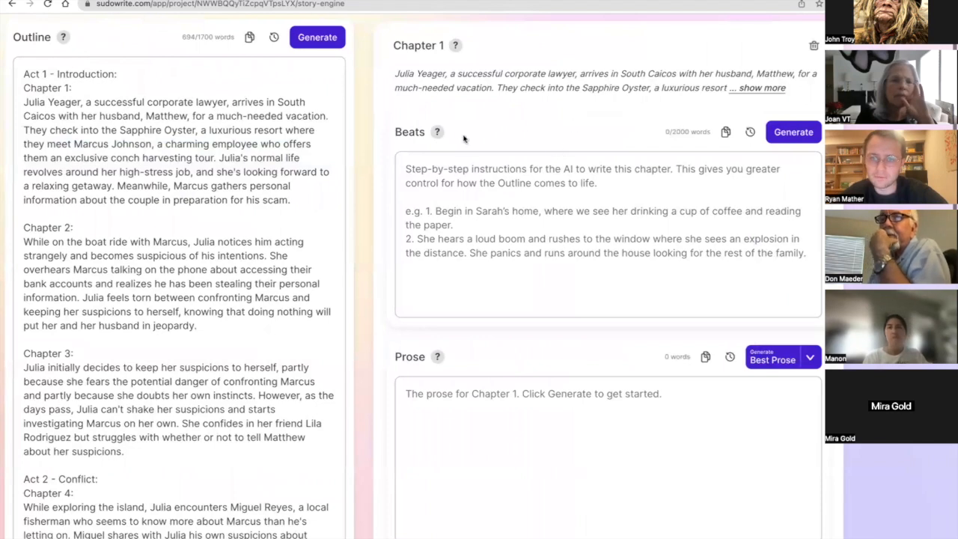
scroll(464, 137, "left", 2)
scroll(310, 255, "down", 1)
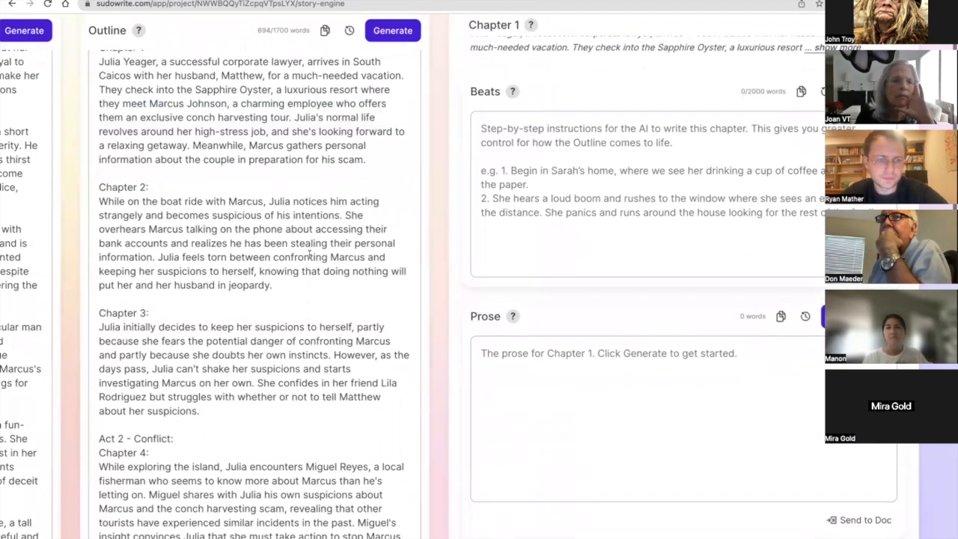
left_click_drag(289, 279, 96, 202)
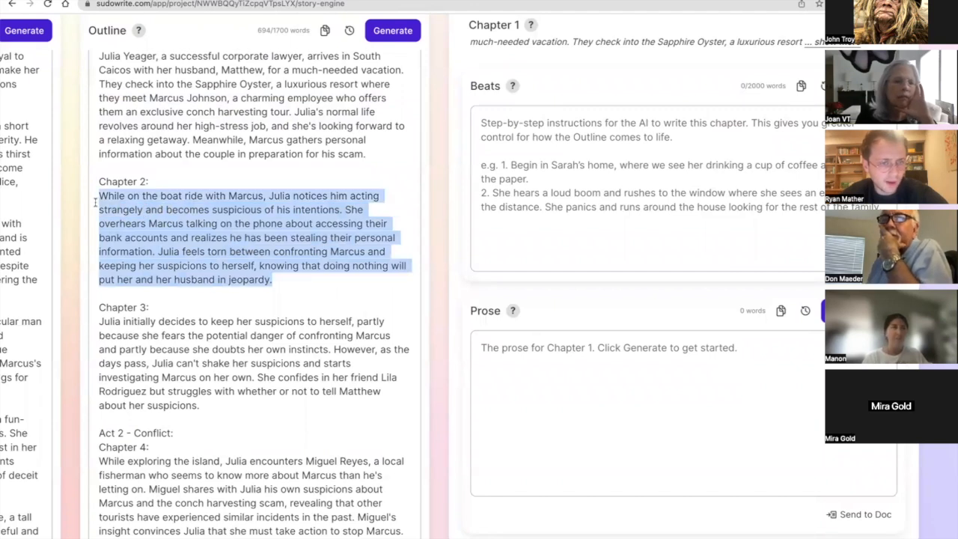
left_click_drag(99, 200, 284, 223)
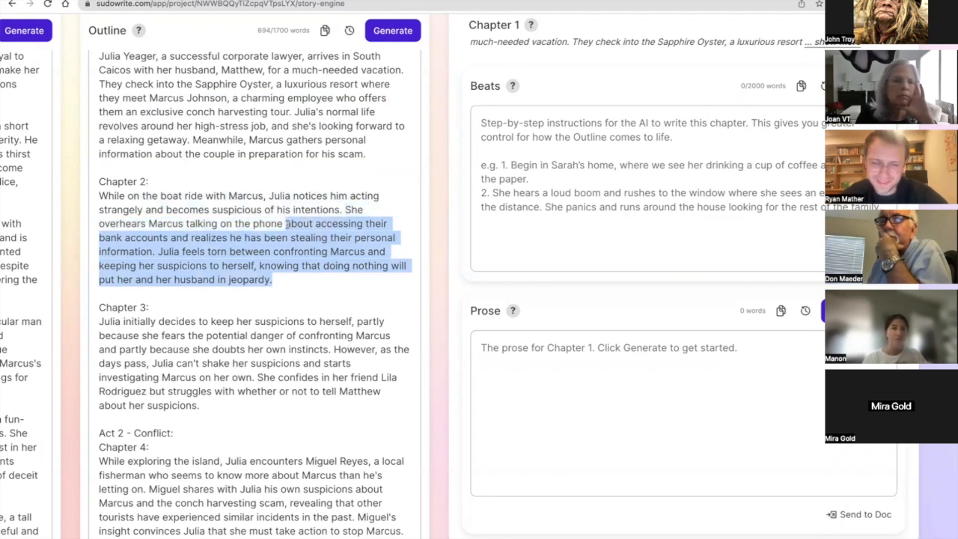
double_click(286, 224)
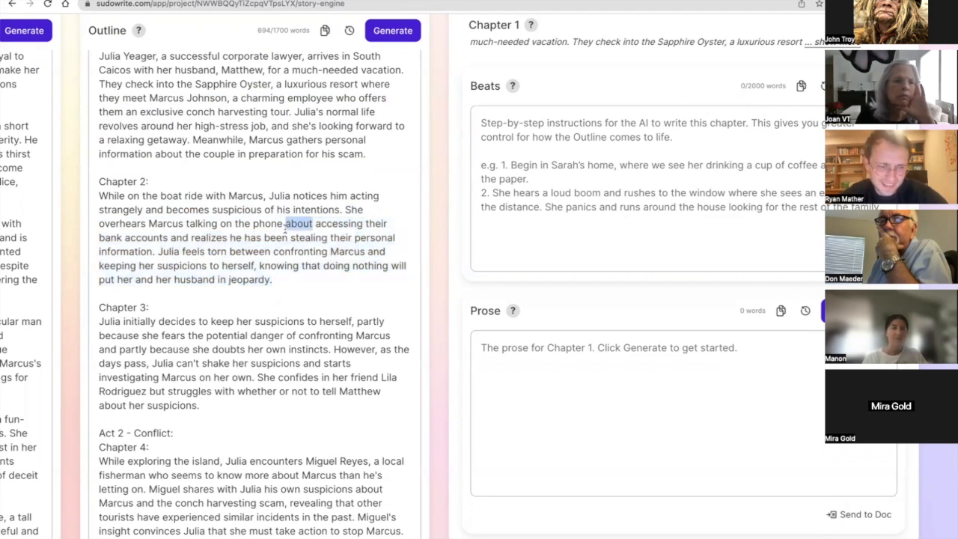
triple_click(286, 232)
left_click(154, 252)
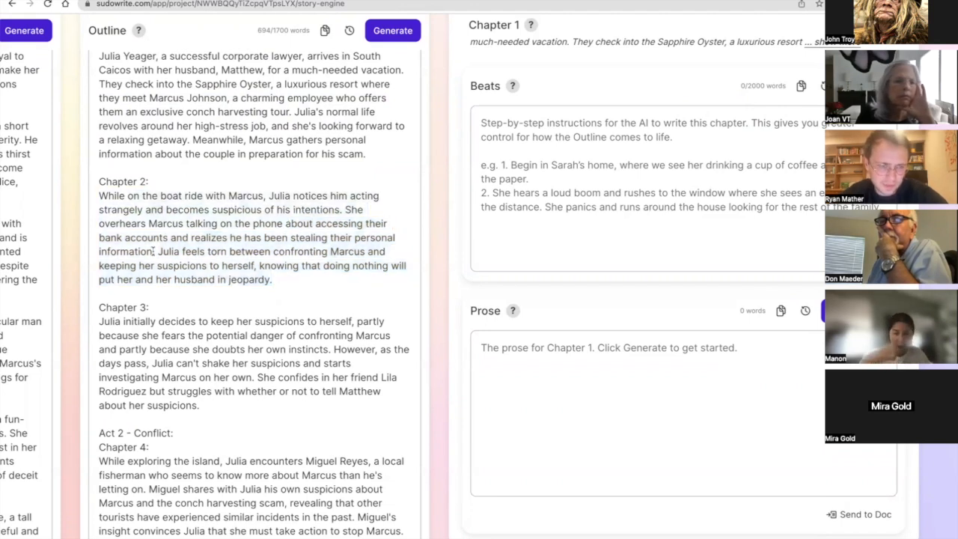
left_click_drag(153, 252, 348, 214)
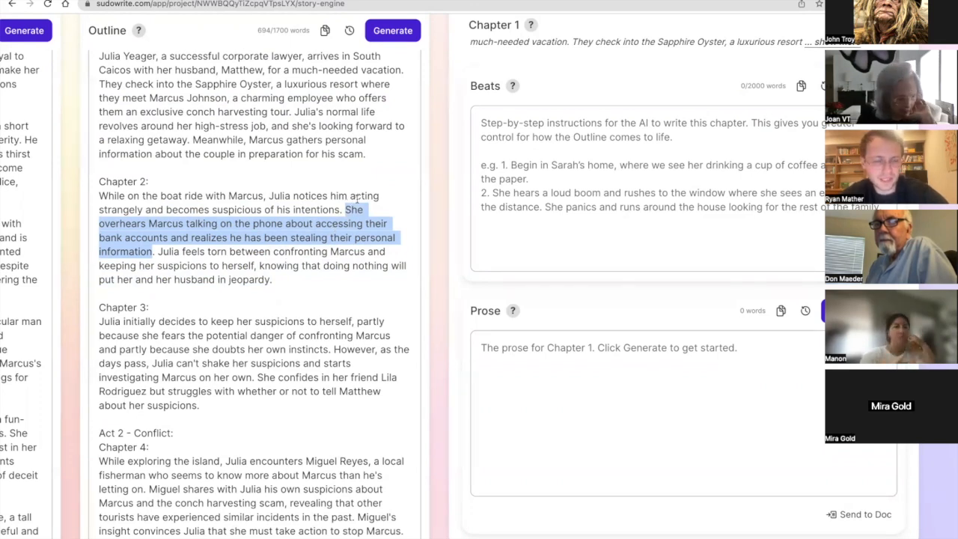
Generate the beats for Chapter 1 from its Outline summary.
scroll(236, 241, "down", 1)
scroll(236, 241, "down", 1)
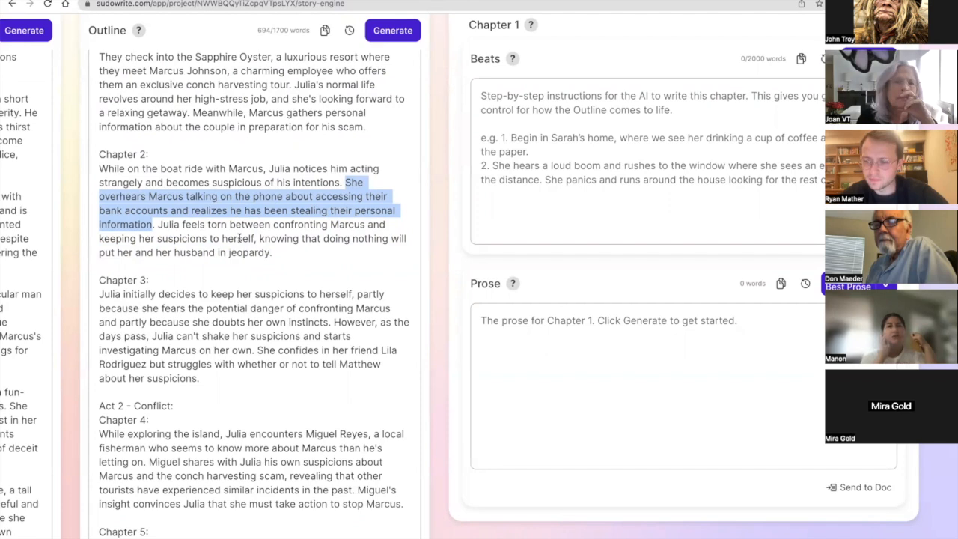
scroll(240, 238, "right", 5)
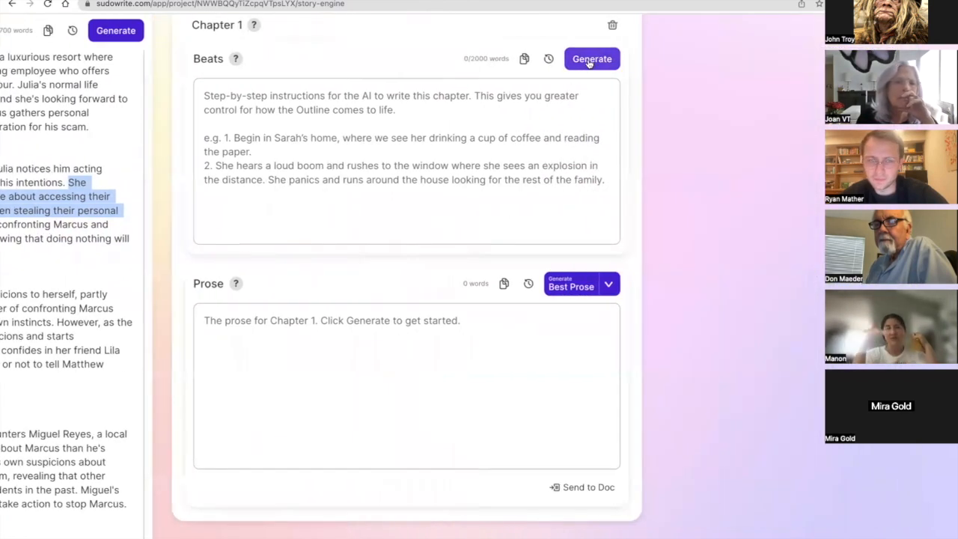
left_click(589, 59)
Revisit the Outline, Characters, Synopsis and Genre, and examine the Style instructions on point of view, sensory description and dialogue.
scroll(473, 124, "left", 2)
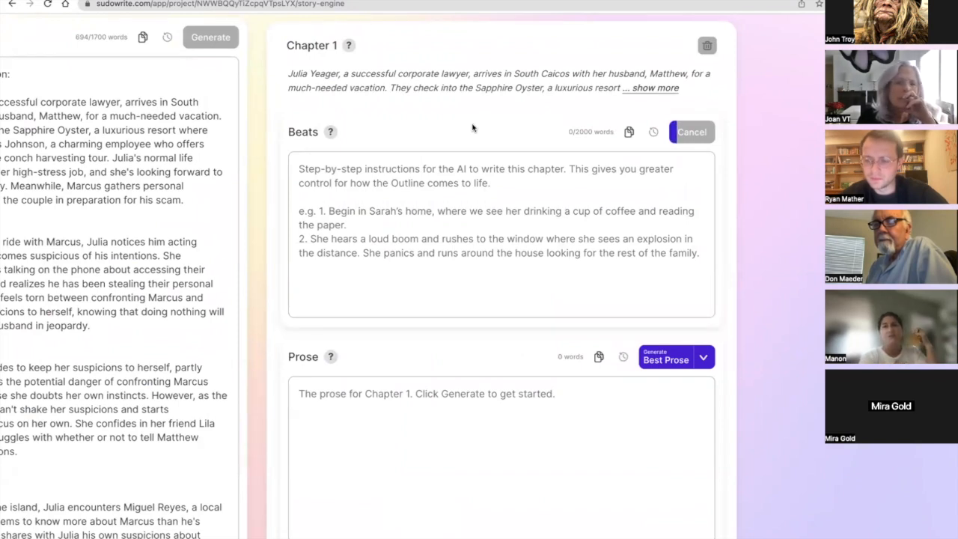
scroll(472, 128, "left", 5)
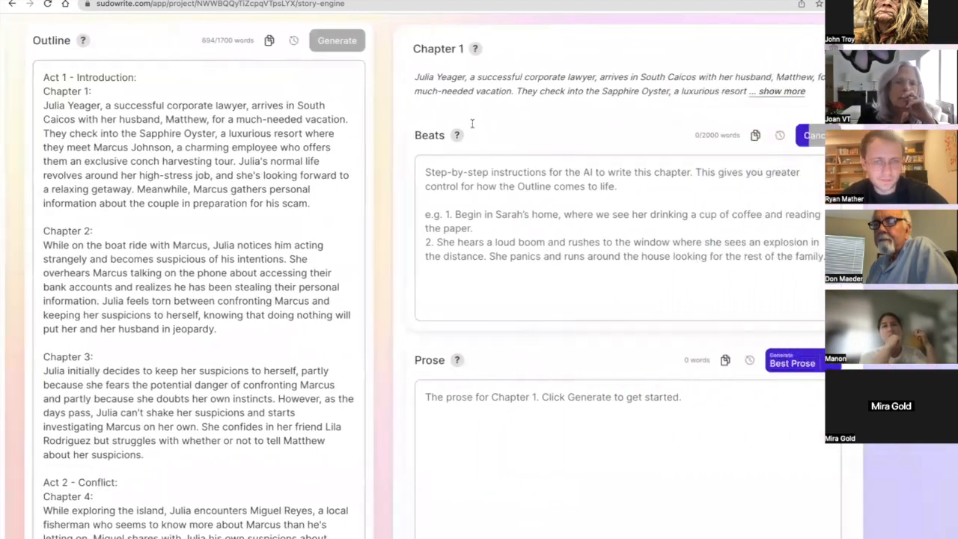
scroll(472, 125, "right", 6)
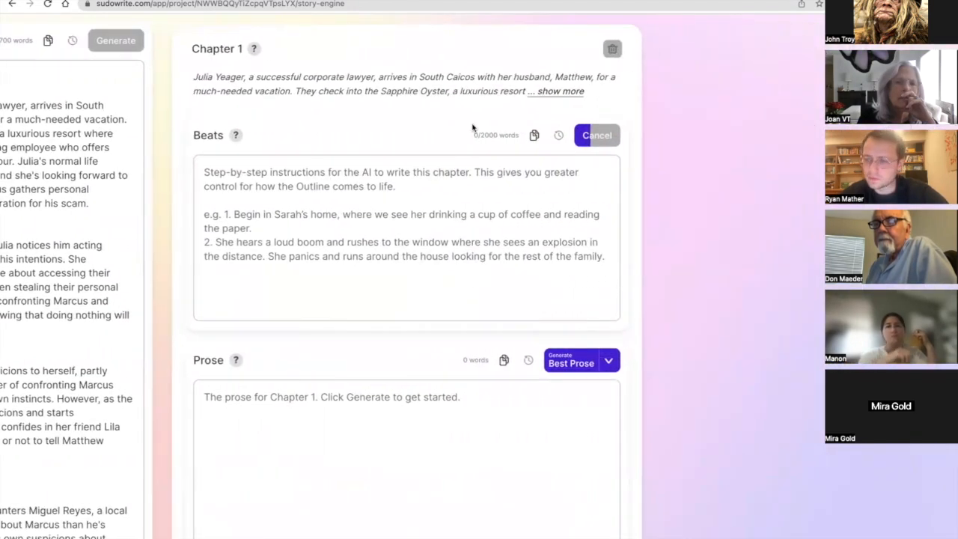
scroll(472, 128, "left", 15)
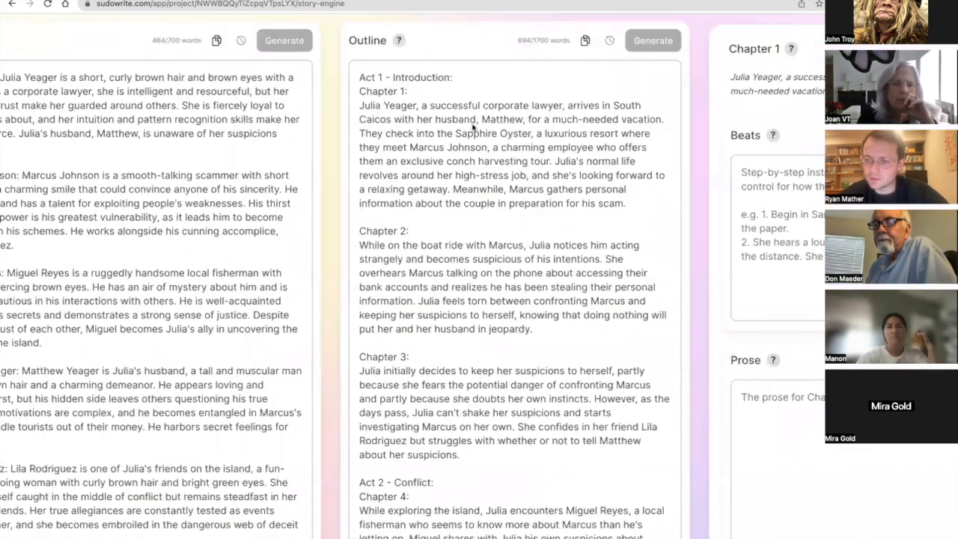
scroll(197, 268, "left", 2)
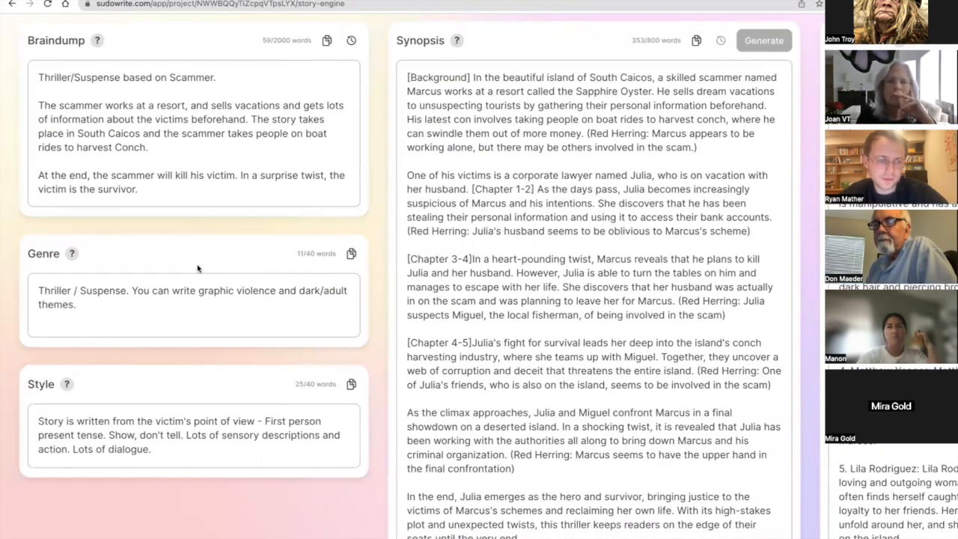
scroll(197, 268, "down", 3)
triple_click(172, 256)
left_click(175, 263)
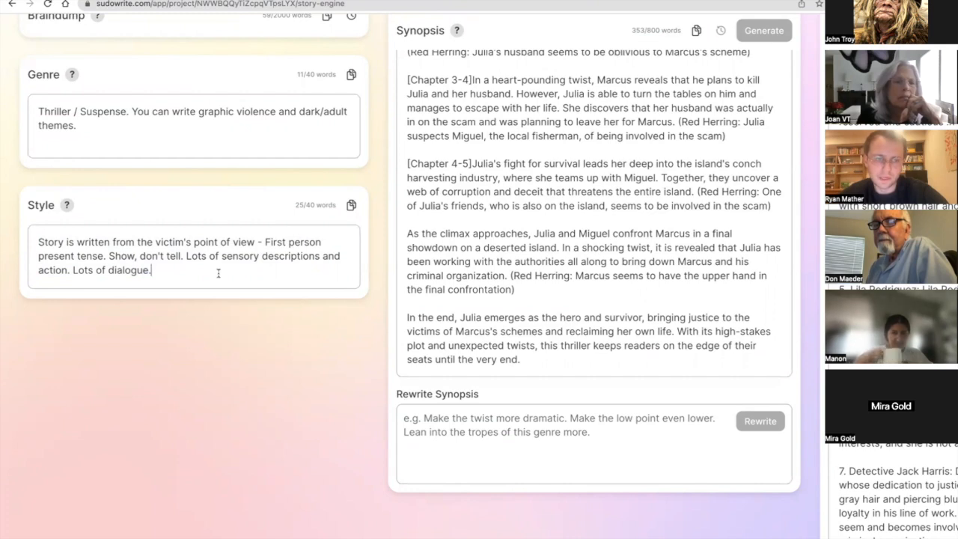
scroll(218, 273, "right", 3)
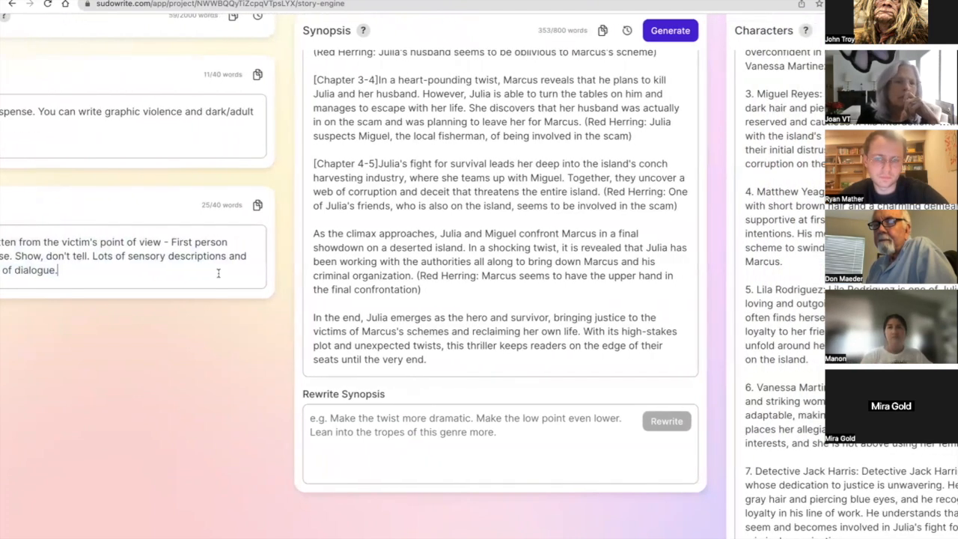
scroll(218, 273, "left", 3)
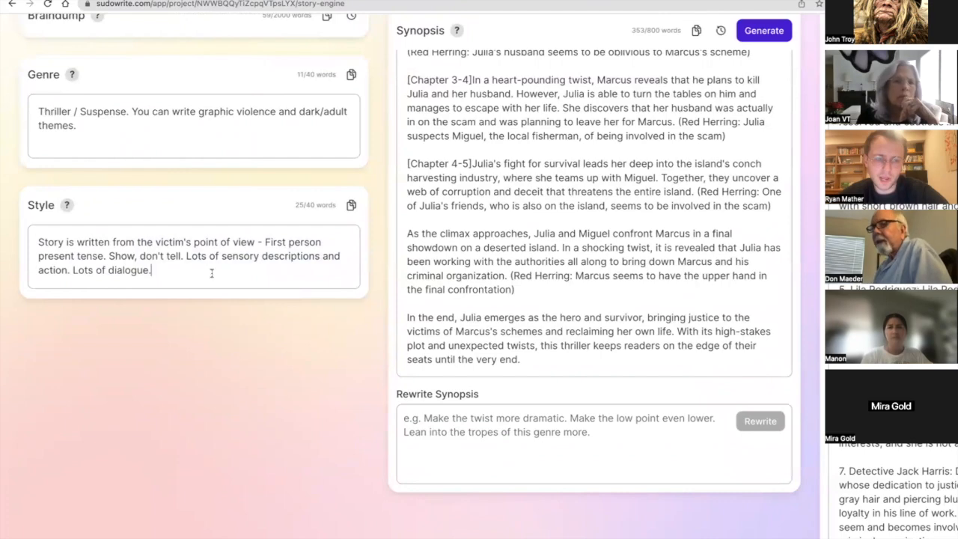
Highlight the Outline's Chapter 3 passage from "However, as the days pass" to "investigating Marcus on her own" and read Chapter 1's beats.
scroll(210, 272, "right", 2)
scroll(211, 273, "right", 20)
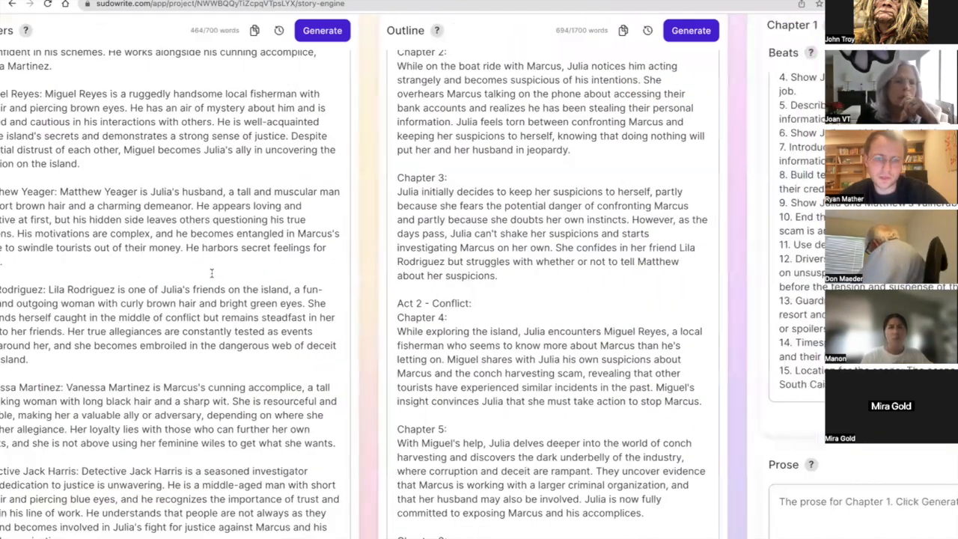
scroll(283, 266, "right", 4)
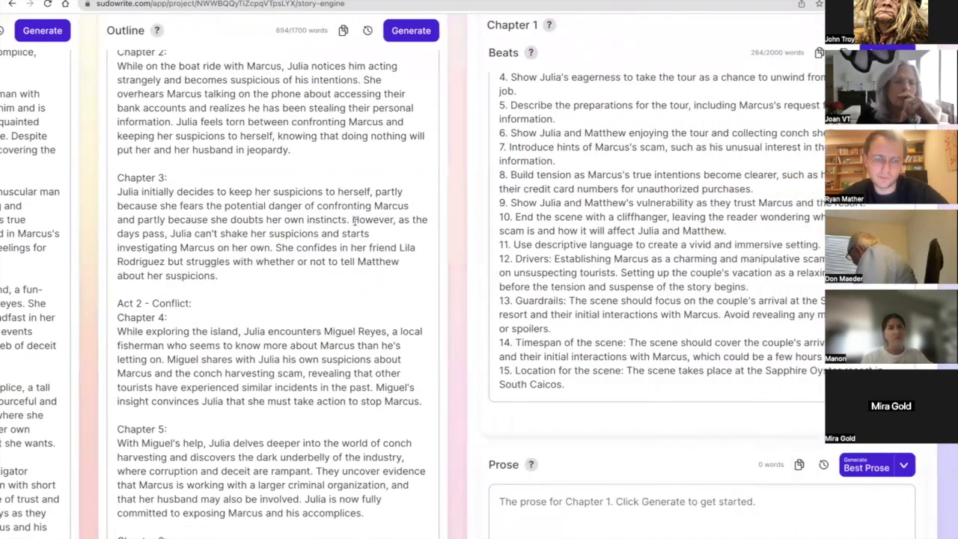
left_click_drag(349, 219, 270, 251)
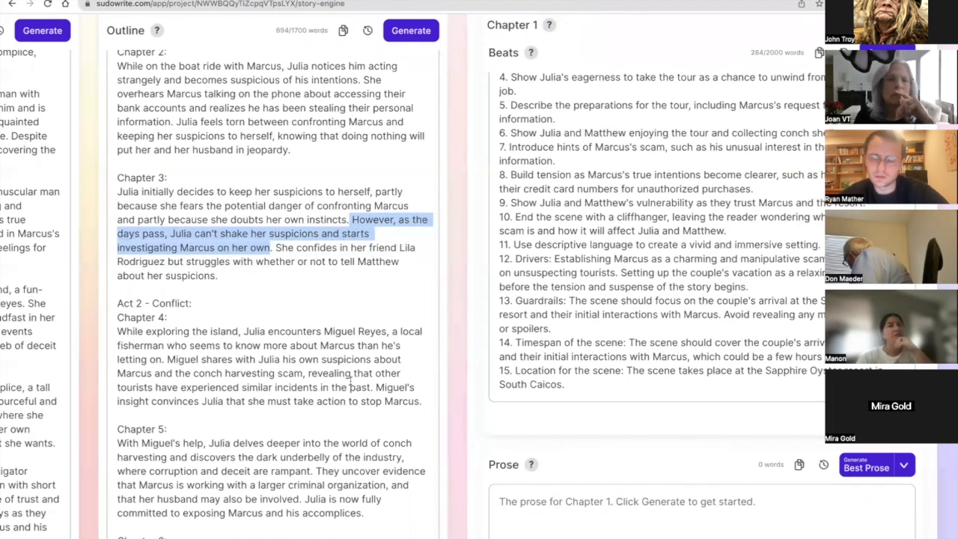
scroll(350, 382, "right", 8)
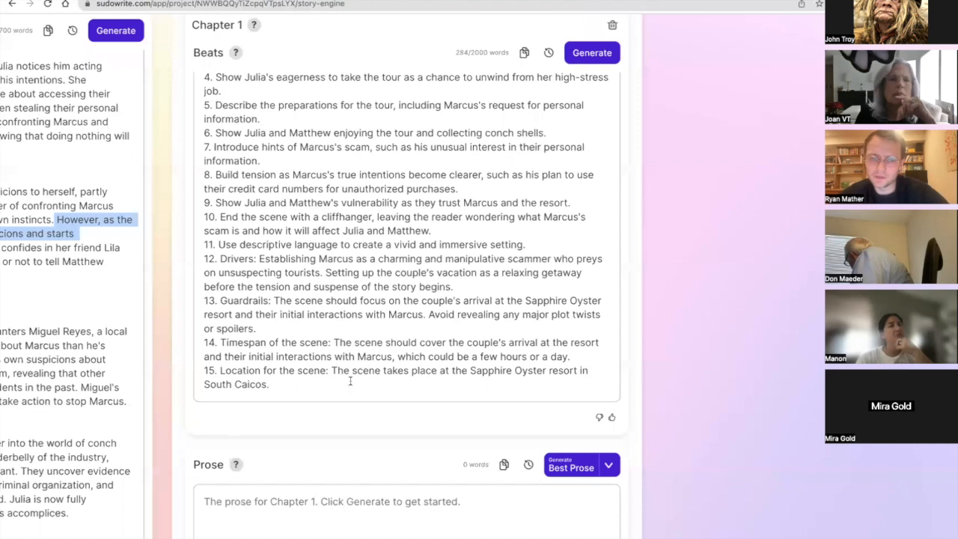
scroll(349, 382, "up", 3)
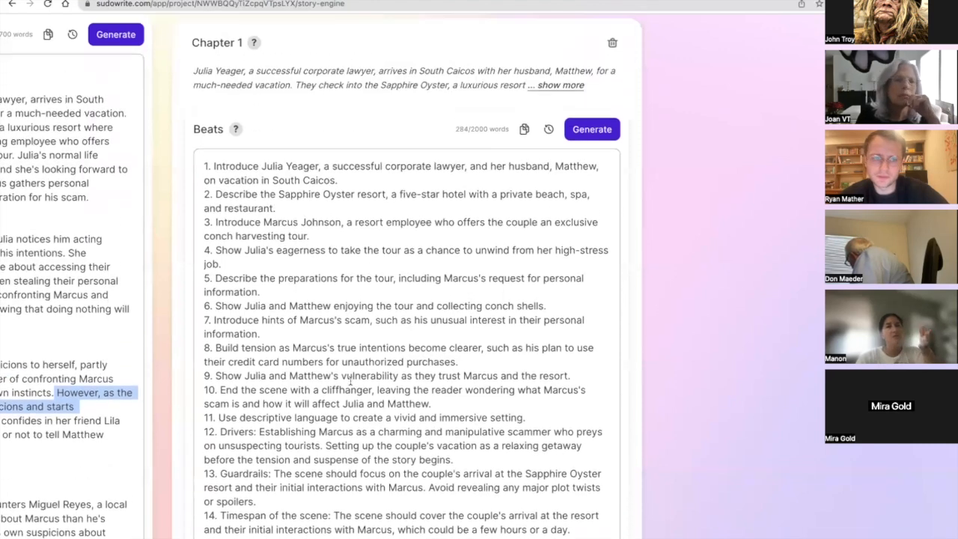
Create Chapter 2 from the Outline and generate its beats.
scroll(350, 382, "up", 1)
left_click(525, 32)
left_click(510, 86)
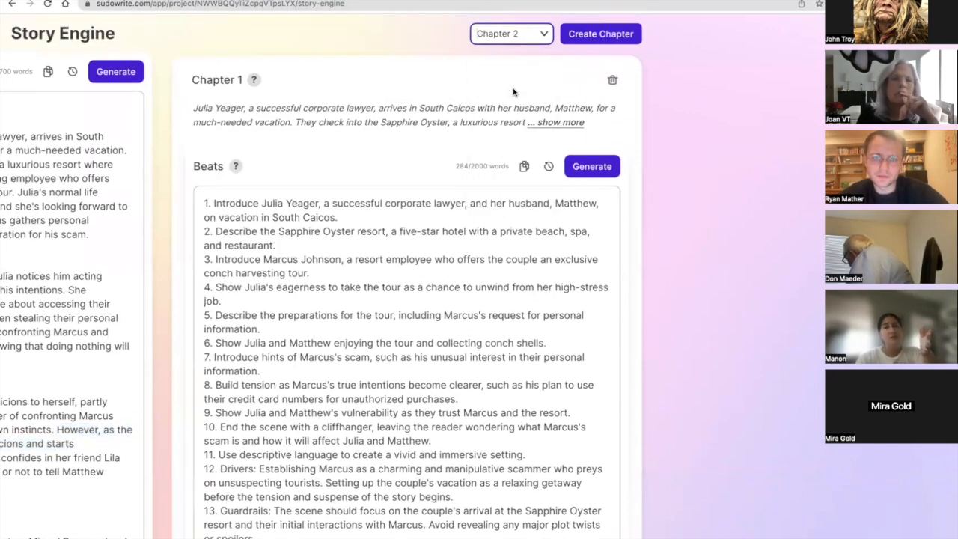
left_click(581, 34)
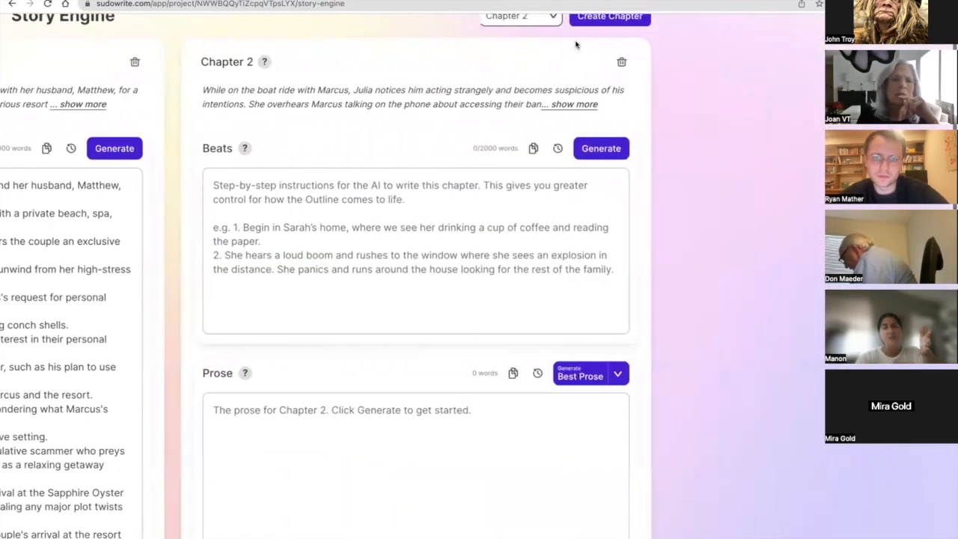
left_click(584, 149)
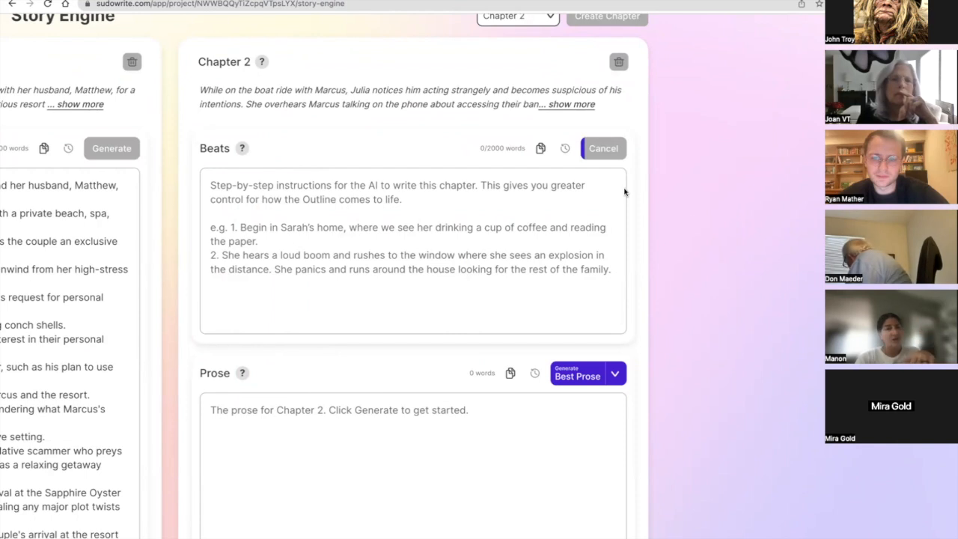
Read Chapter 1's beats alongside Chapter 2's summary and its Beats and Prose sections.
scroll(636, 207, "down", 1)
scroll(635, 207, "up", 1)
scroll(636, 207, "left", 1)
scroll(635, 207, "left", 5)
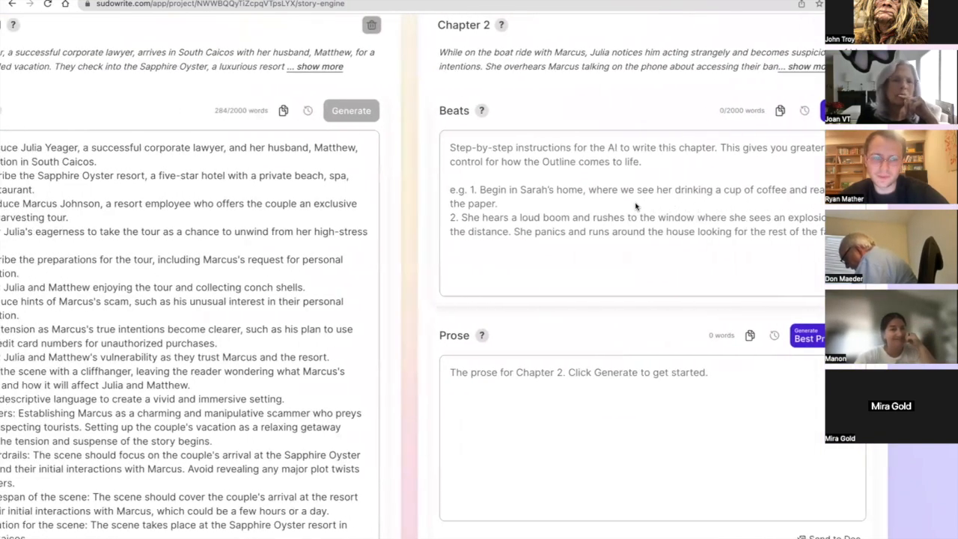
scroll(435, 179, "left", 2)
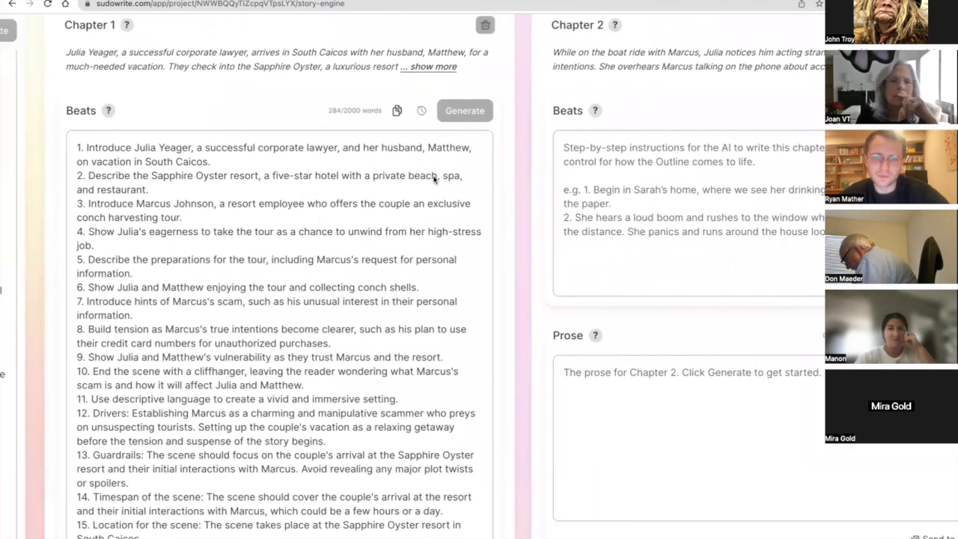
scroll(434, 179, "right", 5)
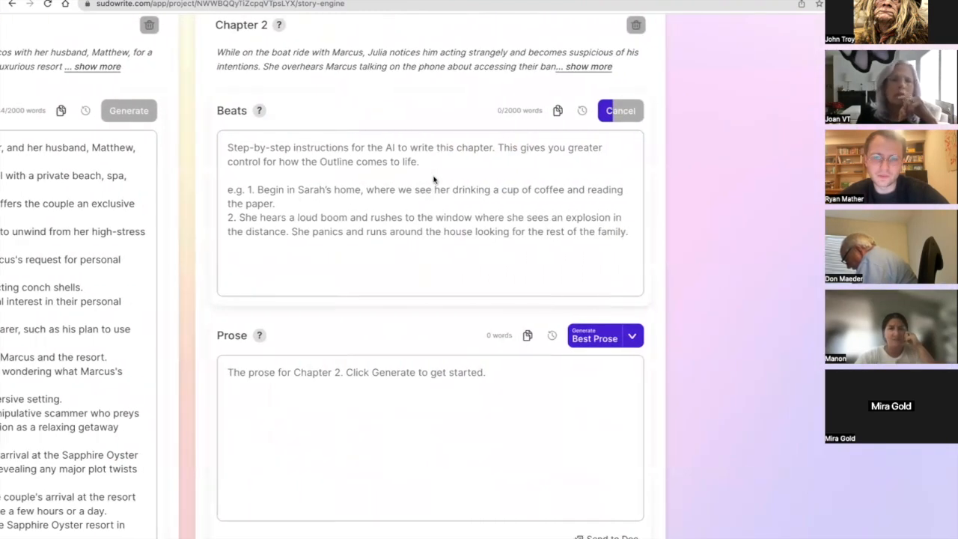
scroll(434, 180, "left", 3)
scroll(434, 180, "up", 1)
scroll(433, 179, "left", 4)
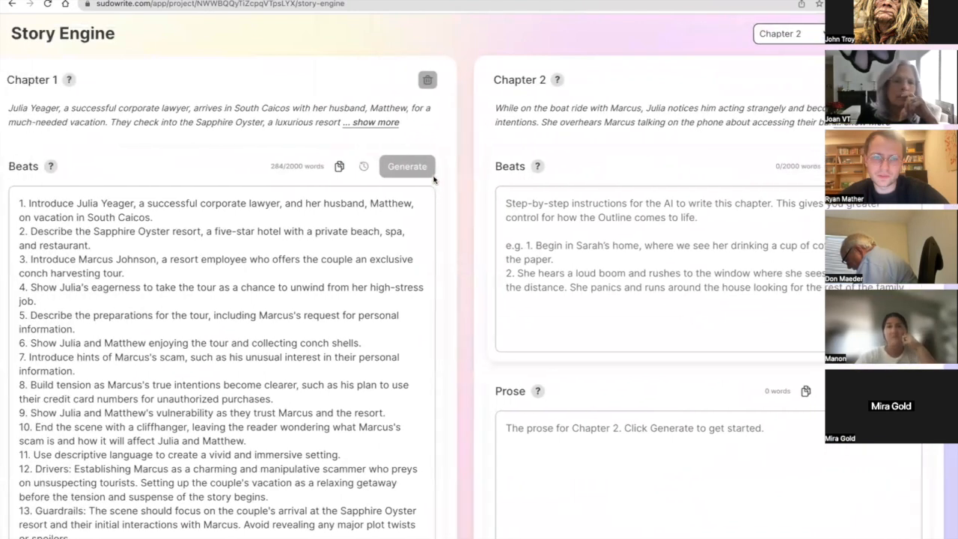
scroll(434, 179, "right", 8)
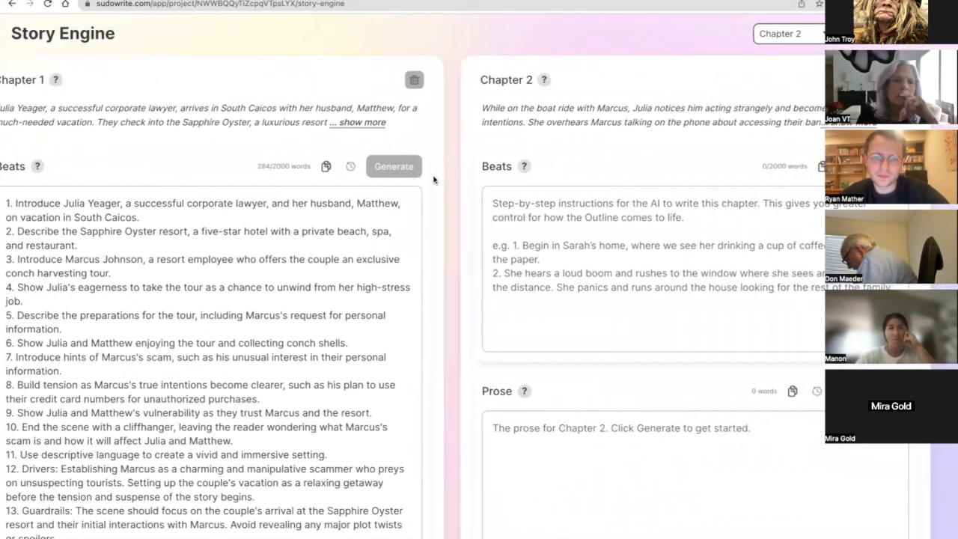
scroll(433, 179, "left", 20)
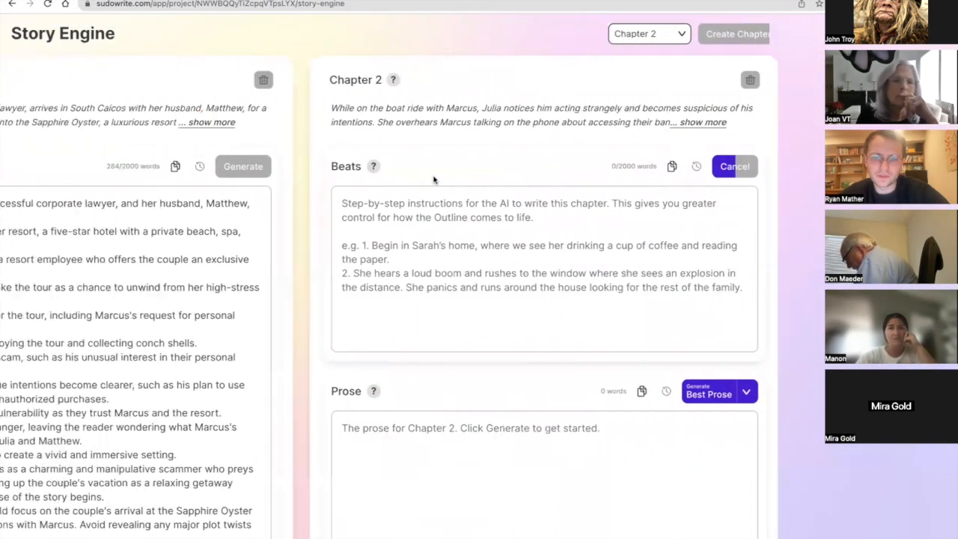
Append "Dark and gritty tone." to the Style instructions.
scroll(237, 250, "left", 5)
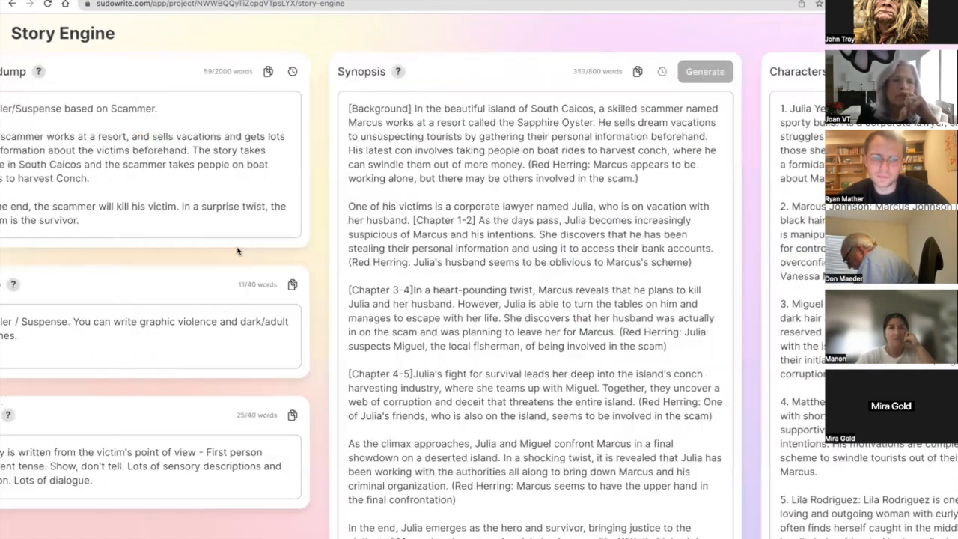
scroll(238, 251, "down", 1)
scroll(213, 410, "down", 1)
left_click(210, 417)
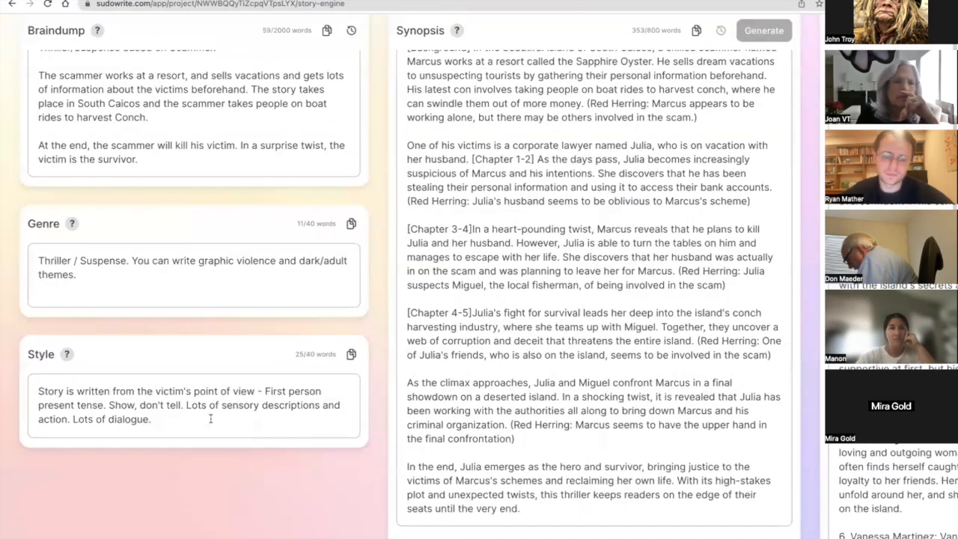
type("Dark and ")
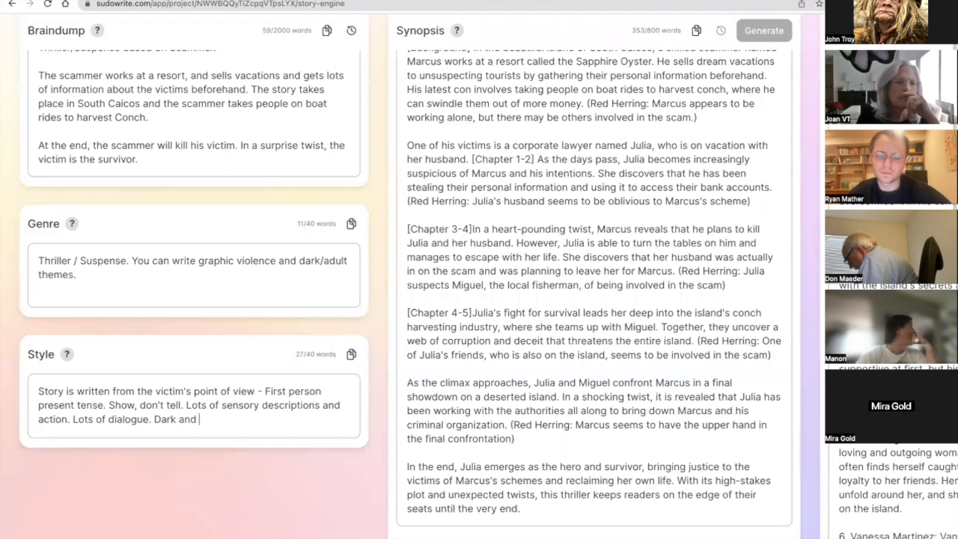
type("gritty tone.")
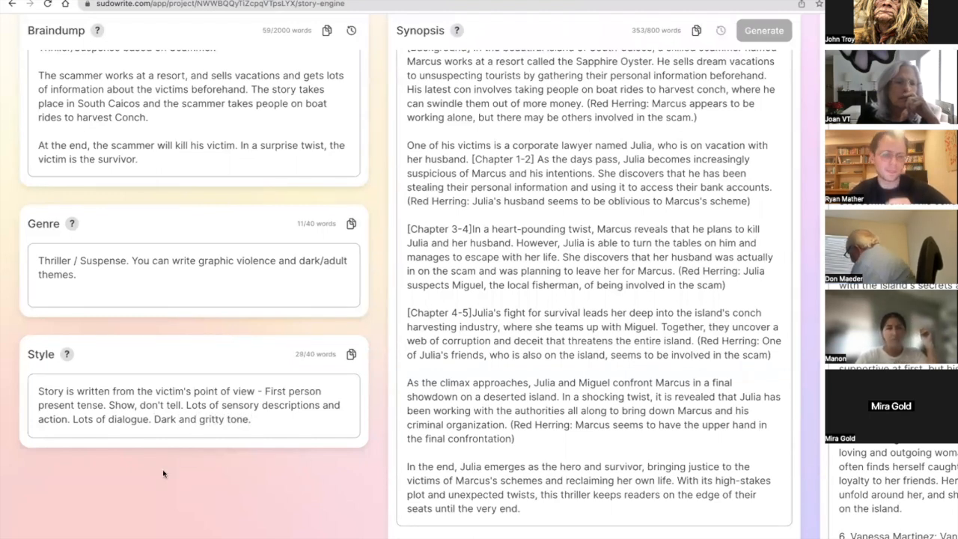
Review Chapter 2's generated beats alongside those of Chapter 1.
scroll(162, 473, "right", 15)
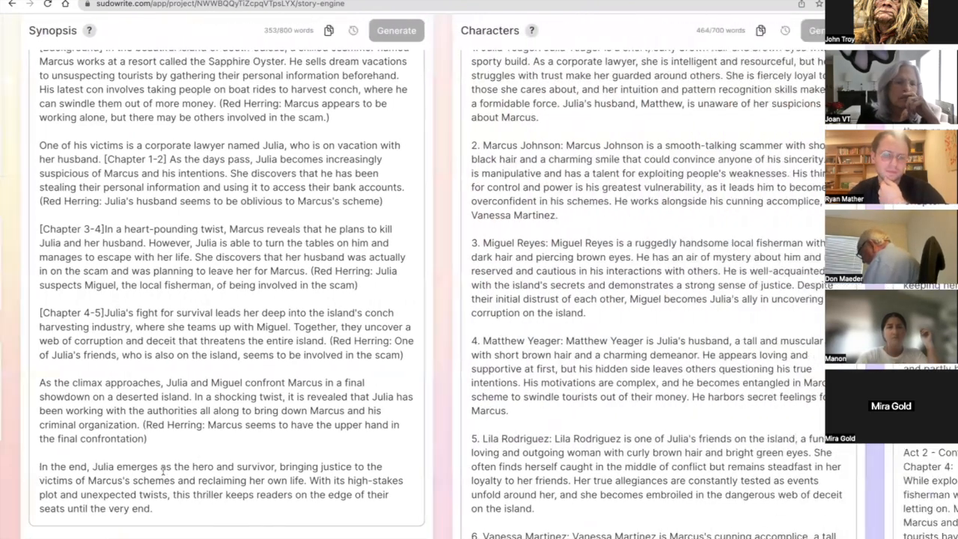
scroll(162, 470, "right", 10)
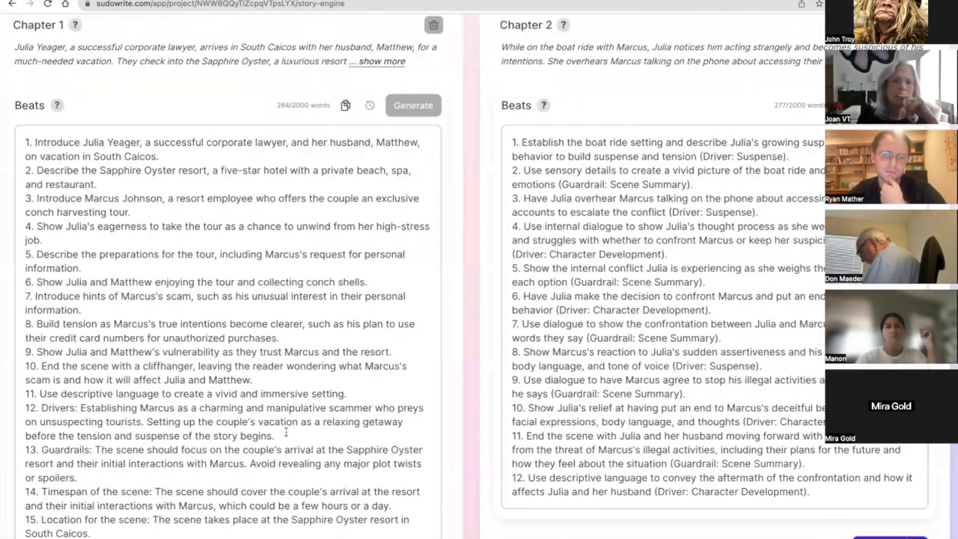
scroll(286, 431, "up", 2)
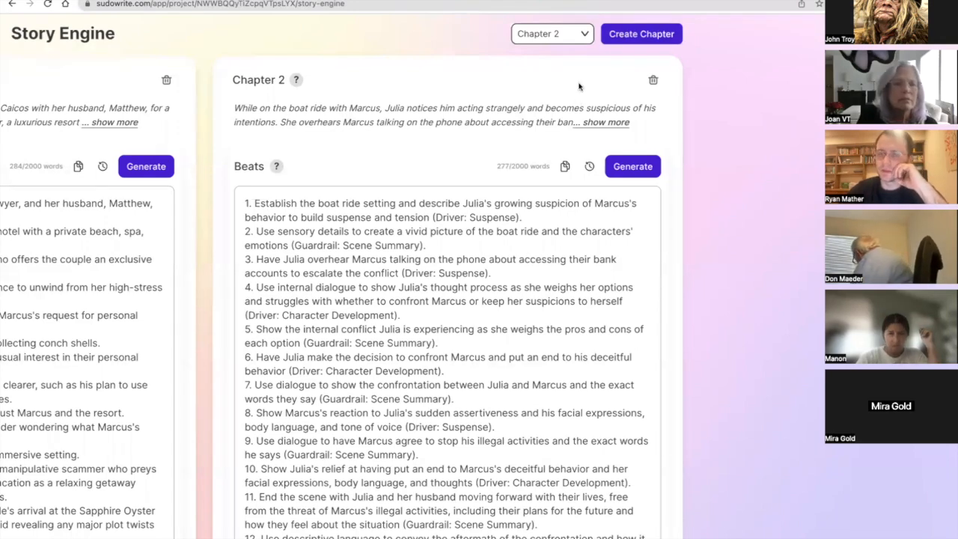
Delete the added "Dark and gritty tone." sentence from the Style instructions and return to the chapter beats.
scroll(577, 52, "left", 15)
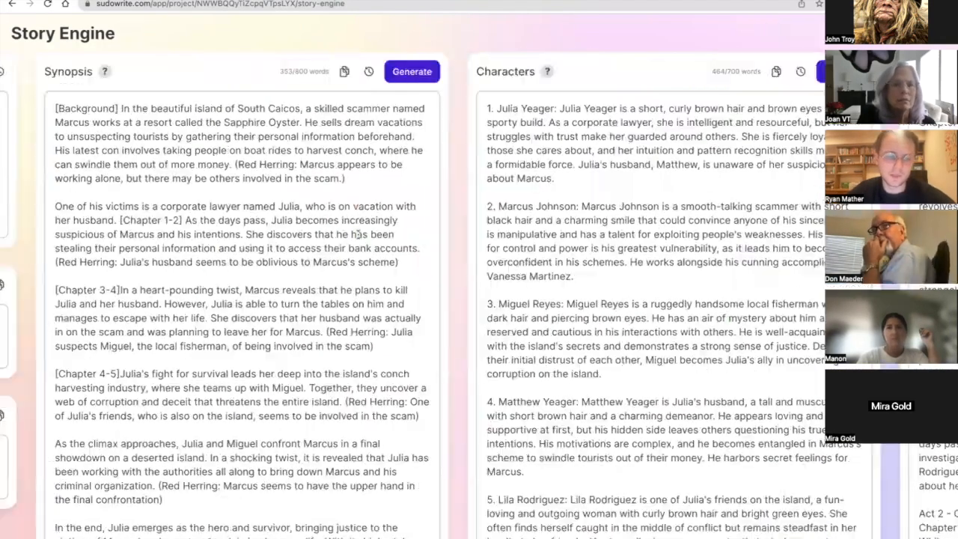
scroll(251, 345, "left", 3)
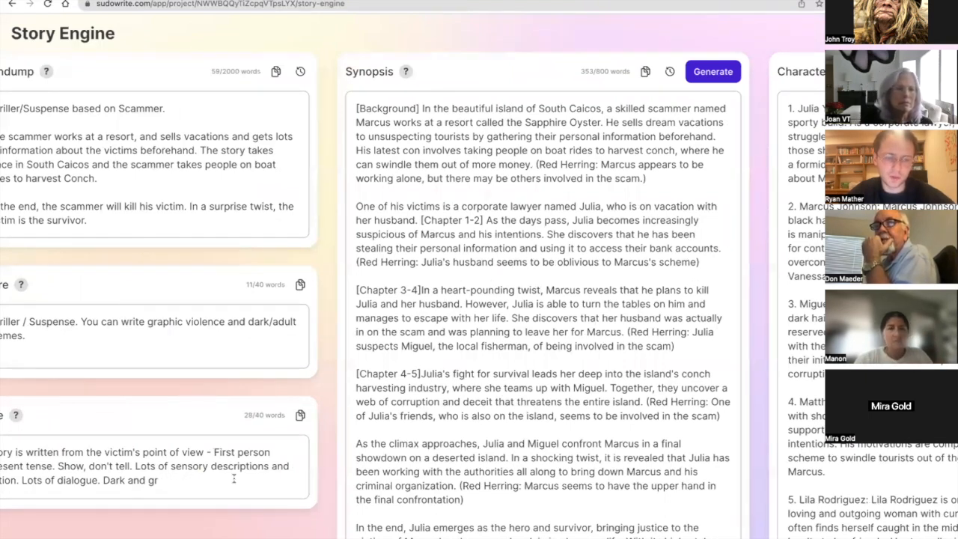
key("BackSpace")
scroll(234, 478, "right", 15)
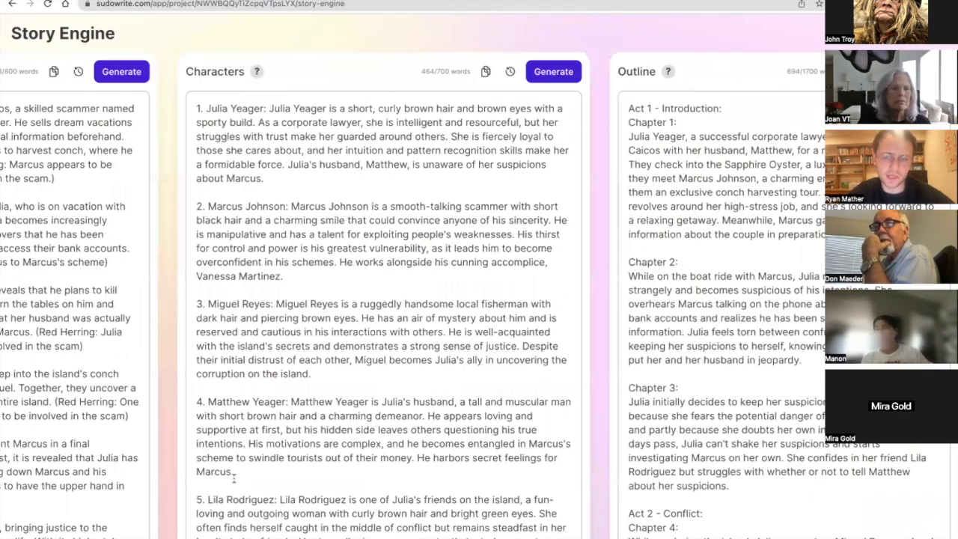
scroll(234, 477, "right", 10)
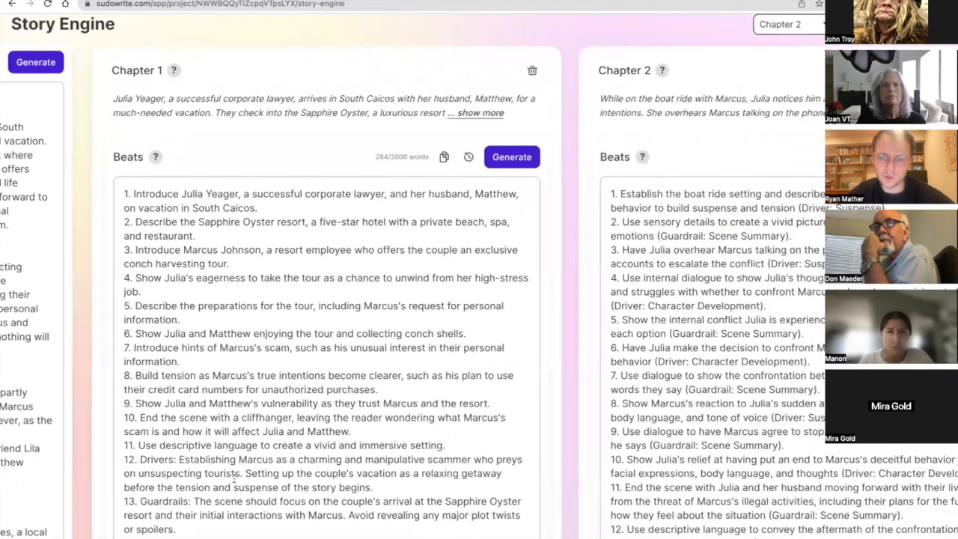
Compare the Outline's Chapter 1 paragraph with Chapter 1's generated beats, highlighting that paragraph in the Outline.
scroll(233, 479, "left", 5)
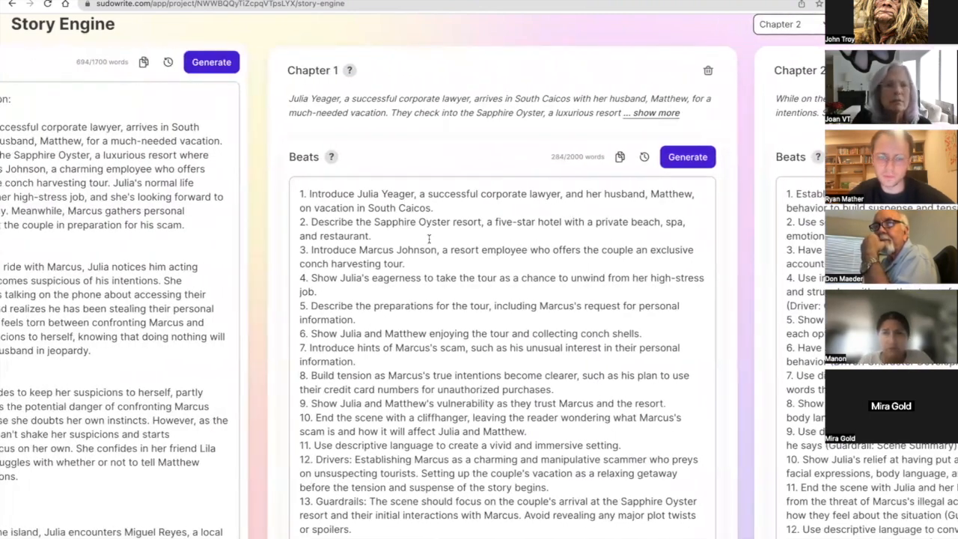
scroll(428, 239, "down", 3)
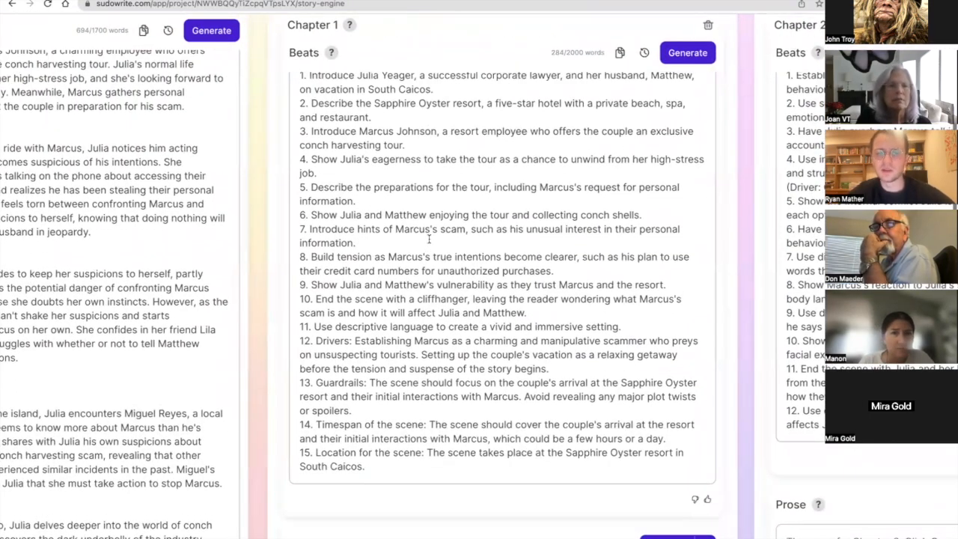
scroll(429, 238, "up", 2)
scroll(429, 238, "left", 3)
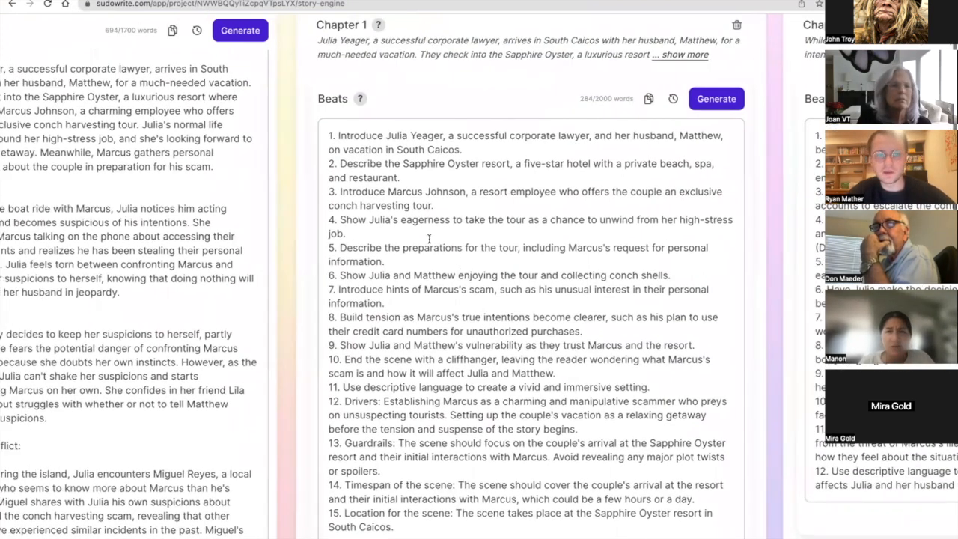
scroll(429, 239, "up", 1)
scroll(429, 238, "left", 3)
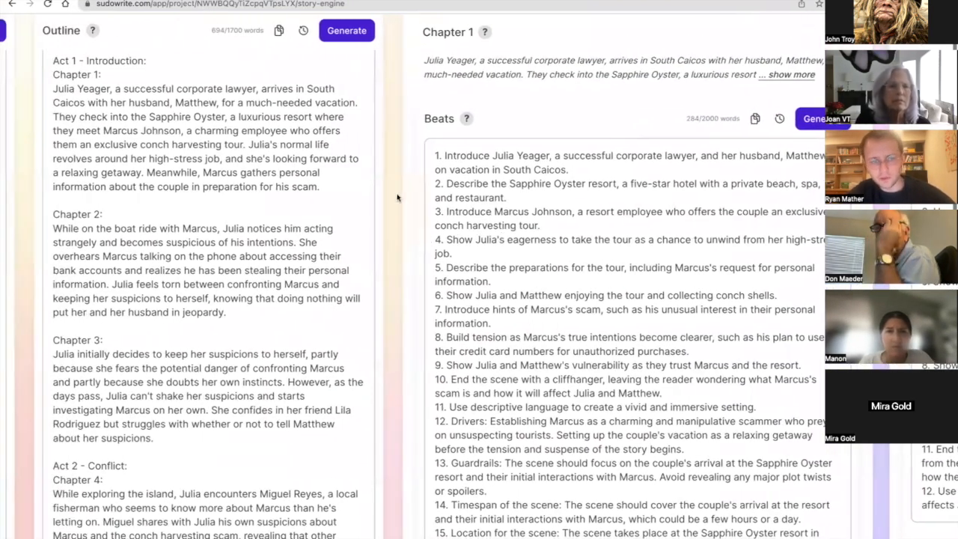
left_click_drag(319, 189, 33, 94)
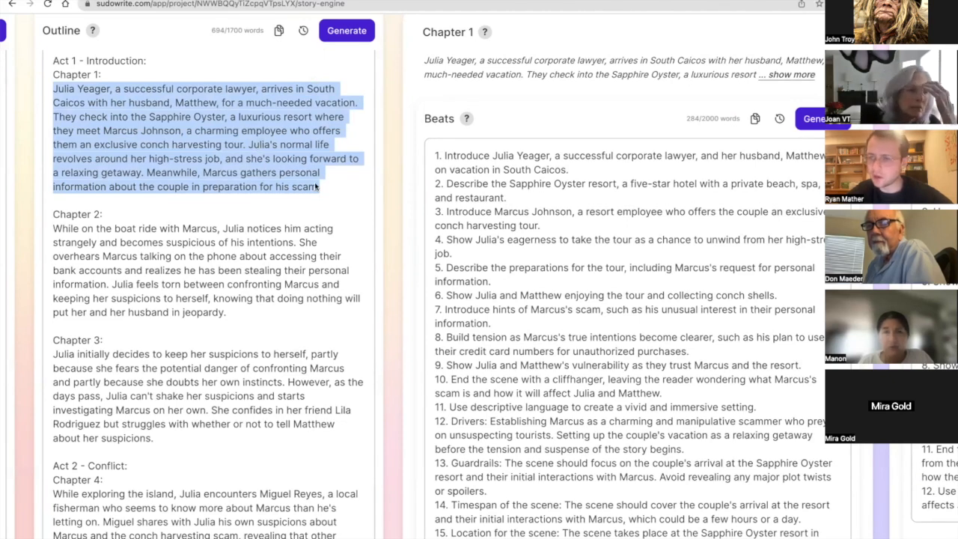
scroll(493, 292, "right", 5)
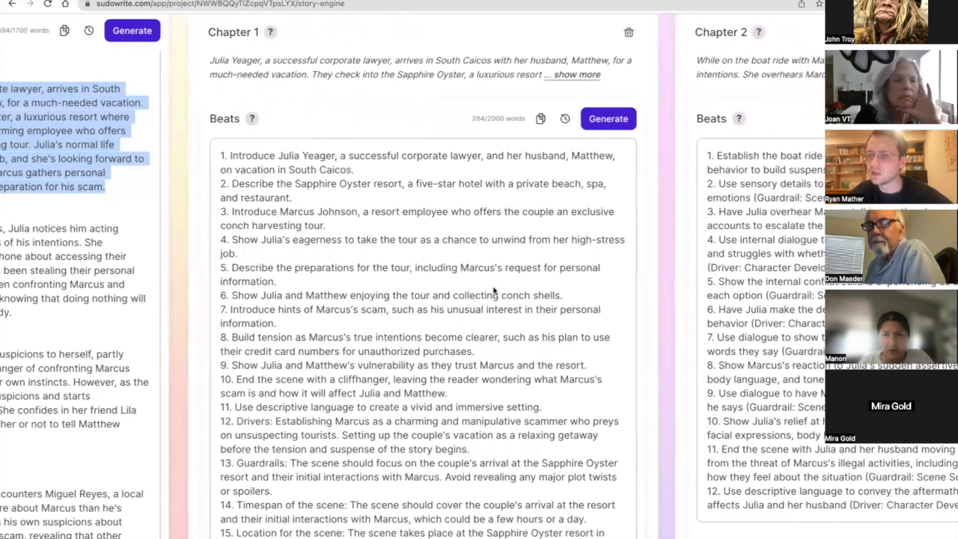
scroll(494, 290, "down", 1)
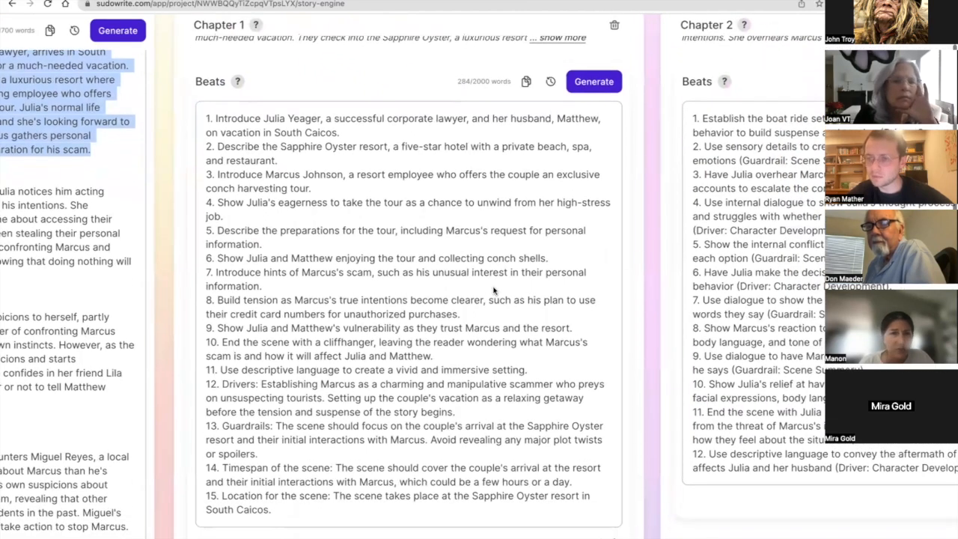
scroll(416, 279, "left", 5)
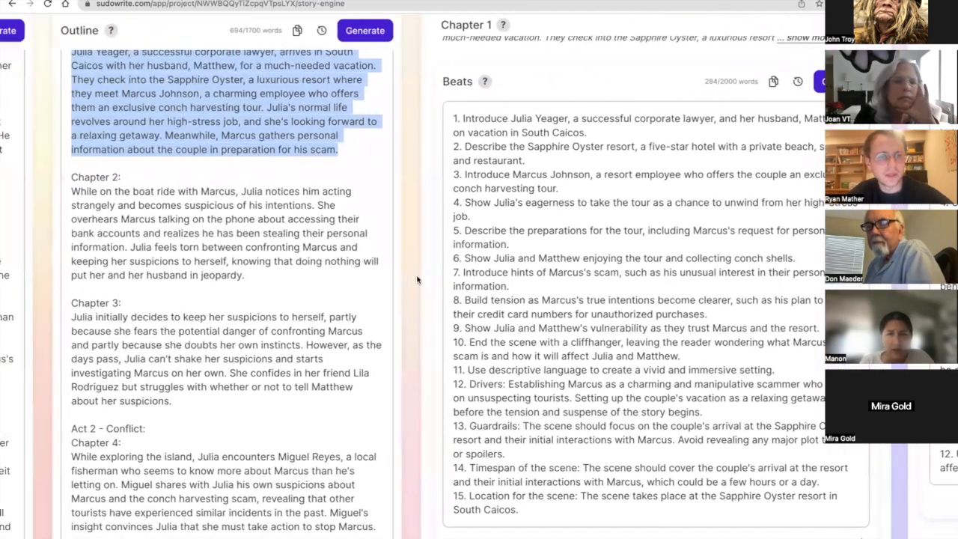
scroll(416, 279, "right", 4)
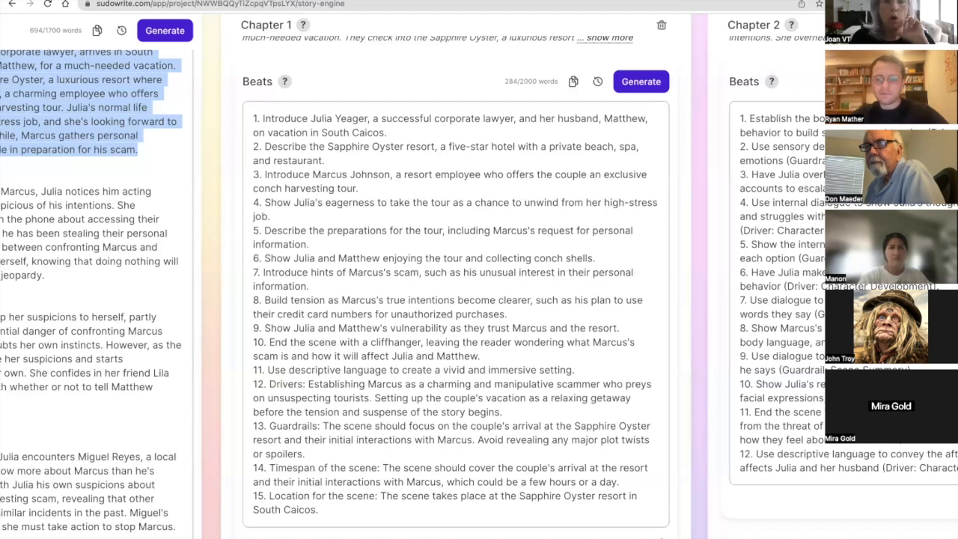
Add "DARK AND GRITTY TONE" on its own line in the Style instructions, framed by lines of asterisks.
scroll(556, 402, "left", 15)
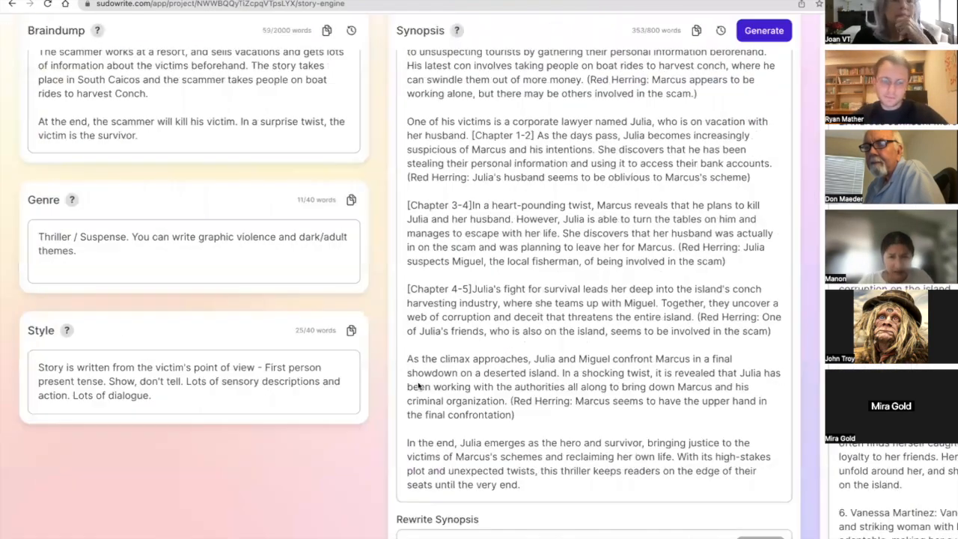
key("Return")
type("```")
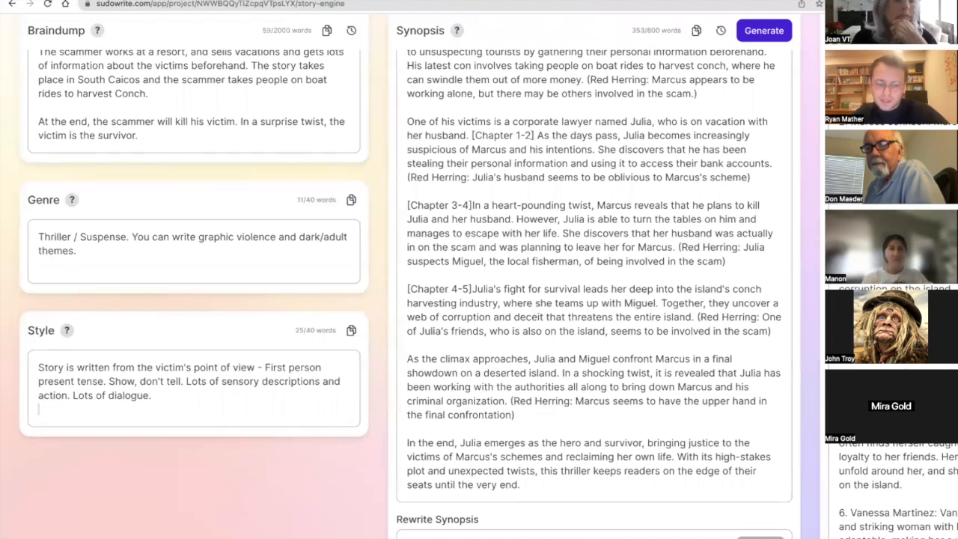
key("Return")
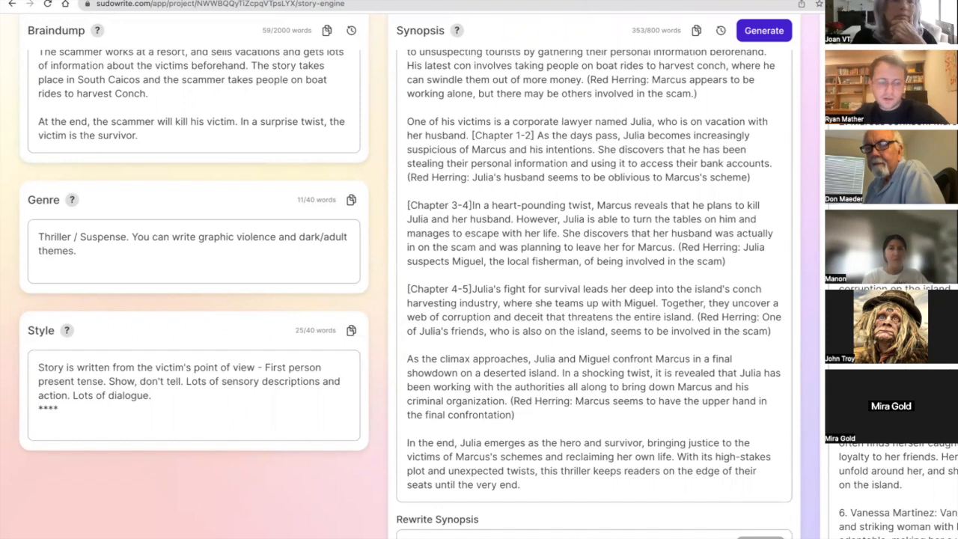
type("DARK AND")
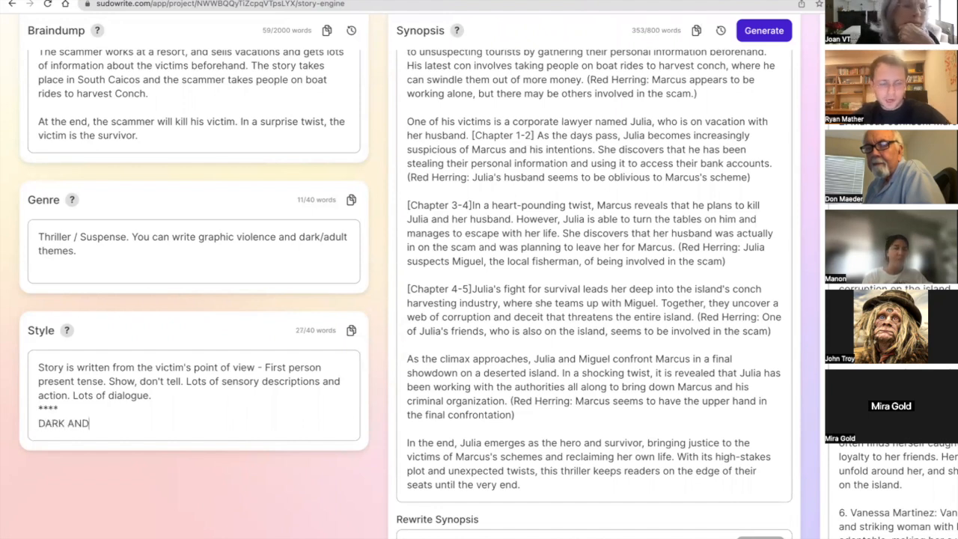
type(" GRITTY ")
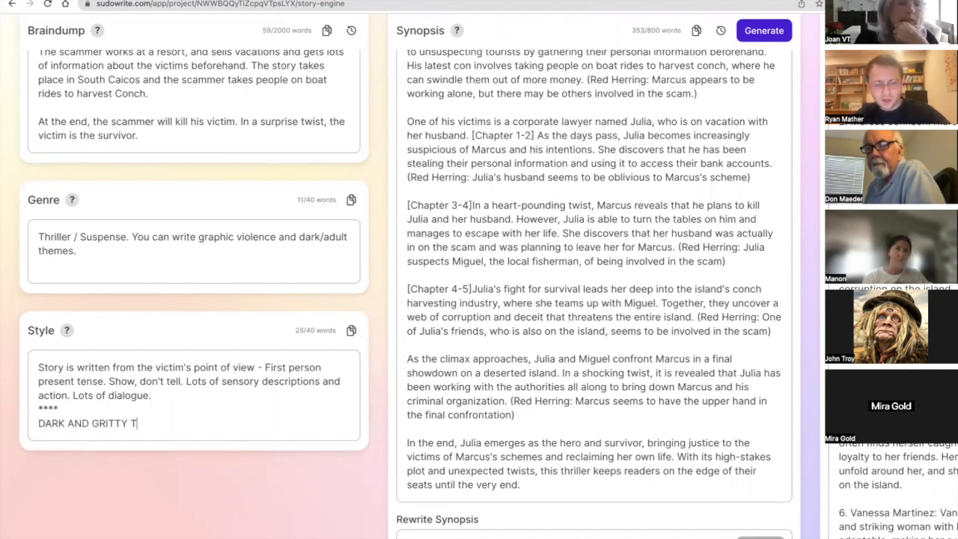
type("TONE")
key("Return")
type("***")
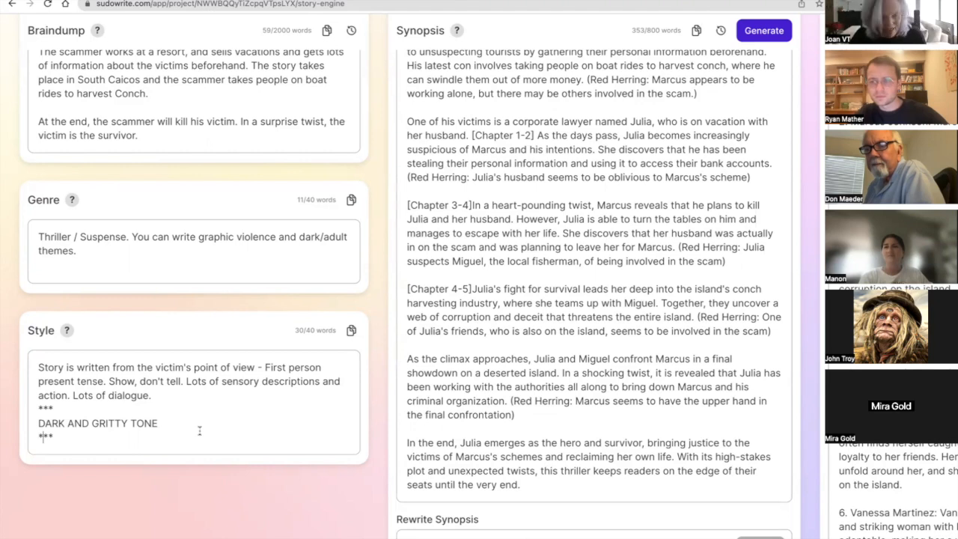
Remove the asterisk lines around "DARK AND GRITTY TONE" in the Style instructions.
key("shift+Left")
key("shift+Left")
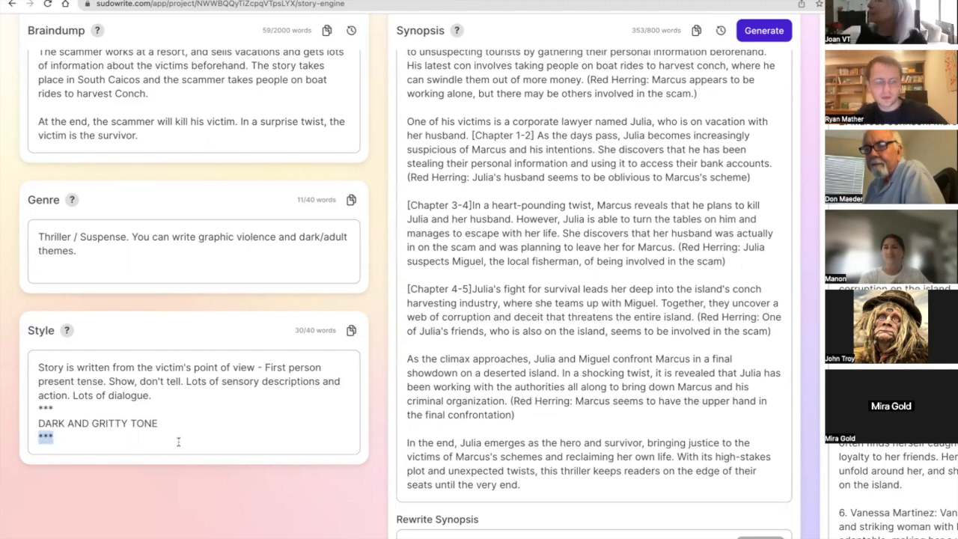
key("BackSpace")
key("BackSpace")
key("BackSpace")
key("BackSpace")
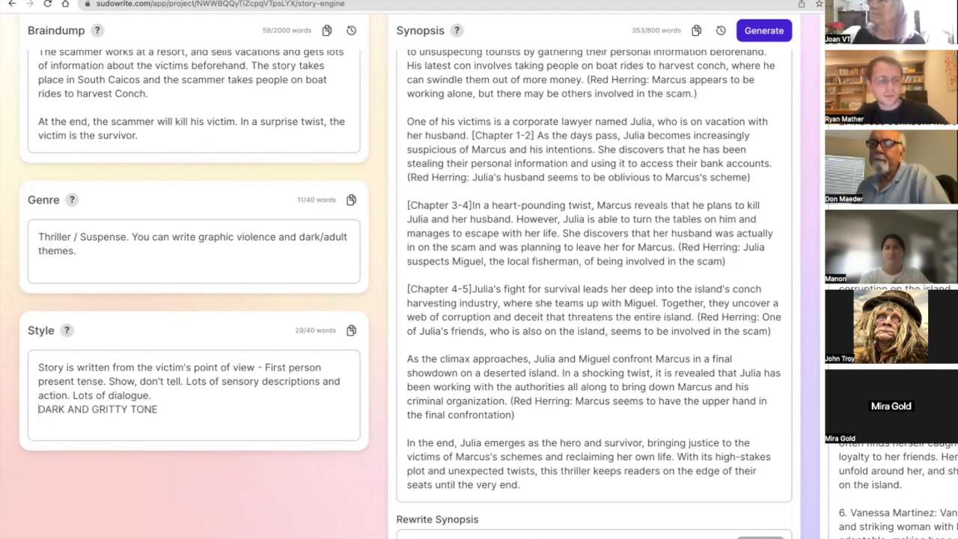
key("Delete")
Return to Chapter 1 and look over its beats down to the Prose section.
scroll(194, 403, "right", 5)
scroll(201, 401, "right", 10)
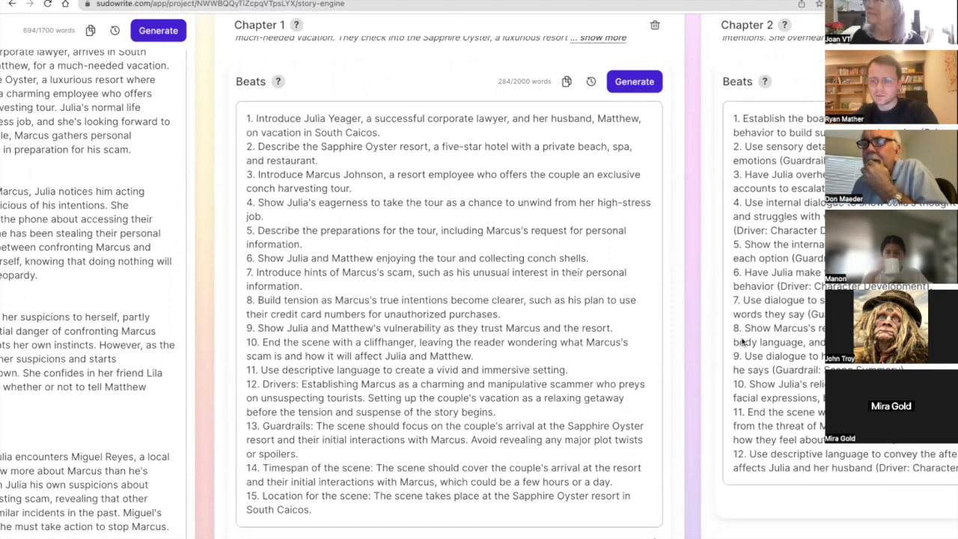
scroll(614, 316, "down", 2)
scroll(612, 315, "down", 1)
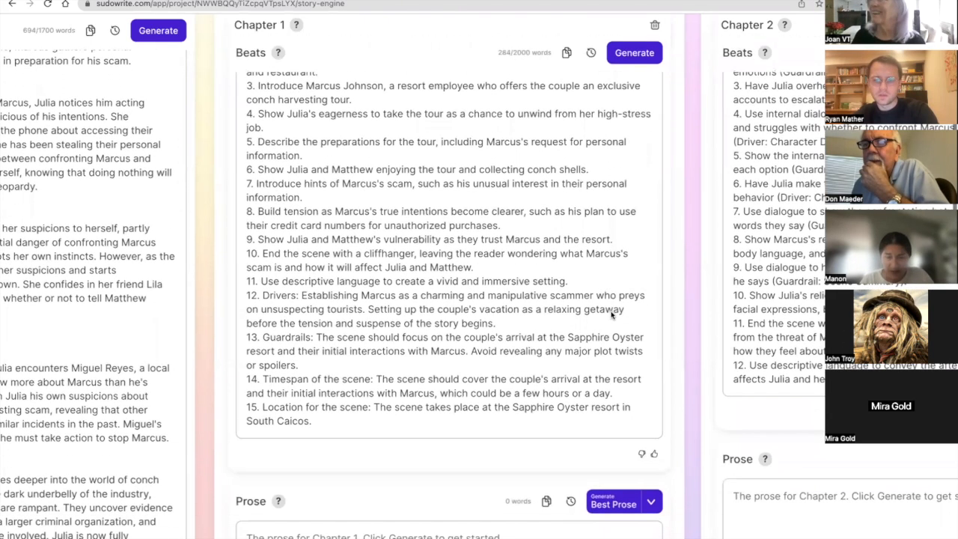
scroll(611, 315, "down", 1)
scroll(612, 315, "up", 2)
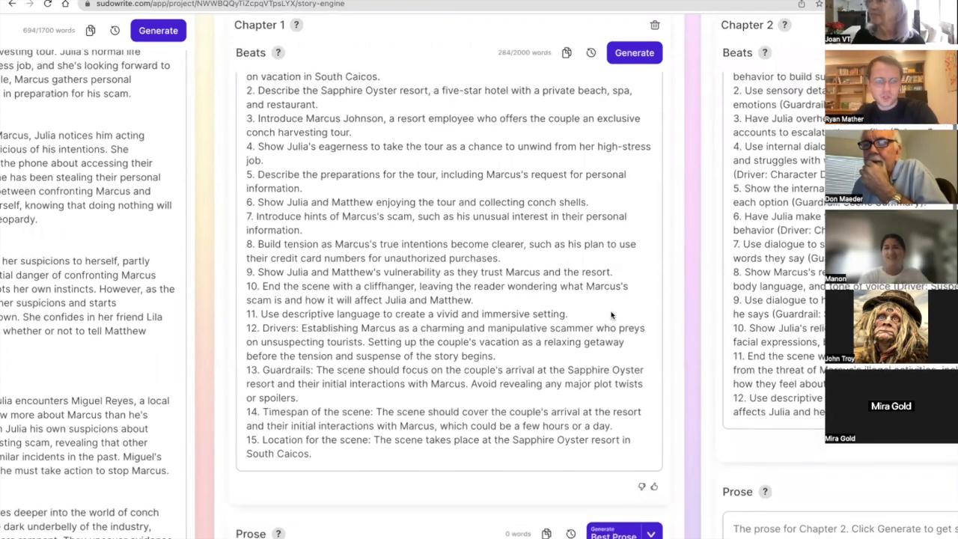
scroll(612, 315, "up", 3)
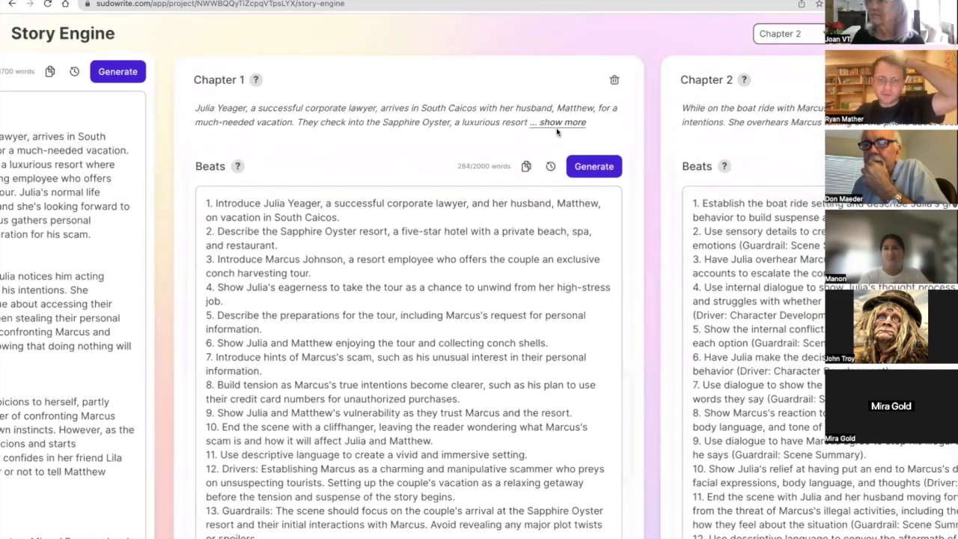
Expand Chapter 1's full summary and read it against the beats, highlighting beat 15 on location and beat 7 on the scam hints.
left_click(558, 123)
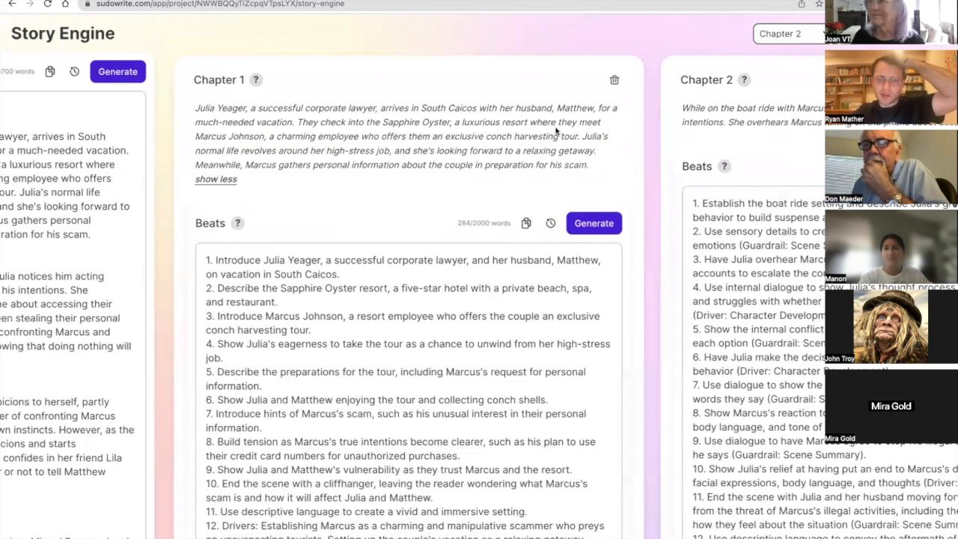
double_click(239, 119)
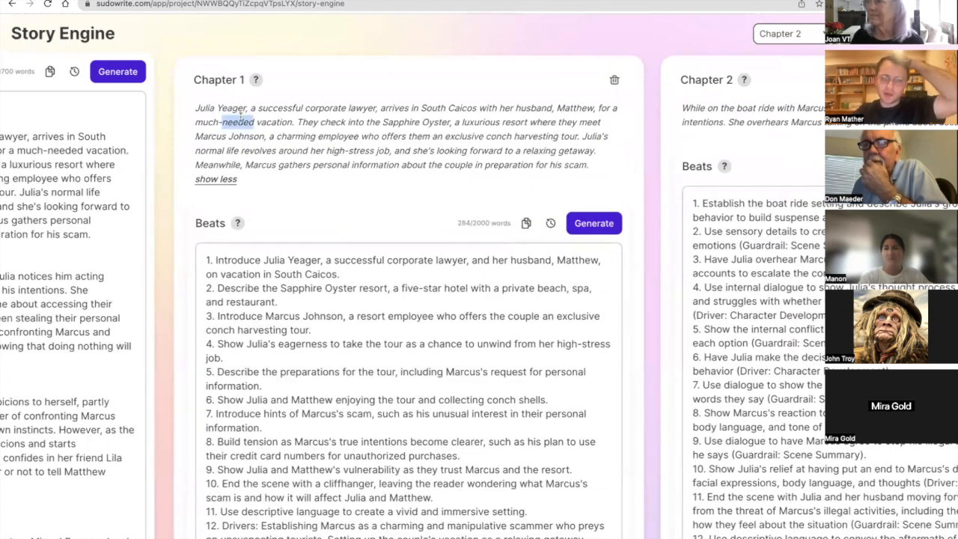
triple_click(239, 118)
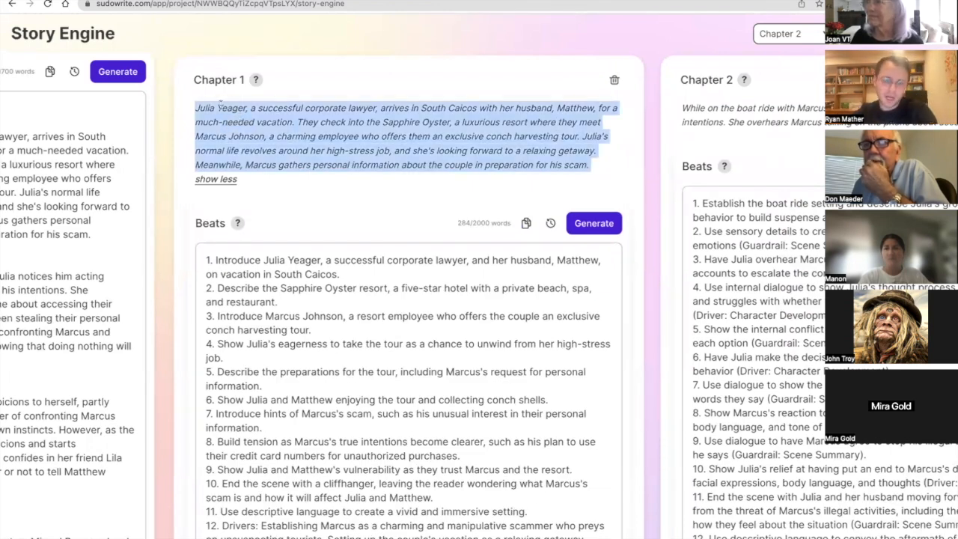
left_click(219, 107)
left_click_drag(195, 108, 368, 131)
left_click(371, 133)
scroll(375, 138, "down", 1)
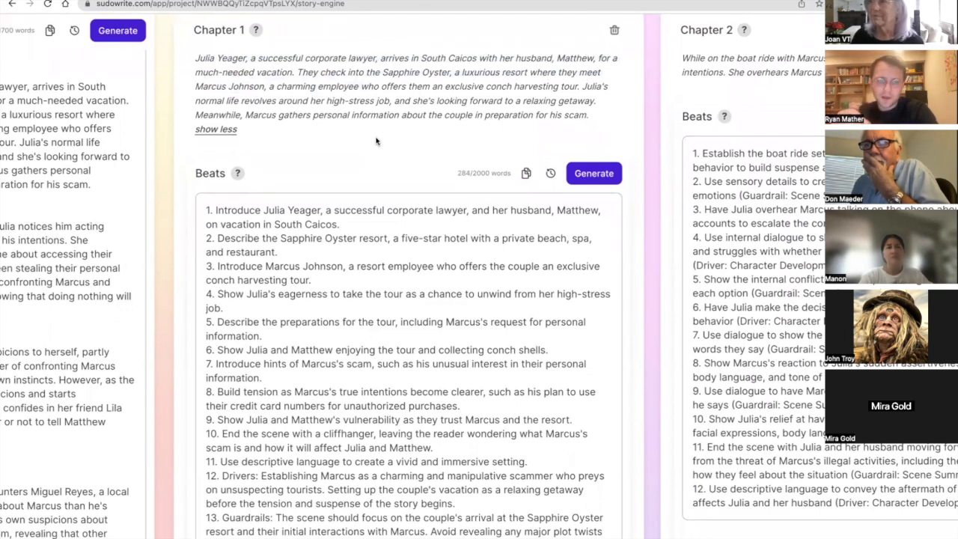
scroll(377, 141, "down", 2)
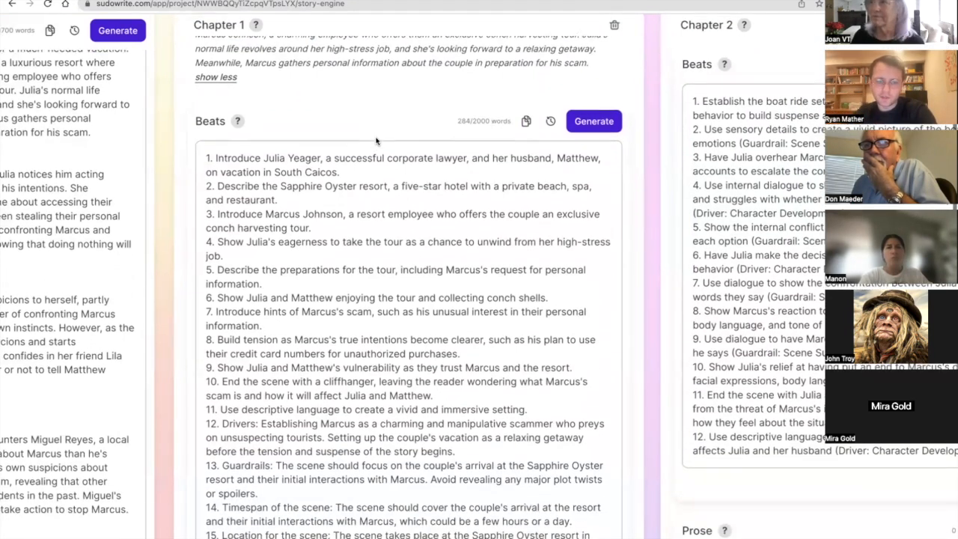
triple_click(302, 483)
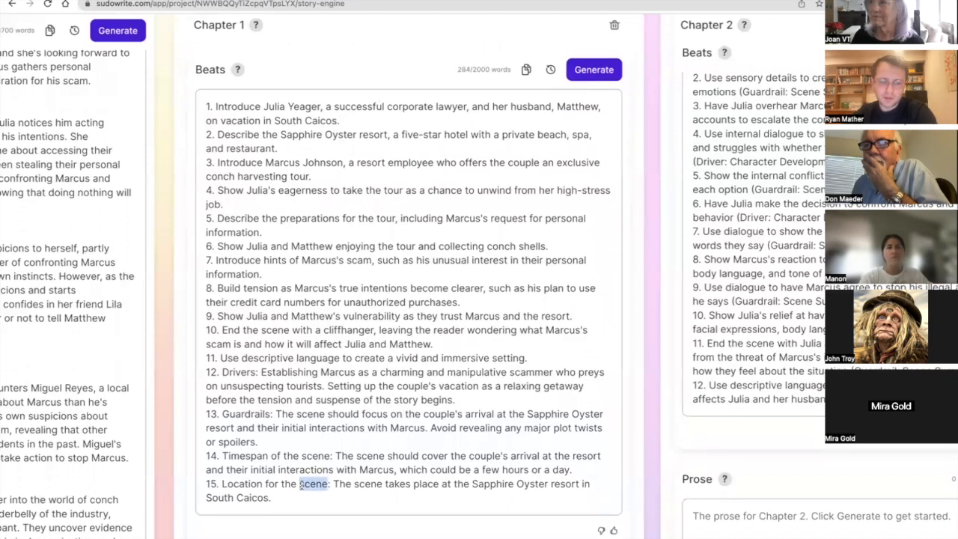
scroll(299, 490, "down", 1)
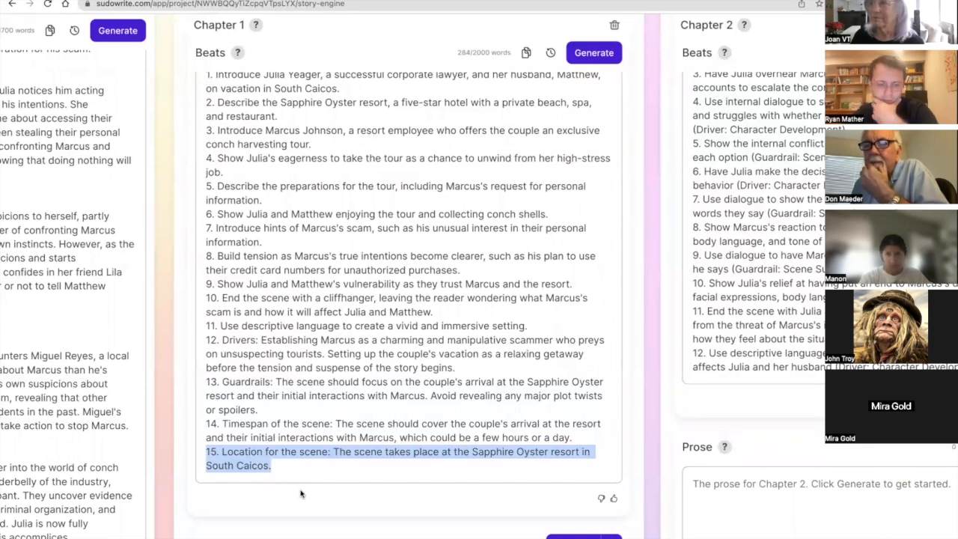
scroll(244, 367, "up", 1)
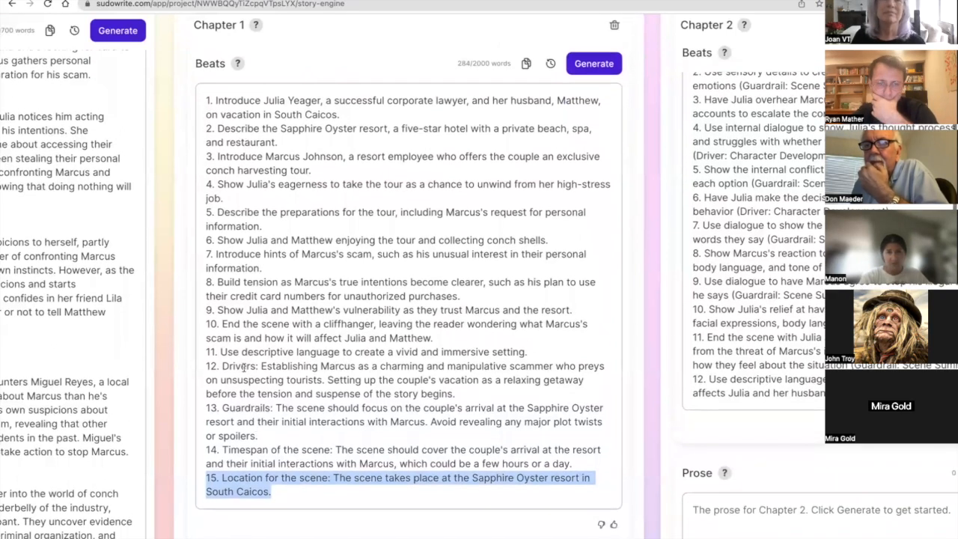
triple_click(247, 267)
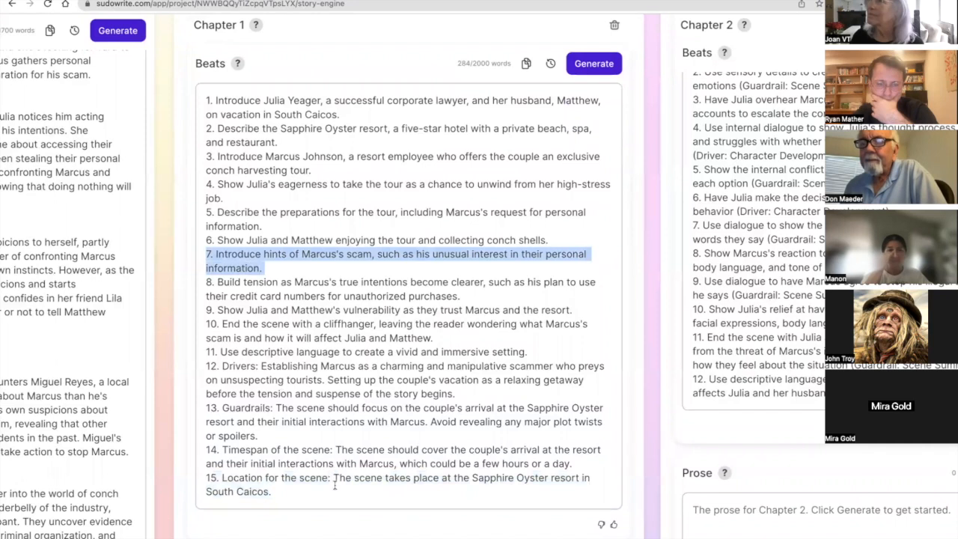
Append the bracketed instruction "[Make this a cliffhanger]" to the end of Chapter 1's last beat.
left_click(344, 506)
type("Make this a cliffhanger")
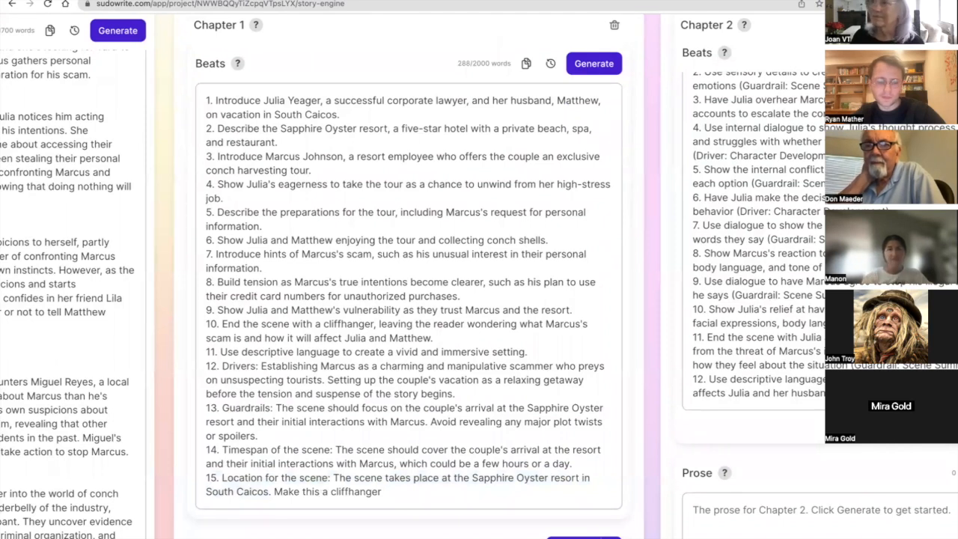
key("BackSpace")
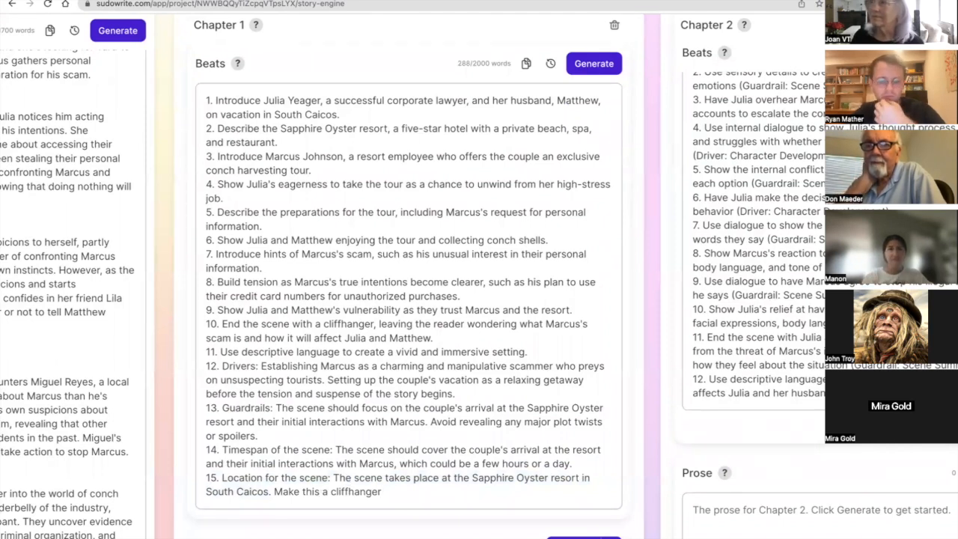
type("]")
left_click(275, 491)
type("[")
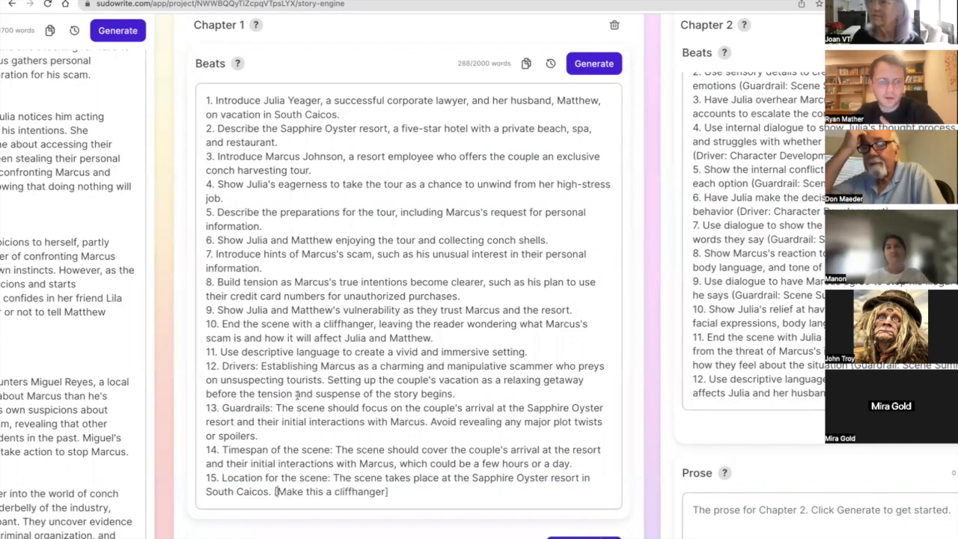
Replace "on" with "arriving to their" before "vacation in South Caicos" in Chapter 1's beat 1.
triple_click(256, 257)
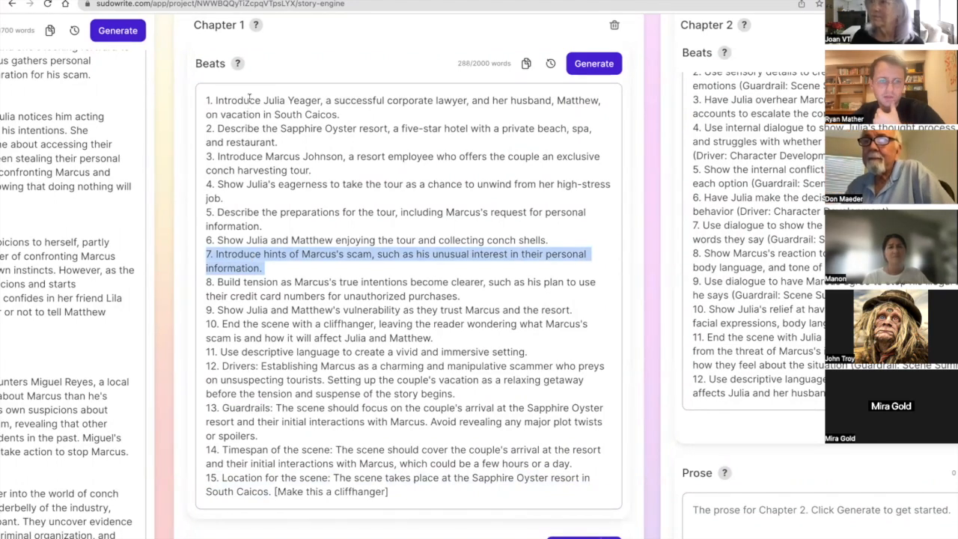
double_click(212, 115)
type("arriving to th")
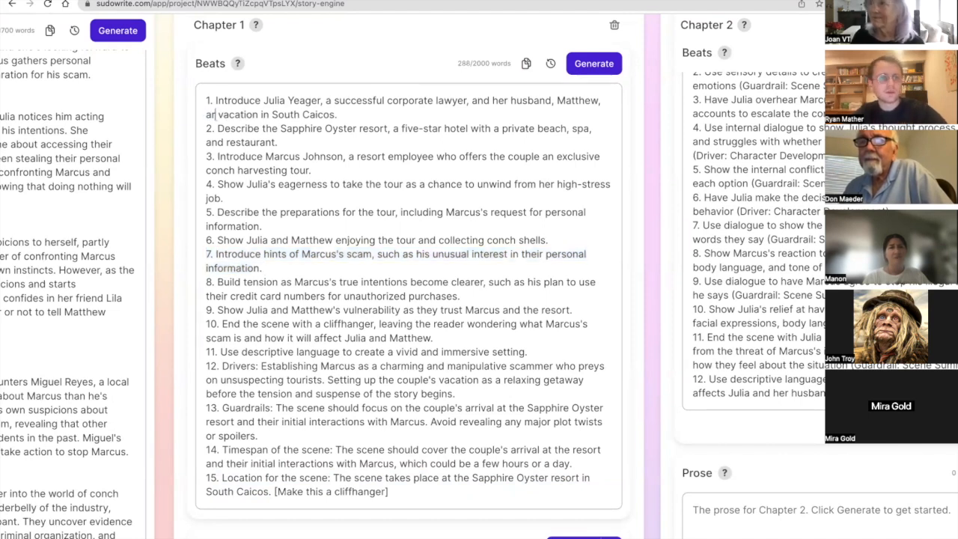
type("eir")
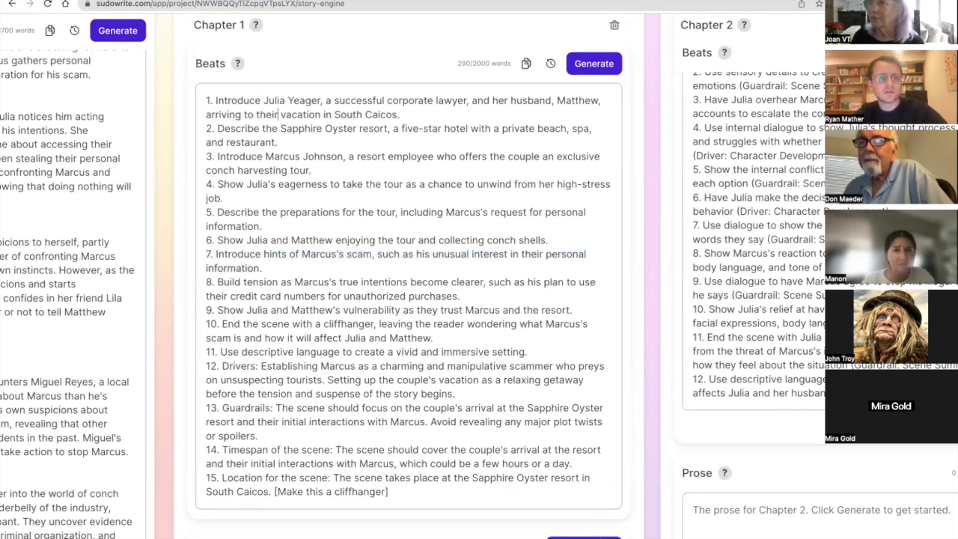
Append to beat 1: "Describe the plane as small and crafty and uses lots of sensory descriptions of the island including smells.".
left_click(402, 110)
type("Describe the ")
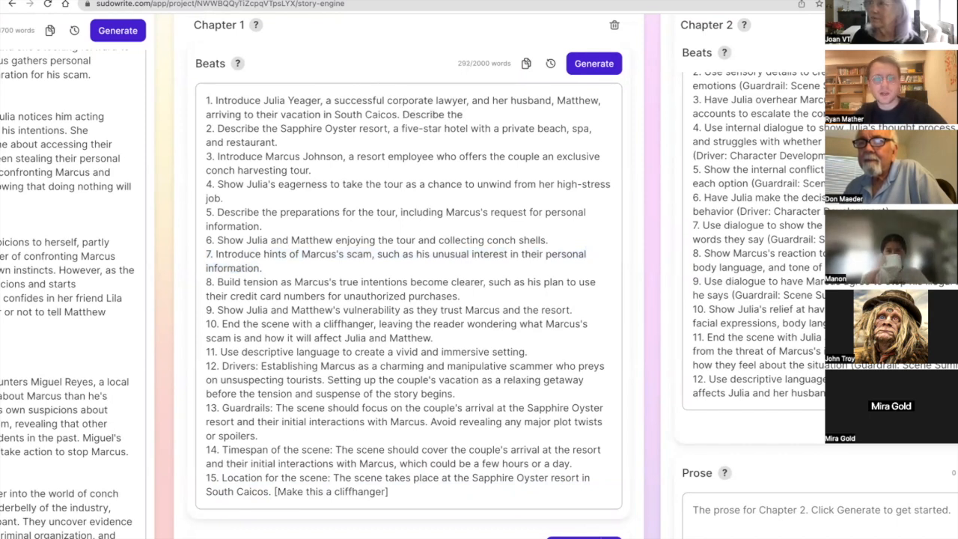
type("plane as small and")
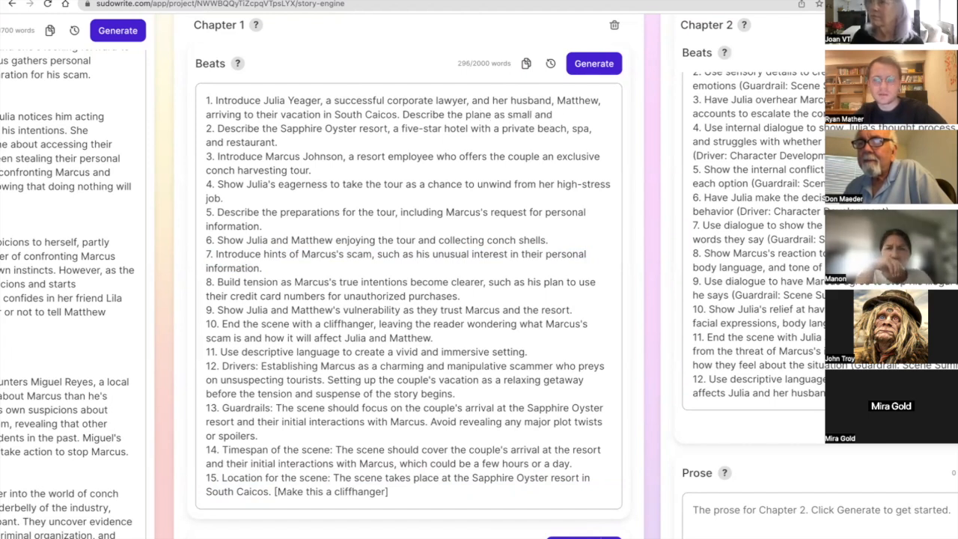
type(" crafty a")
key("BackSpace")
type("and ")
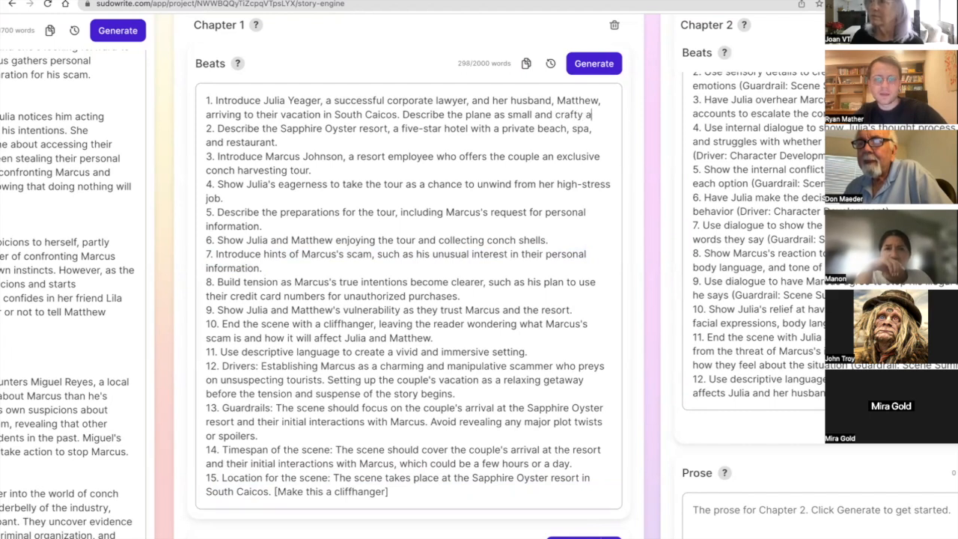
type("uses lo")
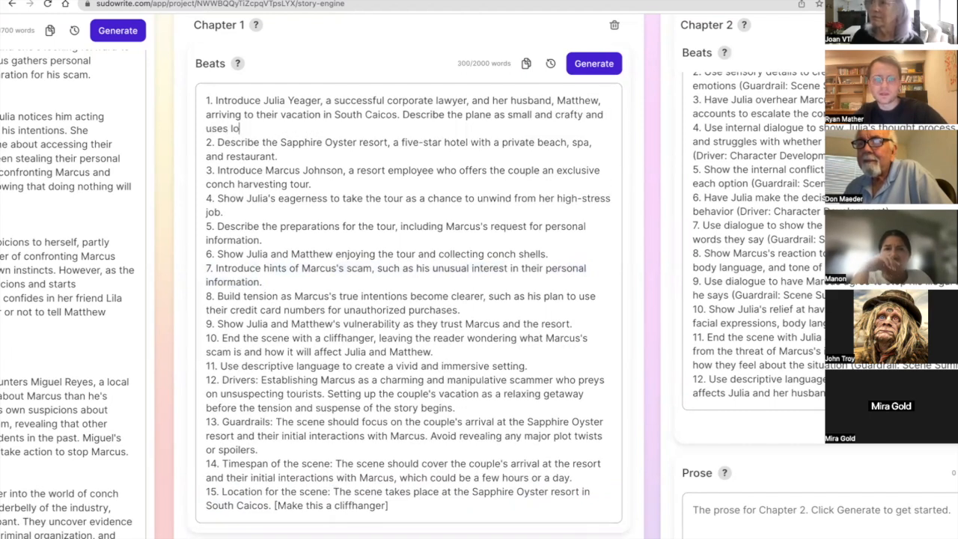
type("ts of senosory descriptions")
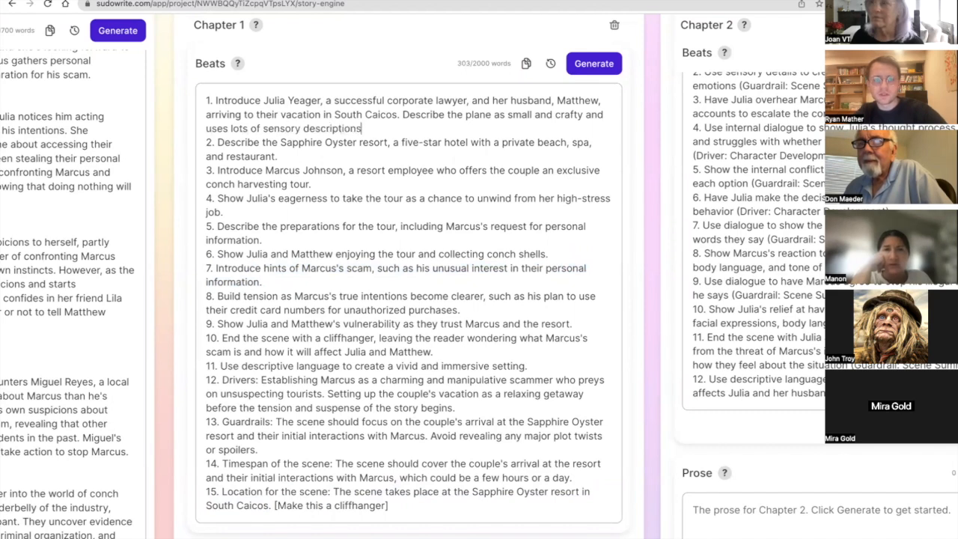
type(" of the ex")
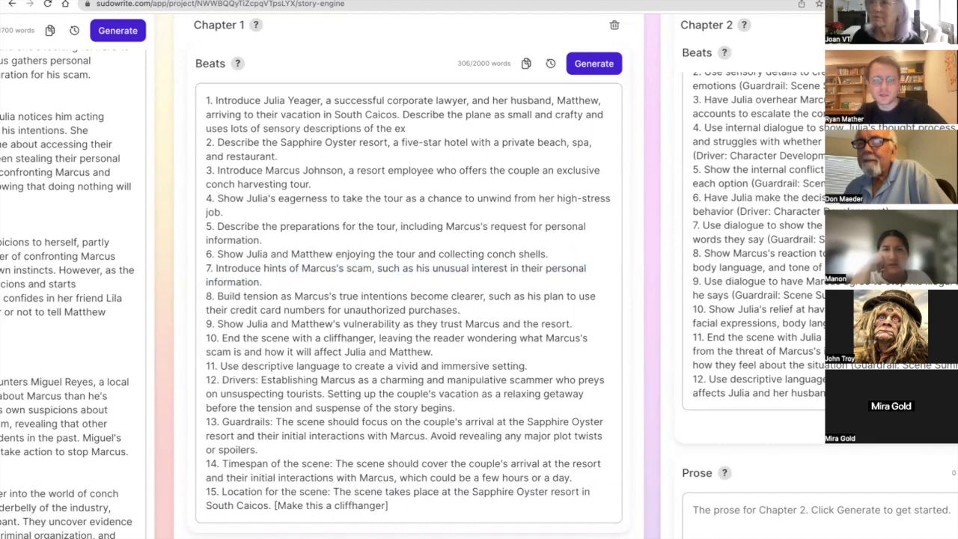
type("land including smells.")
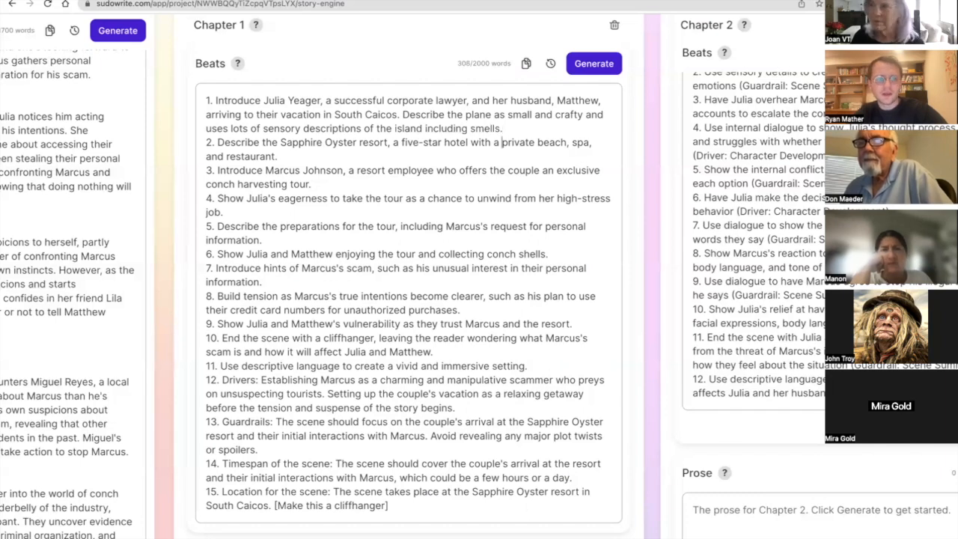
Reword the opening of beat 2 to "Describe the journey to the Sapphire Oyster resort".
left_click(278, 157)
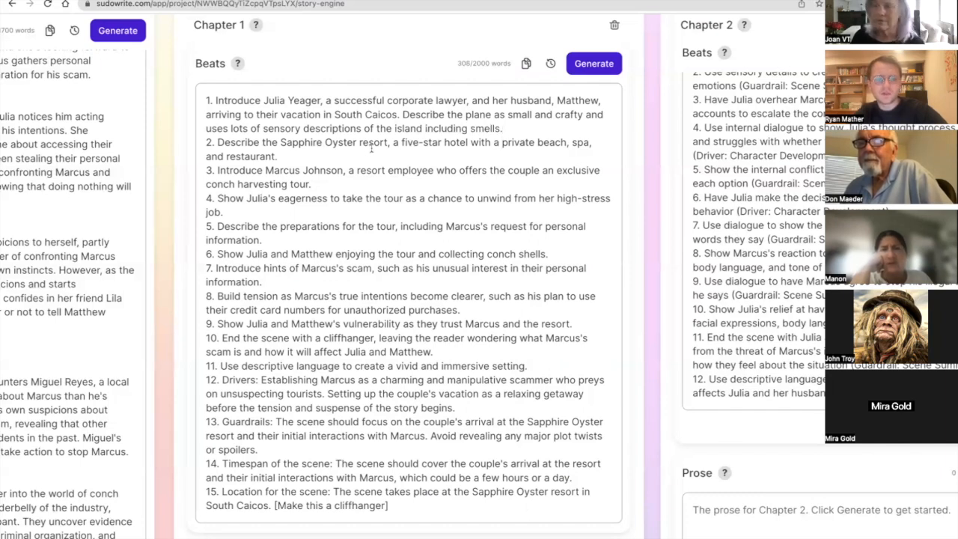
type("journey to ")
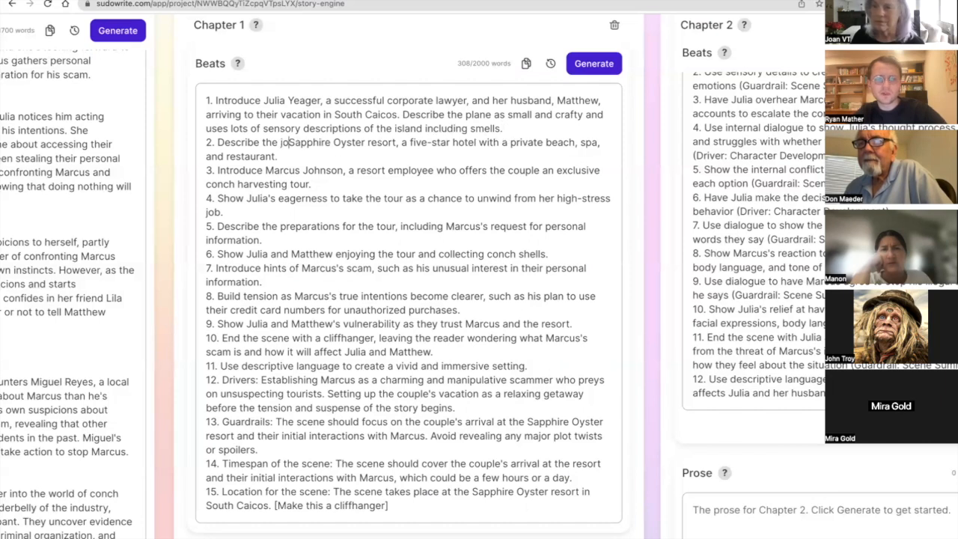
type("the ")
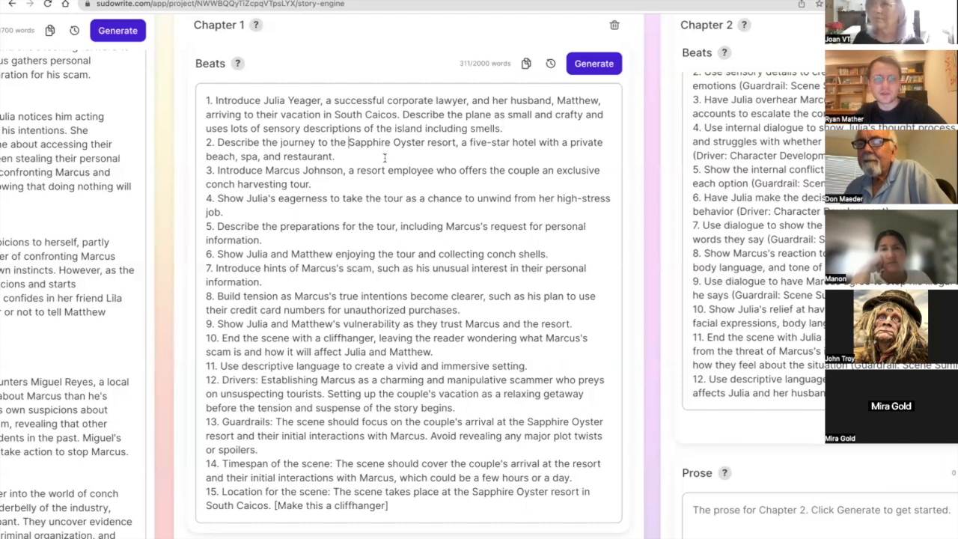
type("guided")
Insert "guided by Marcus who appears very kind initially. Then describe the" before the five-star hotel wording in beat 2.
scroll(479, 277, "left", 10)
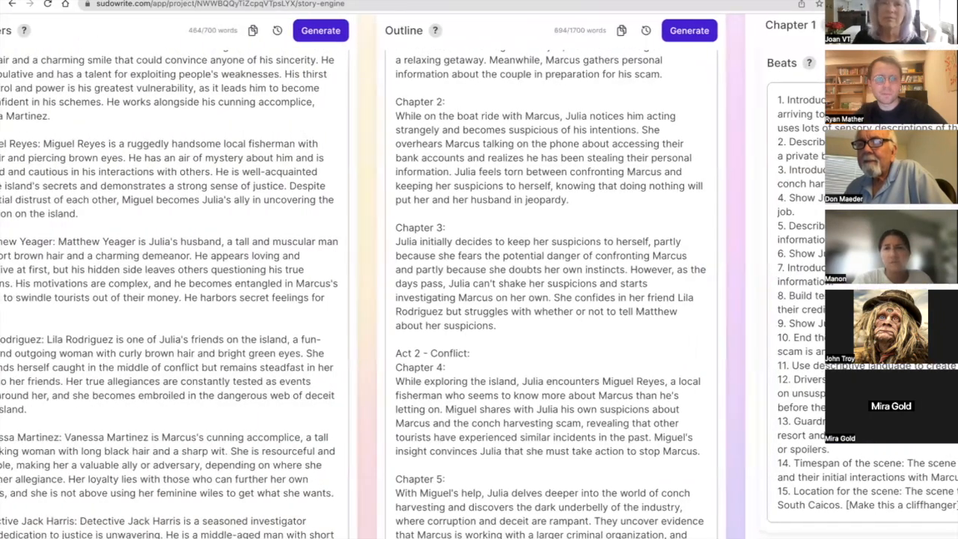
scroll(479, 277, "right", 10)
scroll(601, 142, "right", 1)
left_click(601, 142)
type("who appea")
type("rs very kind initi")
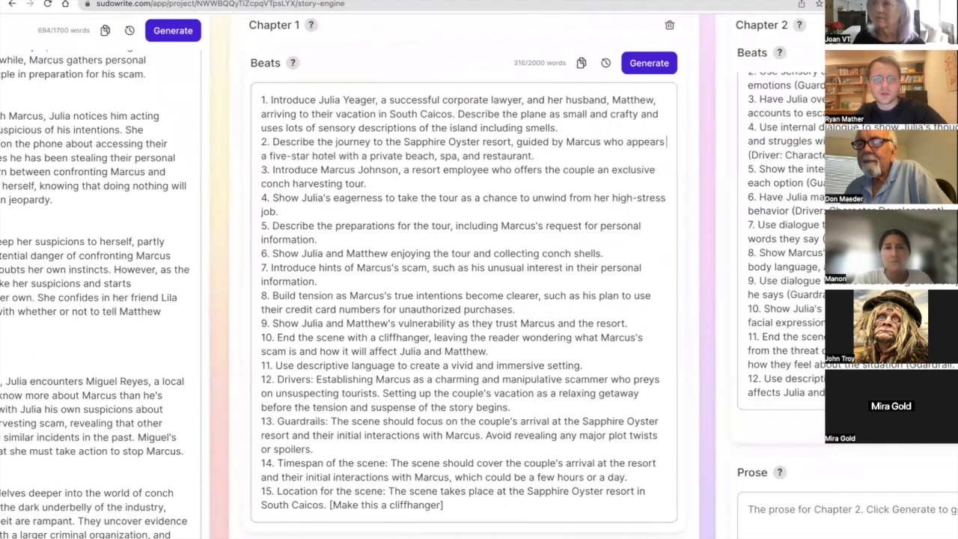
type("ally. Then")
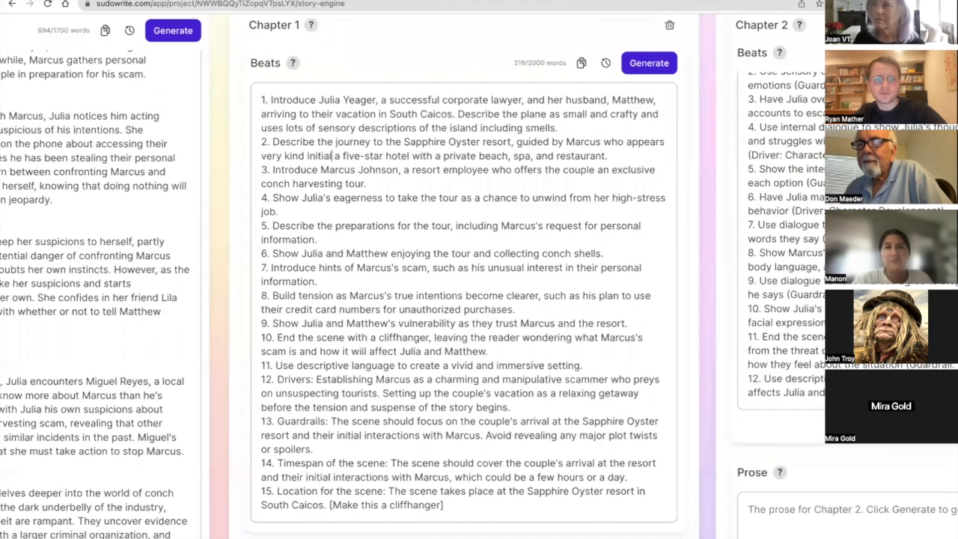
scroll(476, 169, "right", 1)
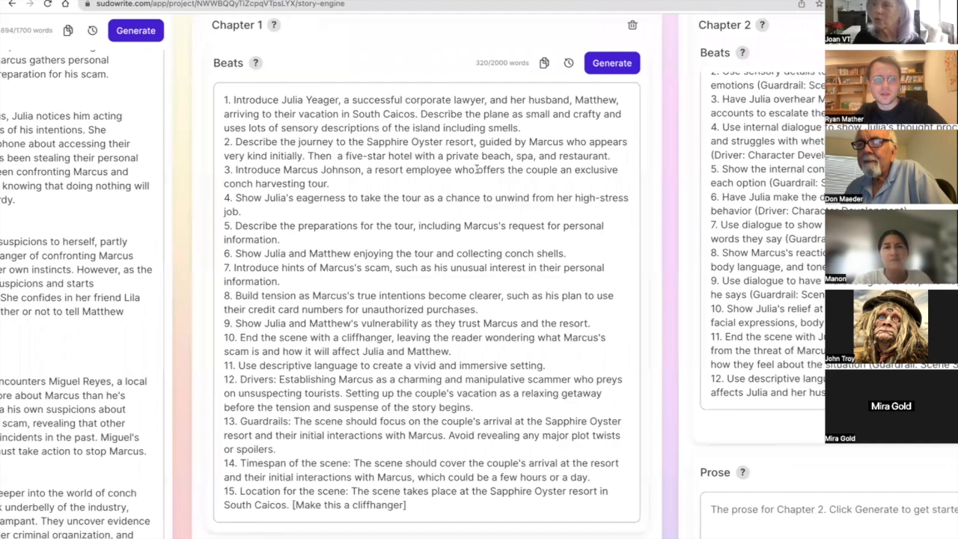
type("describe the")
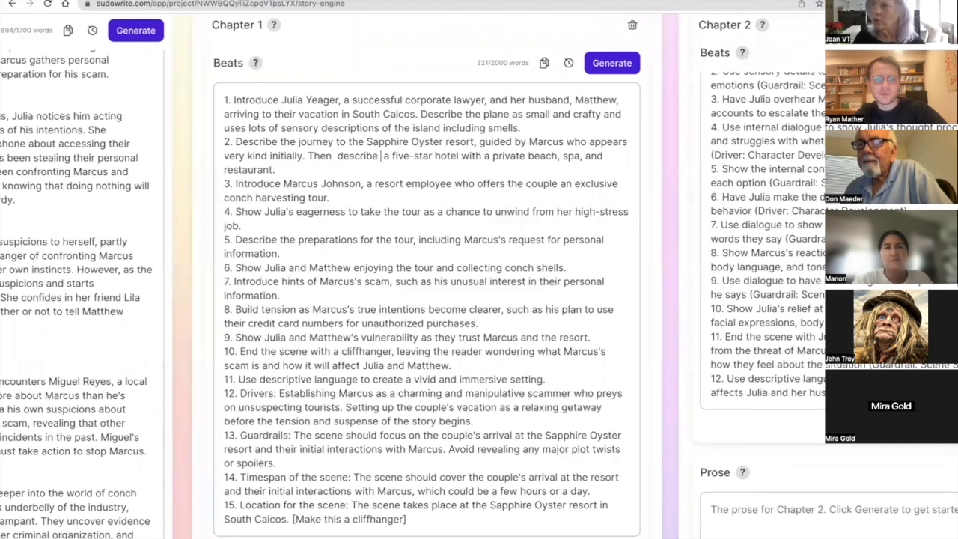
Add to beat 2, before "Then": "During the car ride Marcus introduces the couple to the island and its unique traits.".
left_click(310, 156)
key("Return")
type("The")
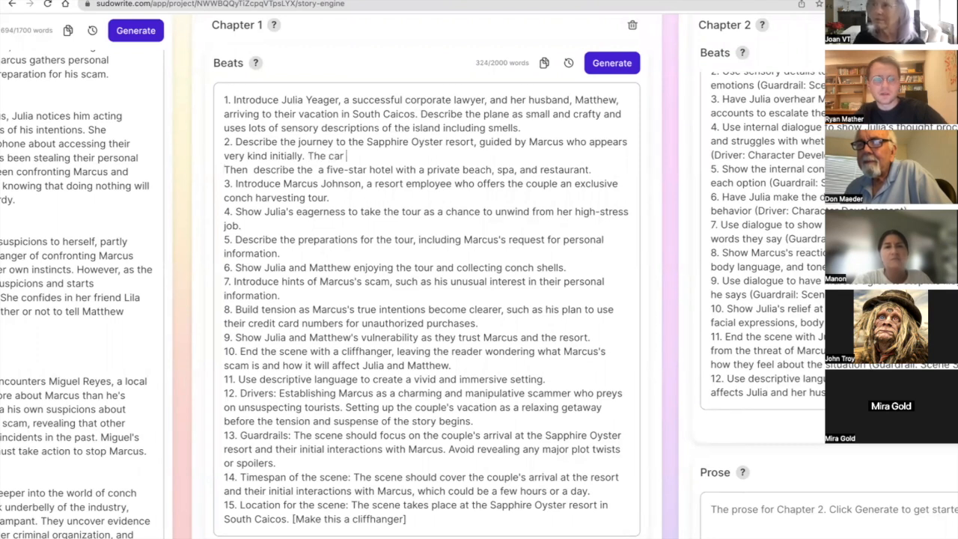
key("BackSpace")
key("BackSpace")
key("BackSpace")
type("During ")
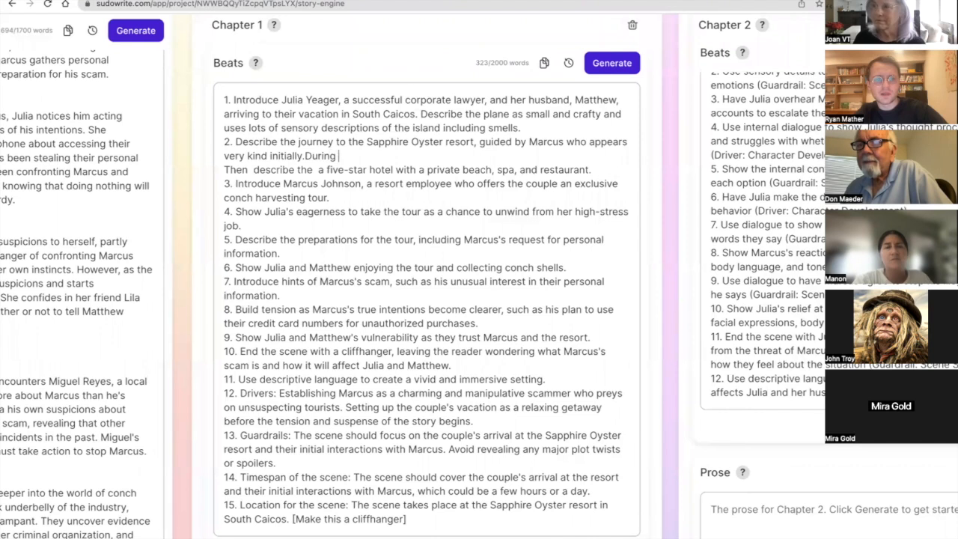
type("ring")
key("BackSpace")
key("BackSpace")
key("BackSpace")
key("BackSpace")
key("BackSpace")
key("BackSpace")
type("uring the car ride Marcus introduces the couple")
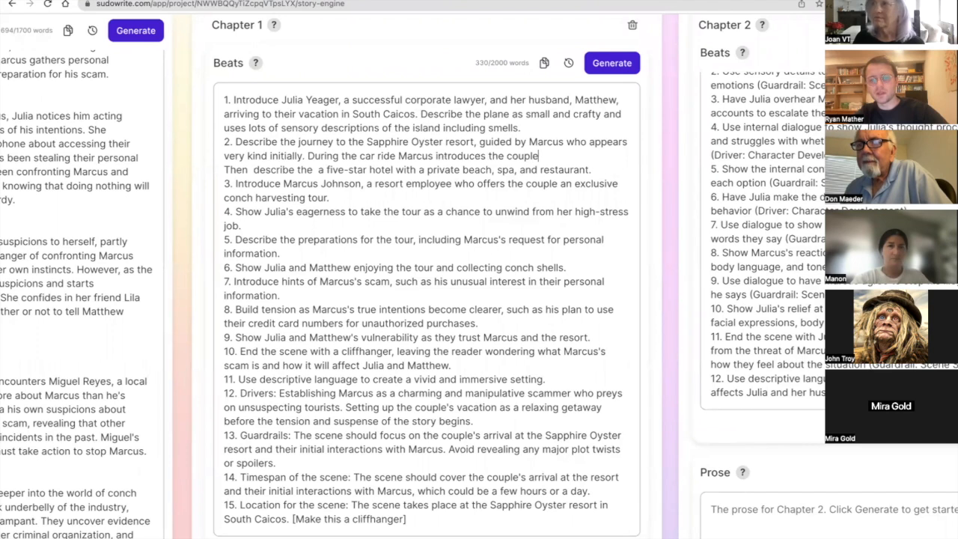
type("and its unq")
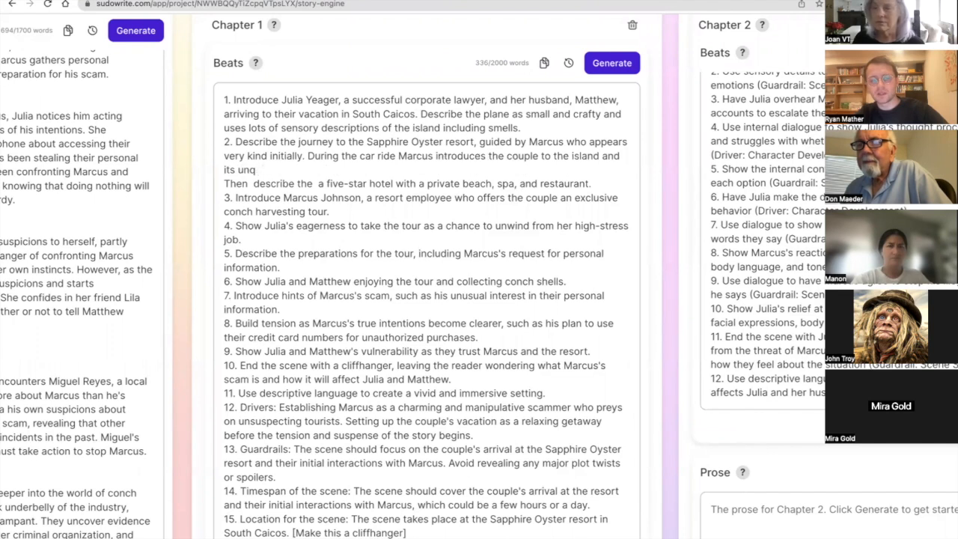
key("BackSpace")
type("ique traits.")
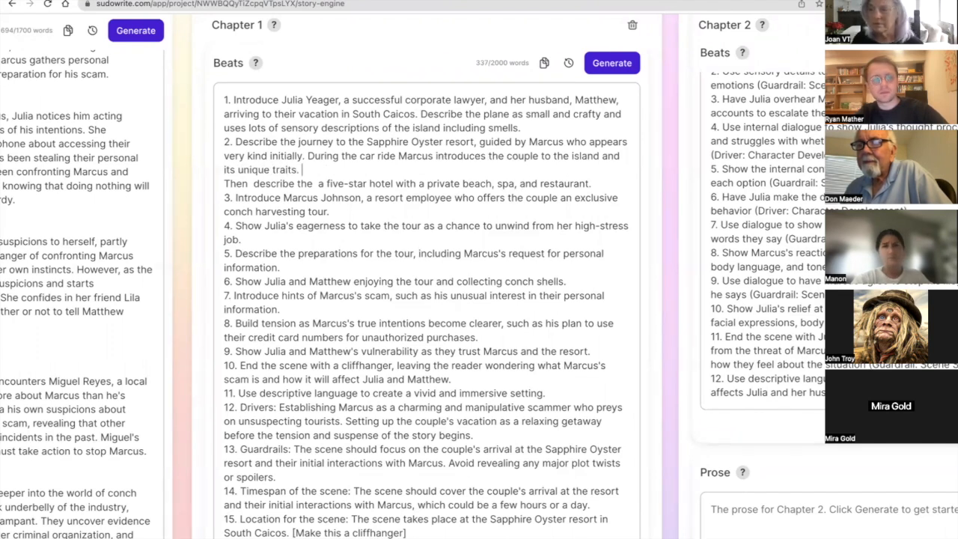
Separate the "Then describe the" hotel sentence from beat 2 with a blank line.
left_click(225, 183)
type("4.")
key("BackSpace")
key("BackSpace")
key("BackSpace")
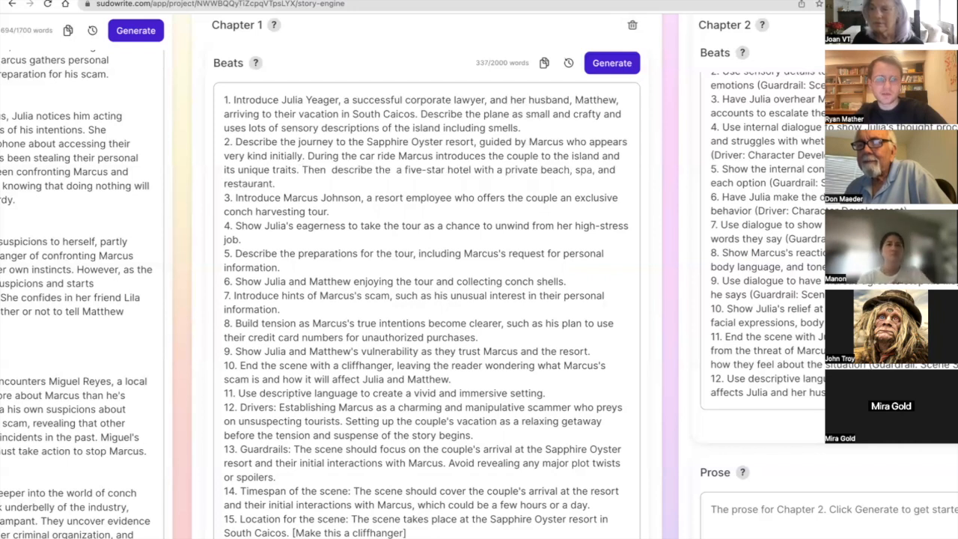
key("Return")
key("Return")
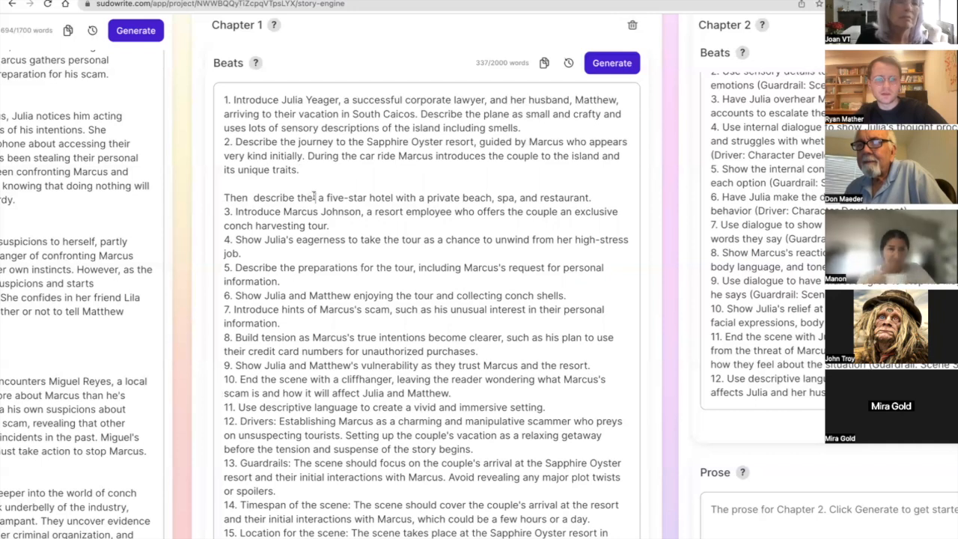
Insert "Sapphire Oyster," after "Then describe the" in the separated hotel sentence.
type("Sap")
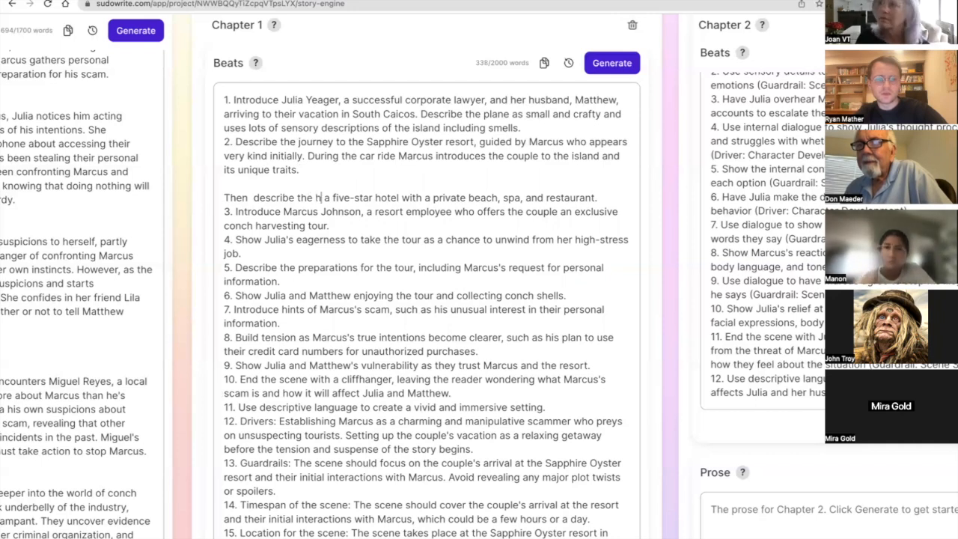
type("phire Oyste")
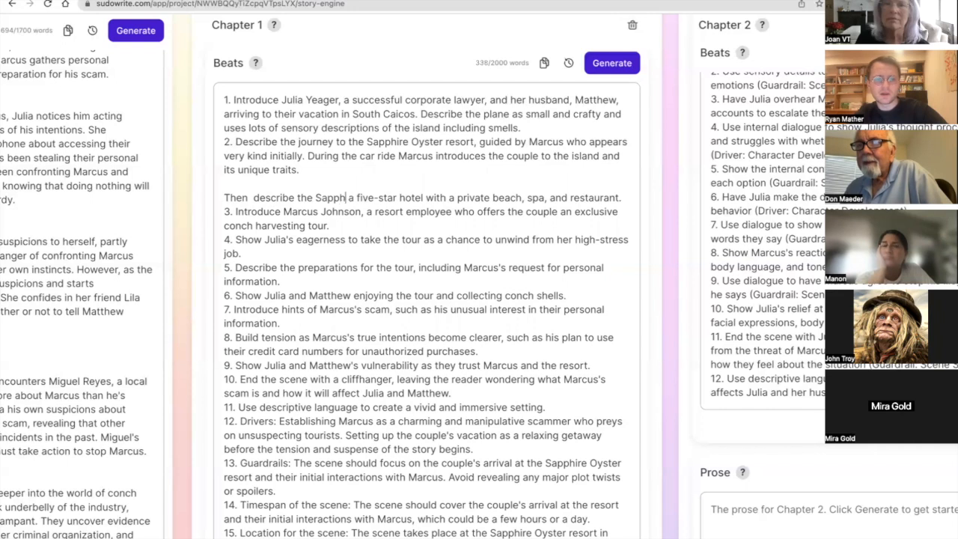
type("r,")
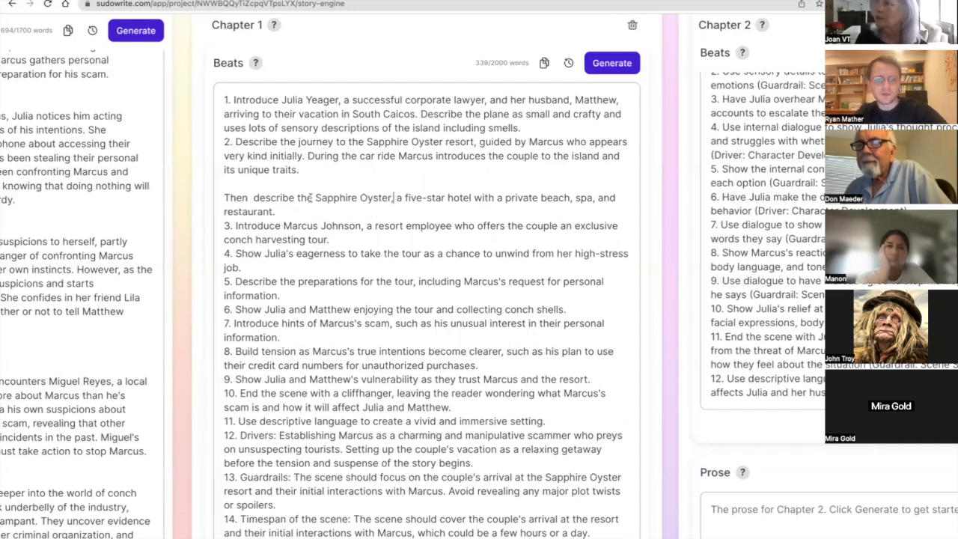
Delete the old beat 3 introducing Marcus and number the Sapphire Oyster description as beat 3.
left_click(236, 225)
key("BackSpace")
key("BackSpace")
key("BackSpace")
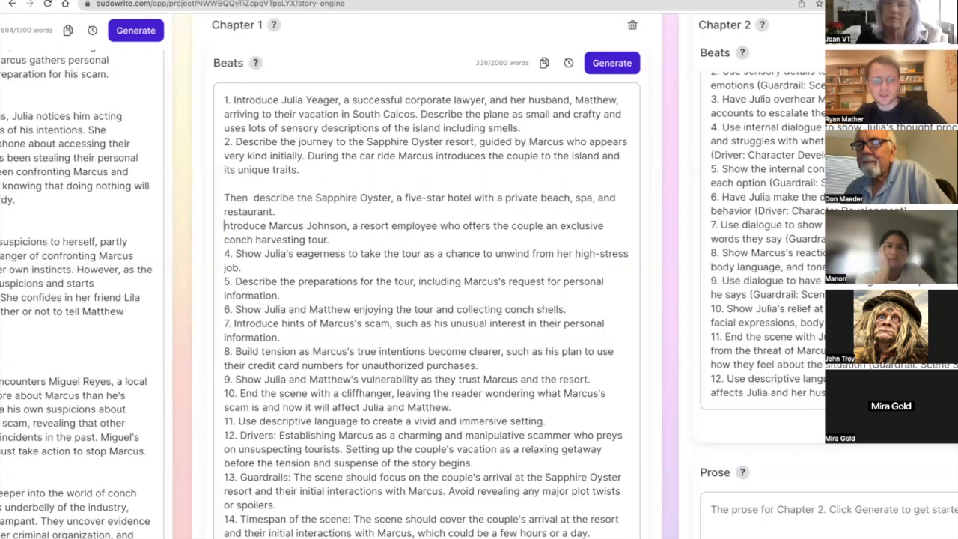
left_click(346, 241, "shift")
key("BackSpace")
key("Up")
key("Up")
type("3.")
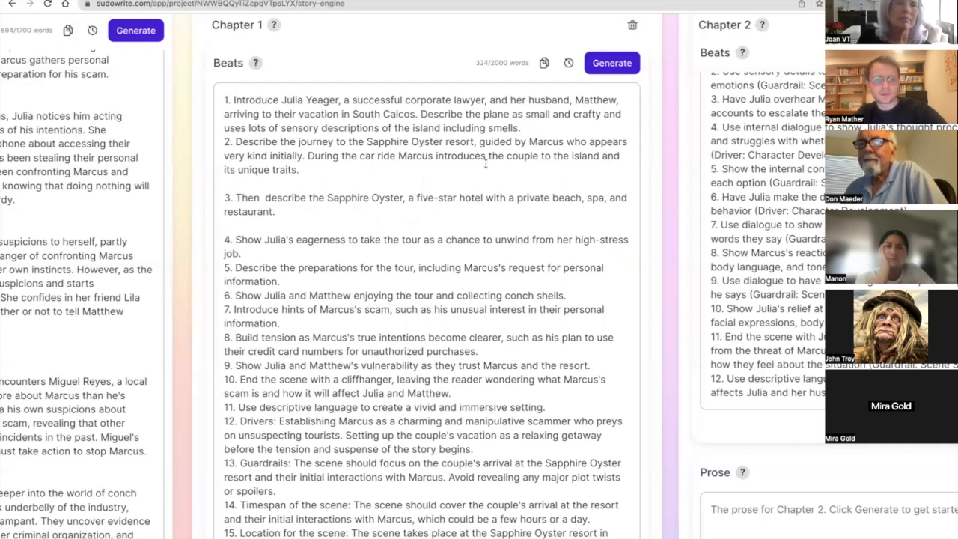
Add "in vivid detail" after "Sapphire Oyster" in beat 3.
left_click(404, 197)
type("in vivid ")
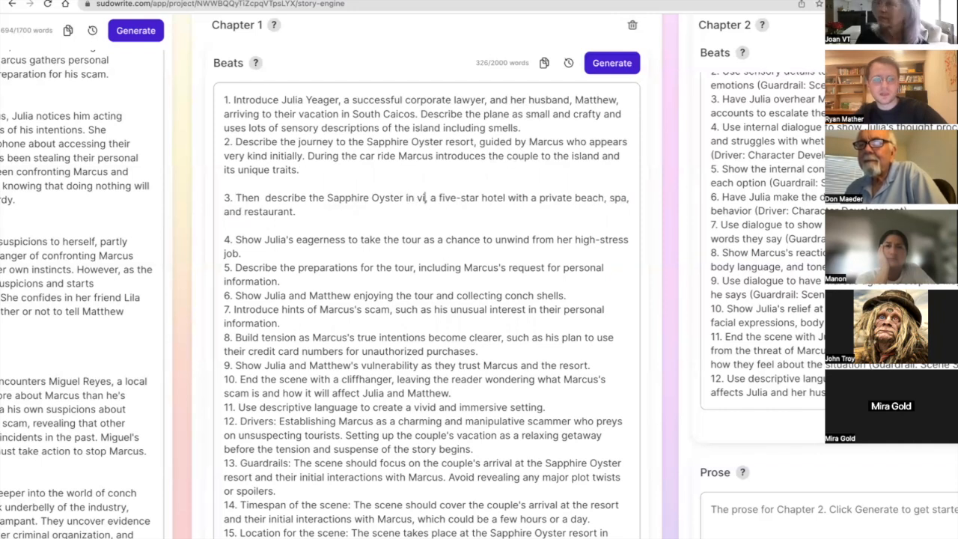
type("detail")
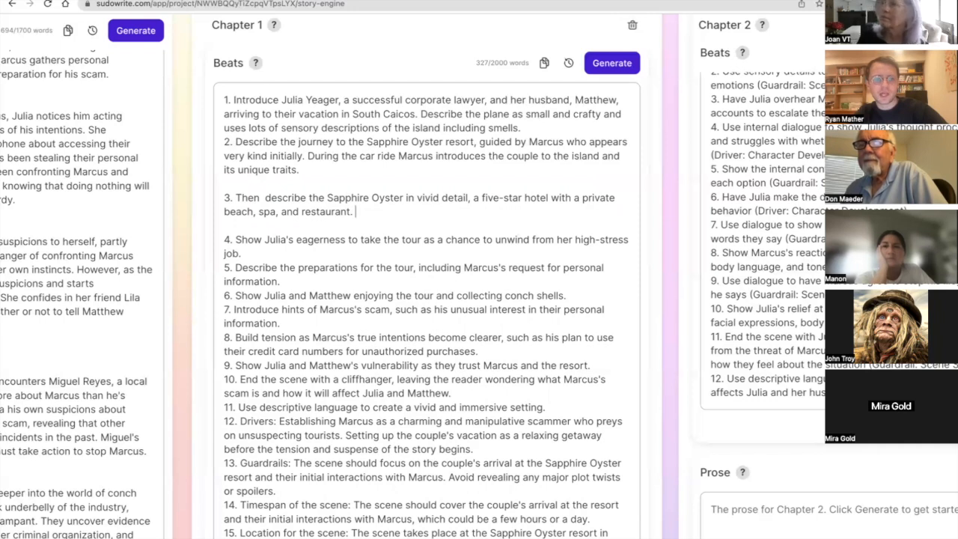
Append "Marcus escorts the couple across the resort grounds." to the end of beat 3.
type("Marcus ex")
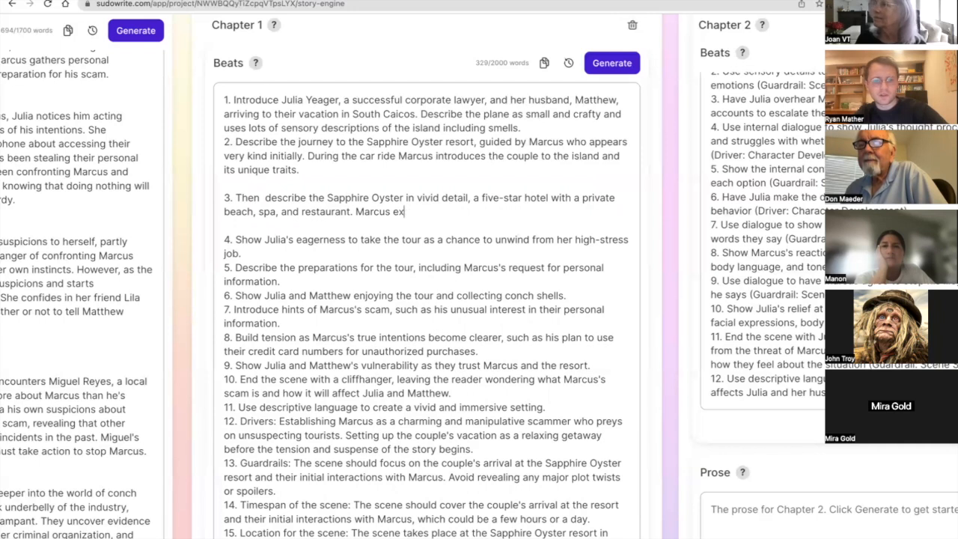
key("BackSpace")
type("scorts the couple across the resort")
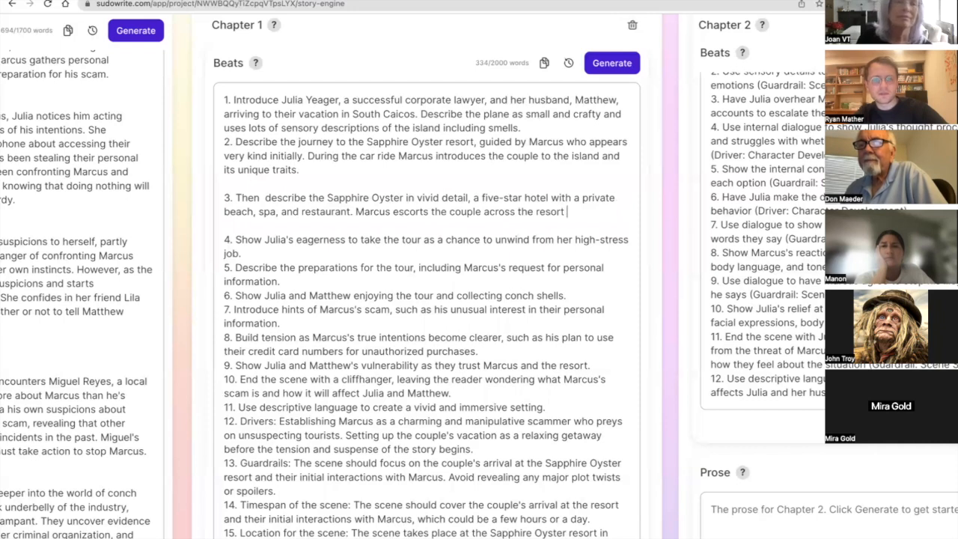
key("BackSpace")
type("unds.")
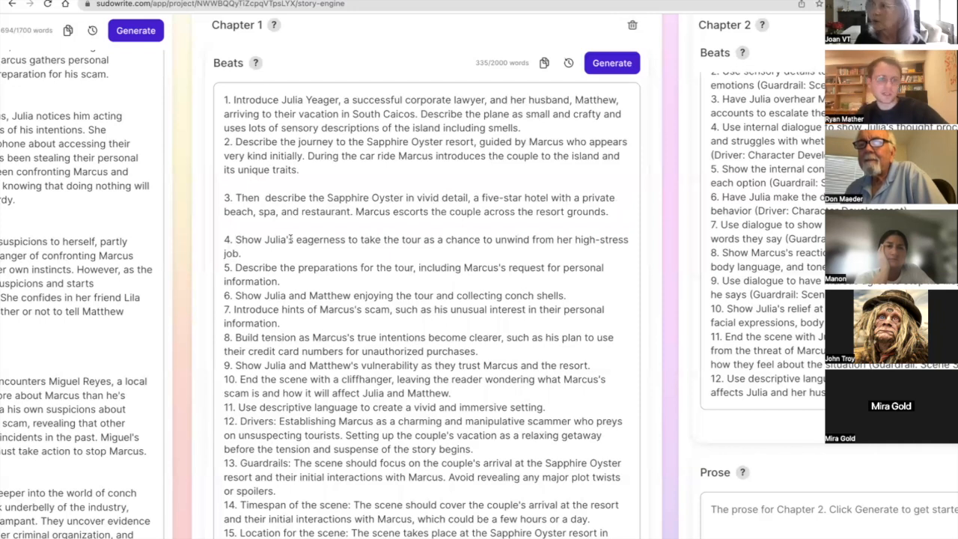
Delete beat 4's text about Julia's eagerness to take the tour, keeping its number, and remove the blank line above it.
triple_click(289, 240)
left_click_drag(241, 268, 241, 254)
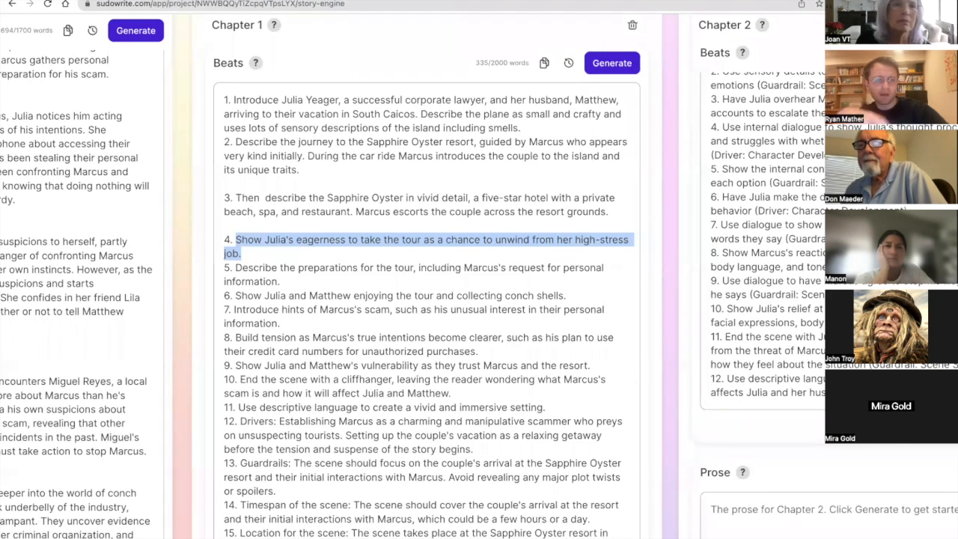
key("BackSpace")
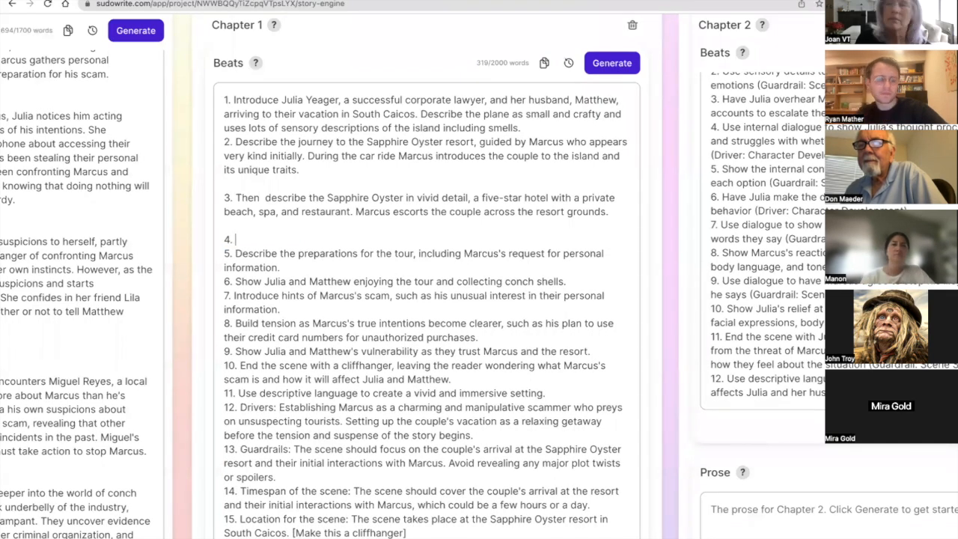
key("BackSpace")
key("Down")
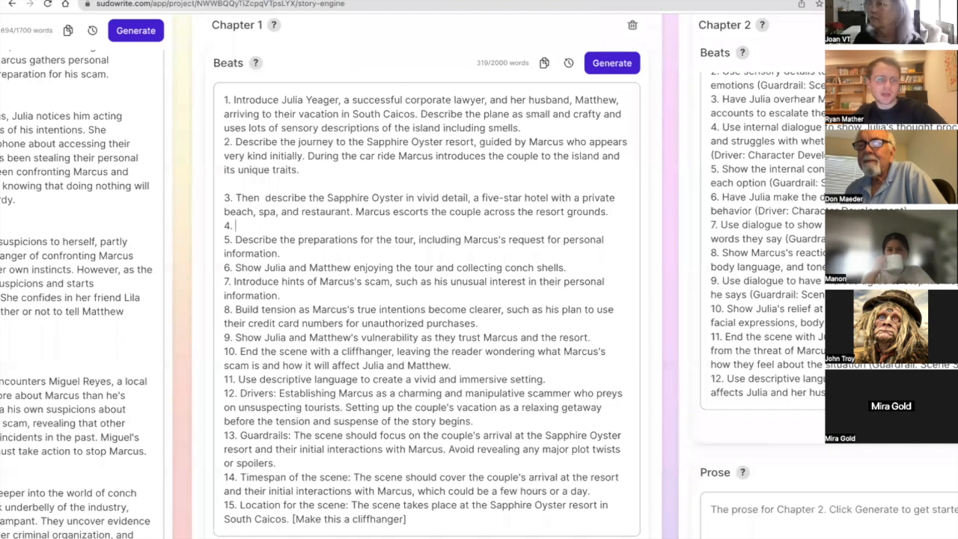
Write beat 4 as "Marcus drops the couple off at their room and they begin to unpack and unwind".
key("Return")
key("Left")
type("Marcus d")
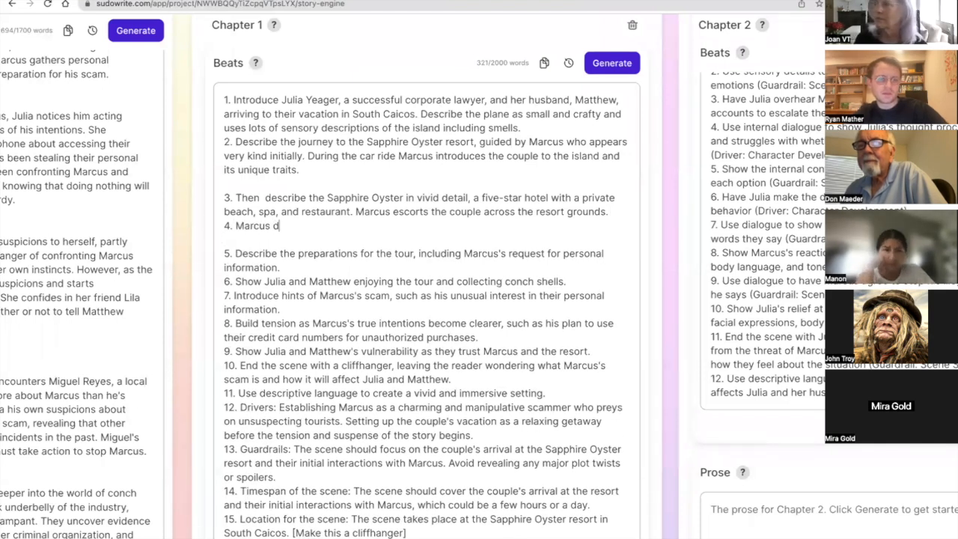
type("rops the couple off a")
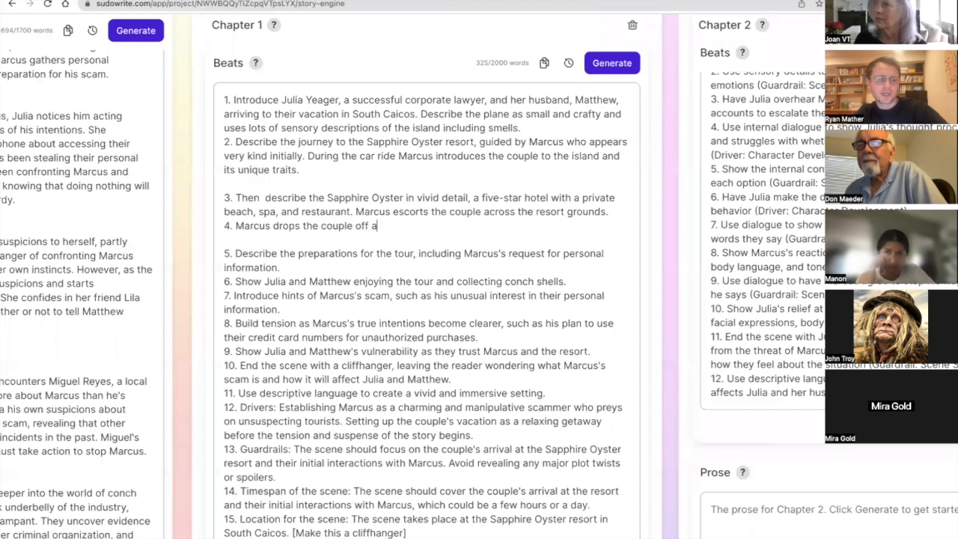
type("t their room and they begin to unpack and unwind.")
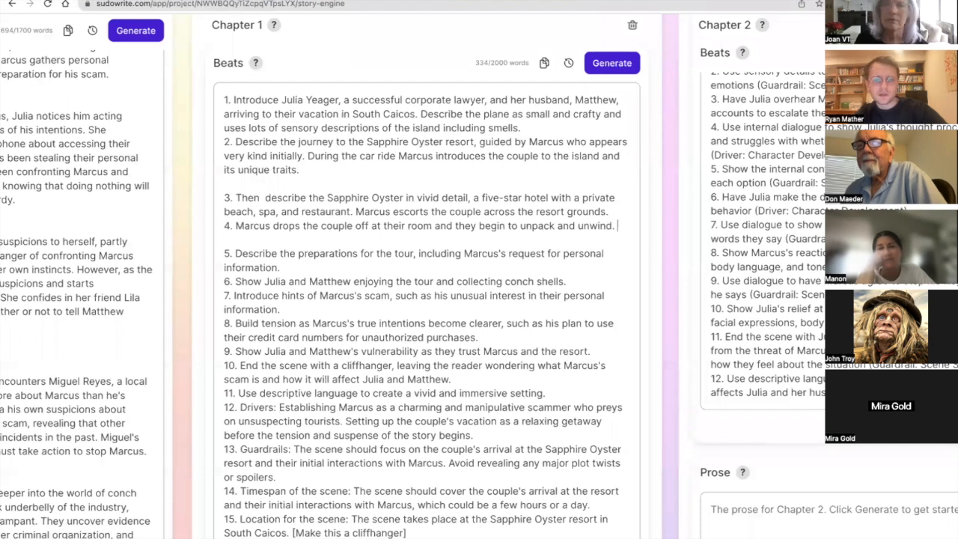
key("BackSpace")
type(", discussing what")
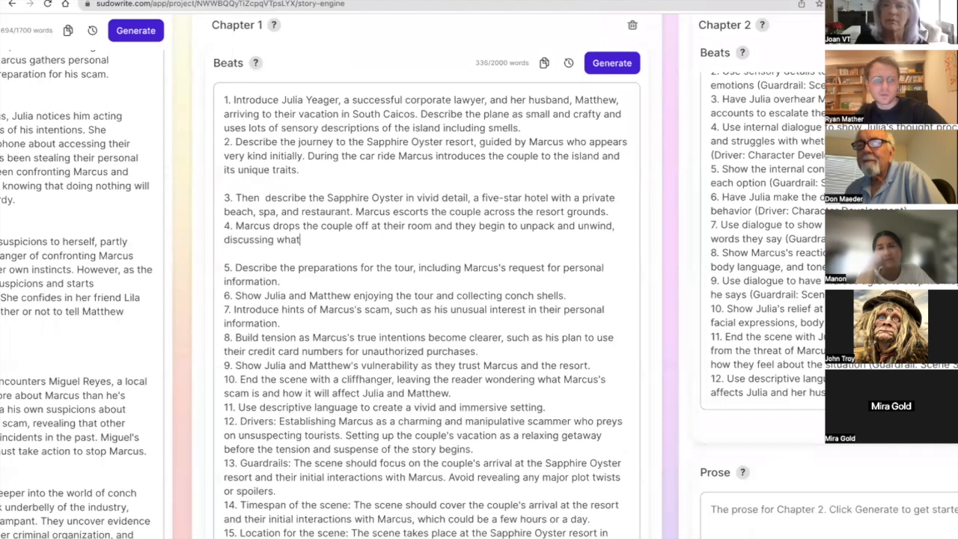
type(" to do first while they are on the island. Mar")
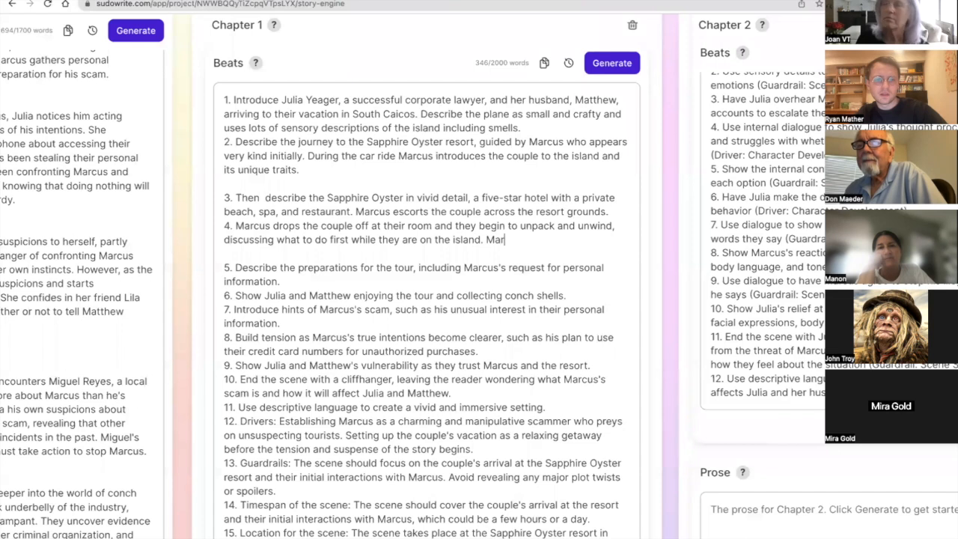
type("cus ask")
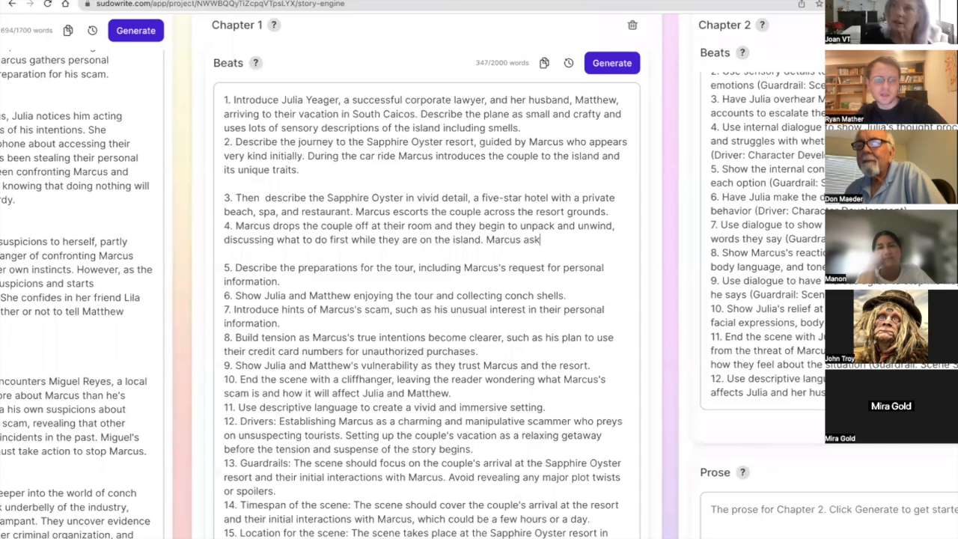
type("s if they need anythin")
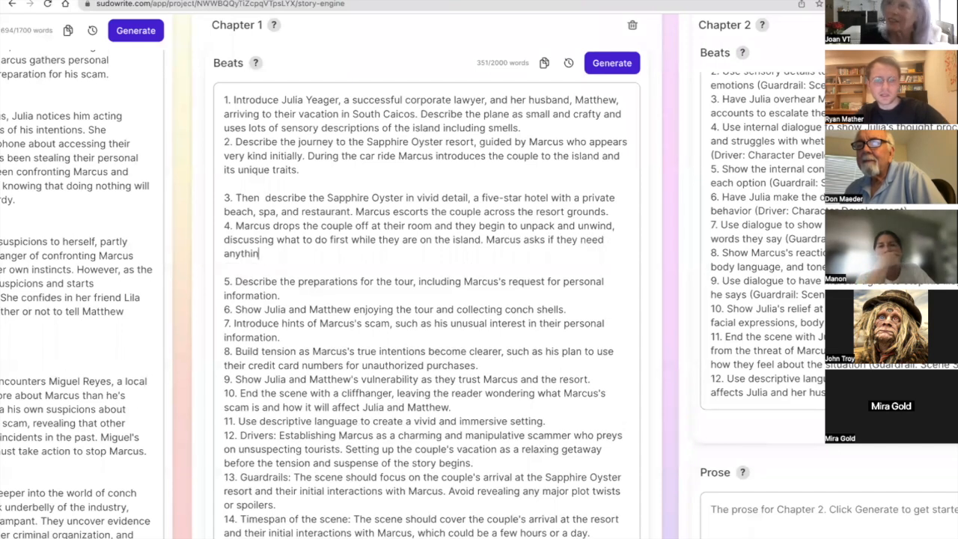
type("g and seems susp")
Append "Marcus asks if they need anything and seems suspiciously clingy." to beat 4, correcting the spelling of "suspiciously".
key("BackSpace")
type("cously clingy.")
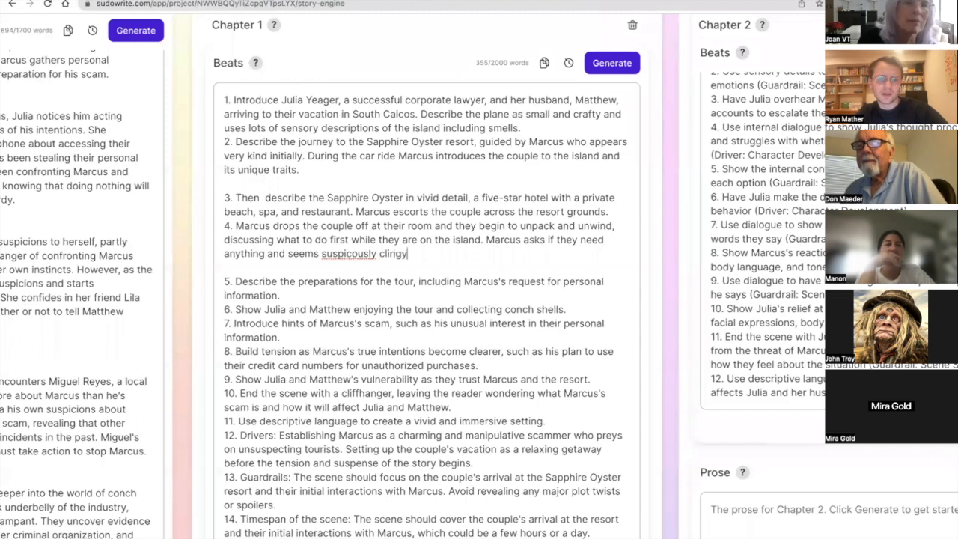
right_click(337, 257)
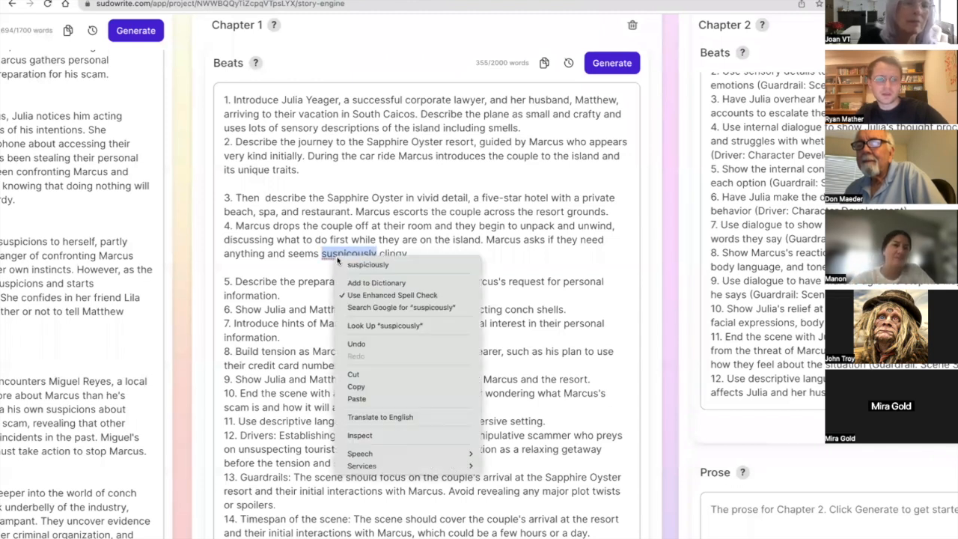
left_click(427, 262)
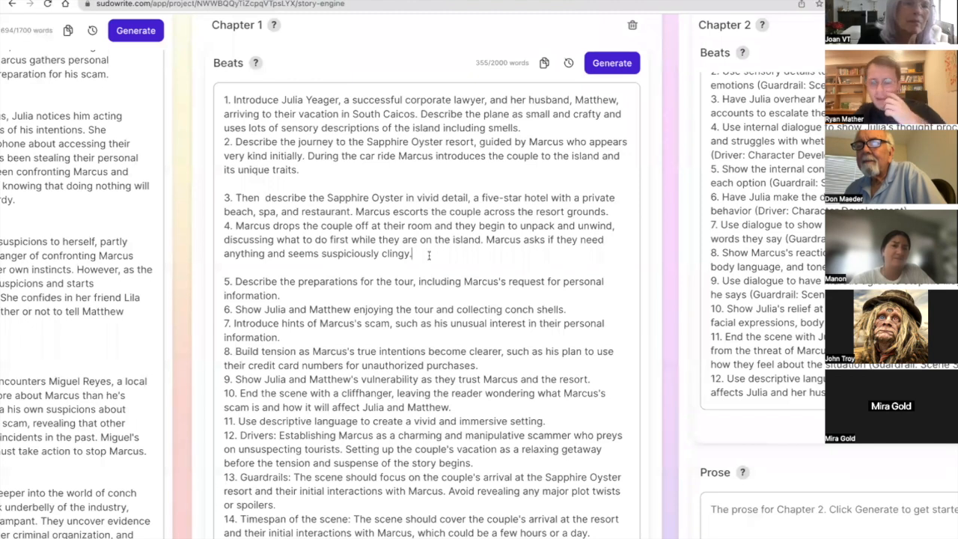
left_click_drag(466, 254, 486, 254)
left_click(486, 235)
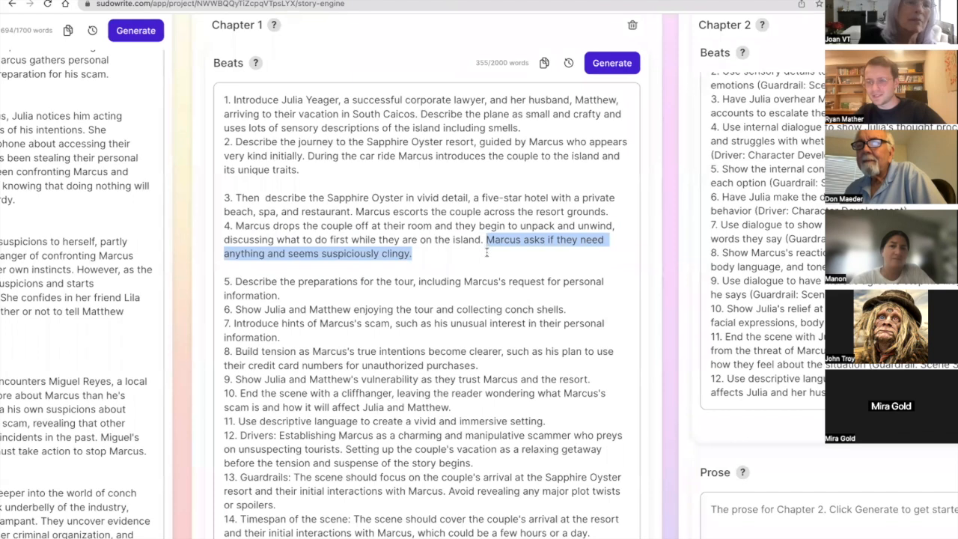
left_click(490, 258)
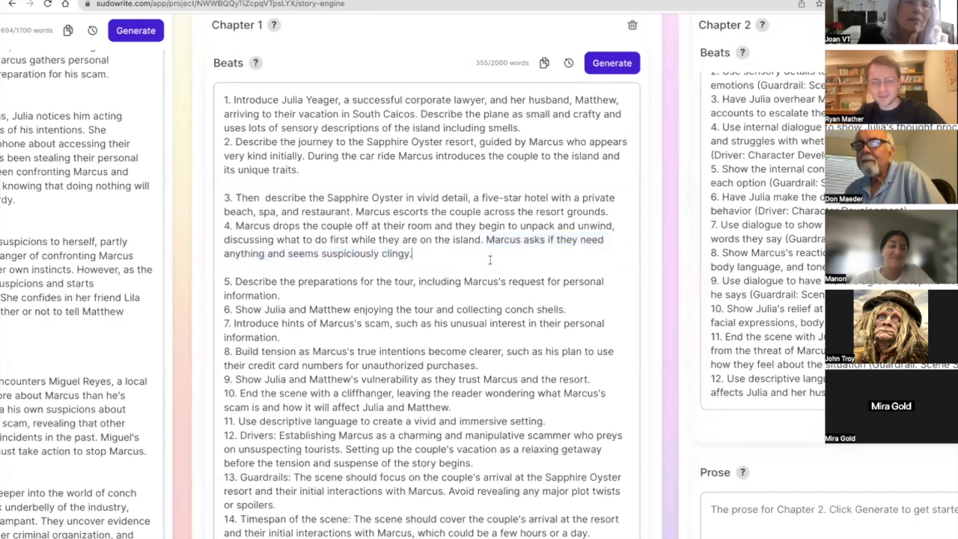
left_click_drag(487, 241, 505, 258)
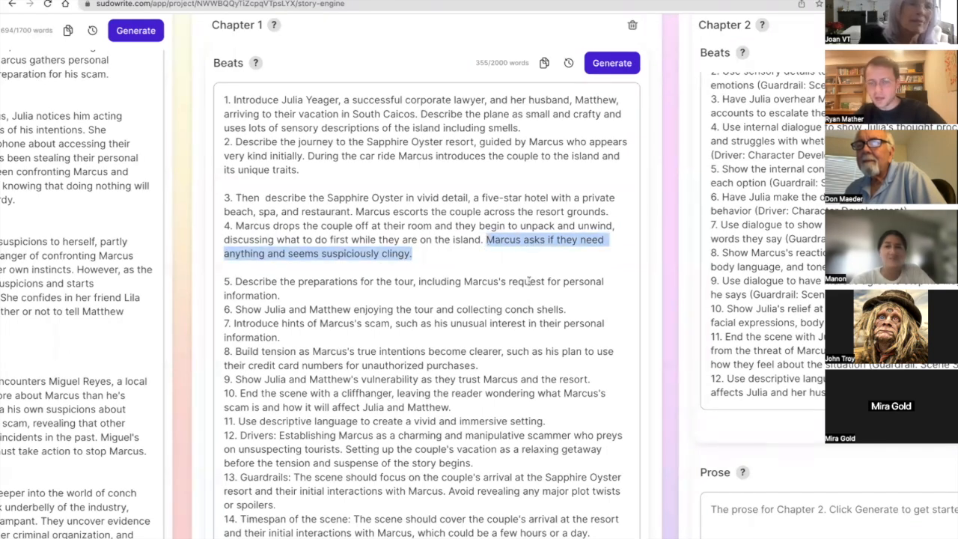
left_click(418, 323)
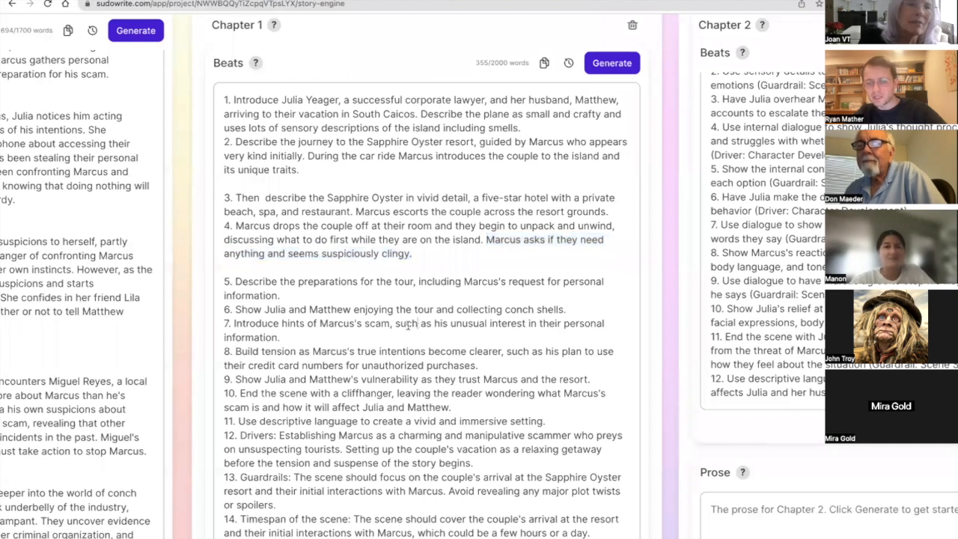
key("Return")
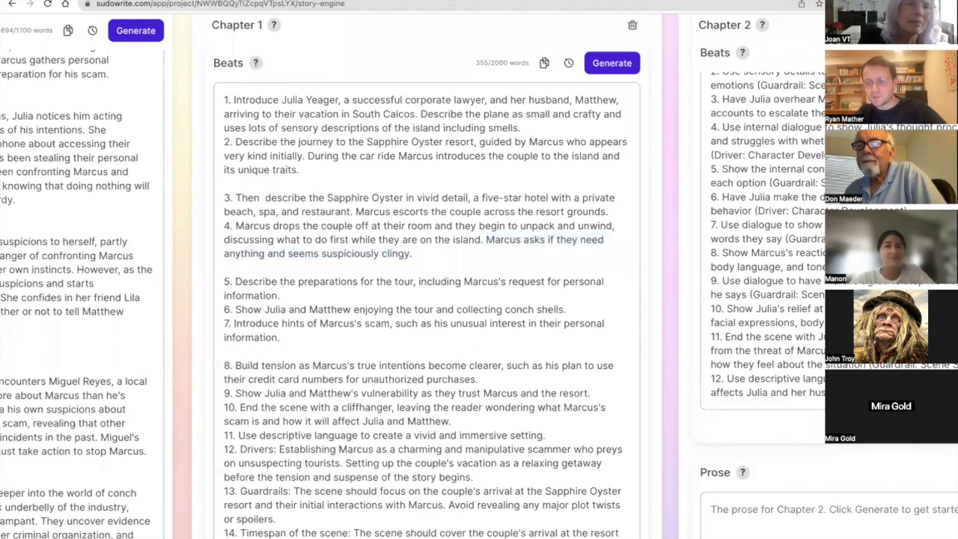
Delete beats 5 through 15 of Chapter 1 and the blank line left after beat 4.
scroll(589, 416, "down", 3)
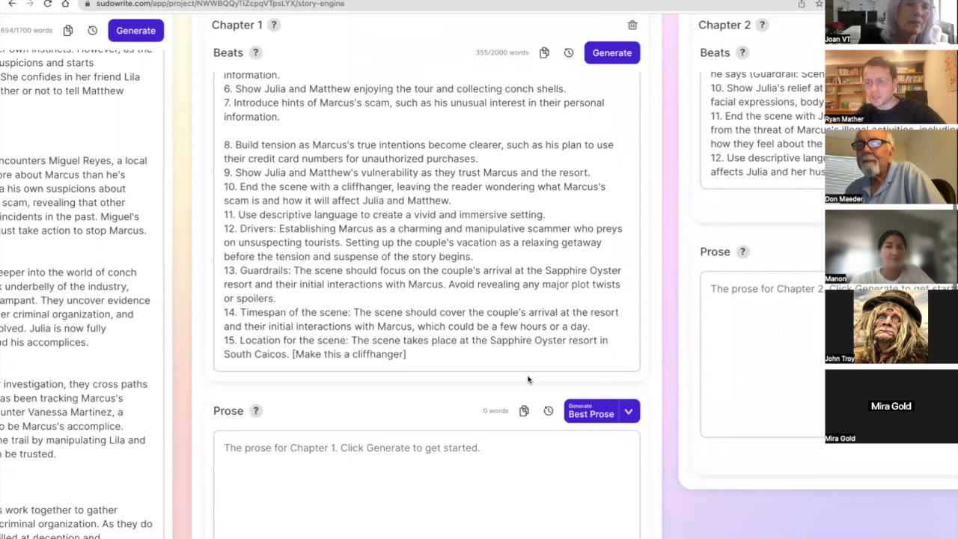
scroll(514, 338, "up", 4)
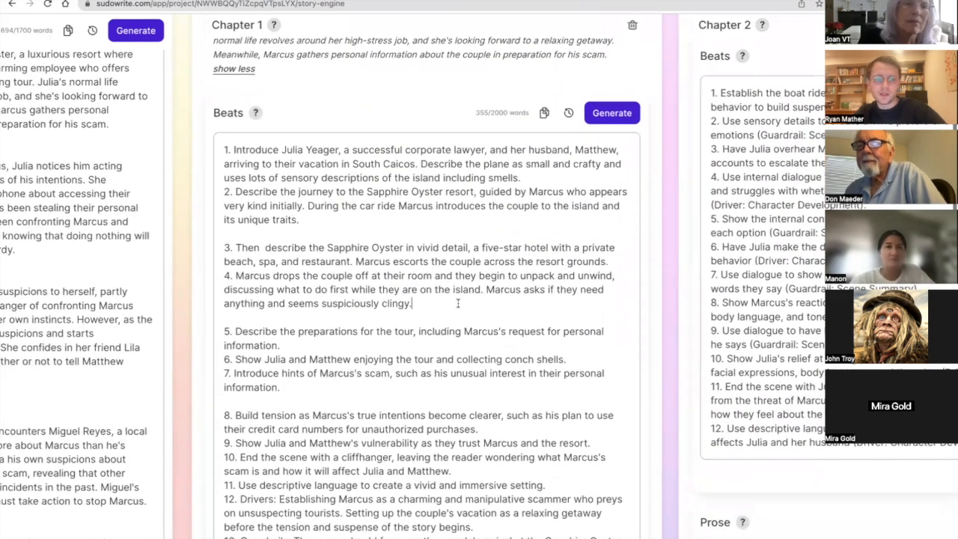
scroll(452, 311, "down", 3)
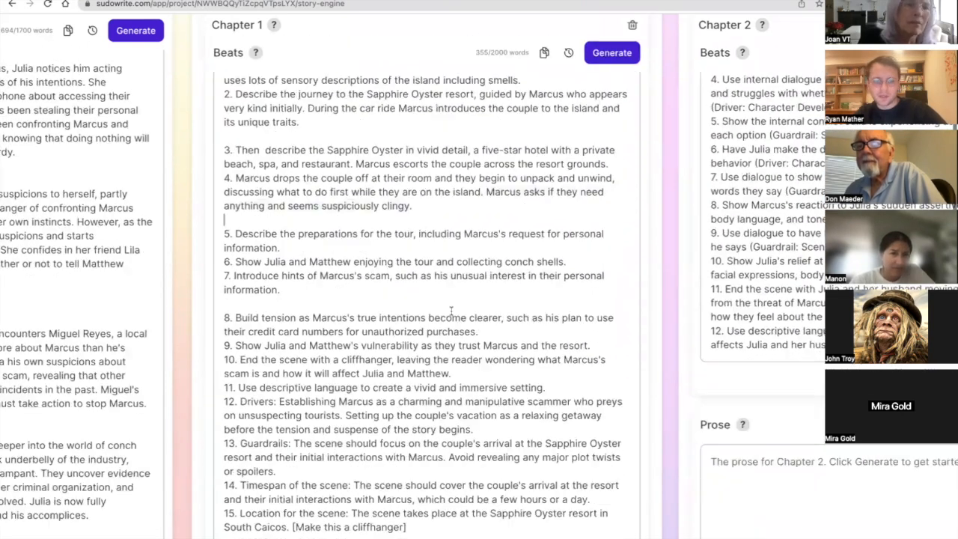
left_click(438, 494, "shift")
key("BackSpace")
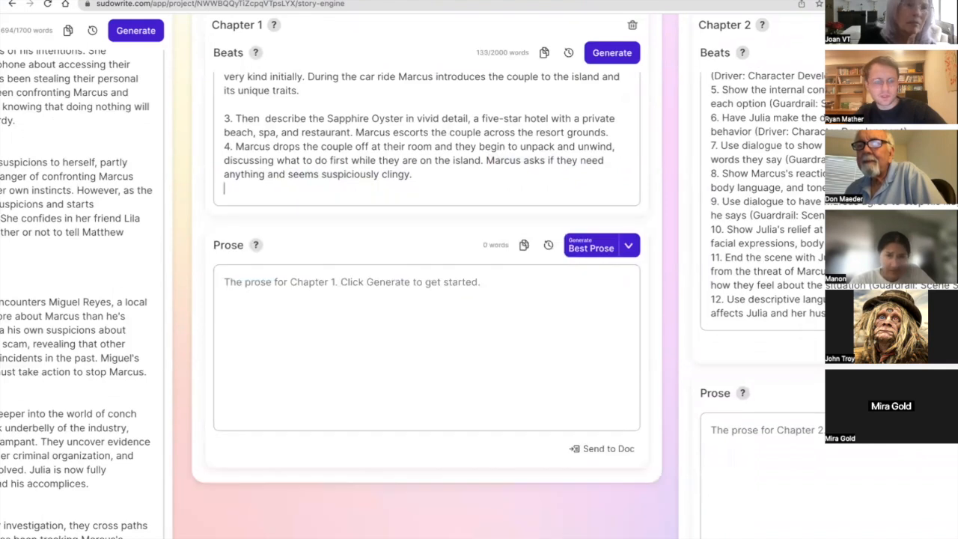
key("BackSpace")
Delete the Chapter 2 card from the story.
scroll(426, 299, "up", 3)
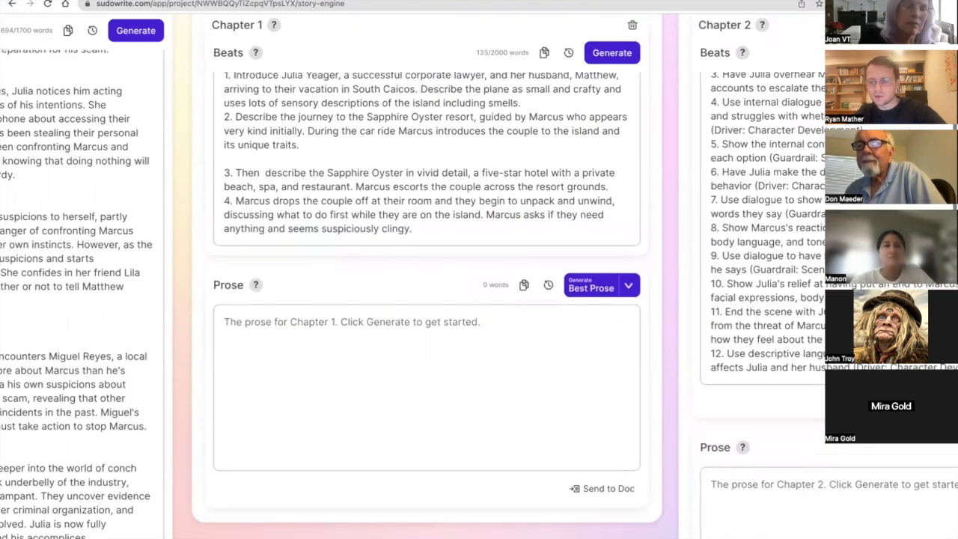
scroll(404, 446, "up", 1)
scroll(404, 447, "right", 3)
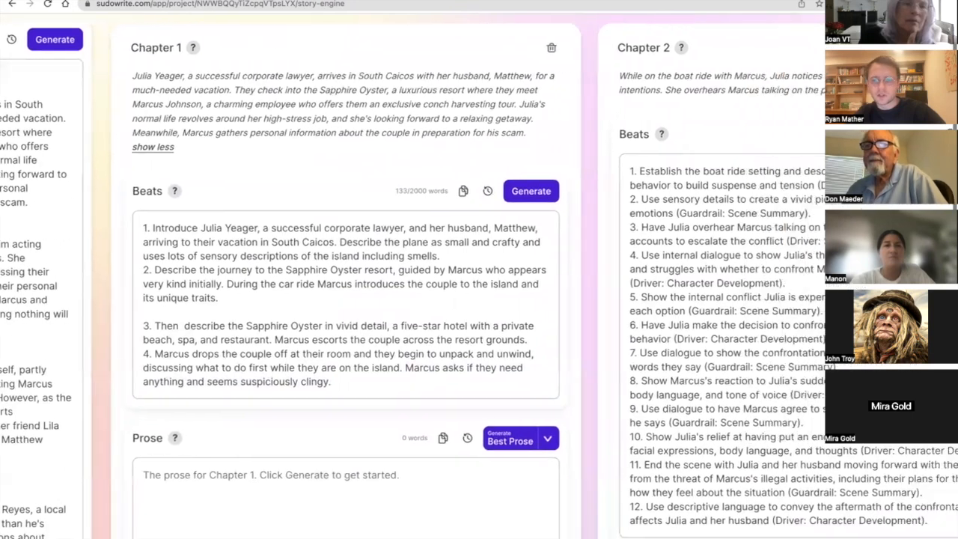
scroll(405, 446, "right", 3)
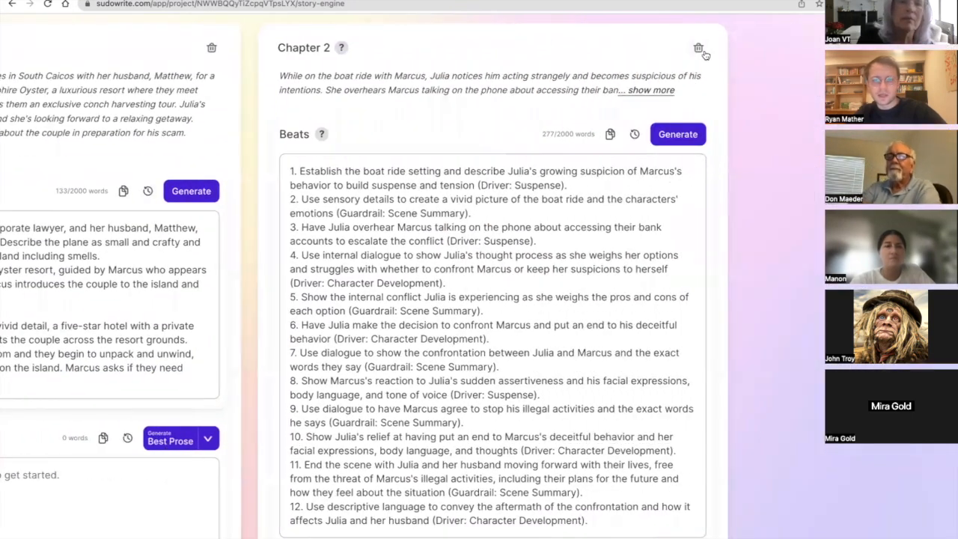
scroll(582, 73, "left", 6)
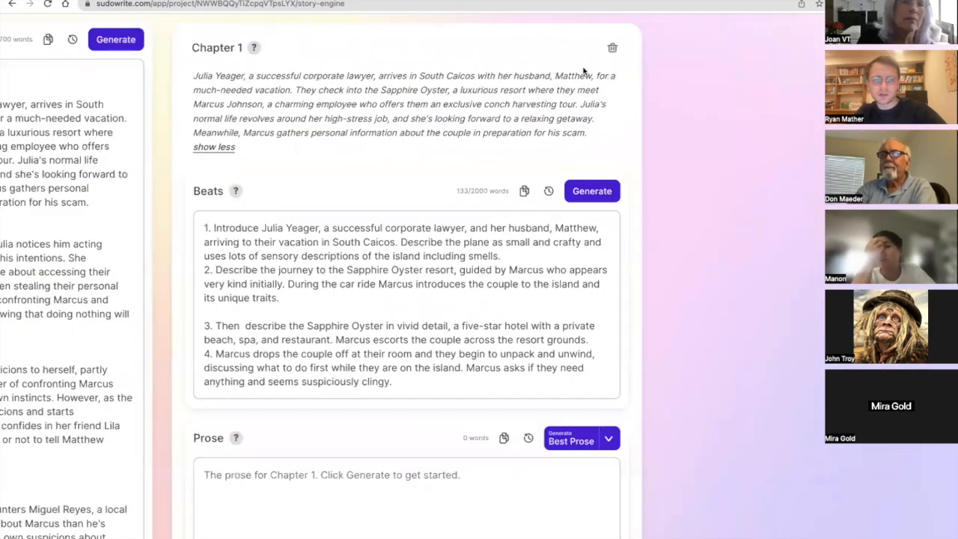
Create a second card for Chapter 1 beside the existing one.
scroll(584, 71, "up", 1)
left_click(612, 34)
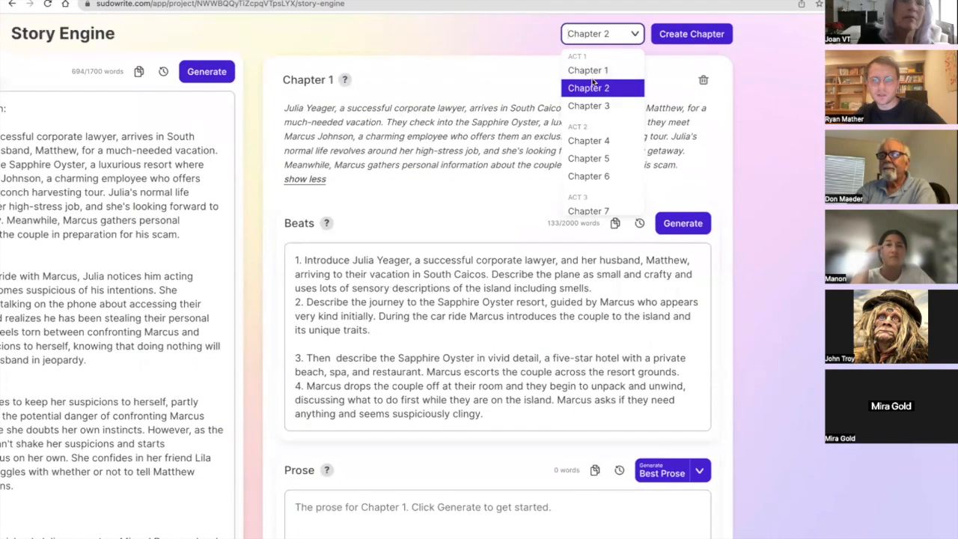
left_click(595, 69)
left_click(667, 34)
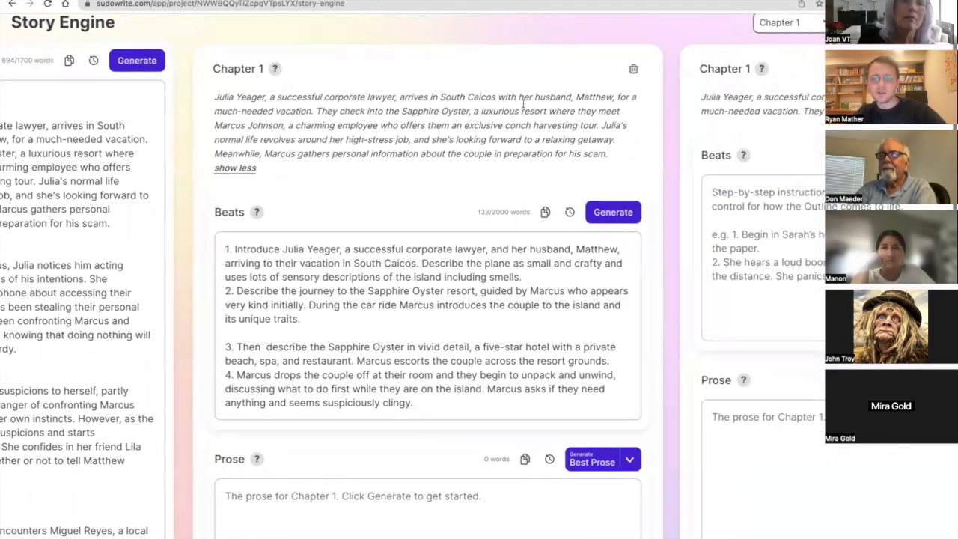
Copy all the rewritten beats into the second Chapter 1 card and collapse the first card's summary.
left_click(283, 309)
key("ctrl+a")
key("ctrl+c")
left_click(573, 302)
key("ctrl+v")
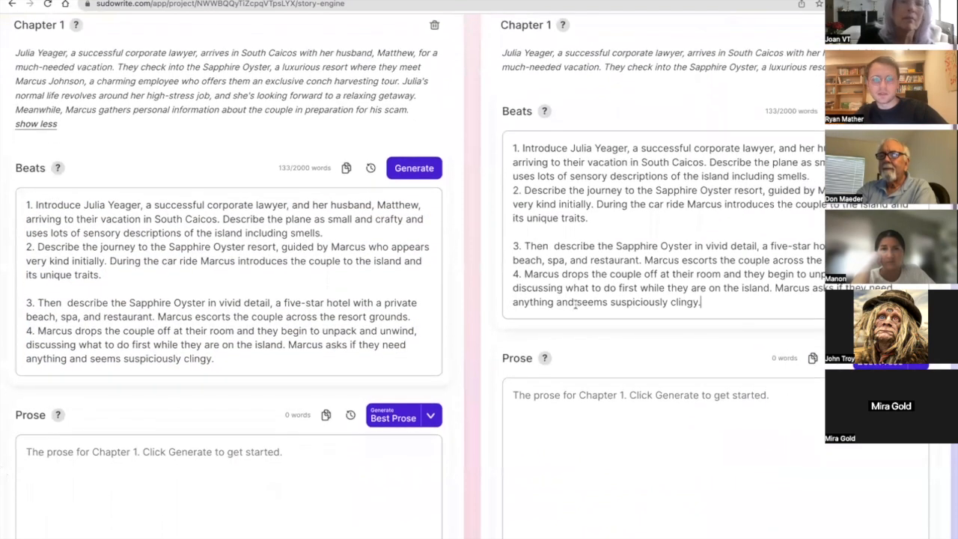
left_click(37, 148)
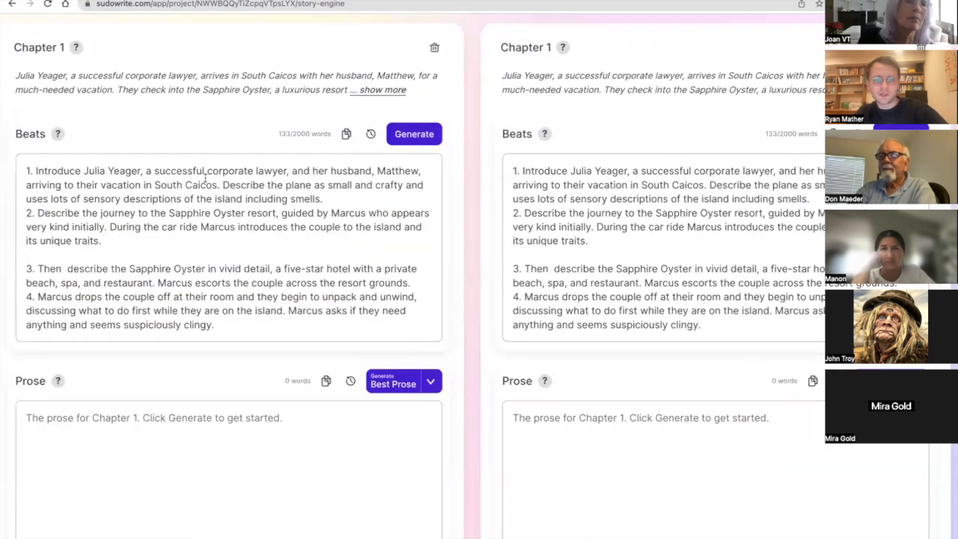
Generate the prose for the first Chapter 1 card using the Most Accurate option.
scroll(203, 179, "down", 3)
scroll(425, 236, "right", 5)
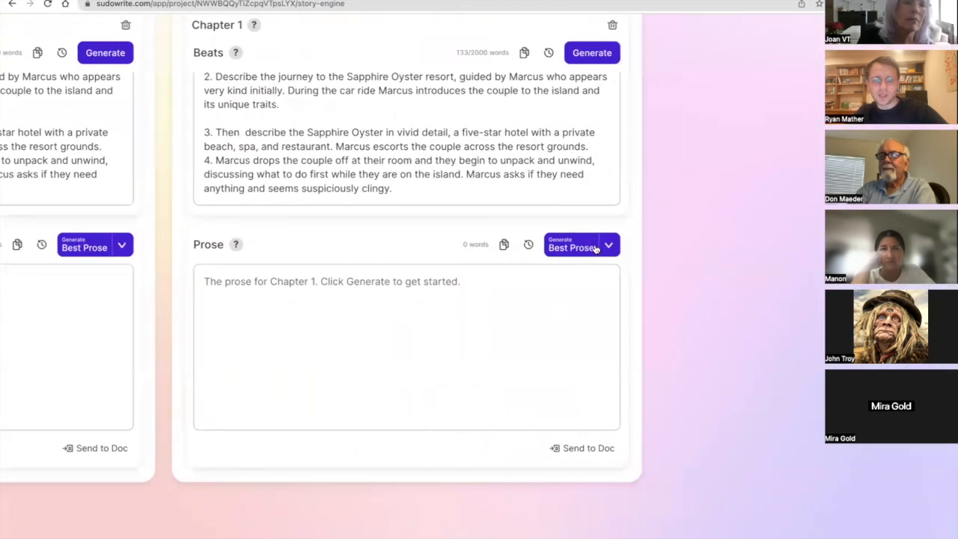
scroll(588, 246, "left", 3)
scroll(588, 246, "left", 3)
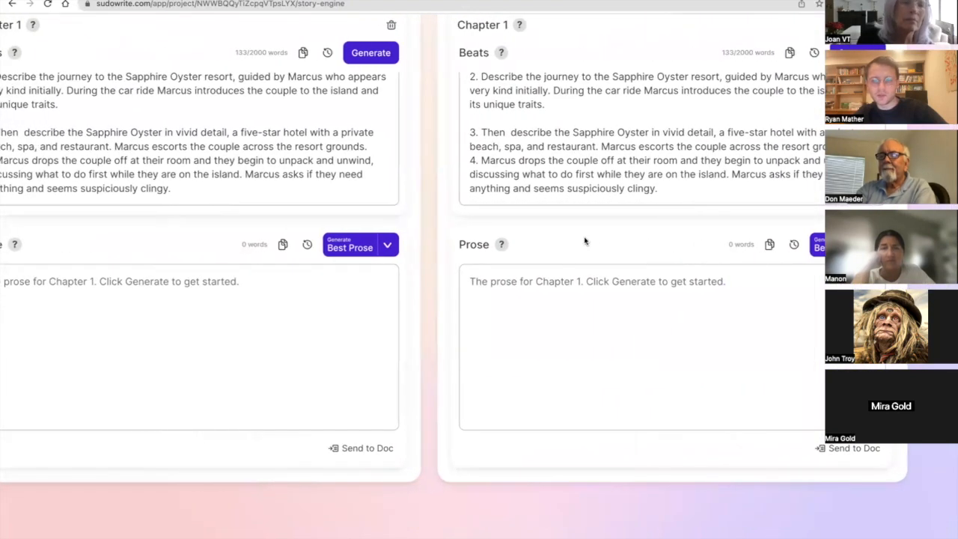
left_click(527, 246)
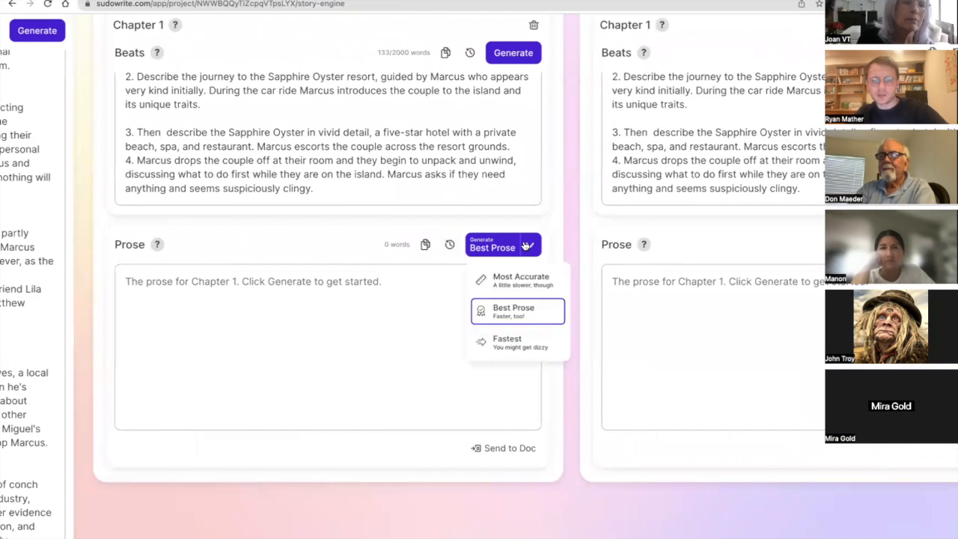
left_click(505, 279)
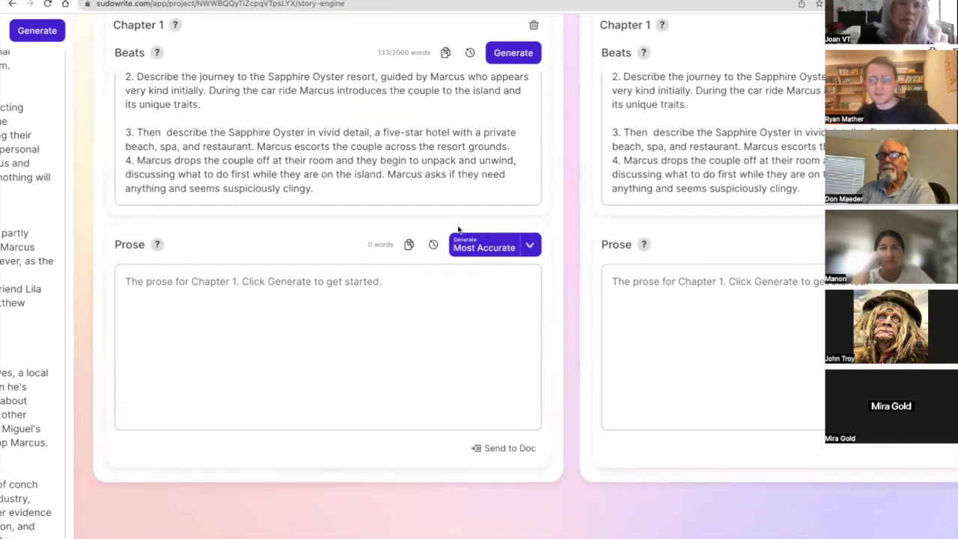
left_click(479, 247)
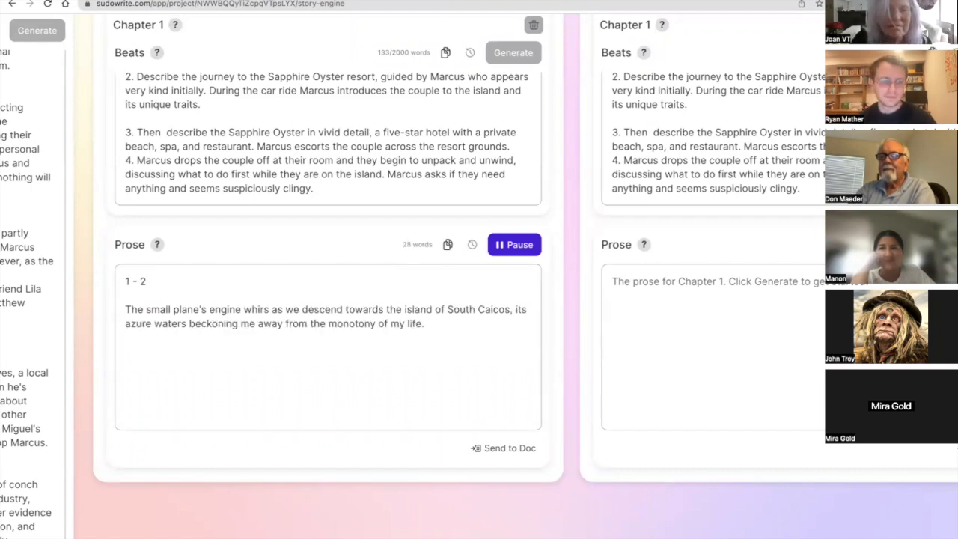
Read through the Chapter 1 prose as it generates, from the plane's arrival to the Sapphire Oyster entrance.
scroll(491, 285, "down", 2)
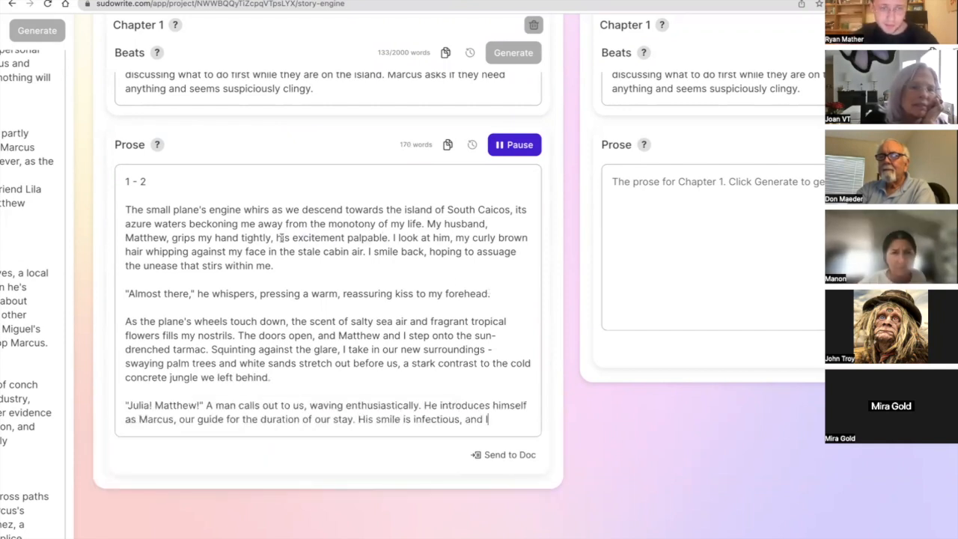
left_click_drag(379, 226, 386, 238)
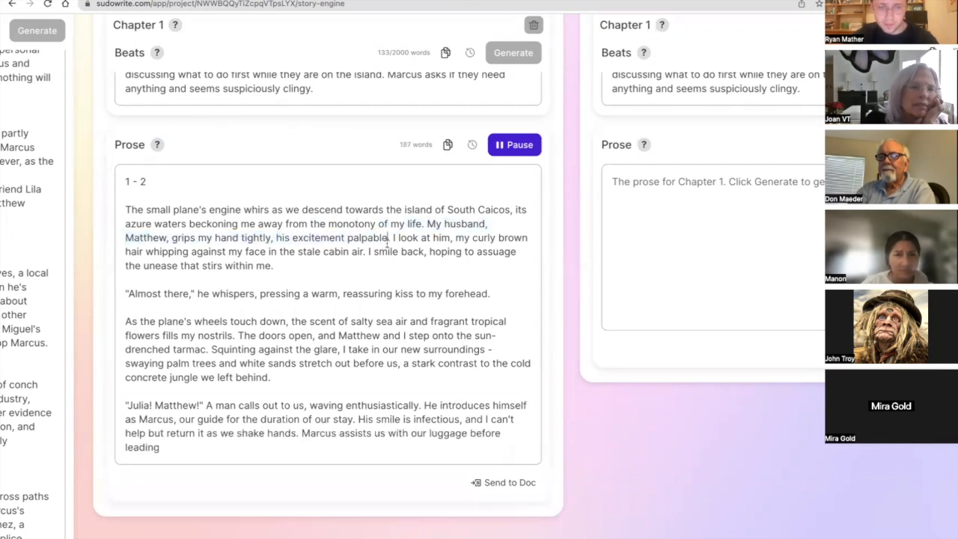
scroll(385, 240, "down", 2)
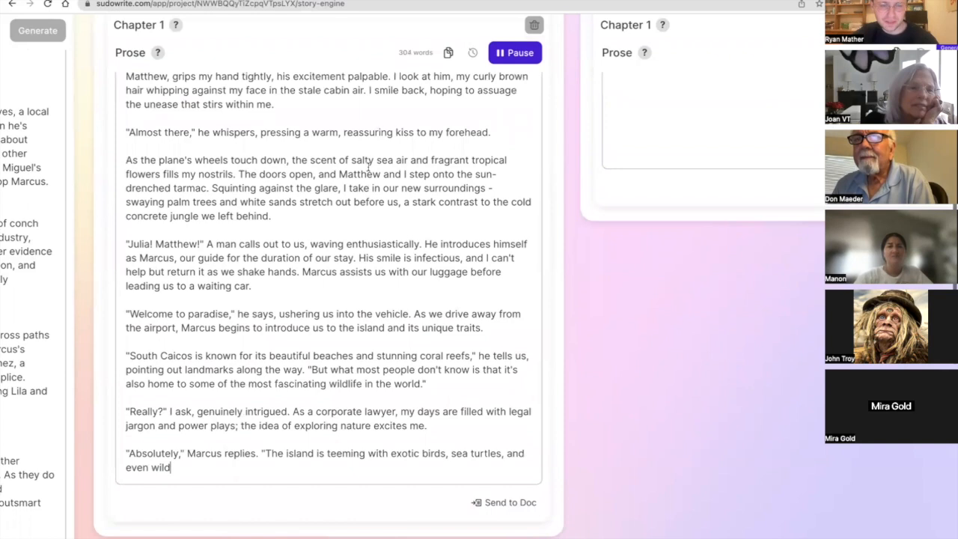
scroll(338, 226, "up", 3)
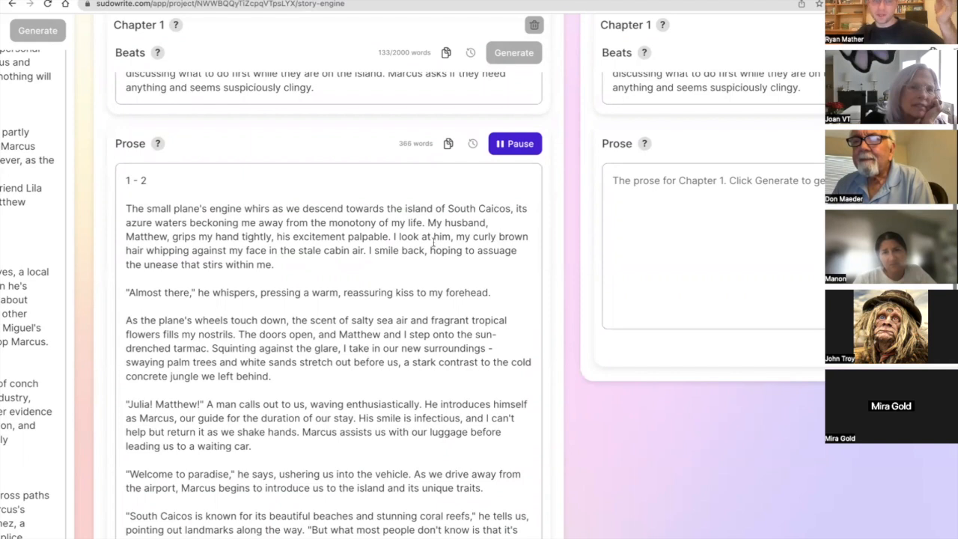
scroll(318, 245, "down", 3)
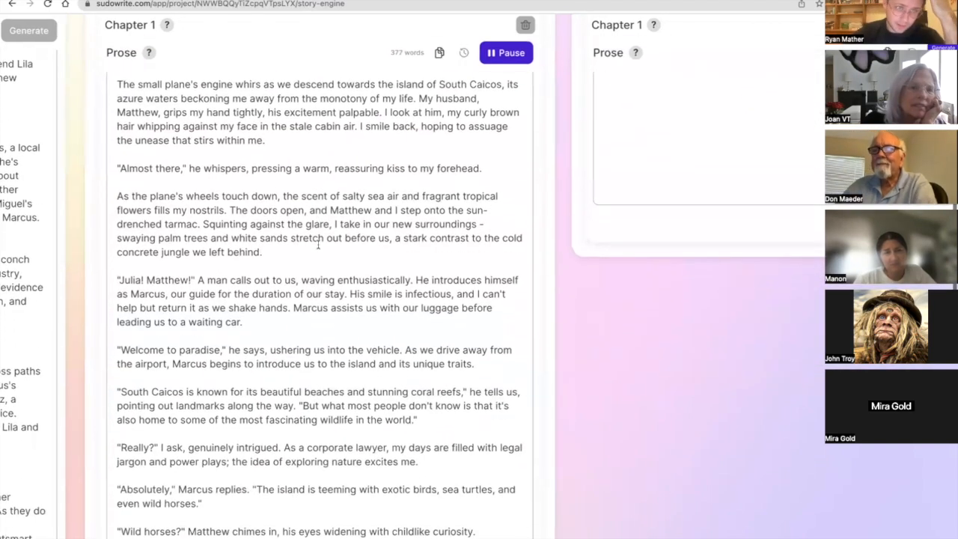
scroll(318, 245, "down", 1)
scroll(318, 245, "down", 1)
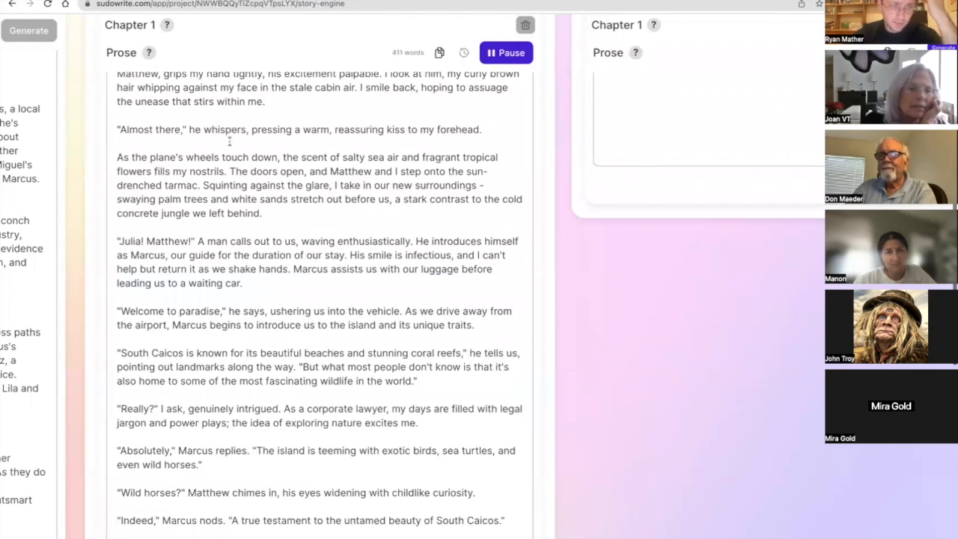
scroll(229, 141, "down", 1)
scroll(229, 142, "left", 1)
scroll(229, 141, "down", 1)
scroll(229, 141, "left", 1)
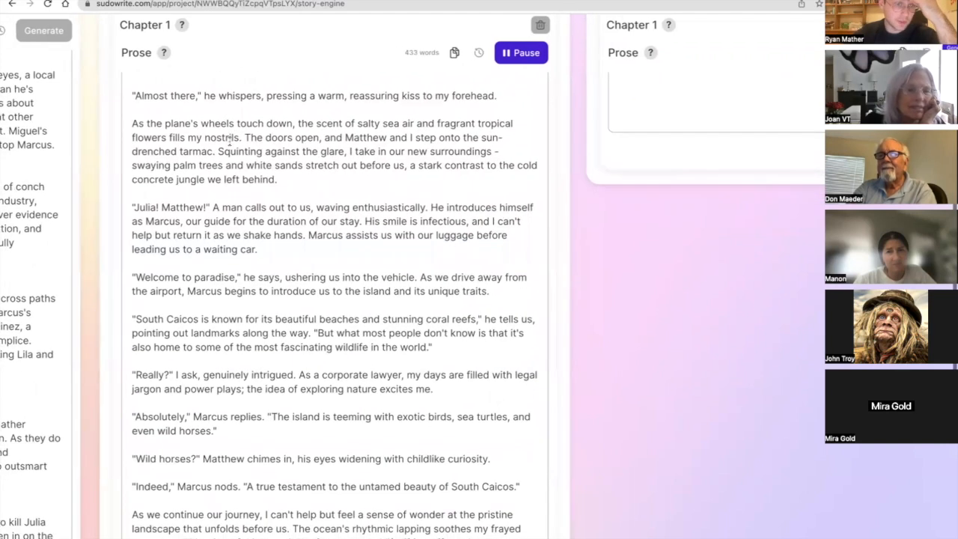
scroll(229, 145, "down", 2)
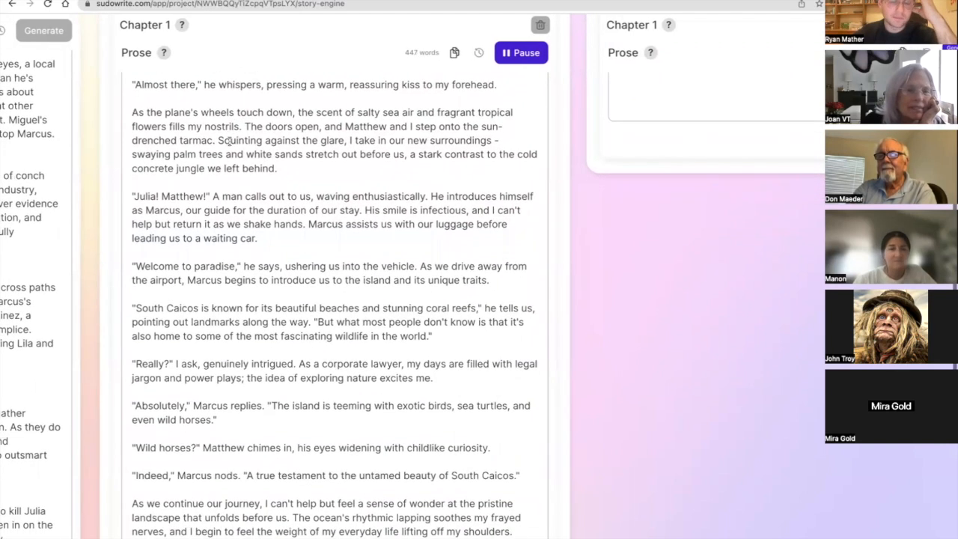
scroll(229, 145, "down", 1)
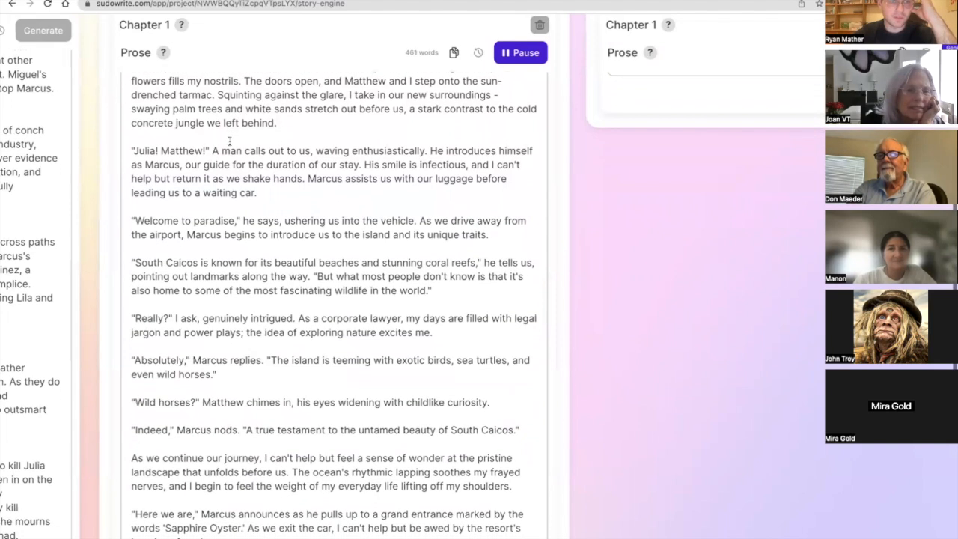
scroll(229, 141, "down", 1)
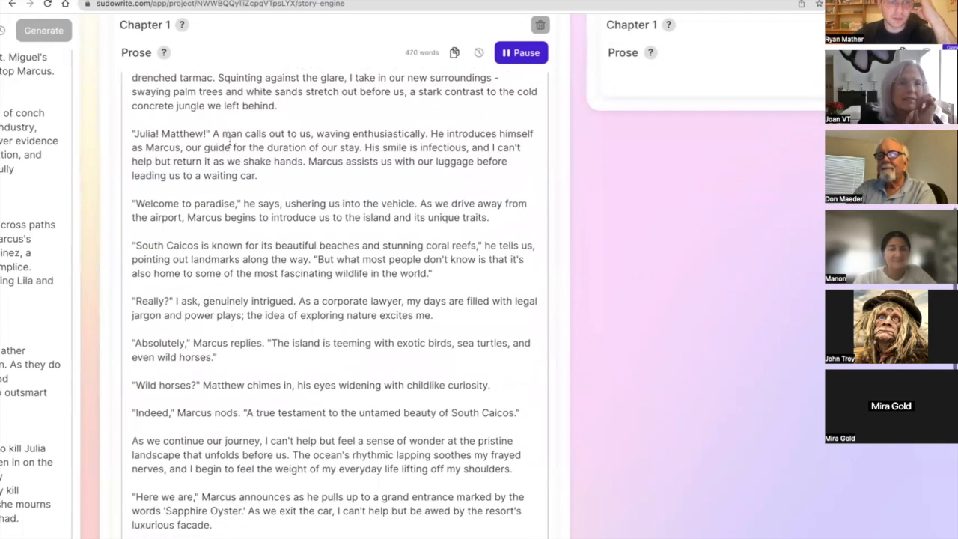
scroll(229, 142, "up", 1)
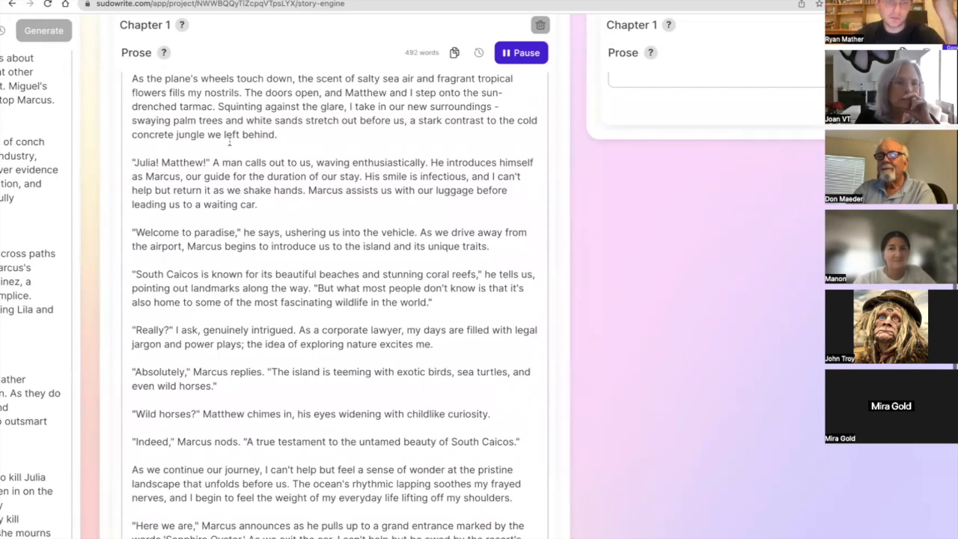
scroll(230, 142, "down", 1)
scroll(231, 140, "down", 2)
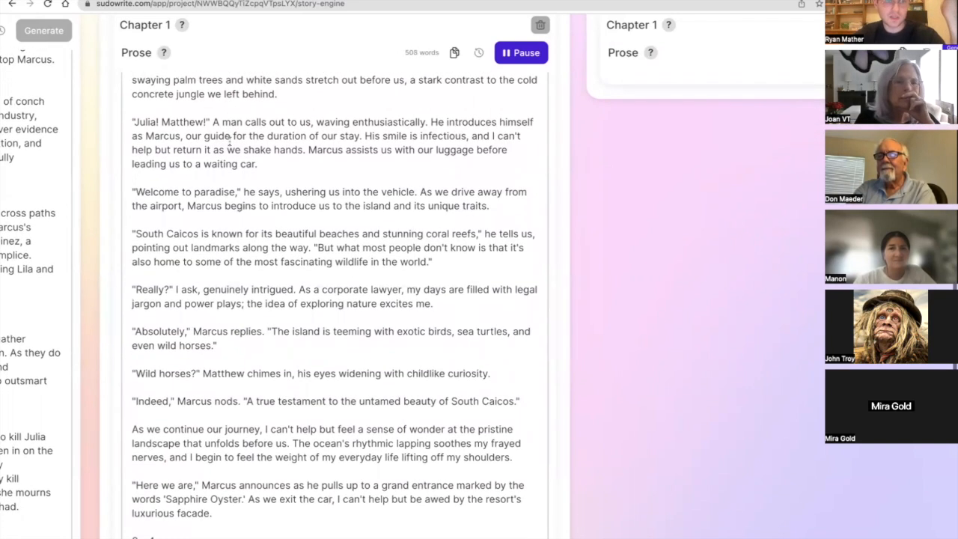
scroll(229, 142, "down", 2)
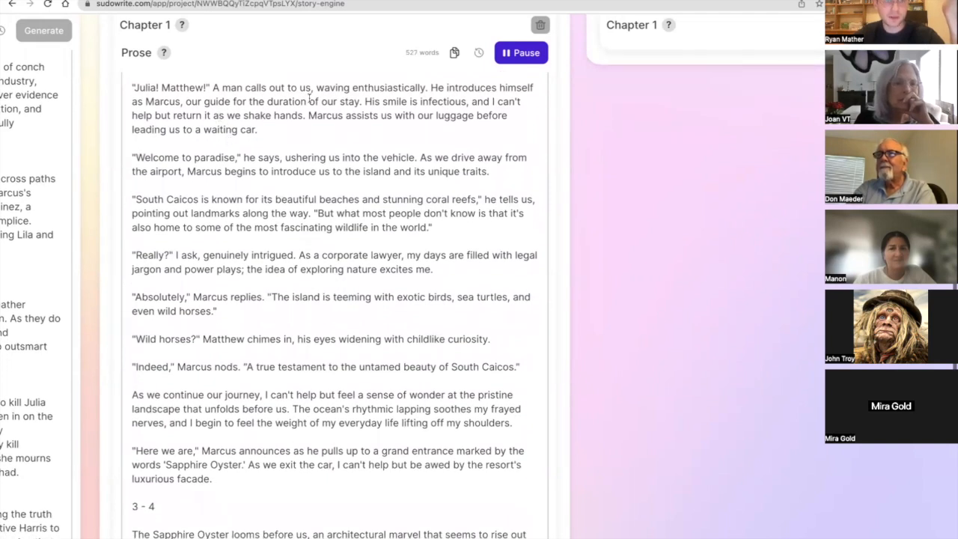
scroll(310, 97, "down", 1)
scroll(310, 97, "up", 1)
scroll(310, 98, "right", 1)
scroll(309, 98, "left", 1)
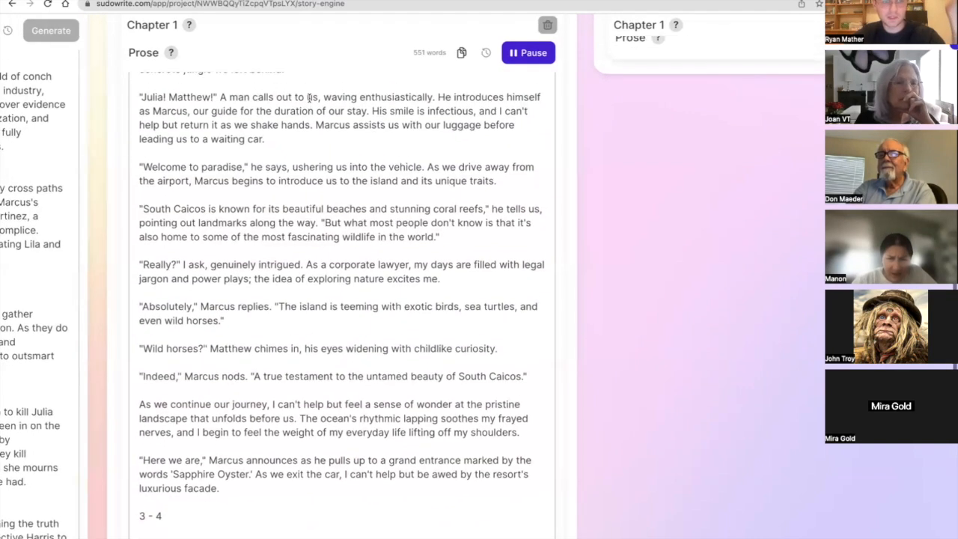
scroll(310, 97, "up", 2)
scroll(309, 98, "down", 2)
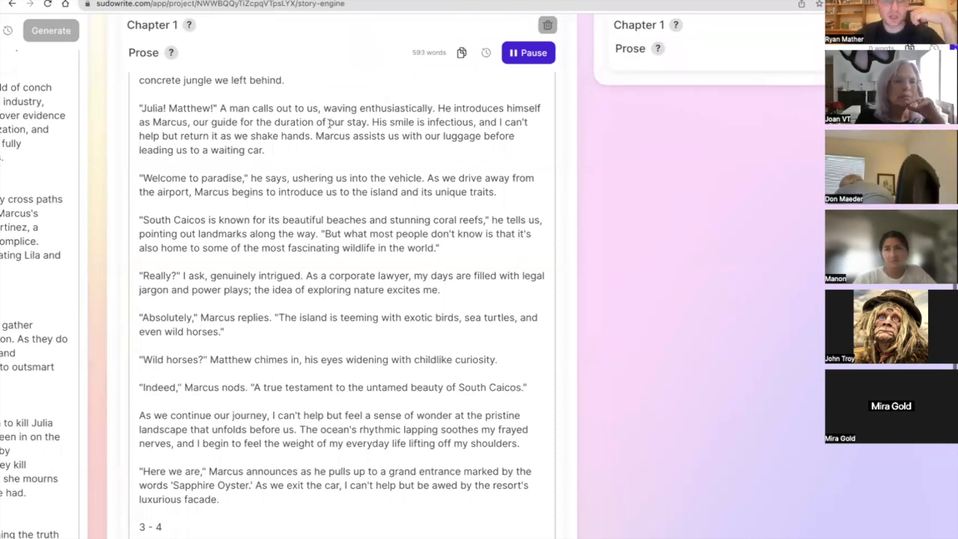
scroll(330, 131, "down", 3)
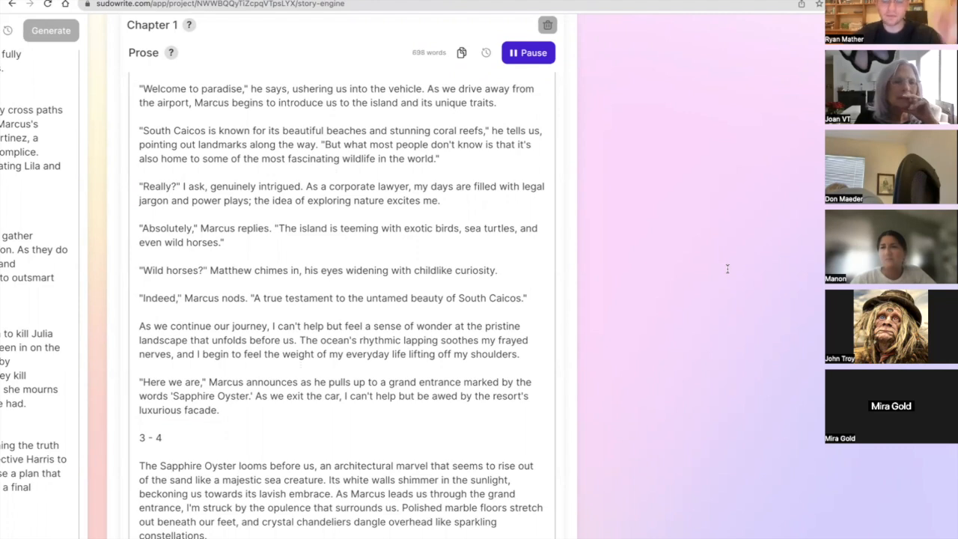
Add the instruction "Avoid filtering and filling words." to the end of the story's Style description.
scroll(449, 357, "left", 15)
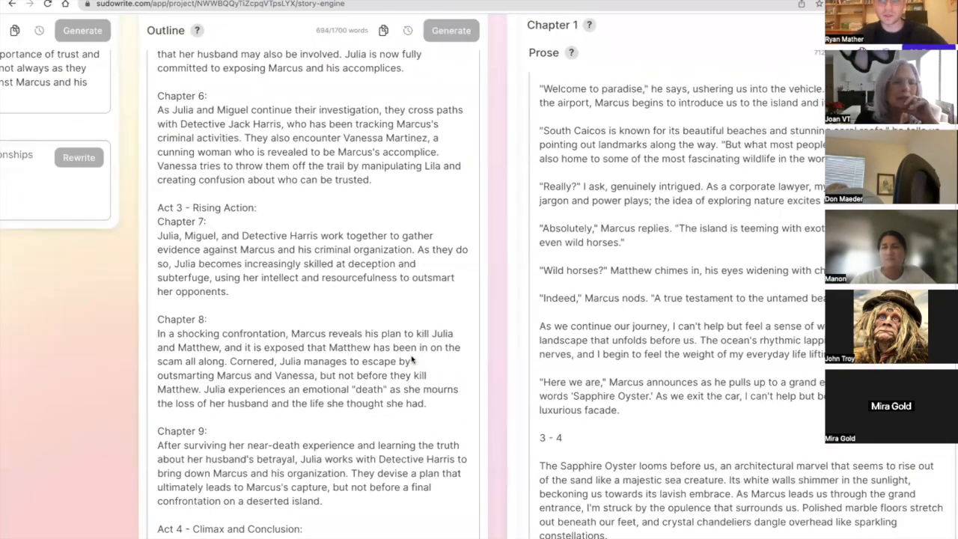
scroll(411, 359, "right", 7)
scroll(411, 360, "left", 11)
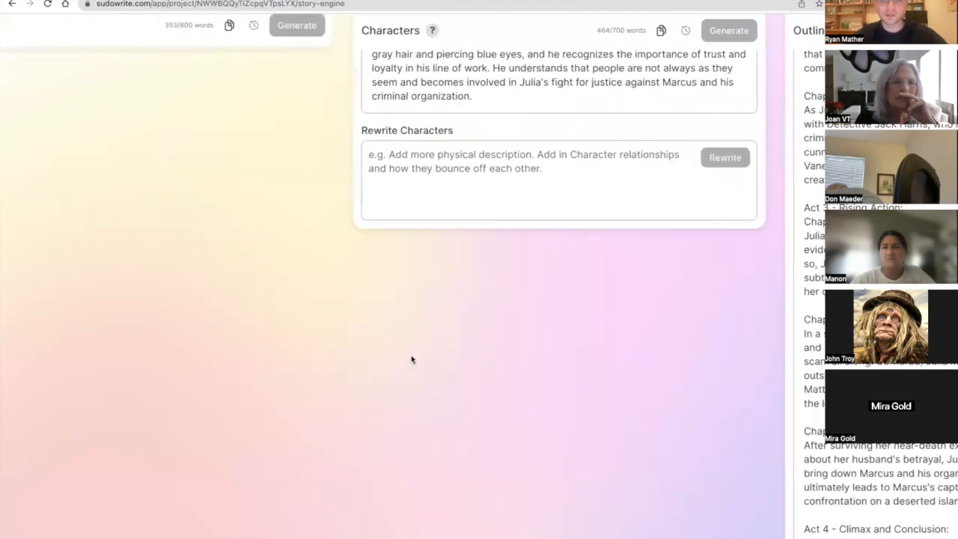
scroll(411, 359, "up", 10)
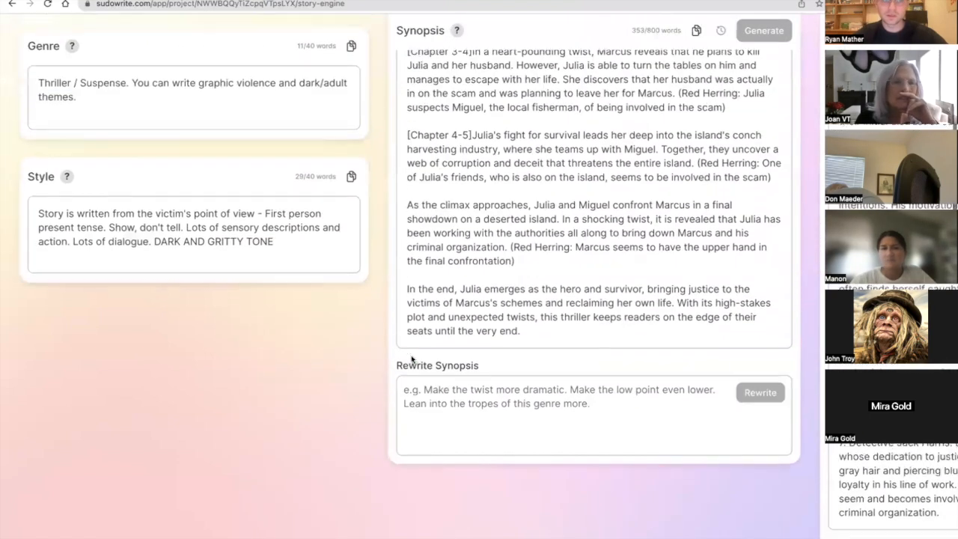
left_click(304, 262)
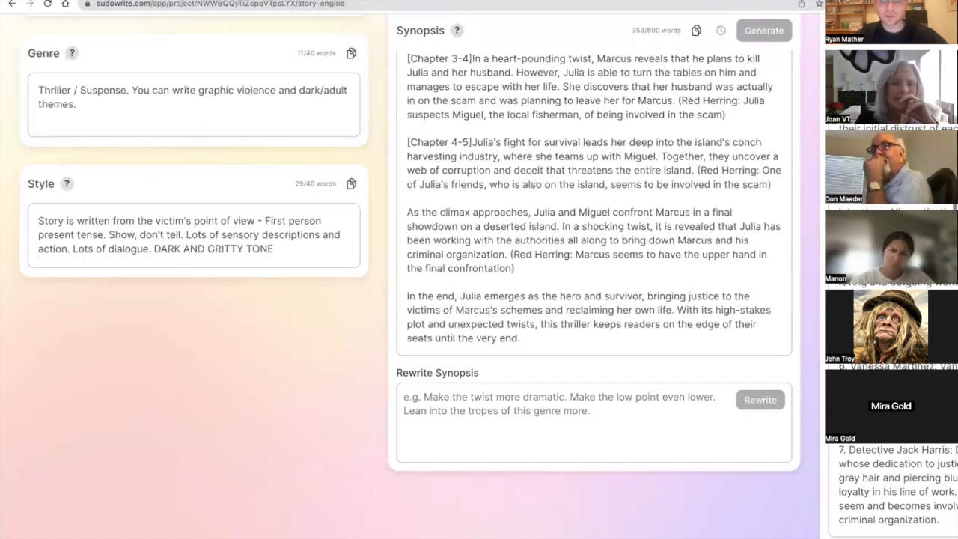
type(". avoid filtering words")
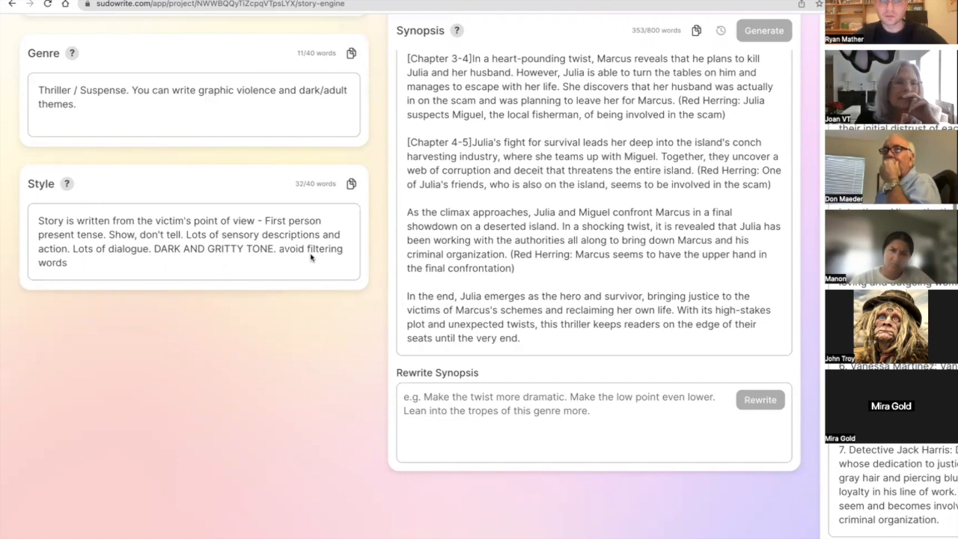
left_click(342, 256)
type("and filling")
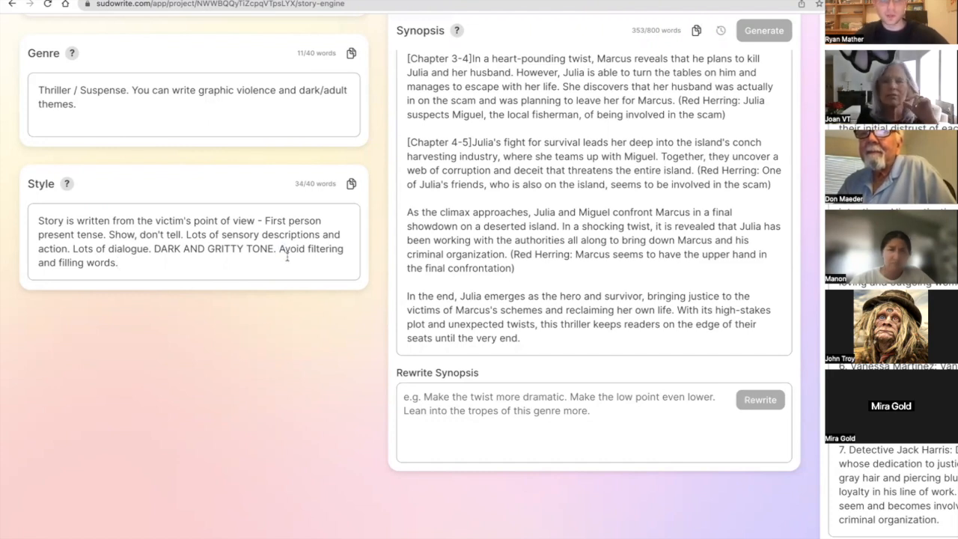
Examine the generated Chapter 1 prose for beats 3 - 4 and compare it with the chapter's beats.
scroll(252, 352, "right", 10)
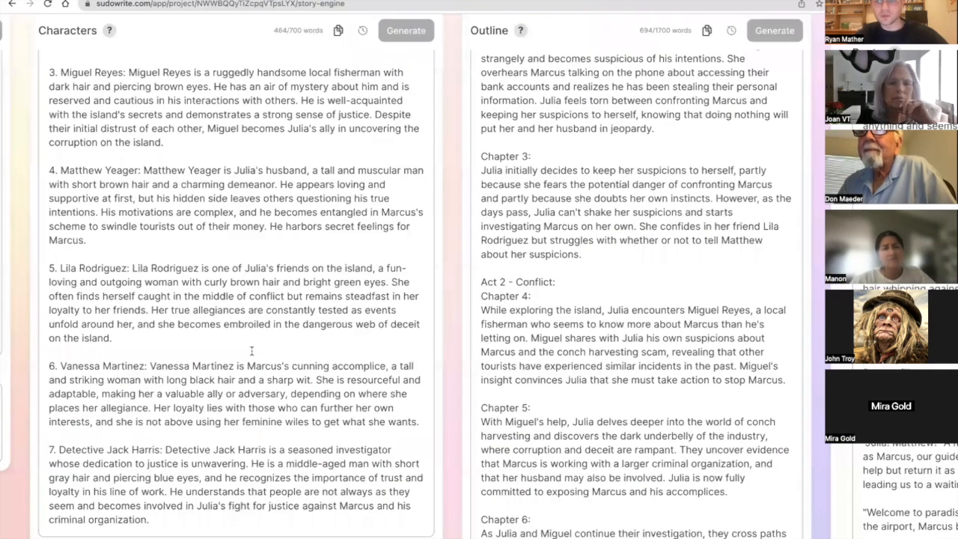
scroll(252, 352, "right", 12)
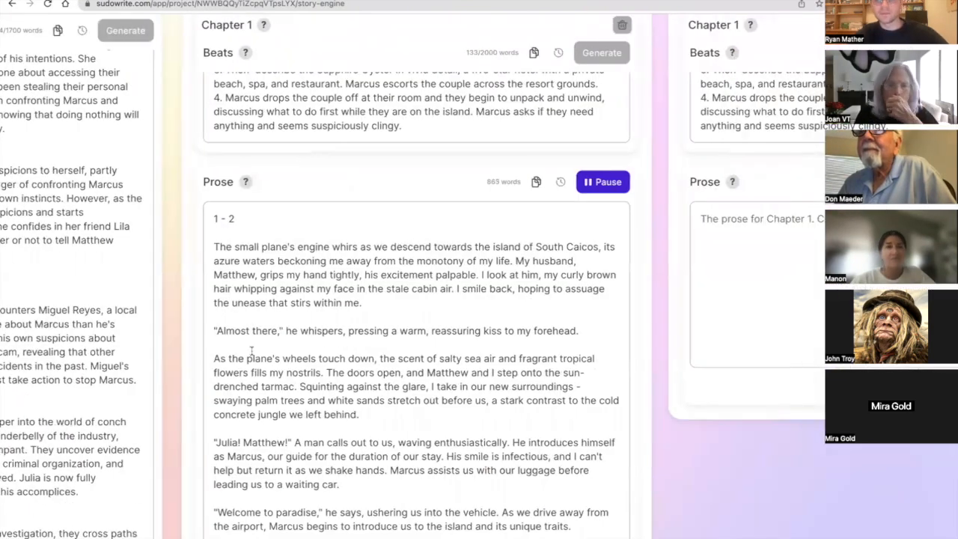
scroll(252, 352, "down", 15)
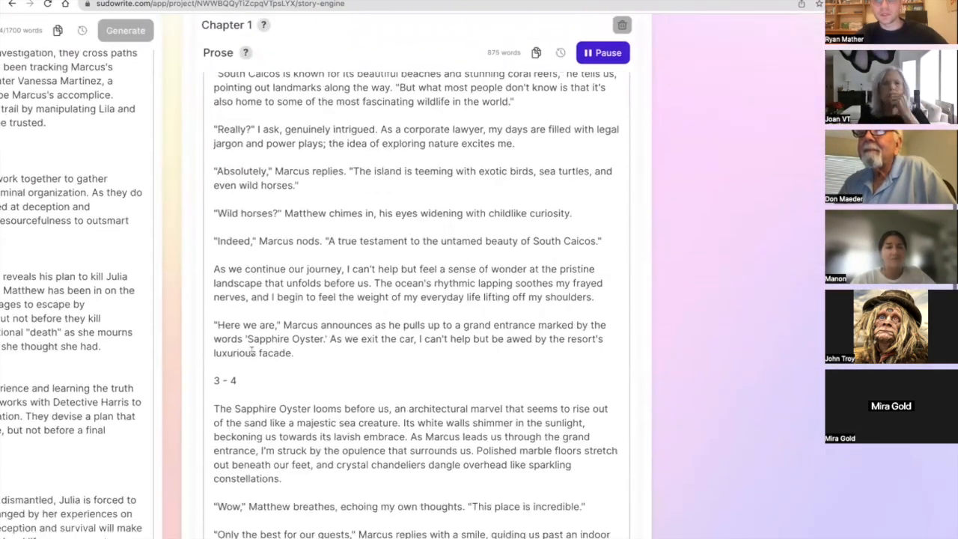
scroll(252, 352, "down", 3)
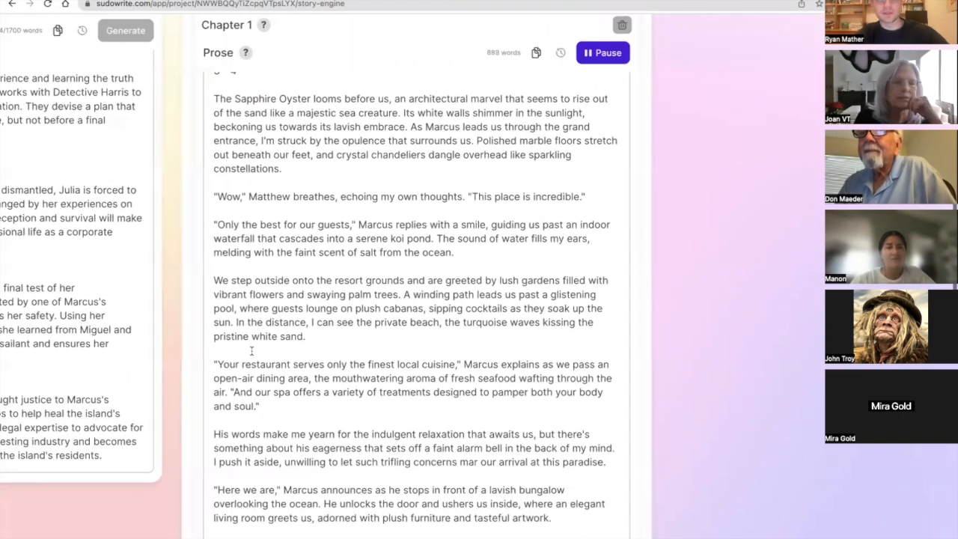
scroll(252, 352, "up", 15)
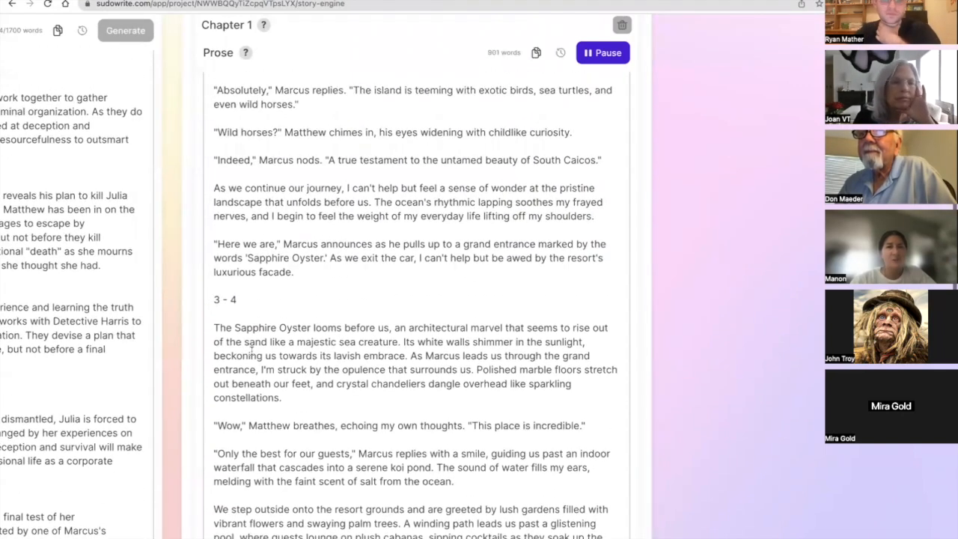
scroll(252, 350, "up", 1)
scroll(253, 352, "right", 4)
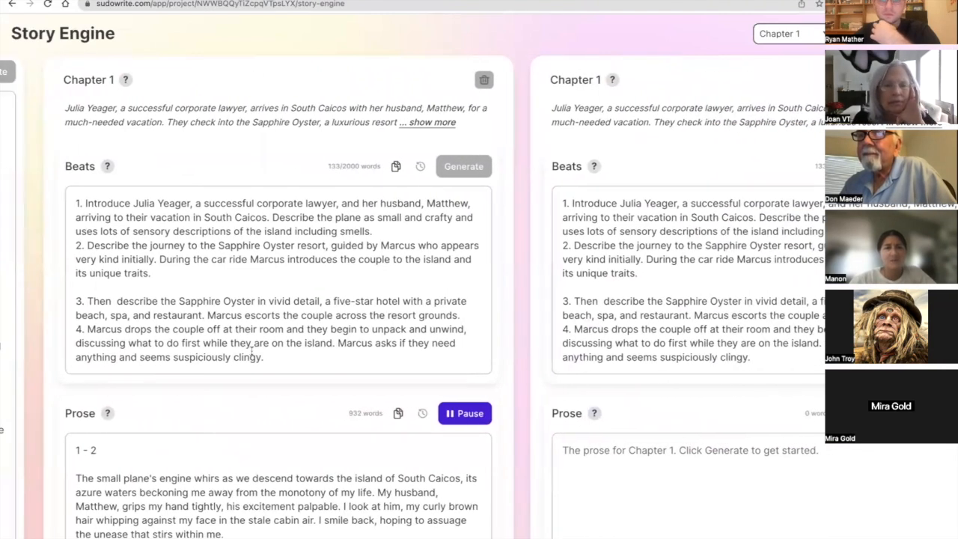
Append "Make it a page-turner and exciting" to the end of the Style description.
scroll(251, 351, "left", 20)
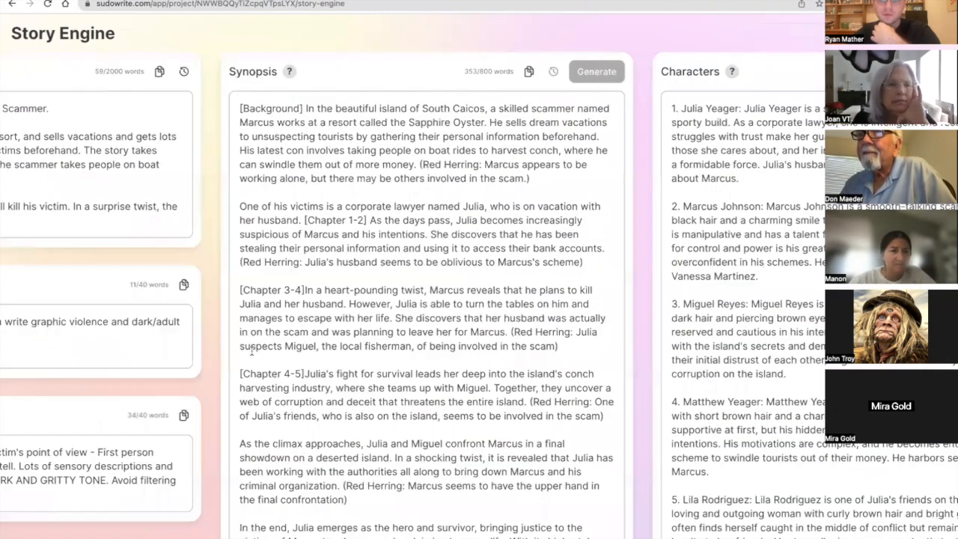
scroll(259, 485, "down", 1)
left_click(236, 449)
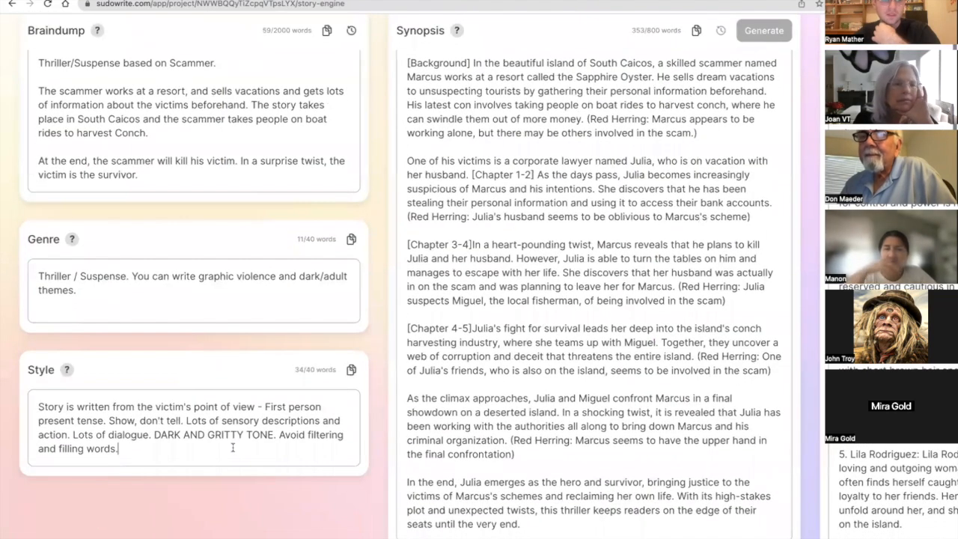
type("I")
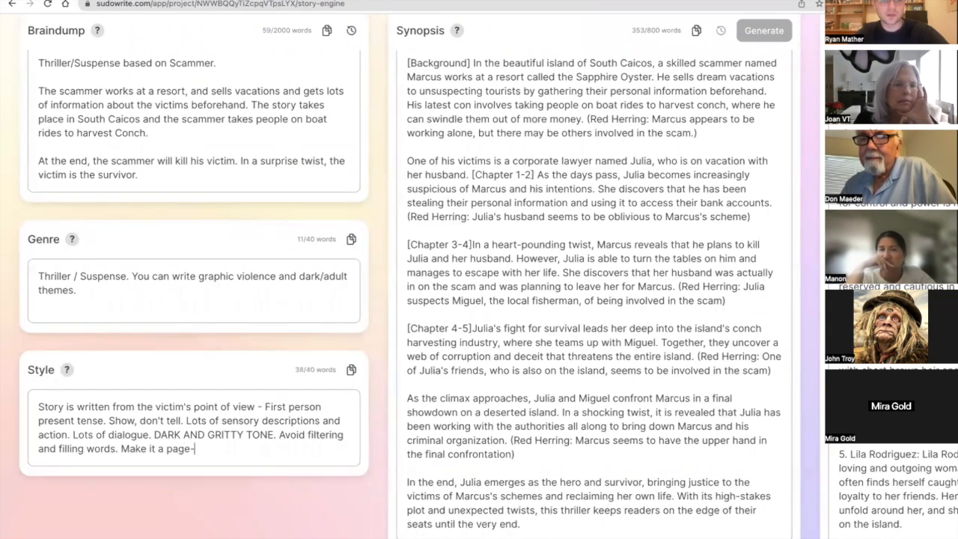
type("and exciting")
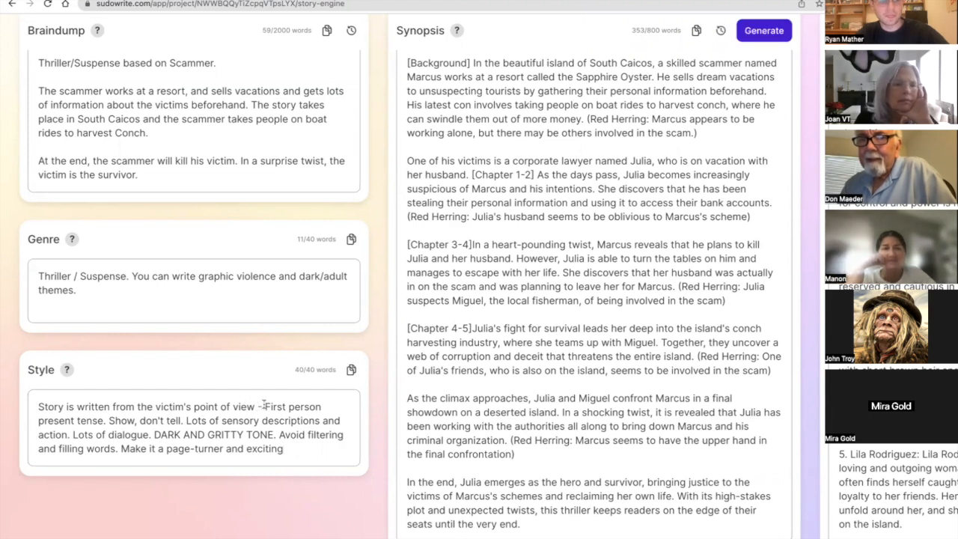
Shorten the opening of the Style description to "First person present tense from Julia's POV", removing the phrase about the victim's point of view.
left_click_drag(262, 406, 37, 406)
key("BackSpace")
left_click(162, 407)
type("from")
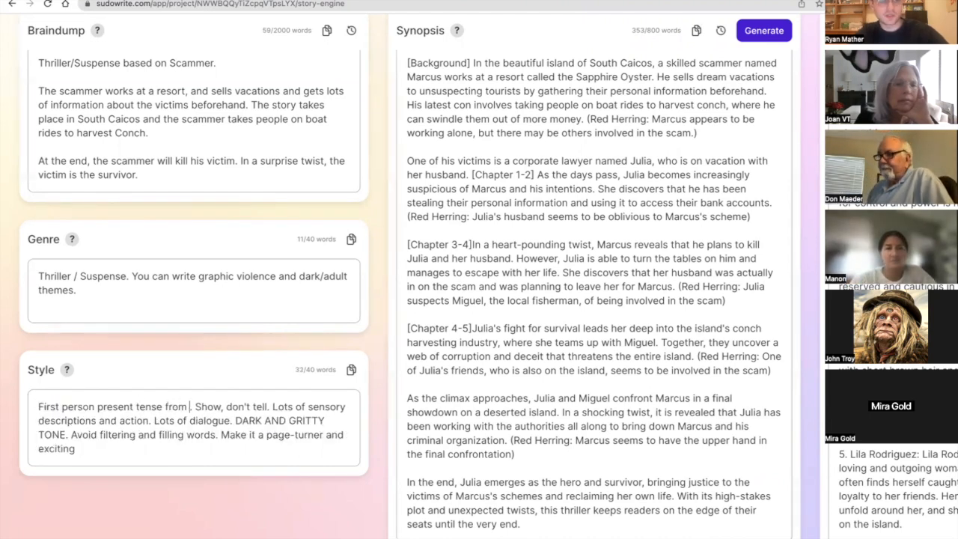
type(" Julia's")
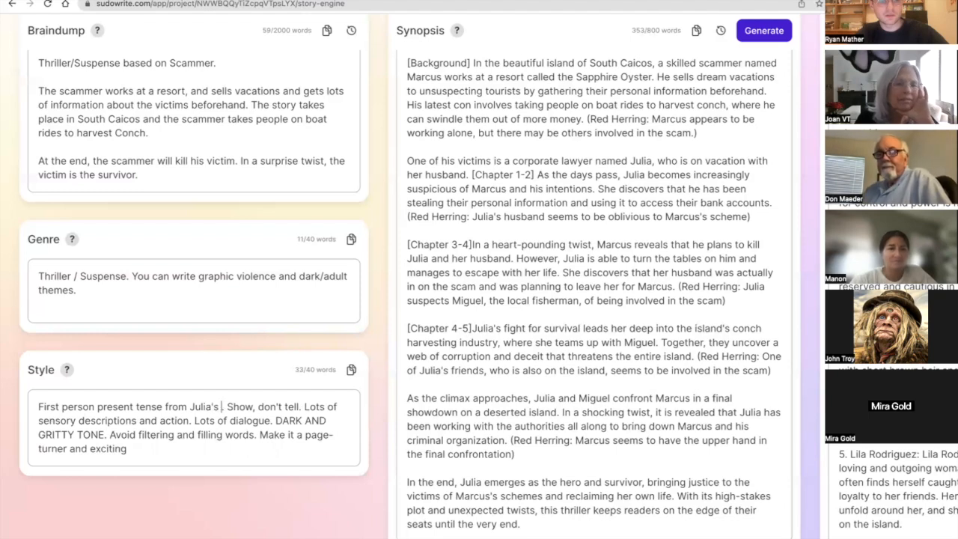
type(" POV.")
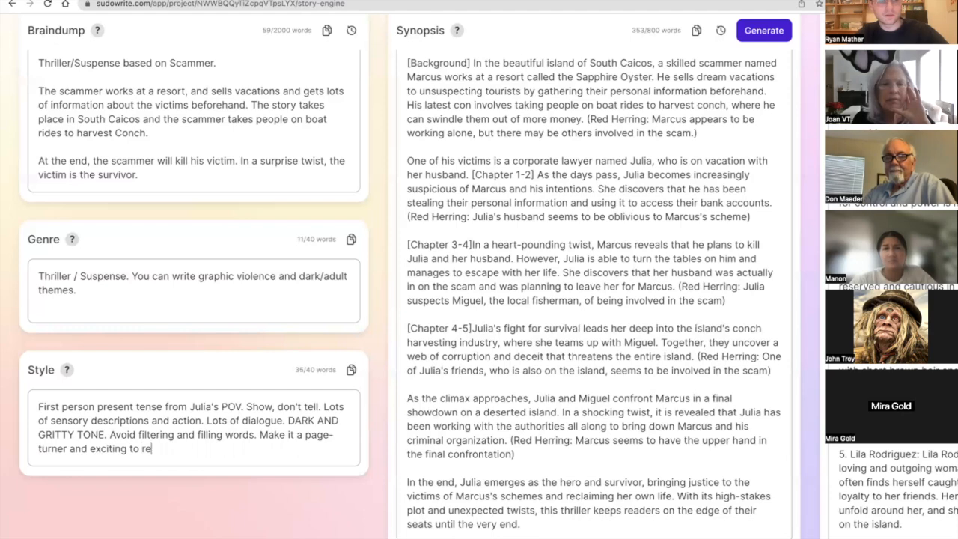
Examine the Chapter 1 prose for beats 1 - 2 against its beats, including the "Wild horses?" dialogue on the drive to the resort.
scroll(479, 277, "right", 10)
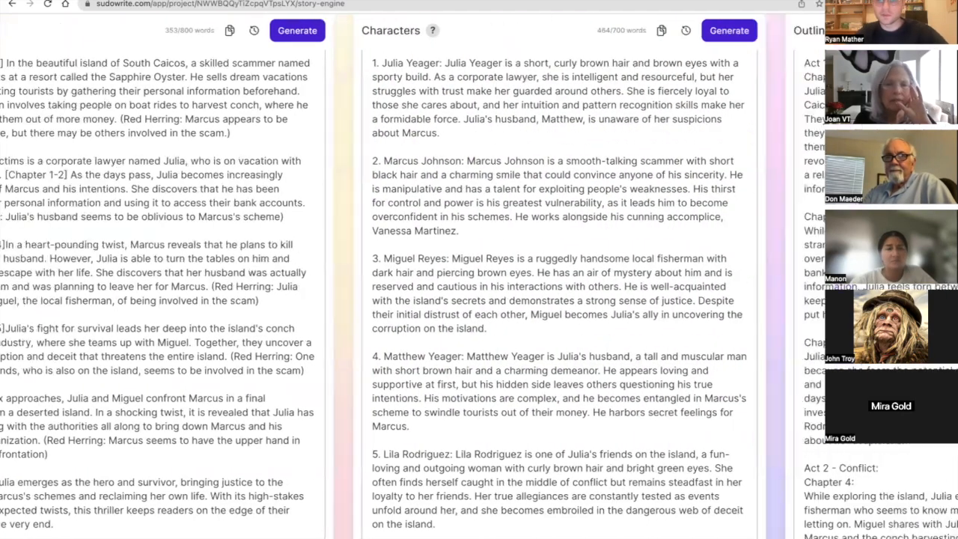
scroll(479, 277, "right", 10)
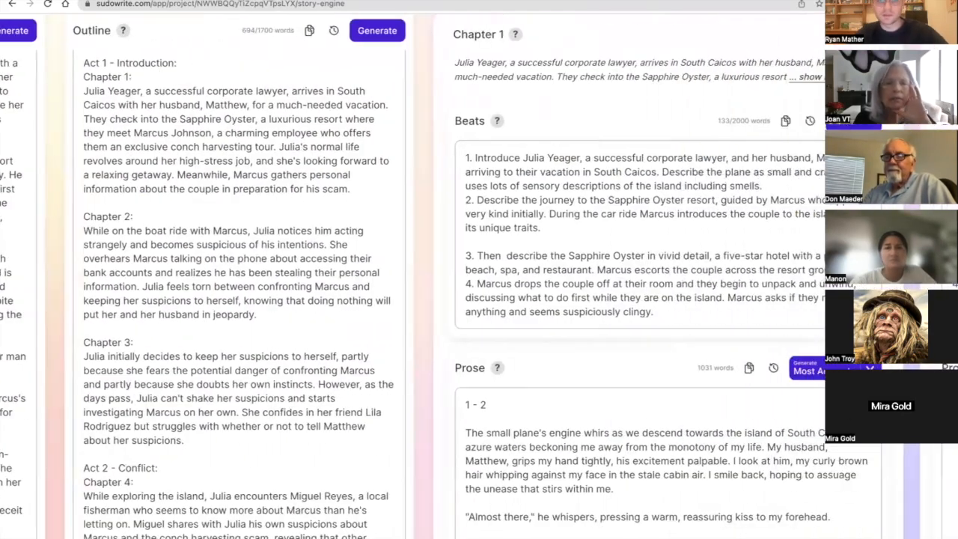
scroll(479, 277, "down", 1)
scroll(251, 431, "right", 2)
scroll(251, 431, "down", 8)
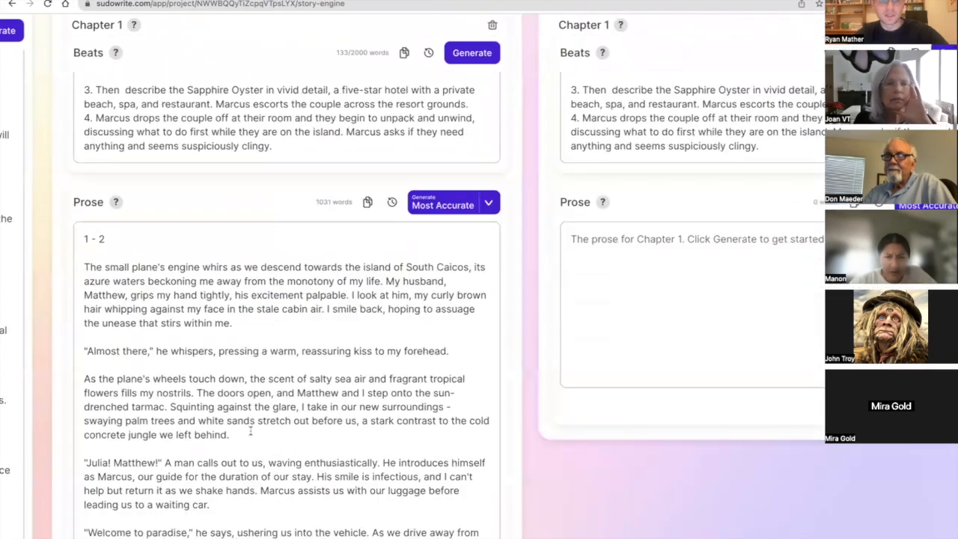
scroll(251, 431, "up", 10)
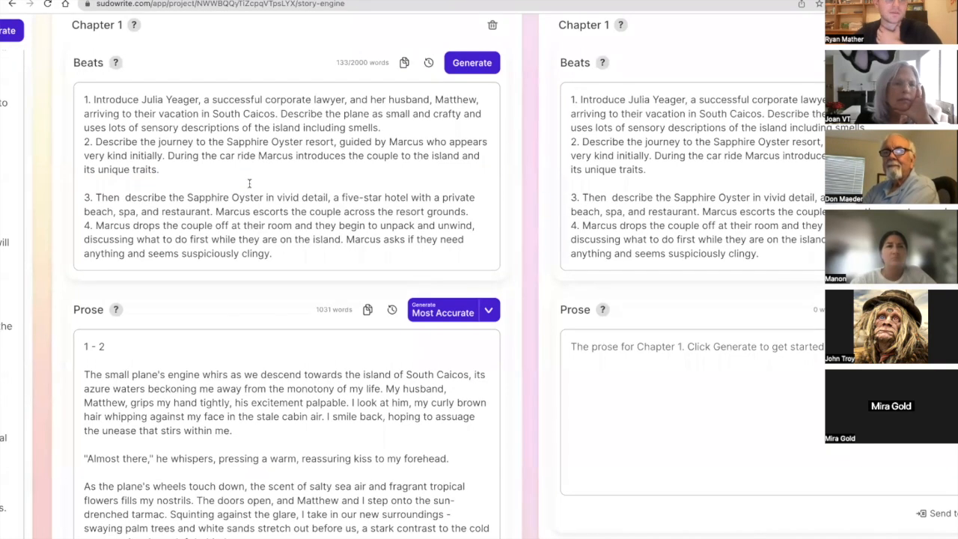
scroll(249, 183, "down", 5)
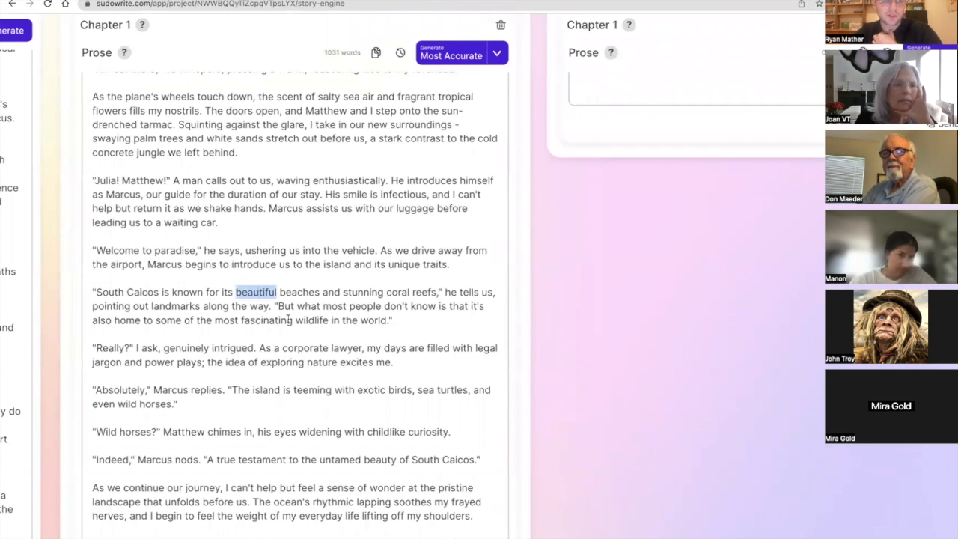
scroll(288, 319, "down", 1)
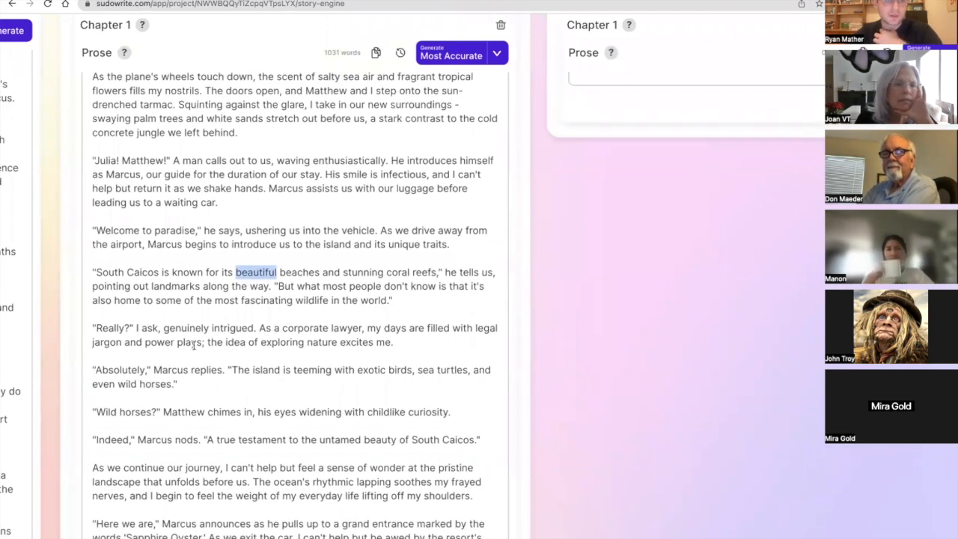
scroll(217, 337, "down", 1)
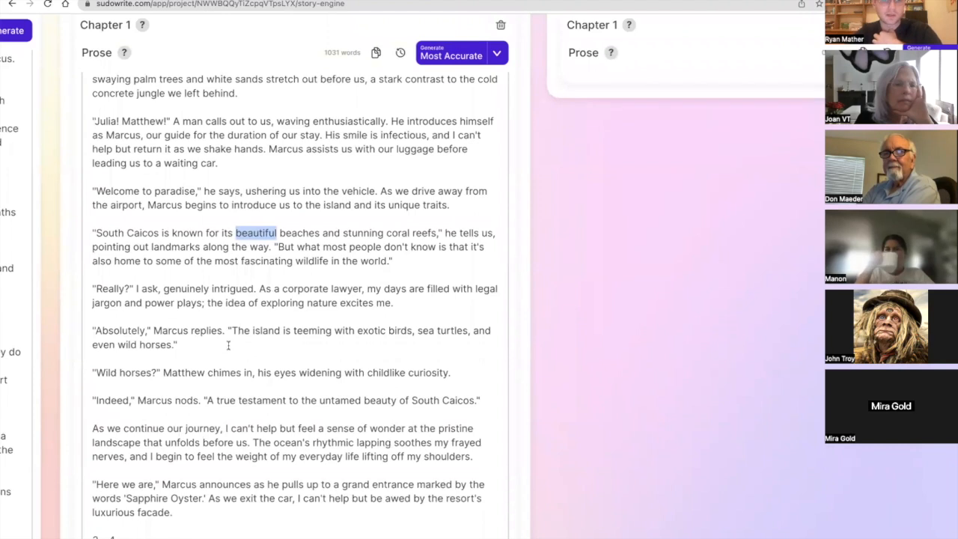
scroll(229, 340, "down", 1)
scroll(229, 280, "down", 2)
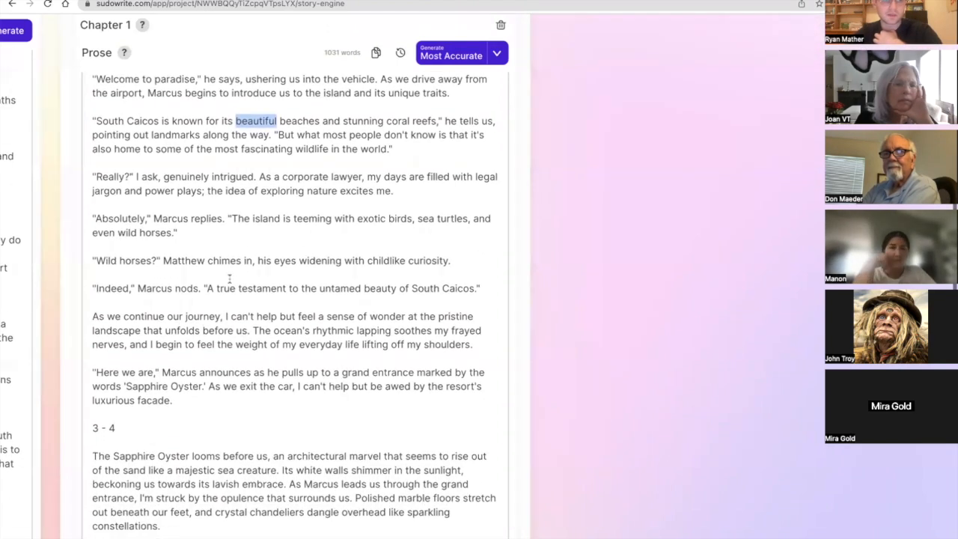
left_click(164, 259)
left_click_drag(163, 259, 117, 260)
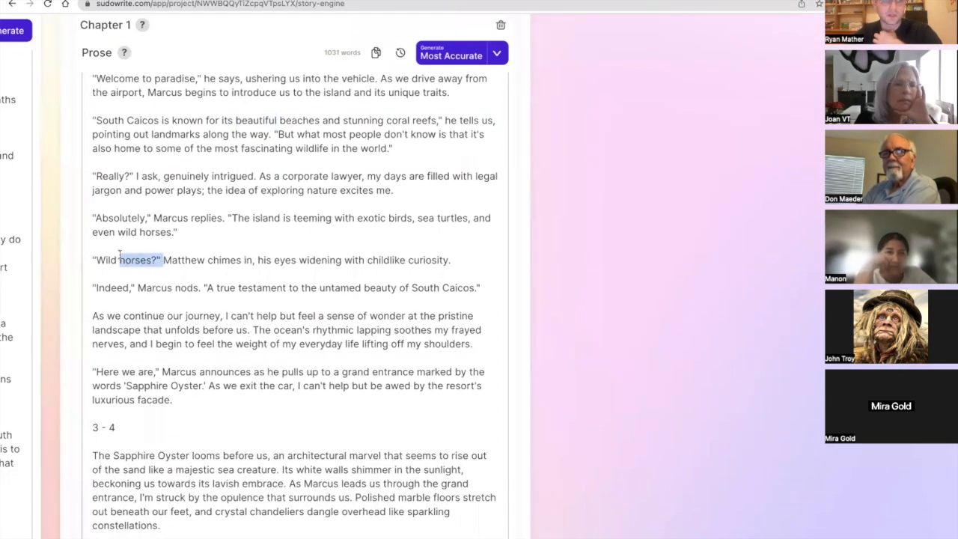
scroll(137, 295, "down", 1)
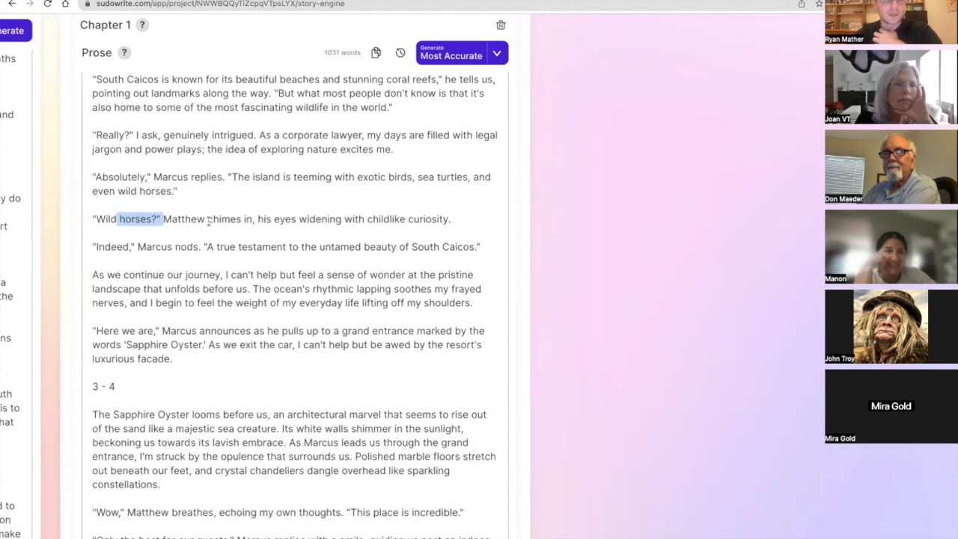
scroll(247, 243, "down", 3)
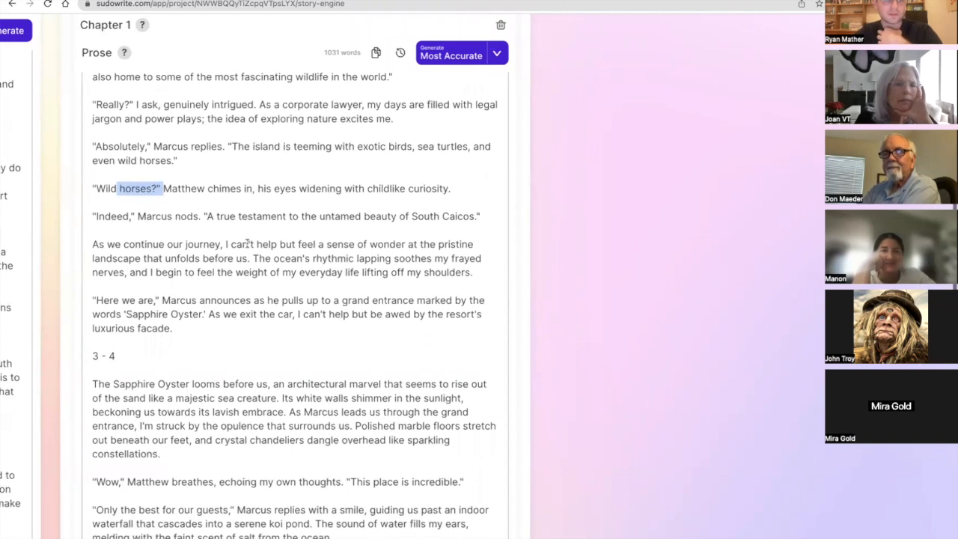
scroll(247, 243, "down", 2)
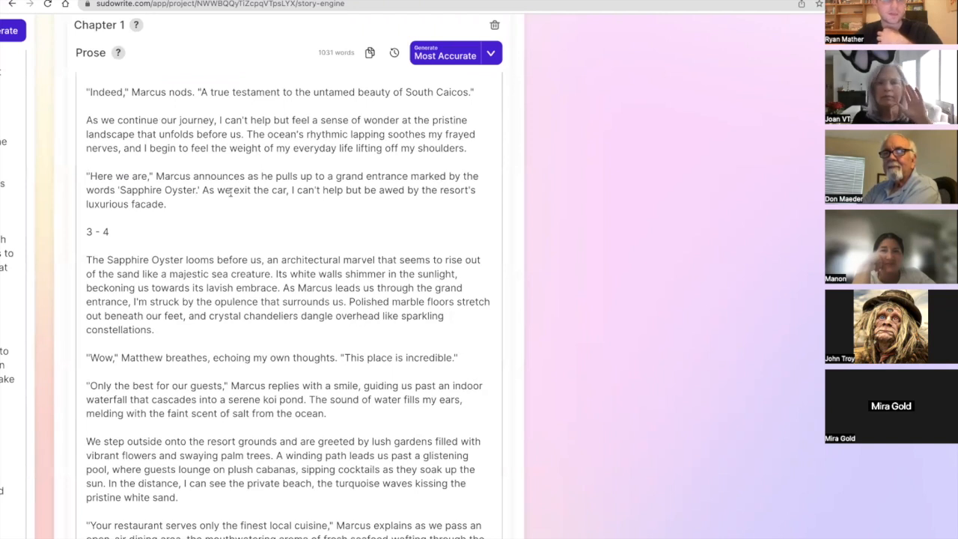
Examine the opening of the beats 3 - 4 prose, checking the "majestic sea creature" simile and the sentence about Marcus leading the couple through the entrance.
scroll(231, 193, "down", 2)
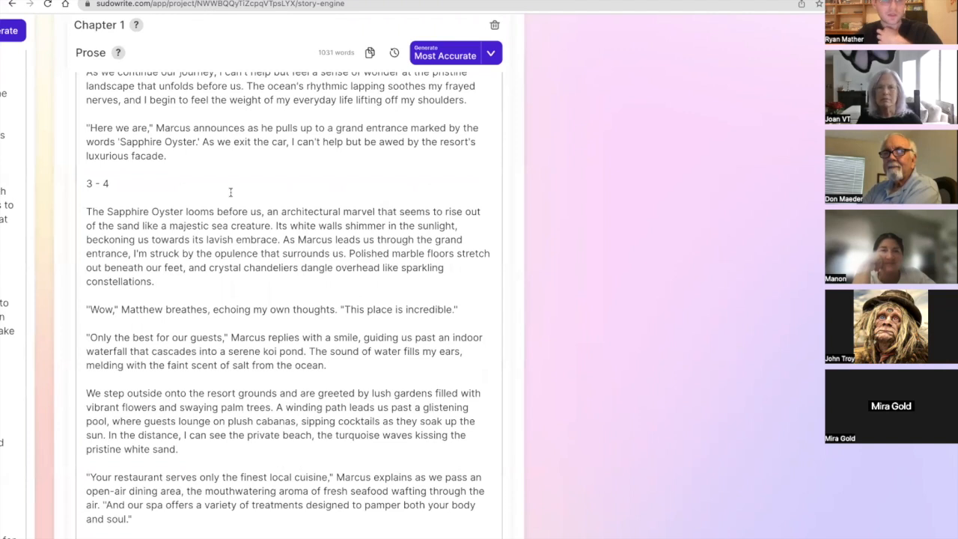
scroll(231, 192, "down", 2)
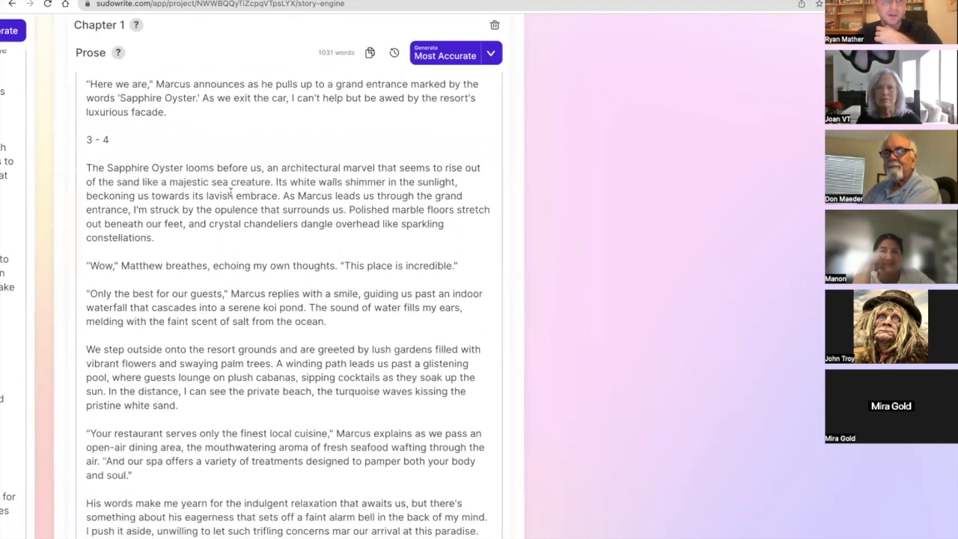
scroll(230, 192, "down", 2)
scroll(231, 192, "up", 1)
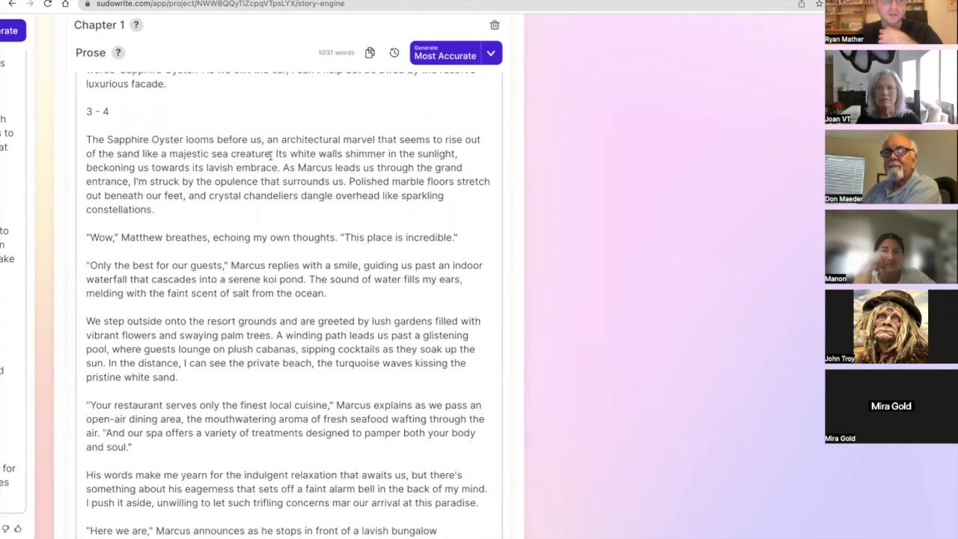
left_click_drag(272, 154, 210, 154)
left_click(211, 154)
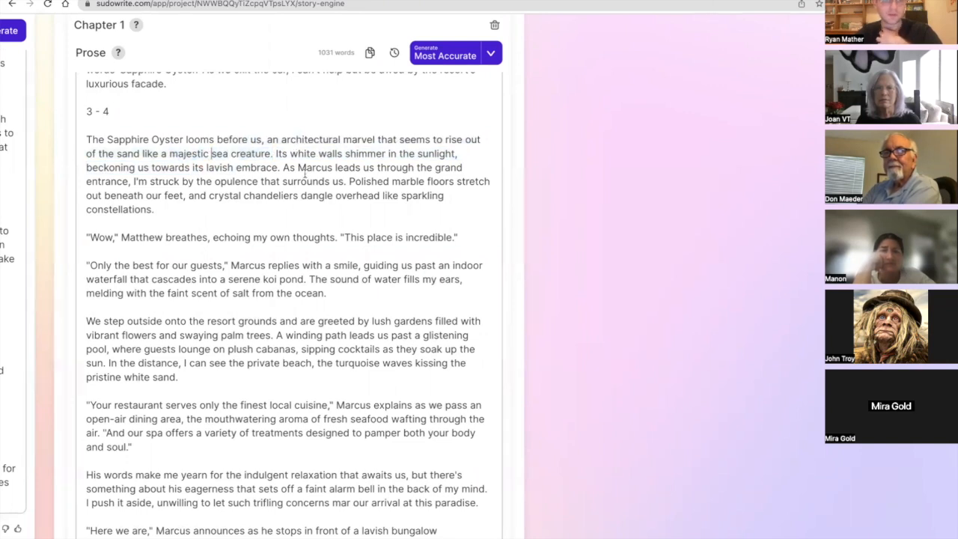
scroll(306, 172, "down", 2)
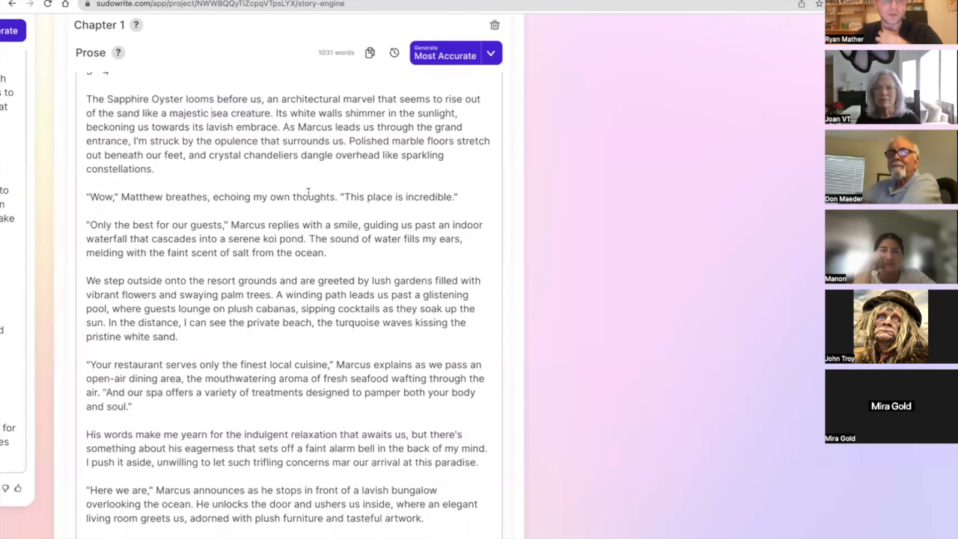
scroll(307, 193, "down", 2)
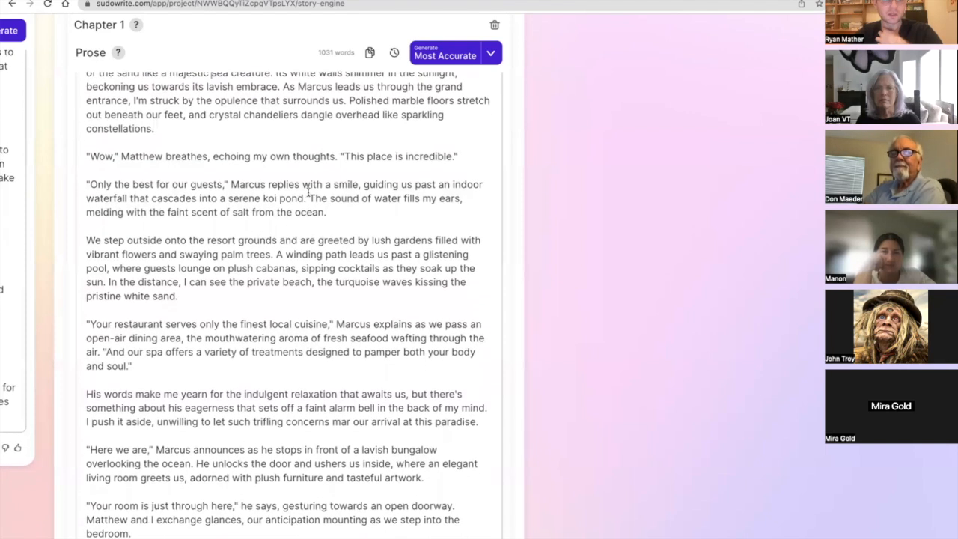
scroll(308, 192, "up", 3)
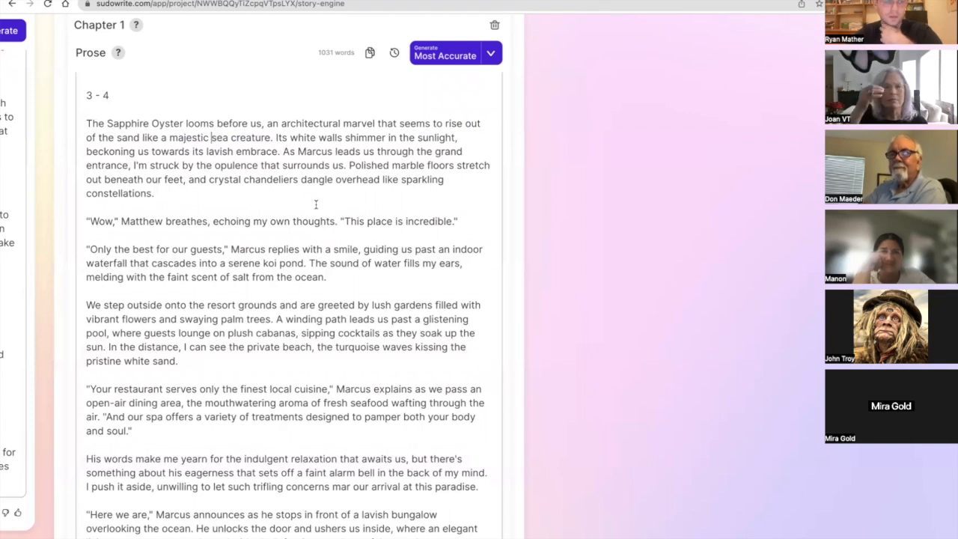
left_click_drag(344, 165, 282, 152)
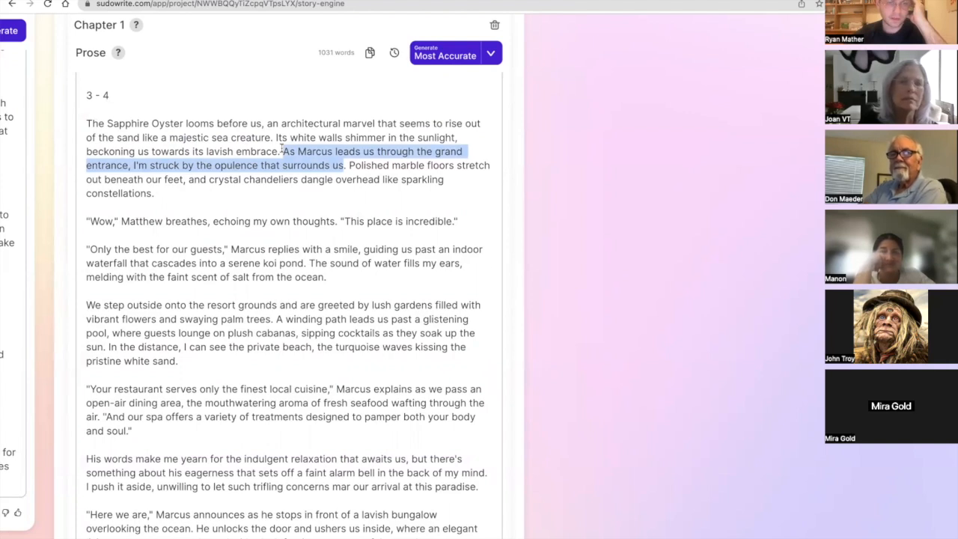
scroll(281, 149, "down", 2)
scroll(281, 149, "up", 1)
scroll(282, 149, "down", 1)
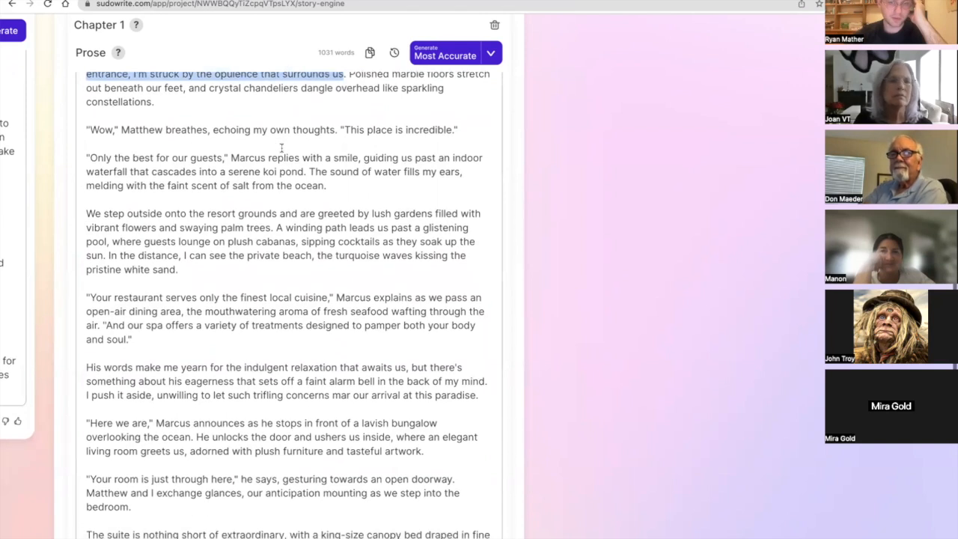
scroll(282, 148, "up", 2)
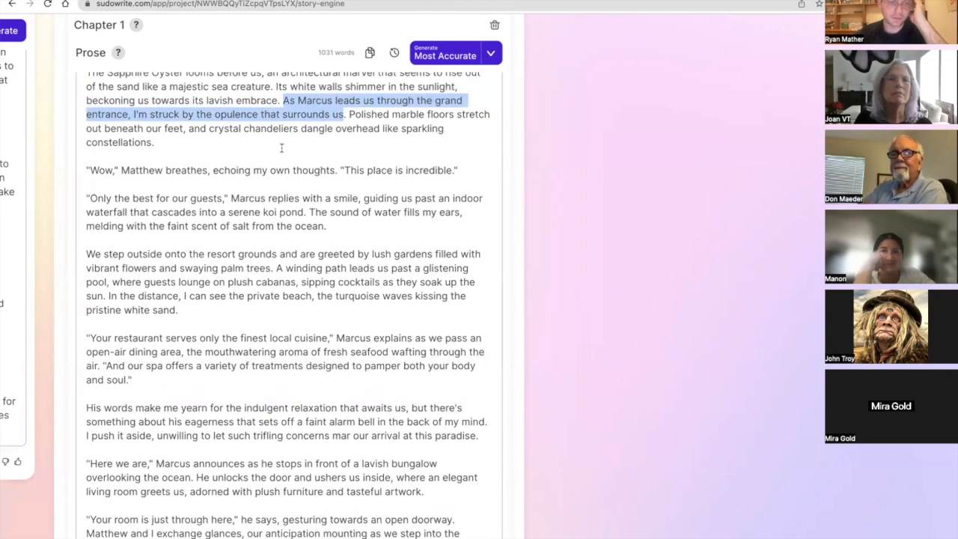
scroll(282, 148, "up", 1)
scroll(281, 148, "down", 1)
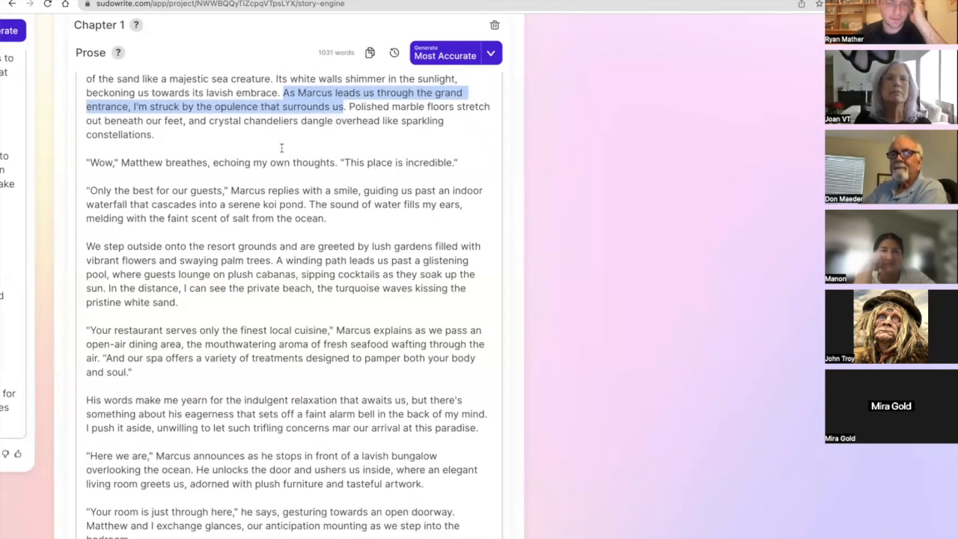
scroll(281, 148, "down", 1)
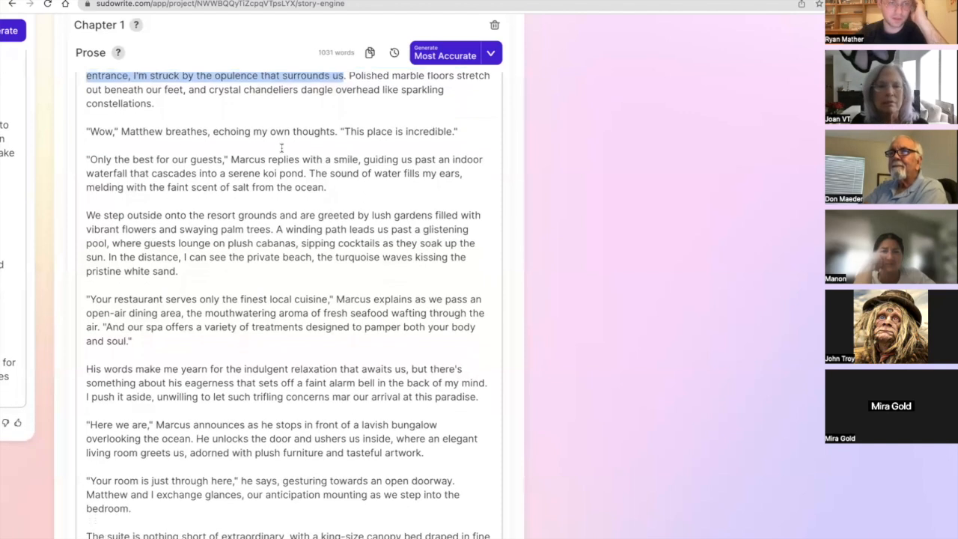
Delete the simile "like a predator sizing up its prey" so the sentence about Marcus's smile ends at "lurking beneath the surface.".
scroll(281, 149, "down", 4)
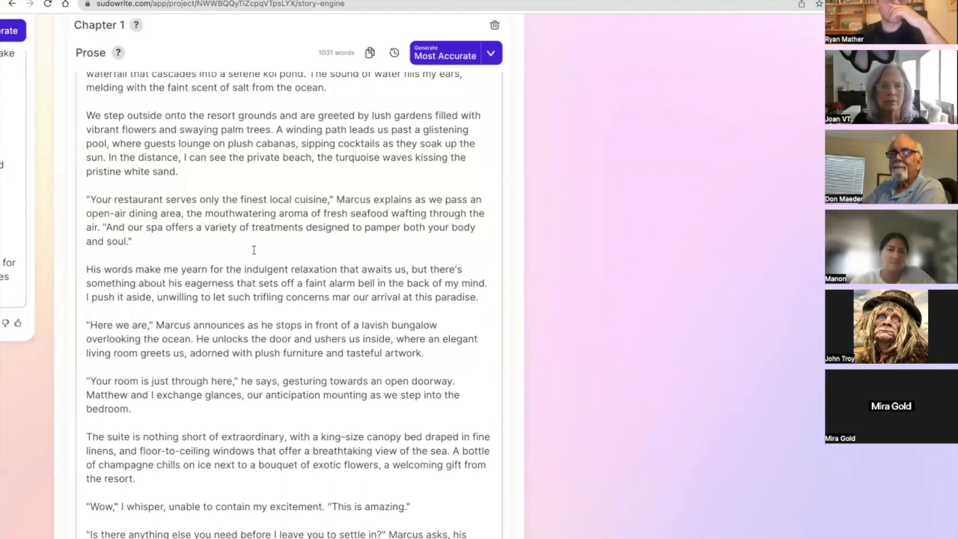
scroll(271, 202, "down", 5)
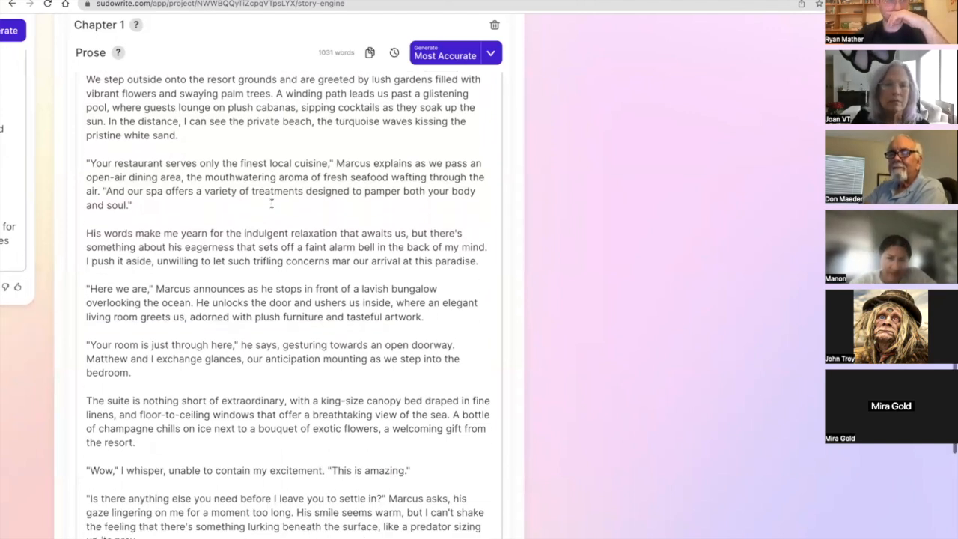
scroll(270, 202, "down", 2)
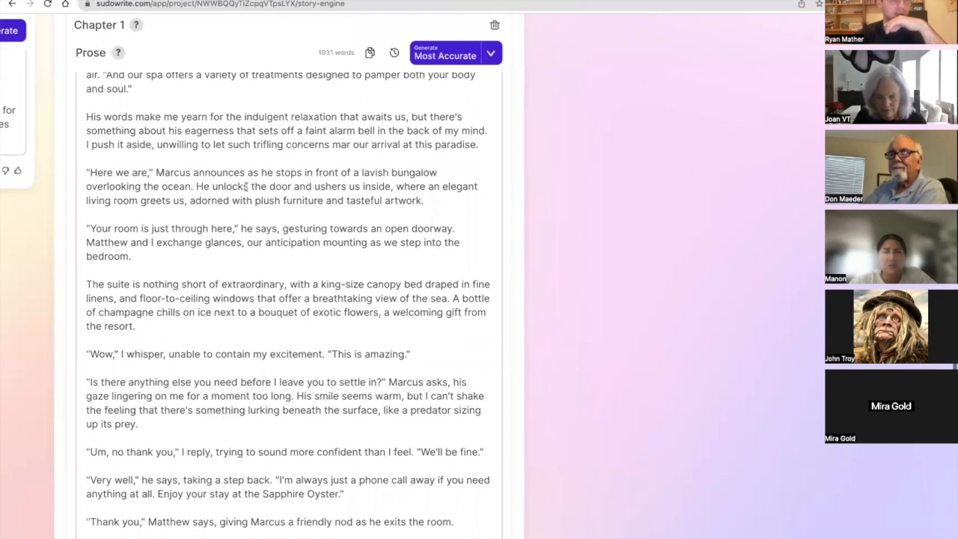
scroll(239, 193, "down", 4)
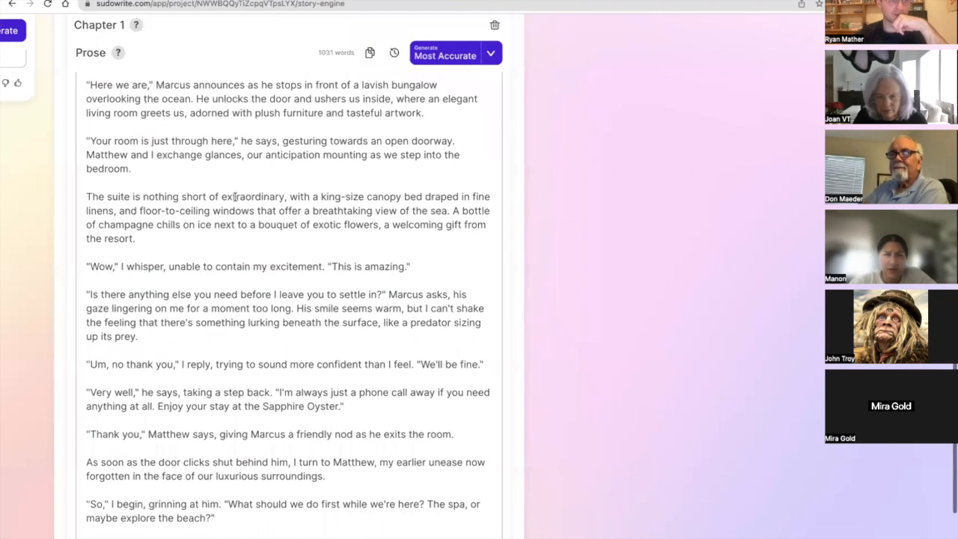
scroll(235, 196, "down", 4)
scroll(234, 196, "down", 3)
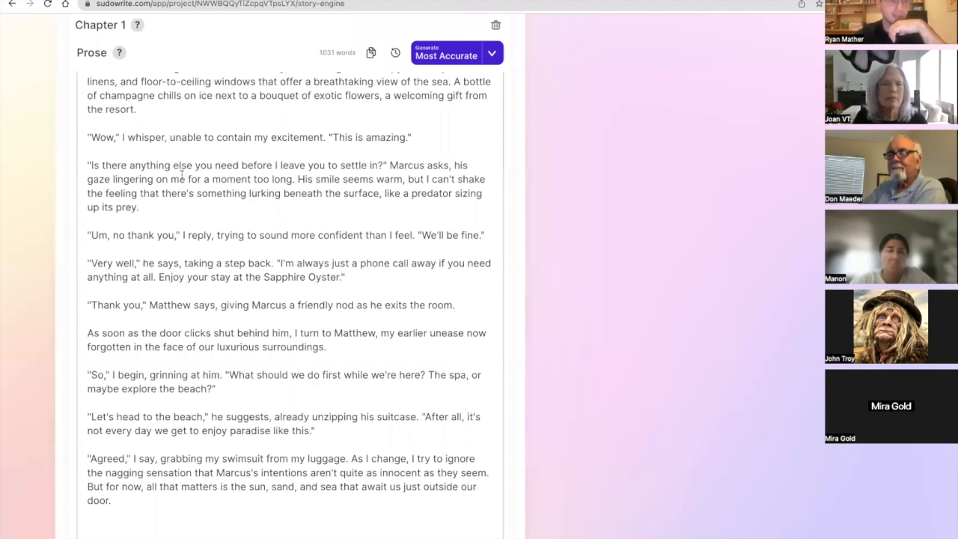
left_click_drag(296, 179, 247, 146)
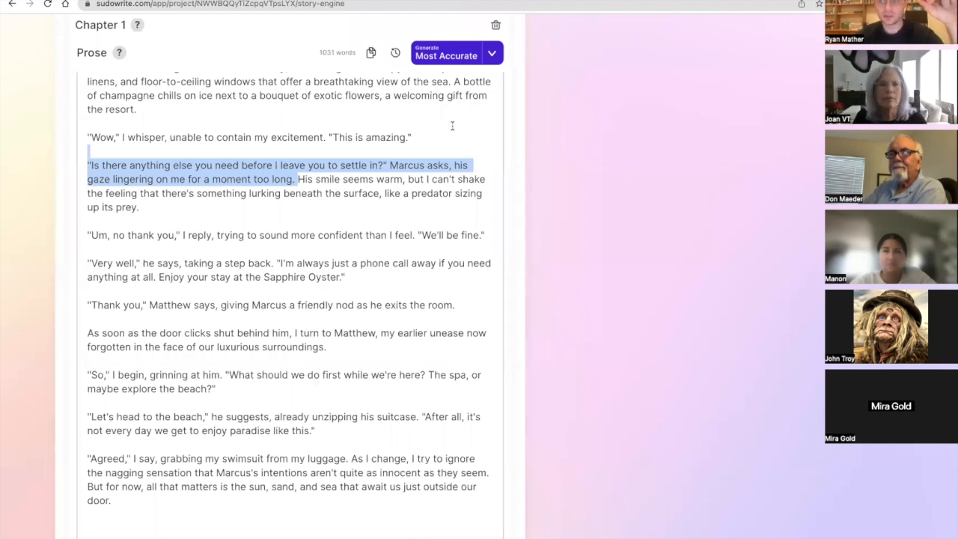
double_click(367, 177)
left_click_drag(305, 179, 383, 202)
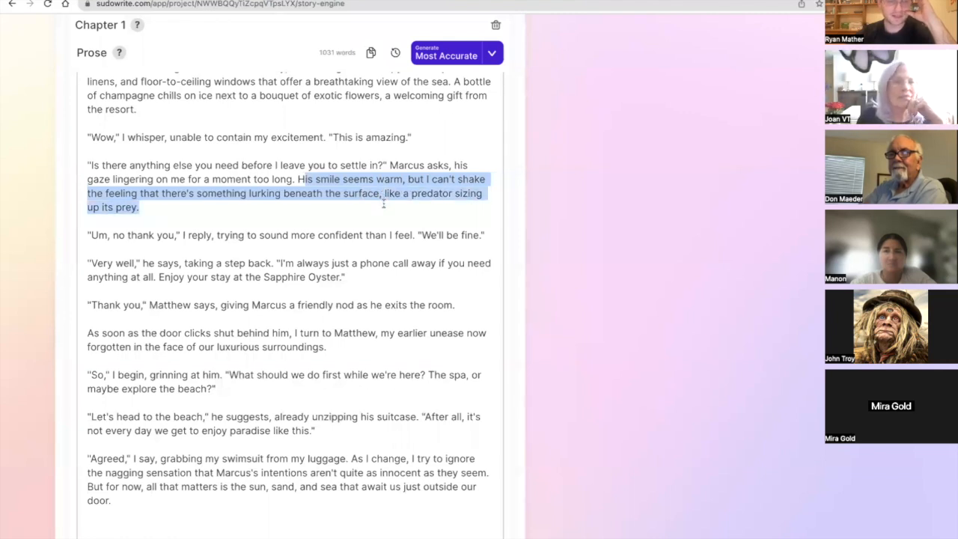
left_click(382, 202)
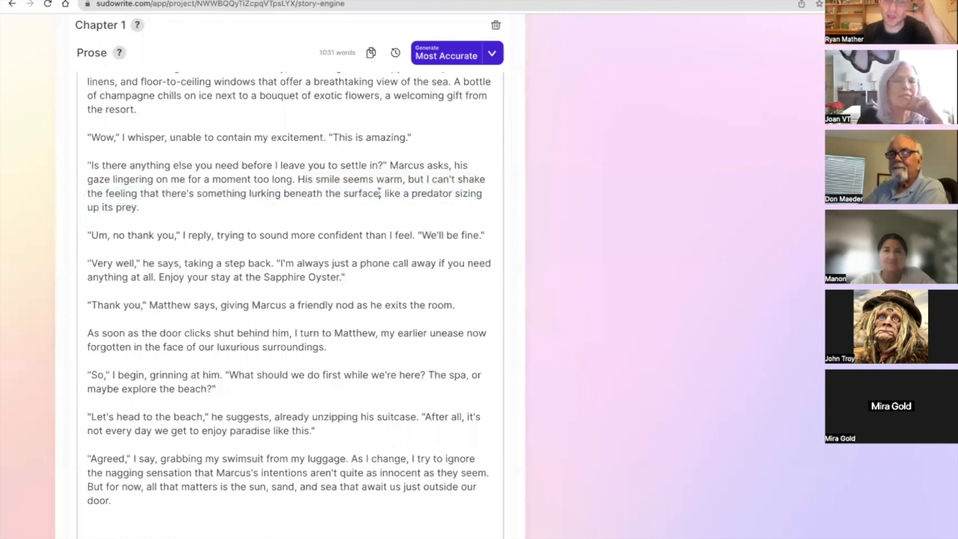
left_click_drag(380, 193, 380, 202)
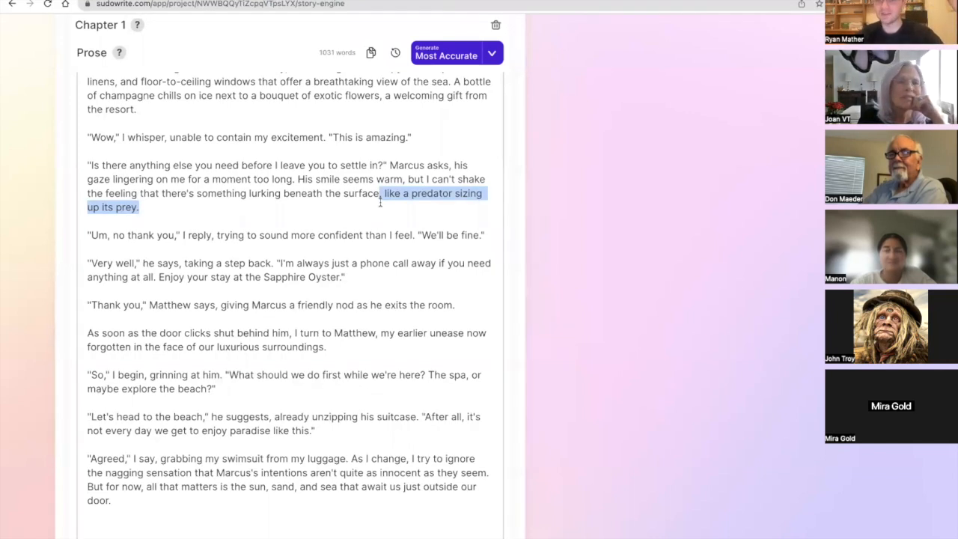
key("BackSpace")
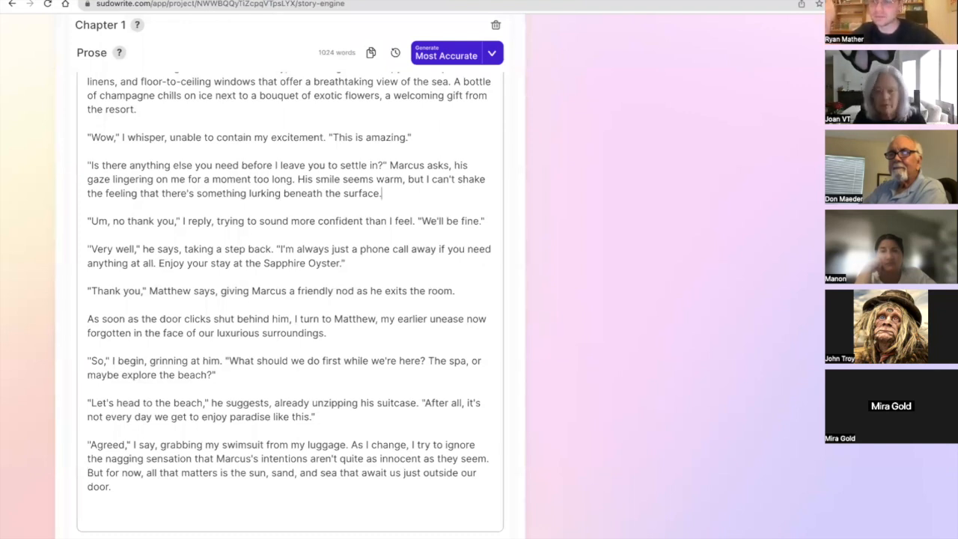
scroll(327, 277, "down", 1)
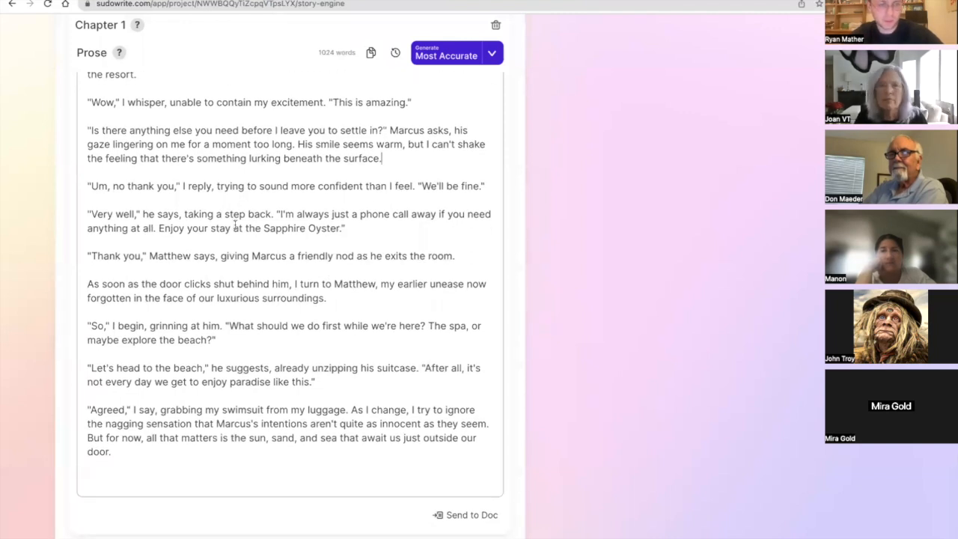
Delete the clause about unease forgotten in the luxurious surroundings, so the sentence ends at "I turn to Matthew.".
double_click(160, 187)
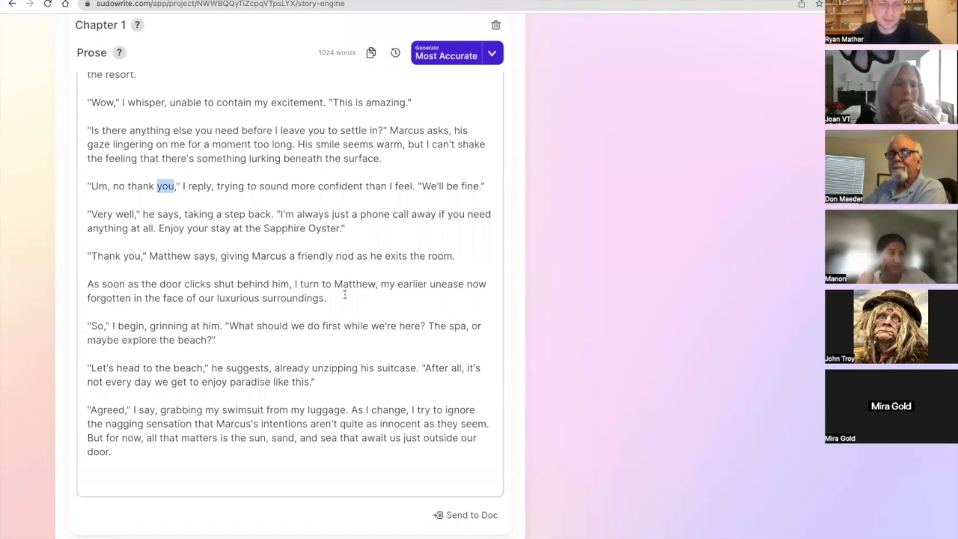
mouse_move(377, 284)
left_mouse_down()
mouse_move(392, 324)
mouse_move(383, 302)
left_mouse_up()
key("BackSpace")
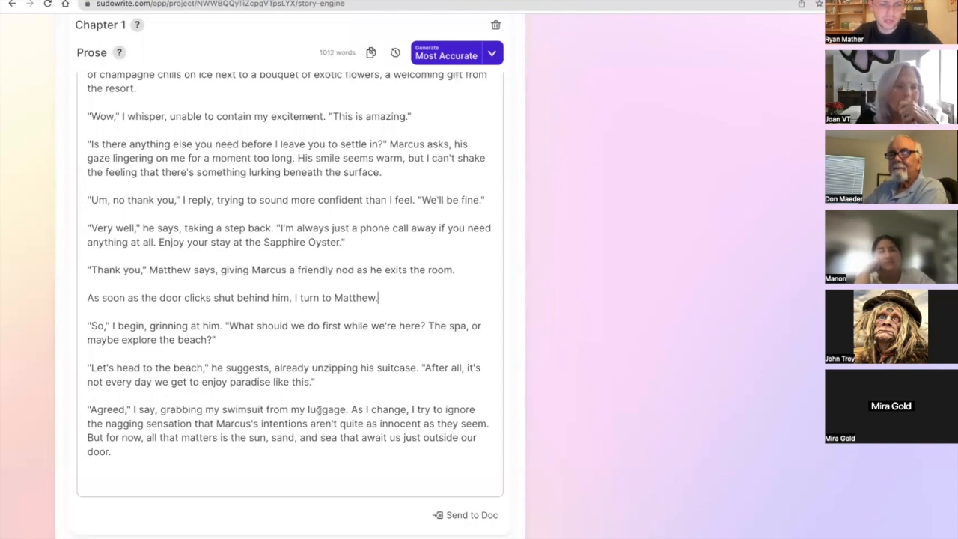
Remove the trailing blank lines and the chapter's closing sentences after "grabbing my swimsuit from my luggage.".
left_click(325, 480)
key("BackSpace")
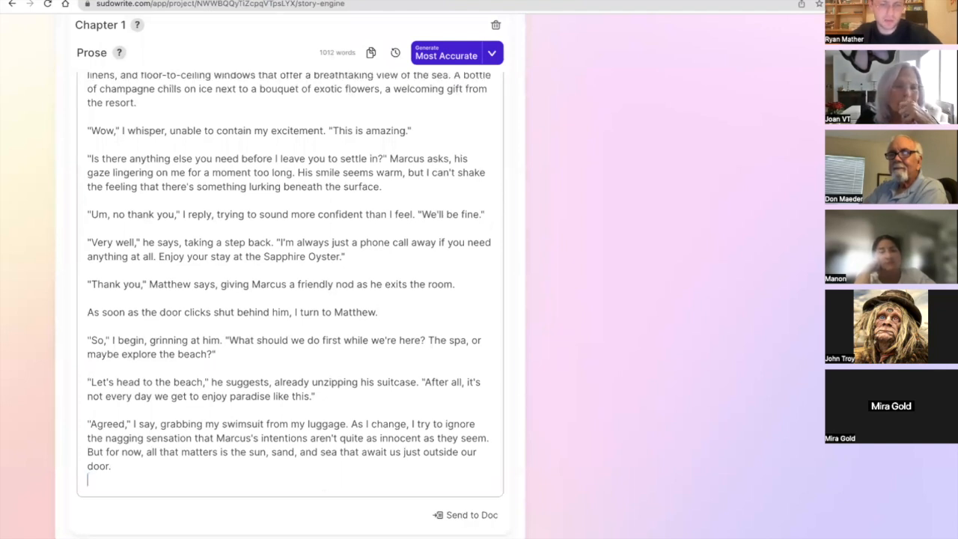
key("BackSpace")
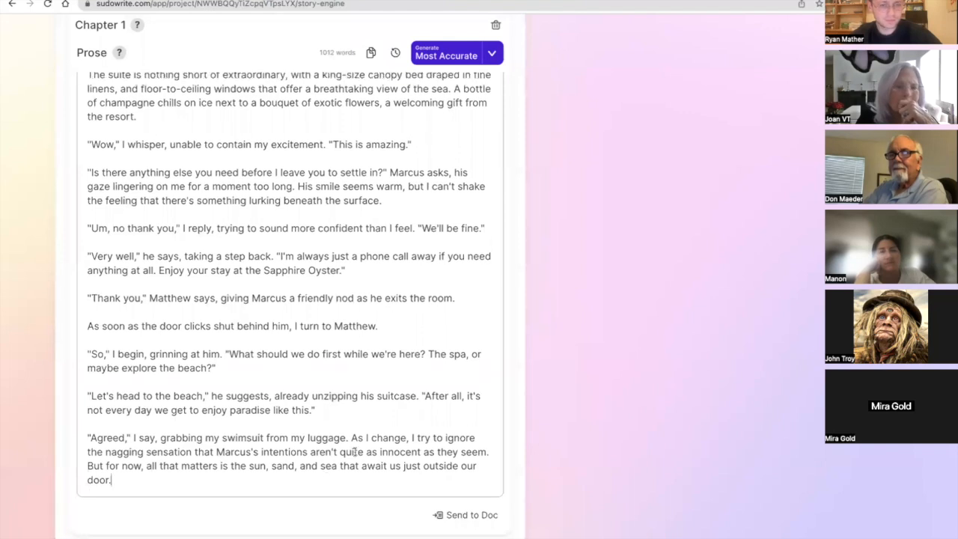
left_click_drag(373, 481, 349, 438)
key("BackSpace")
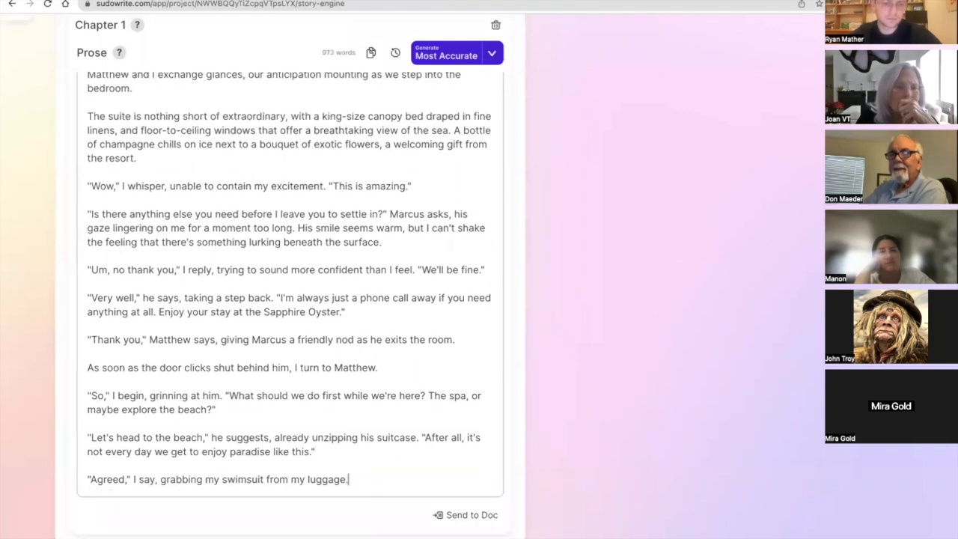
Generate prose for the second Chapter 1 card, whose prose is still empty, using the Best Prose mode.
scroll(354, 406, "up", 15)
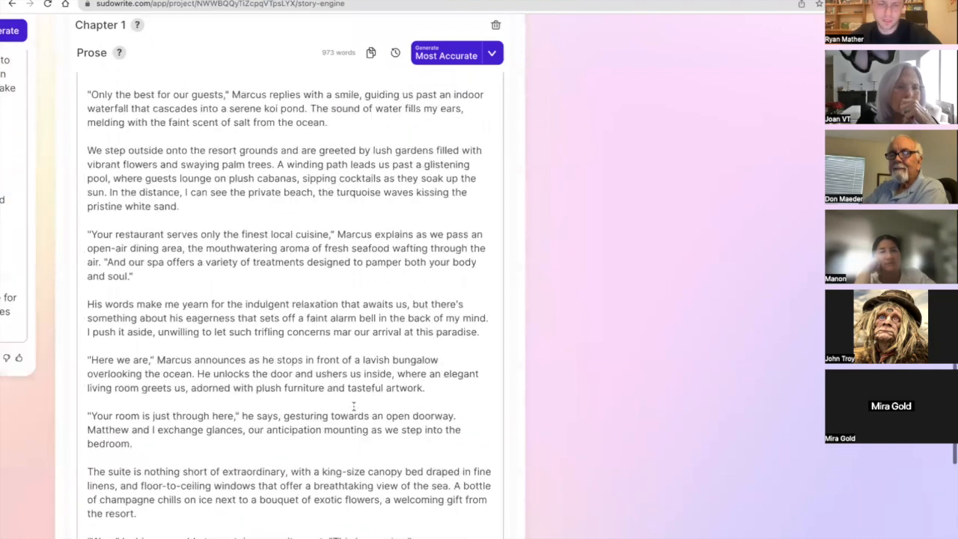
scroll(361, 408, "right", 2)
scroll(362, 407, "right", 4)
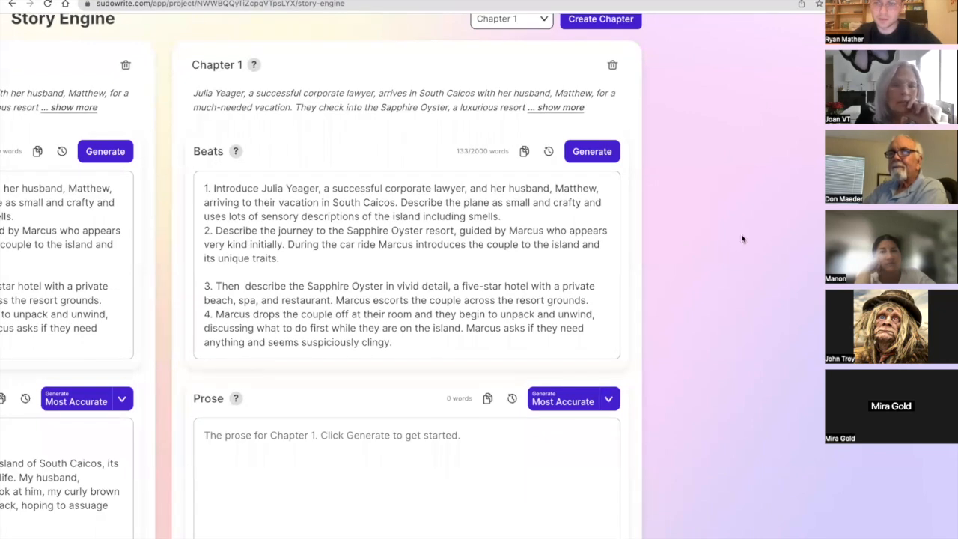
left_click(611, 402)
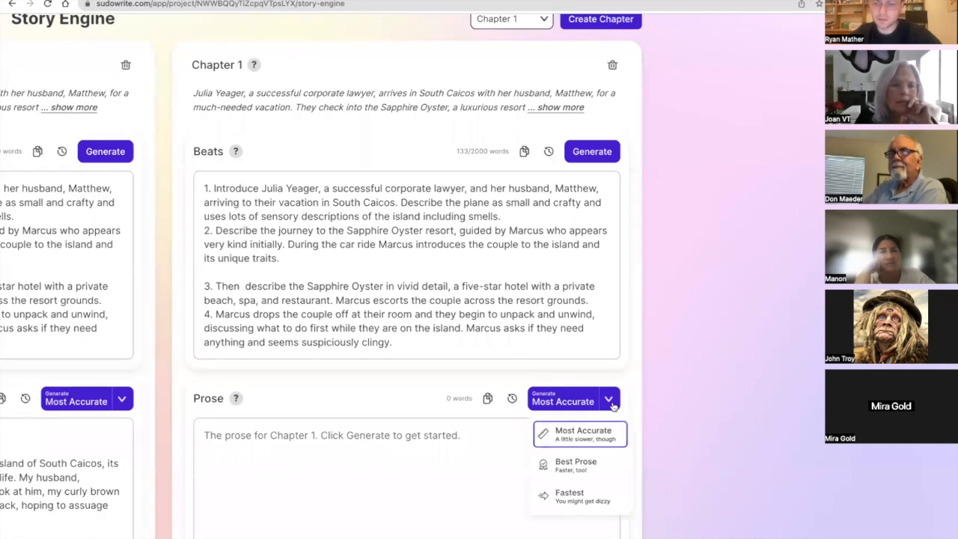
left_click(597, 463)
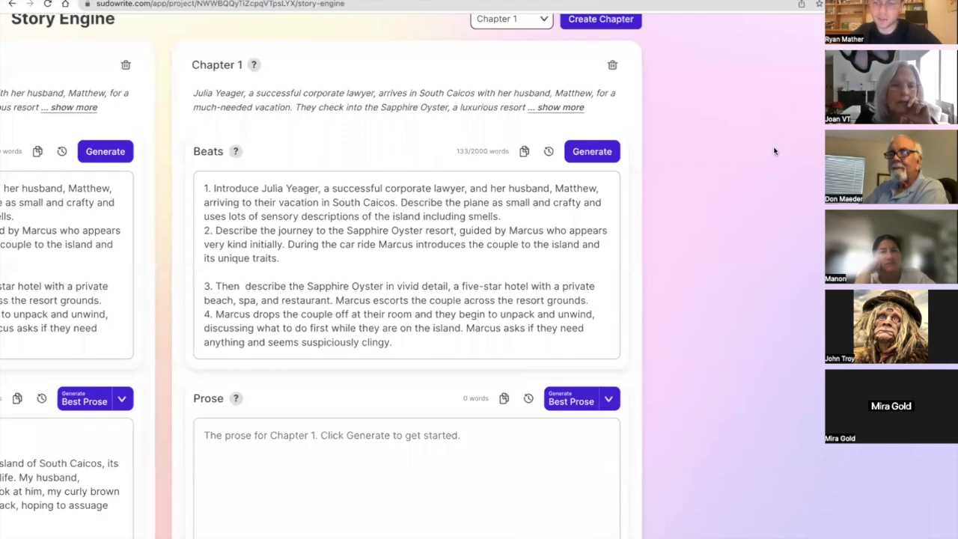
left_click(569, 402)
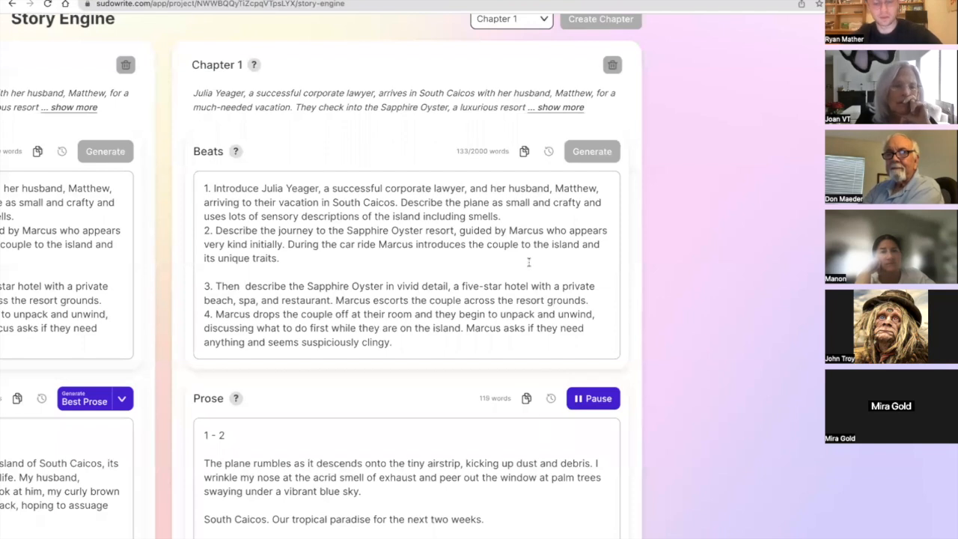
scroll(537, 222, "down", 5)
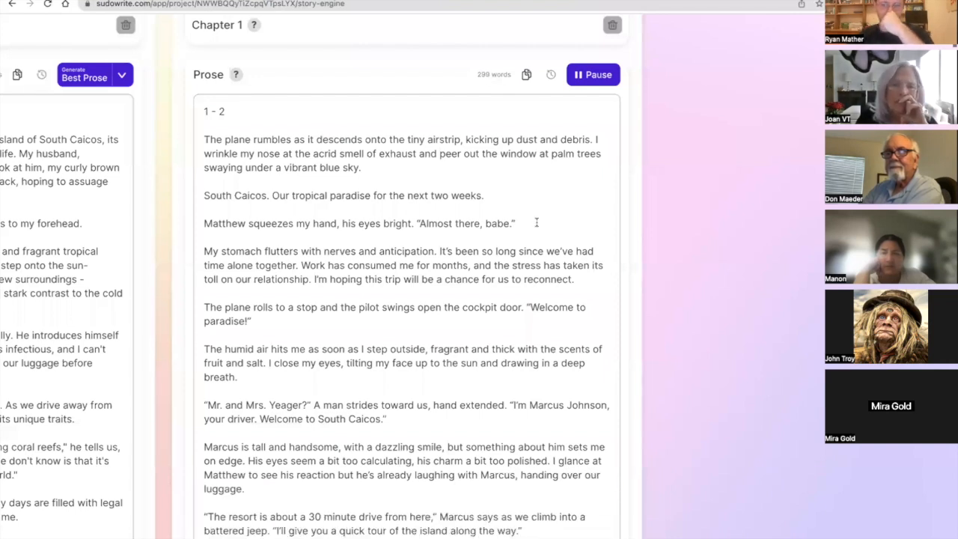
scroll(382, 223, "down", 1)
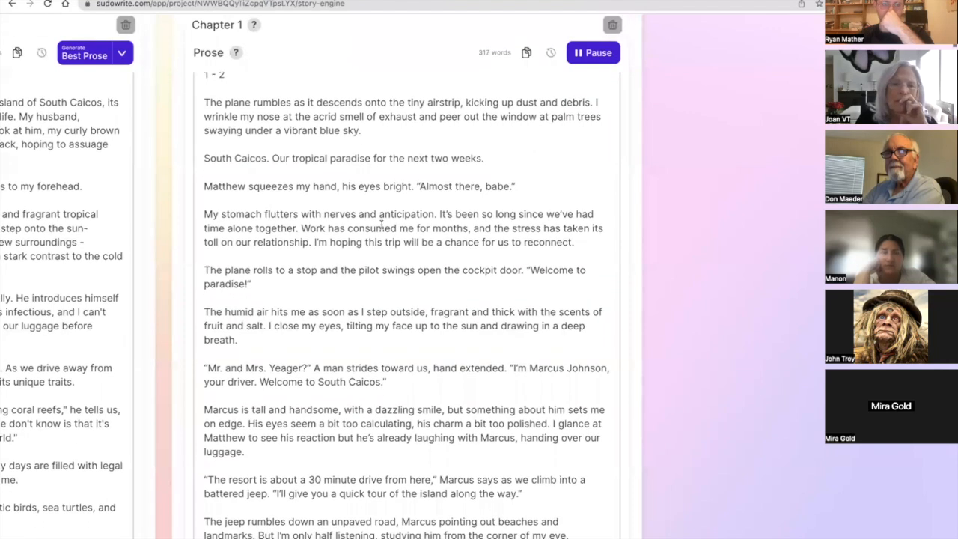
scroll(381, 223, "up", 3)
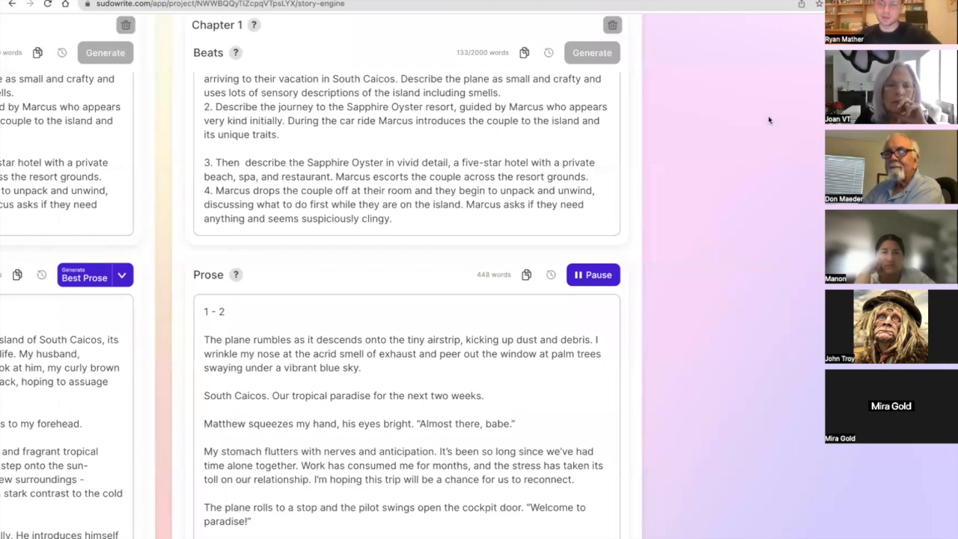
scroll(380, 131, "up", 2)
scroll(380, 131, "up", 1)
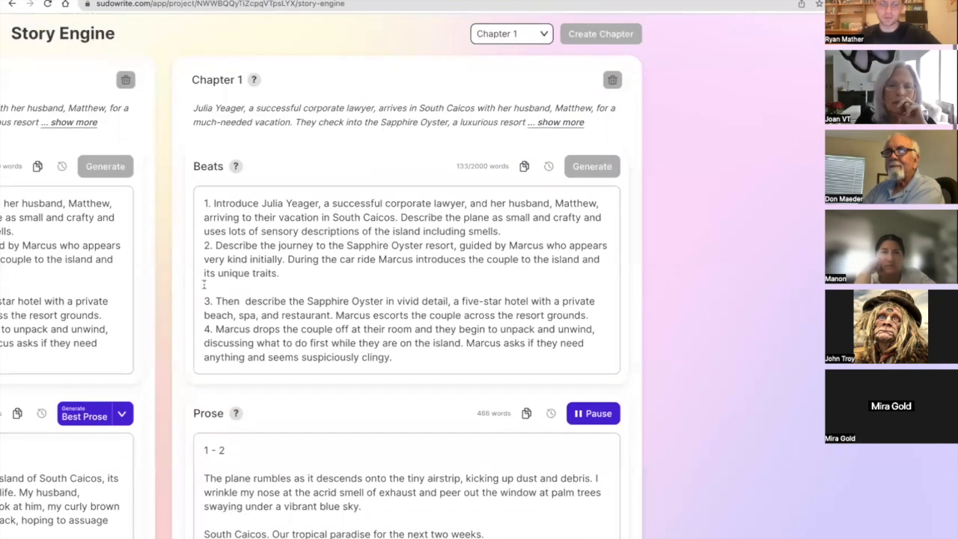
left_click(203, 203)
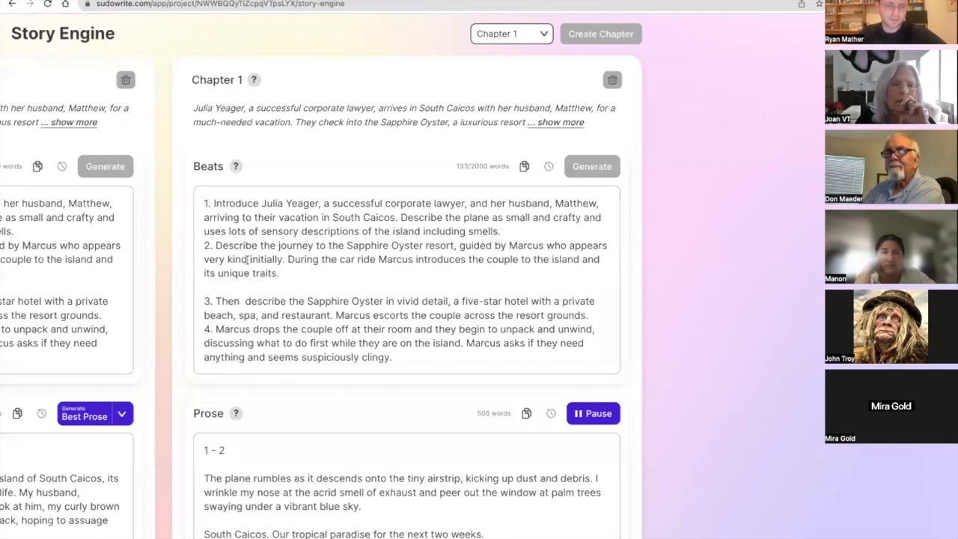
key("Return")
key("Return")
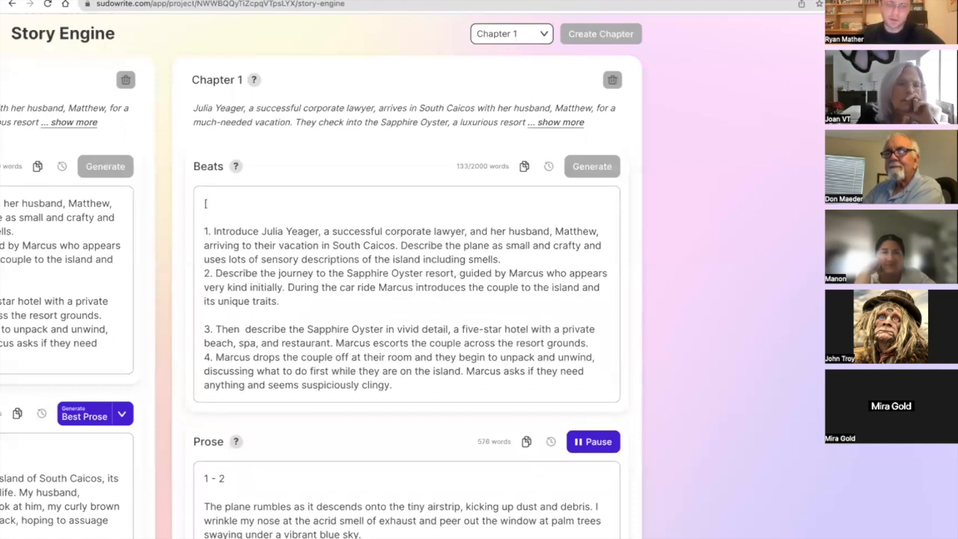
type("[Pleas")
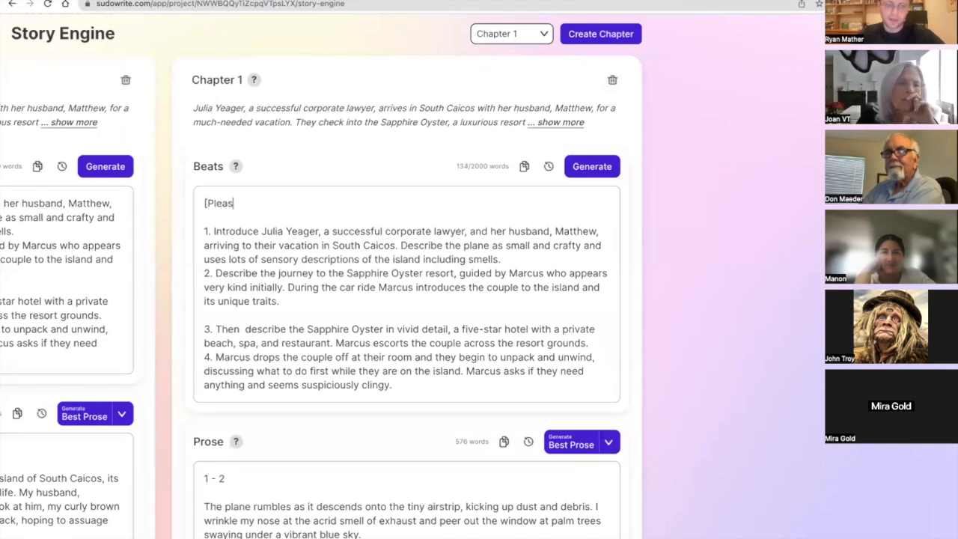
type("e use gritty and detailed tight PO")
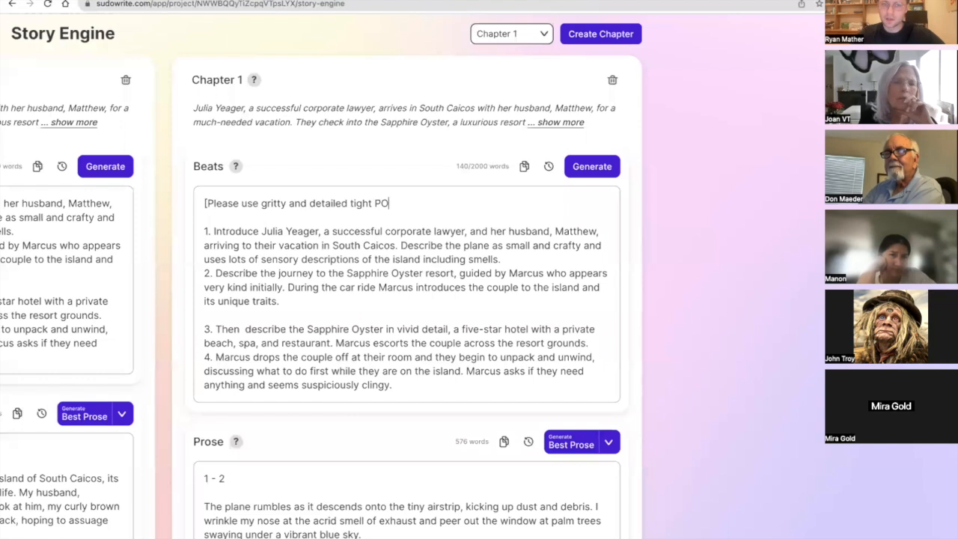
key("BackSpace")
key("BackSpace")
key("BackSpace")
key("BackSpace")
key("BackSpace")
key("BackSpace")
key("BackSpace")
key("BackSpace")
key("BackSpace")
key("BackSpace")
key("BackSpace")
key("BackSpace")
key("BackSpace")
key("BackSpace")
key("BackSpace")
key("BackSpace")
key("BackSpace")
key("BackSpace")
key("BackSpace")
key("BackSpace")
key("BackSpace")
key("BackSpace")
key("BackSpace")
key("BackSpace")
key("BackSpace")
key("BackSpace")
key("BackSpace")
key("BackSpace")
key("BackSpace")
key("BackSpace")
key("BackSpace")
key("BackSpace")
key("BackSpace")
key("BackSpace")
key("BackSpace")
key("BackSpace")
key("BackSpace")
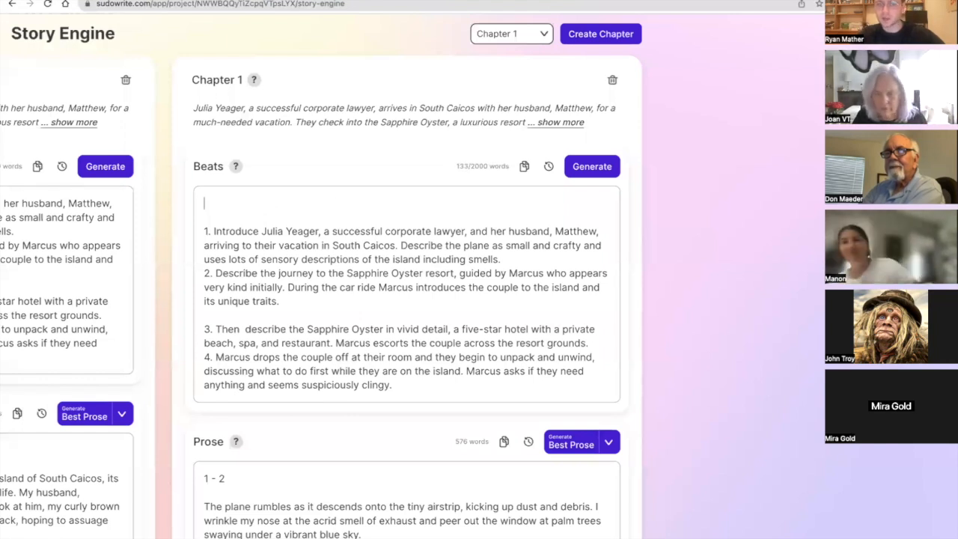
key("Delete")
key("Delete")
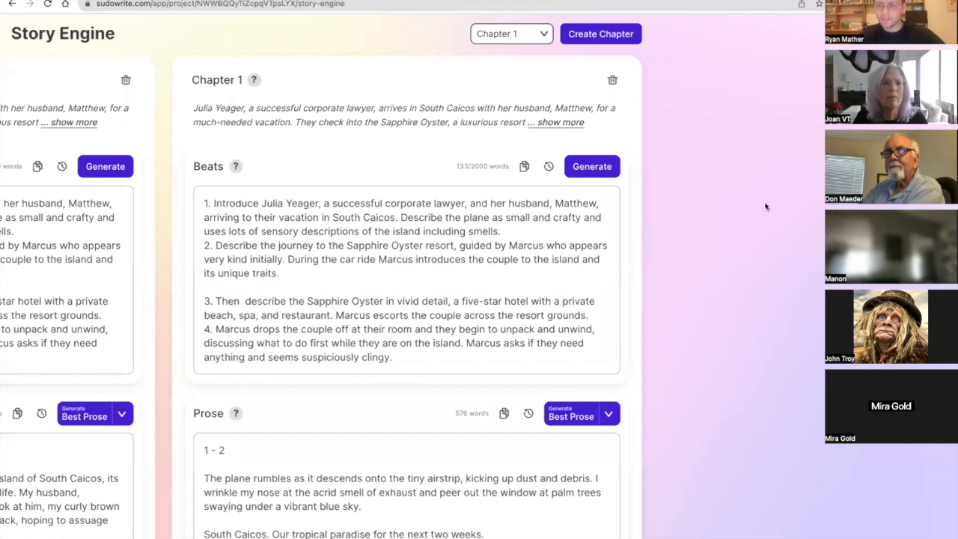
Examine the Best Prose version of Chapter 1 for beats 1 - 2, from the plane landing to the jeep ride.
scroll(522, 279, "down", 2)
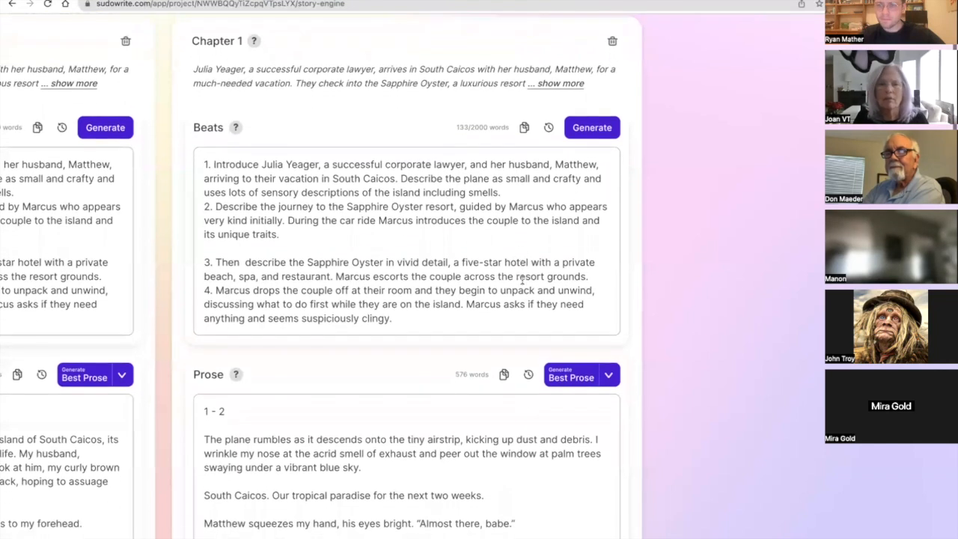
scroll(522, 279, "down", 4)
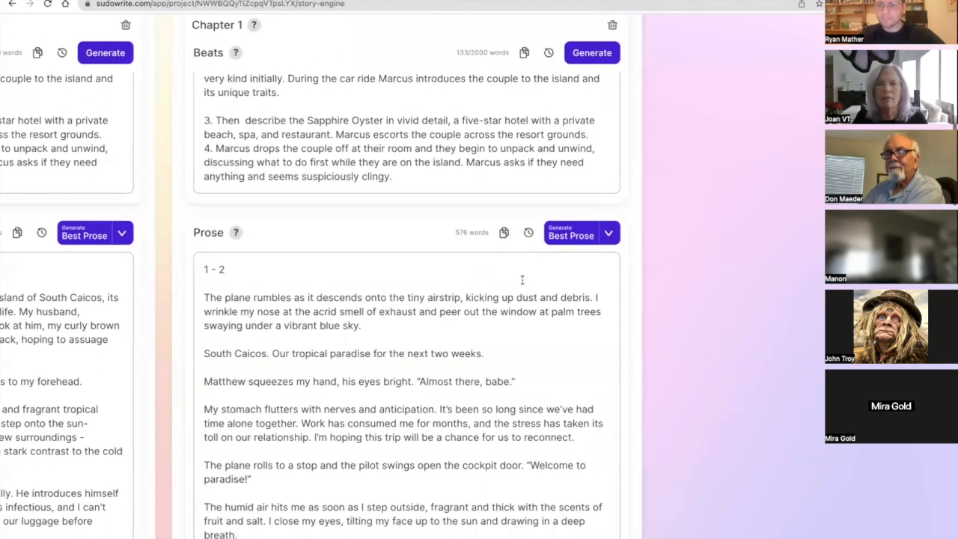
scroll(522, 280, "down", 3)
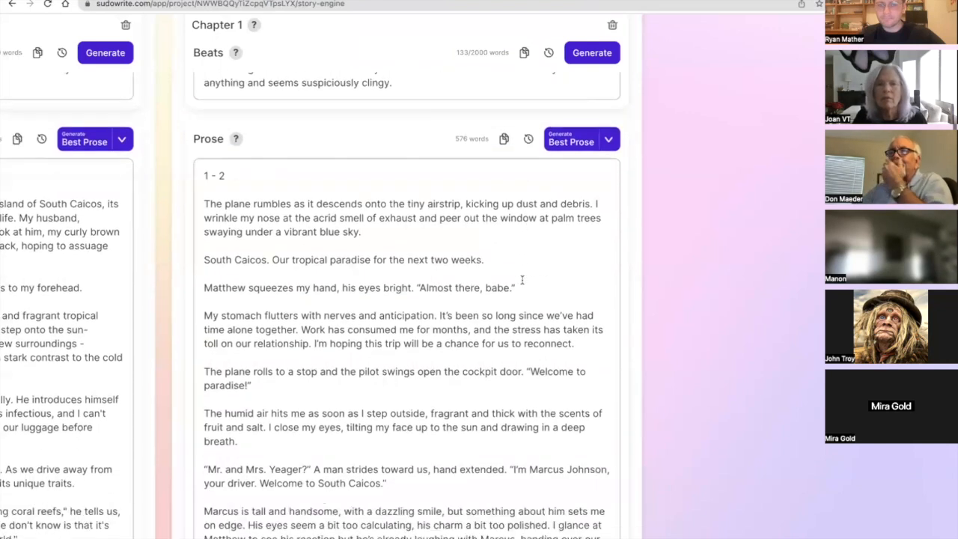
scroll(521, 279, "down", 3)
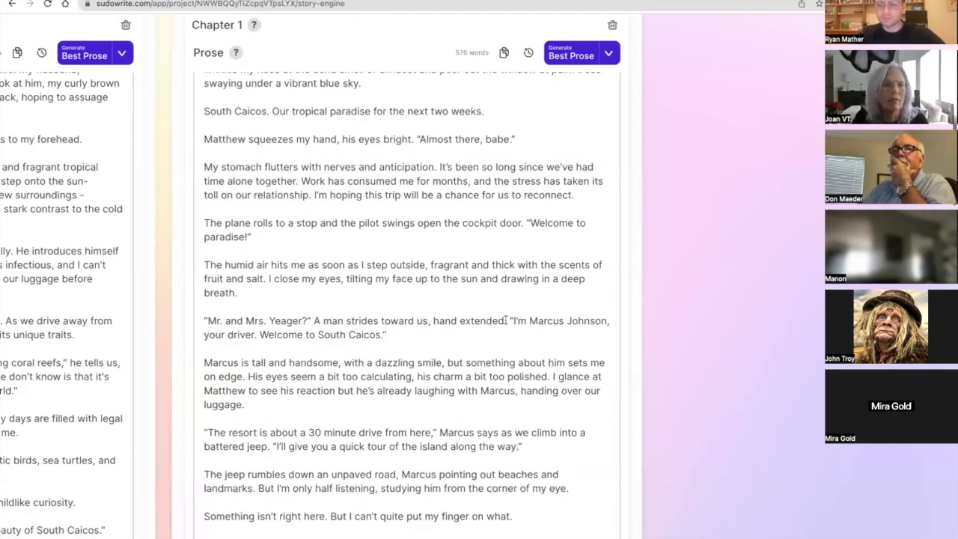
scroll(506, 320, "down", 3)
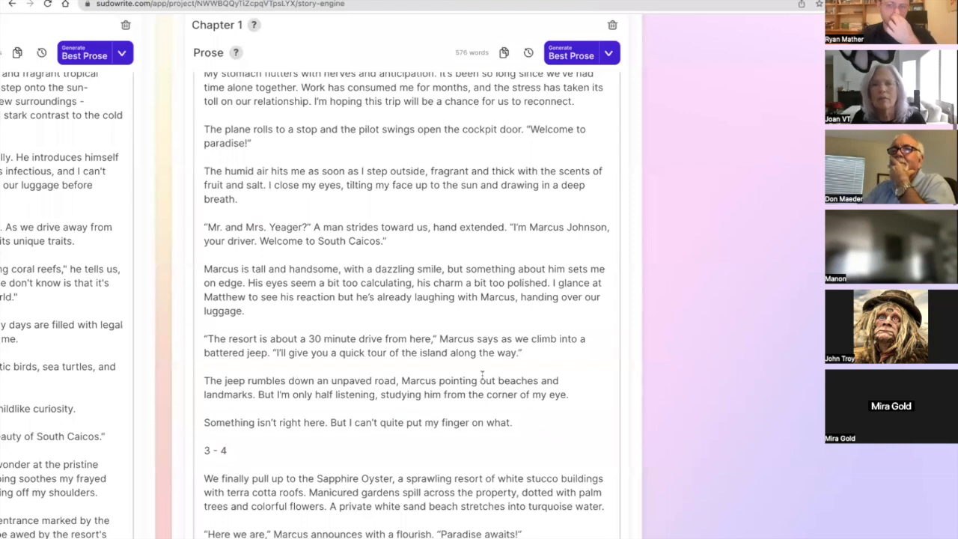
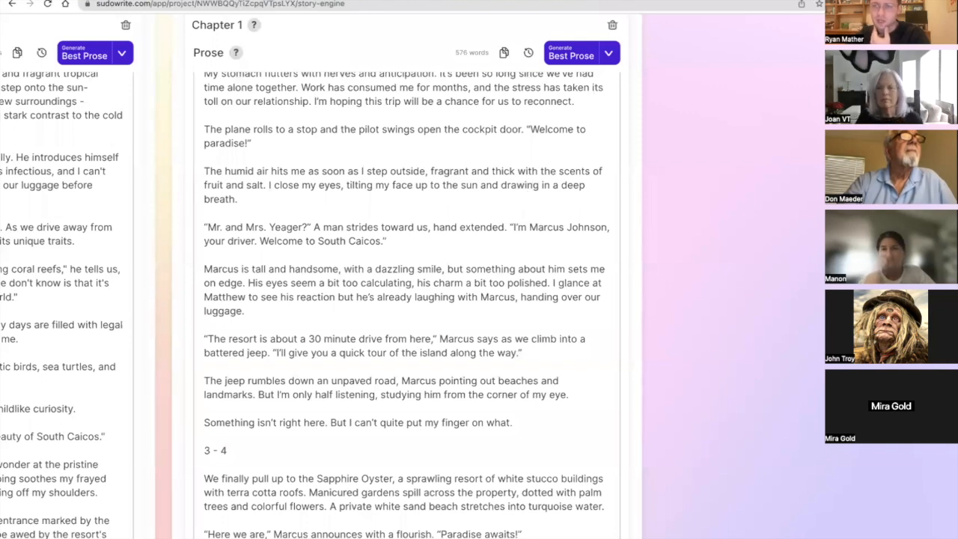
Reread the second Chapter 1 card's prose for beats 1 - 2, from the plane's descent to the closing hint that something is wrong.
scroll(347, 220, "down", 1)
scroll(346, 220, "up", 6)
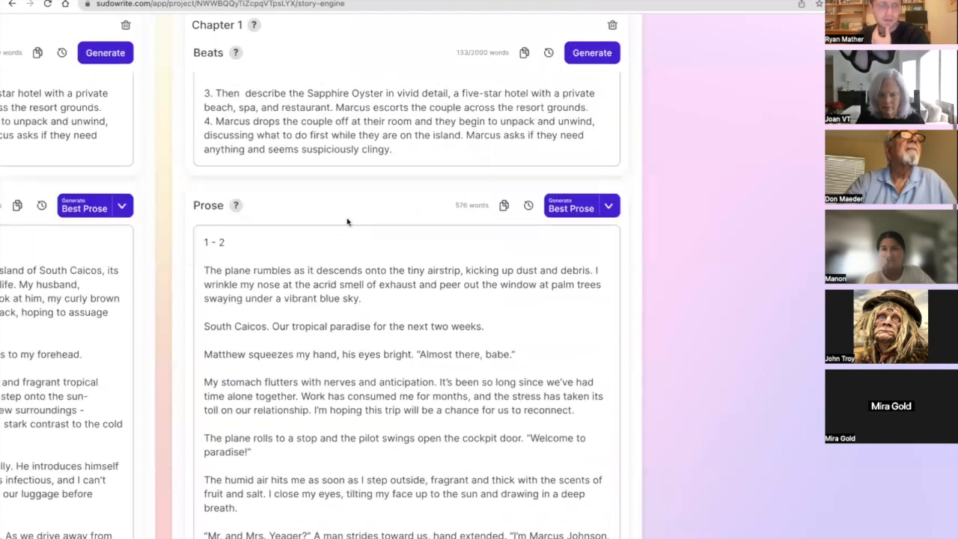
scroll(346, 220, "down", 3)
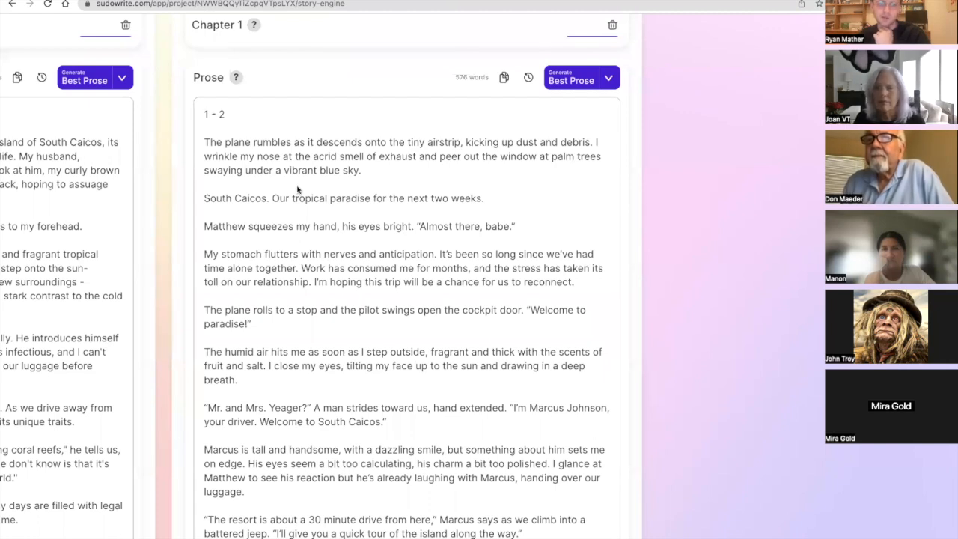
scroll(297, 190, "down", 2)
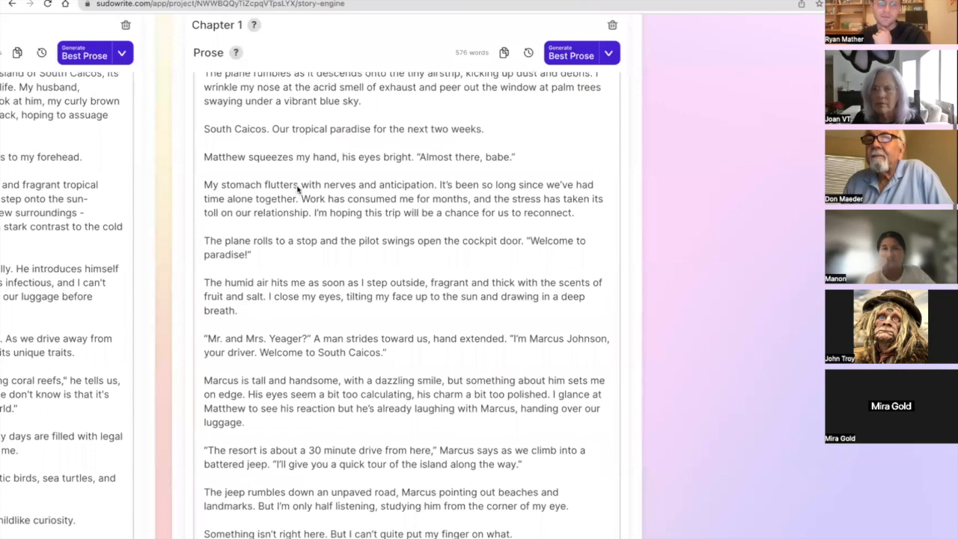
scroll(297, 190, "down", 1)
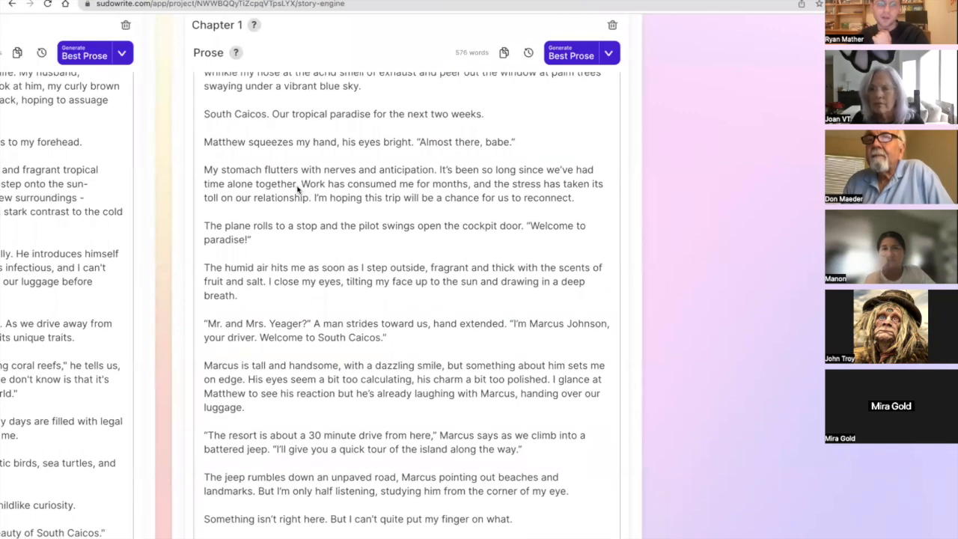
scroll(297, 189, "down", 1)
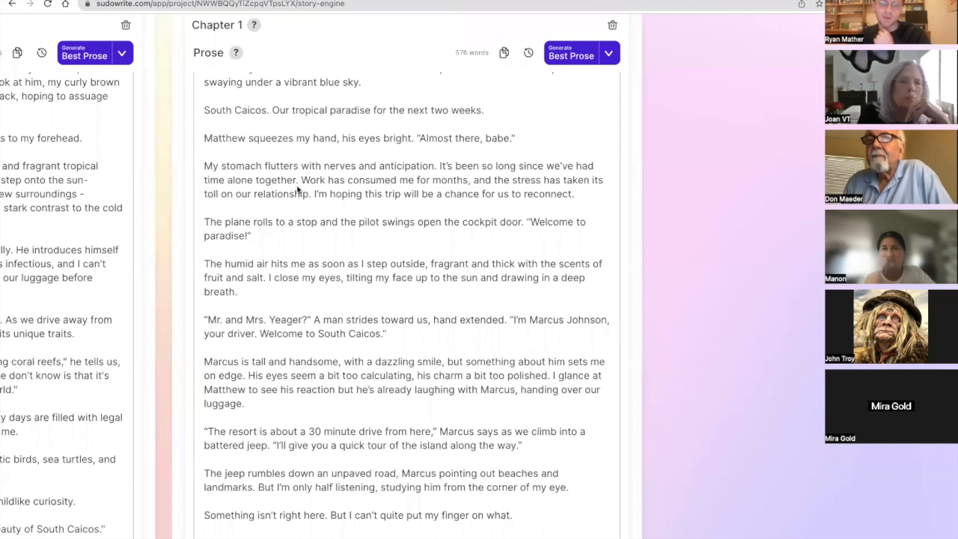
scroll(297, 189, "down", 2)
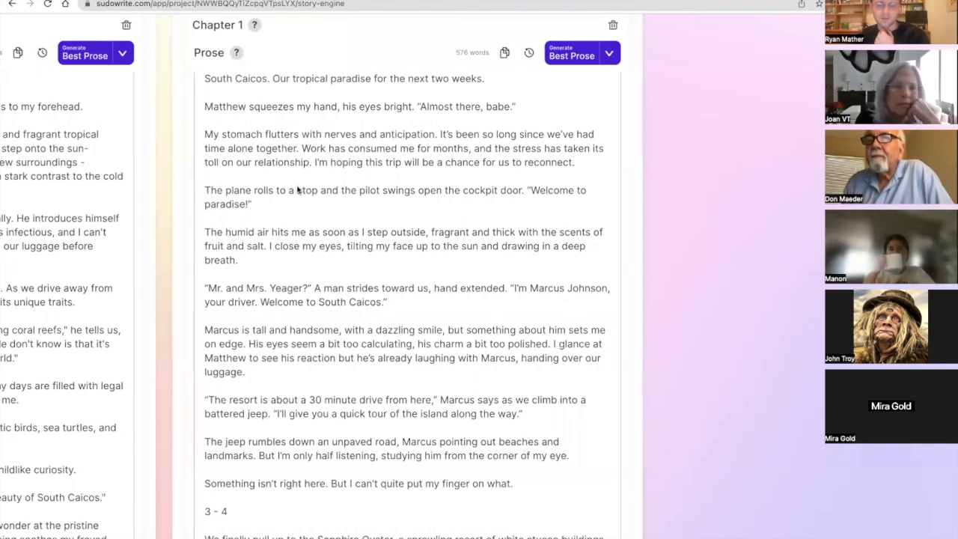
scroll(297, 189, "down", 1)
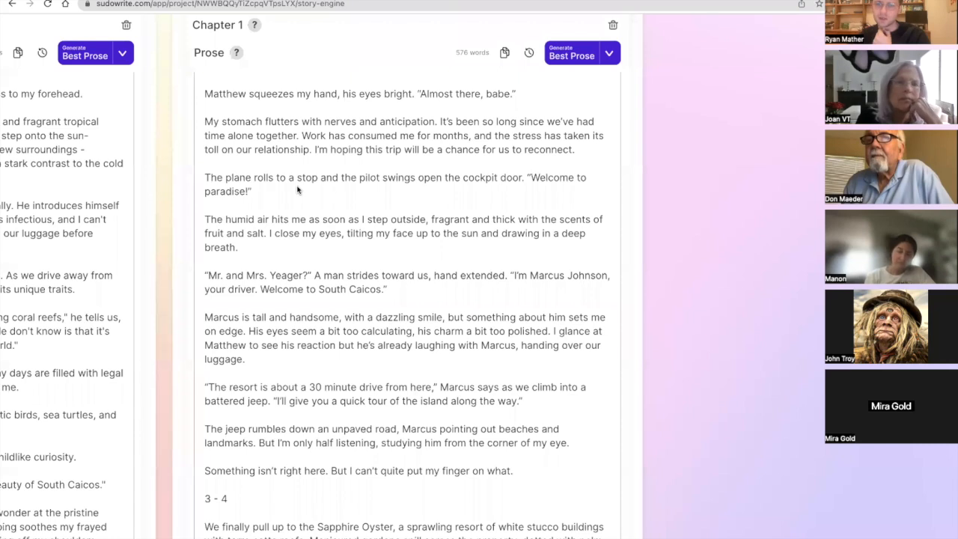
scroll(297, 188, "up", 3)
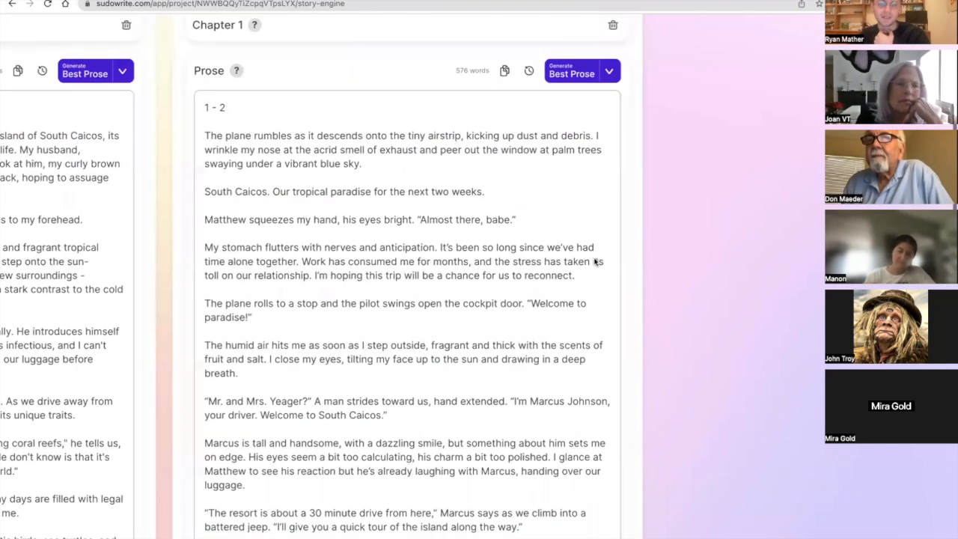
Highlight the second version's opening, from the plane's descent to the hope to reconnect, and compare it with the first version's opening.
left_click_drag(590, 277, 563, 262)
left_click_drag(412, 217, 199, 134)
scroll(199, 135, "left", 5)
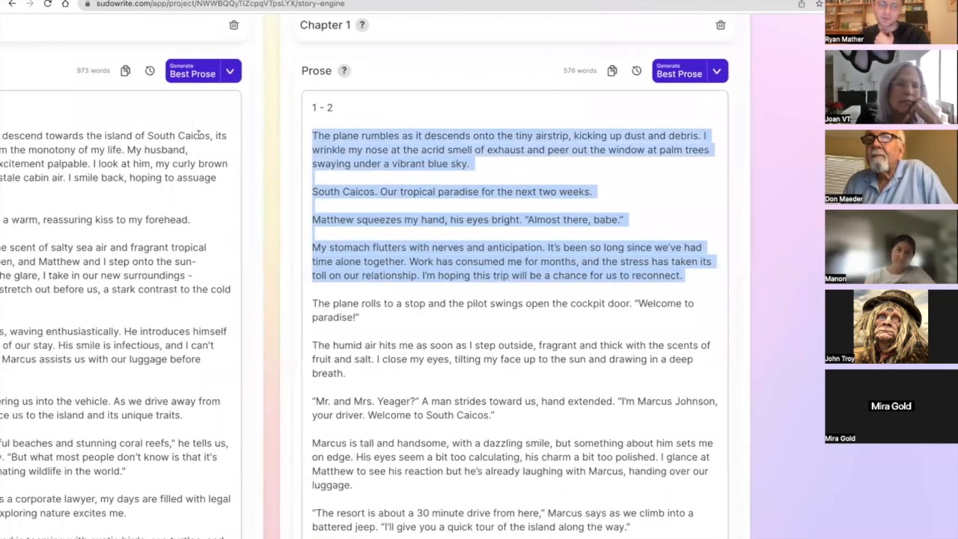
scroll(199, 134, "left", 5)
scroll(187, 138, "right", 7)
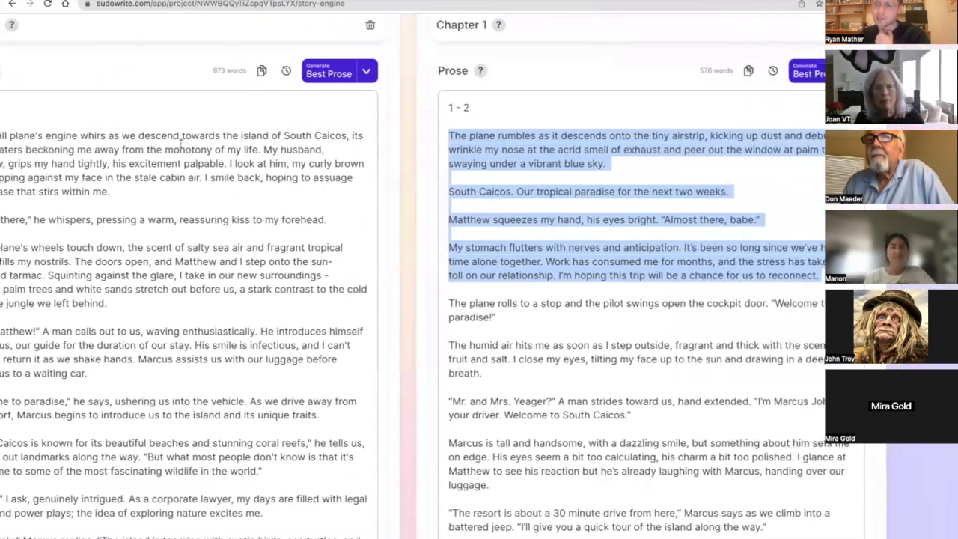
scroll(180, 142, "right", 5)
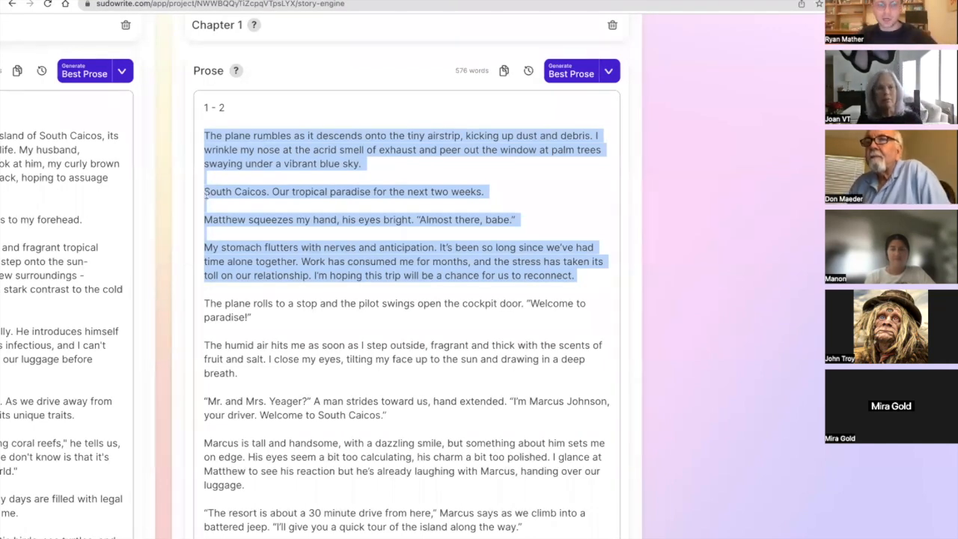
Check the second version against its Chapter 1 beats and highlight the paragraph where the pilot opens the cockpit door.
scroll(210, 198, "down", 1)
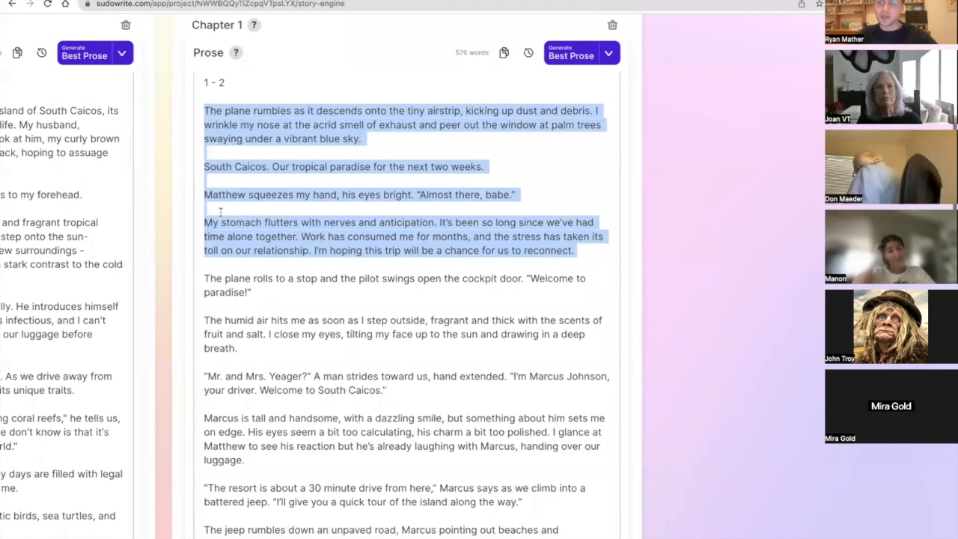
left_click(305, 278)
scroll(305, 277, "up", 5)
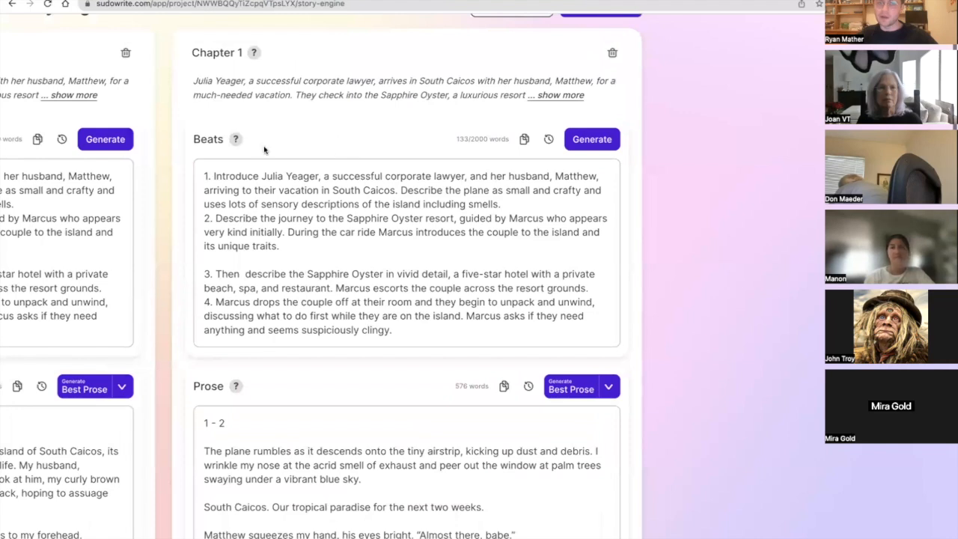
scroll(283, 253, "down", 4)
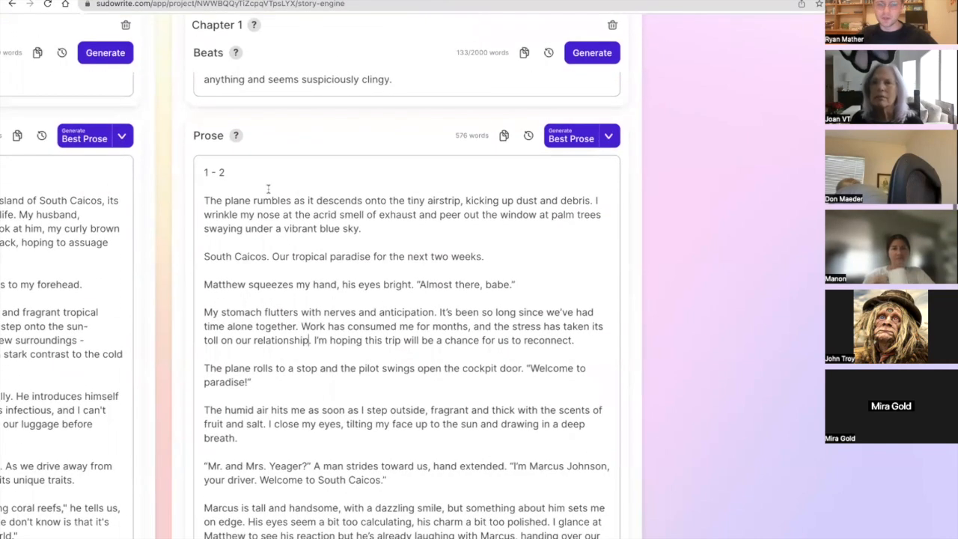
scroll(280, 247, "down", 3)
scroll(278, 243, "down", 1)
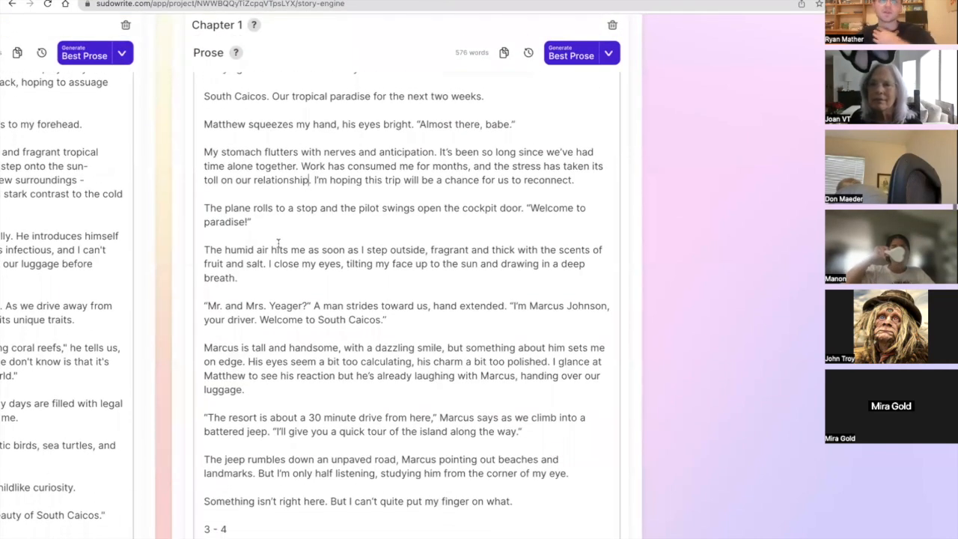
triple_click(276, 220)
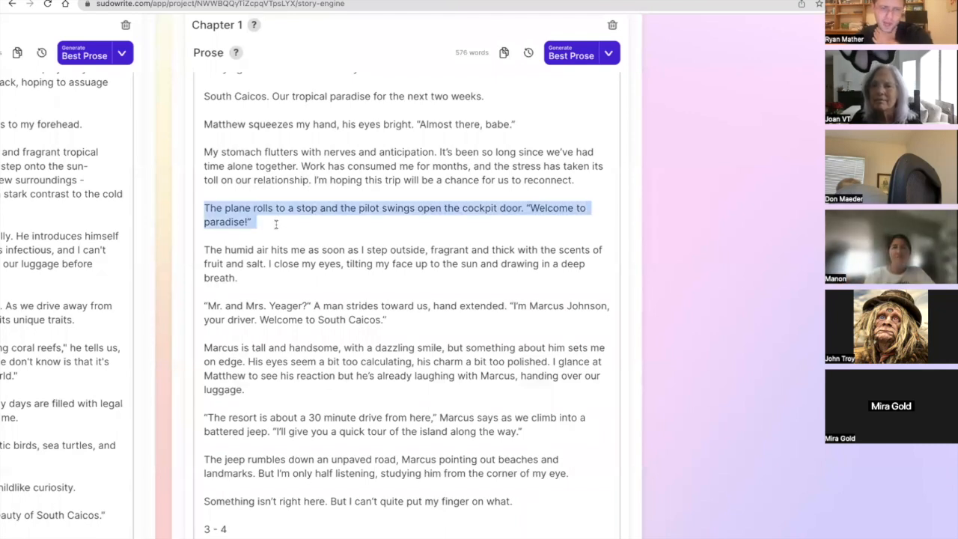
Highlight the driver's greeting paragraph in the second version and read on through the jeep ride into section 3 - 4.
scroll(275, 223, "down", 1)
scroll(276, 222, "down", 2)
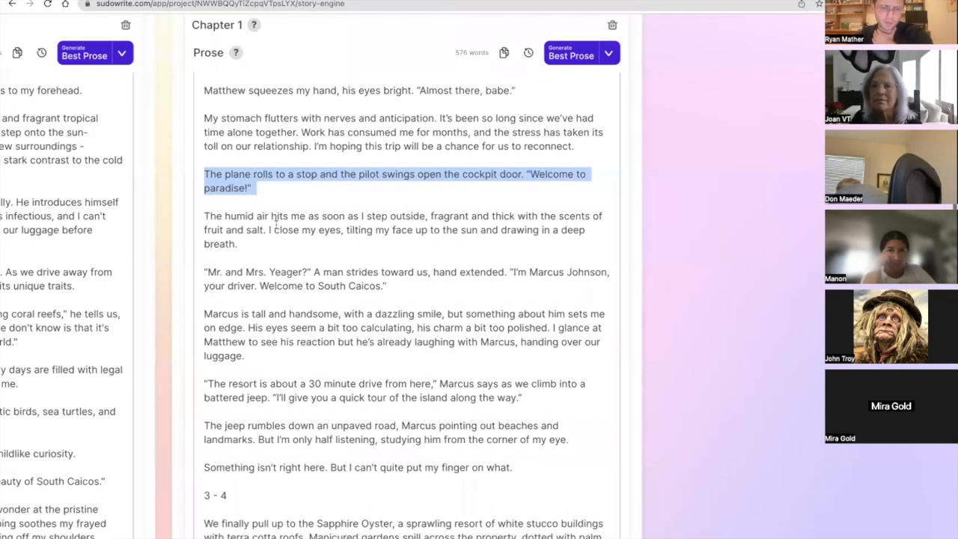
scroll(275, 225, "down", 1)
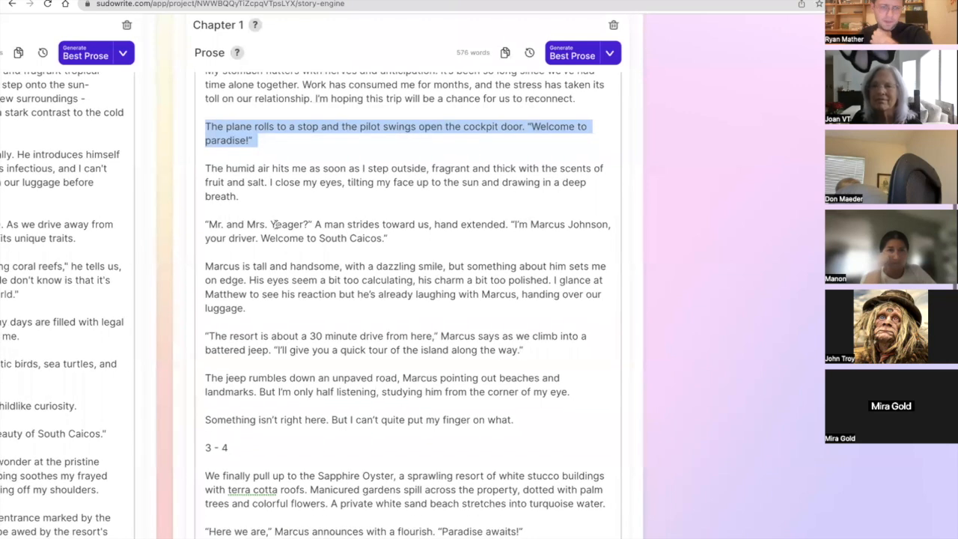
triple_click(281, 223)
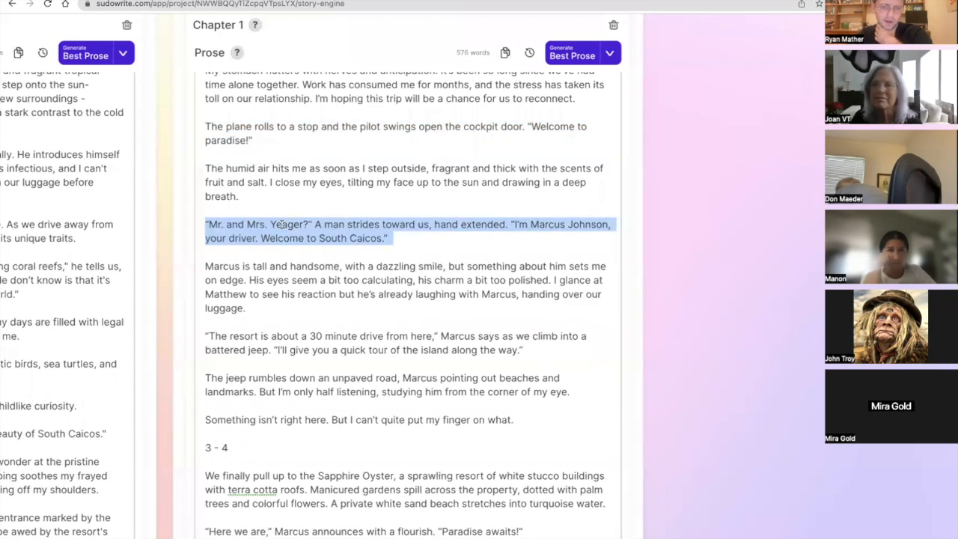
scroll(315, 265, "down", 4)
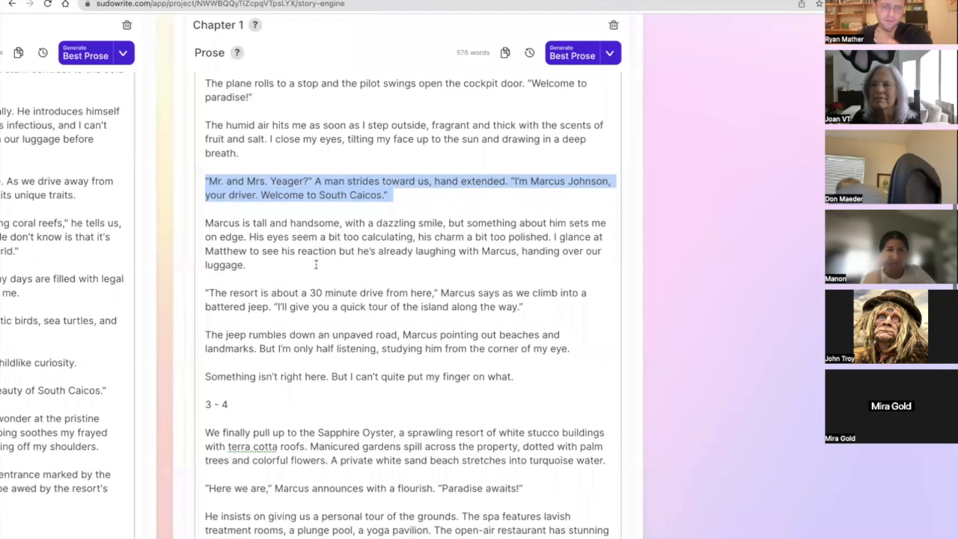
scroll(315, 265, "down", 1)
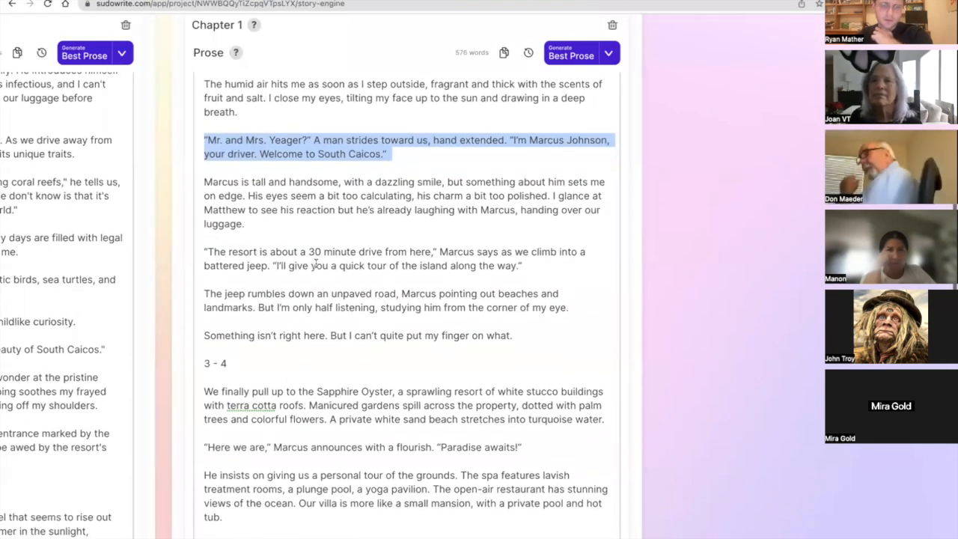
scroll(315, 265, "down", 3)
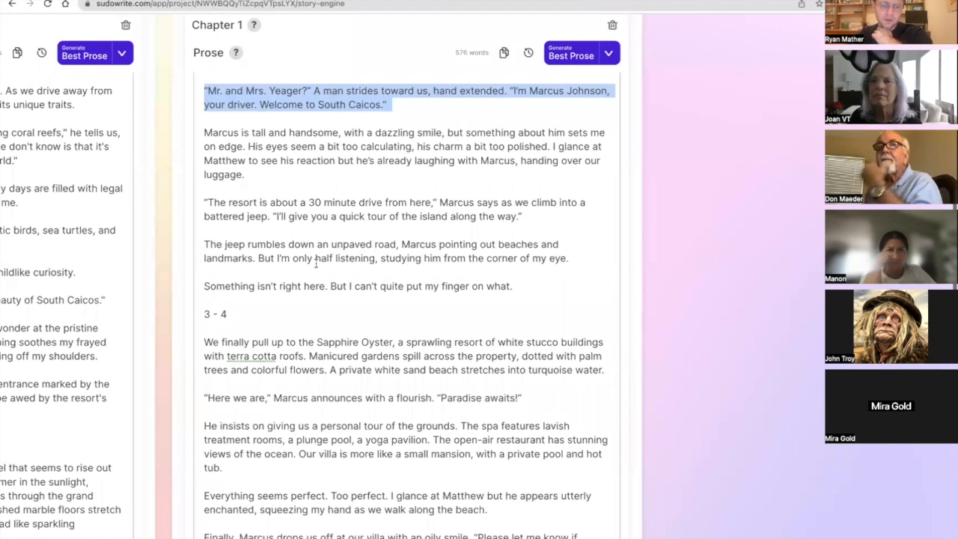
scroll(315, 264, "down", 1)
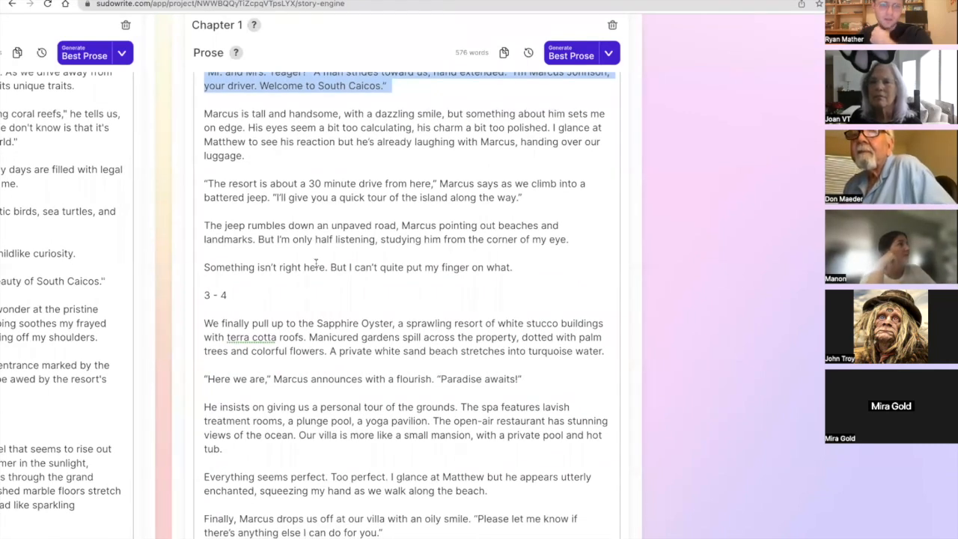
Compare the airport arrival and island drive in the first Chapter 1 version with the same scenes in the second.
scroll(316, 263, "left", 5)
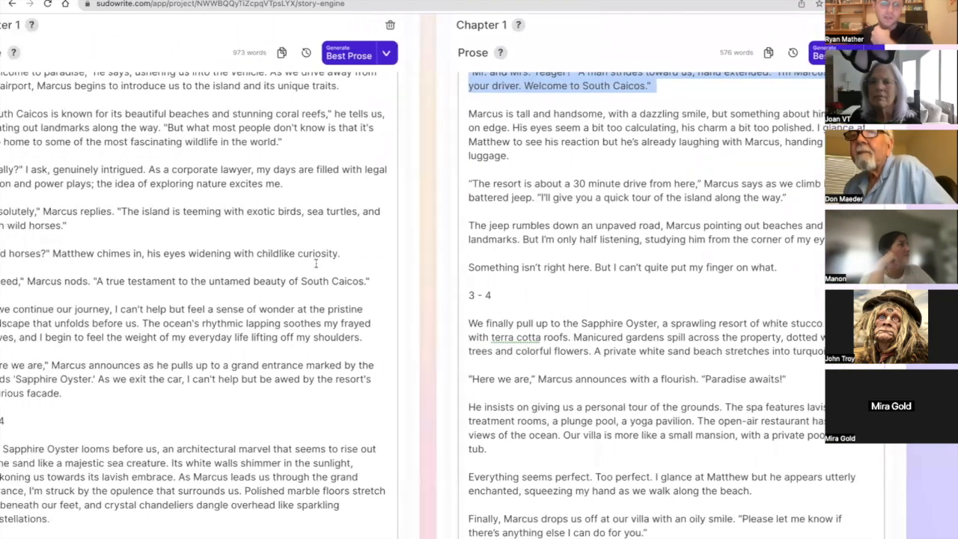
scroll(315, 264, "right", 5)
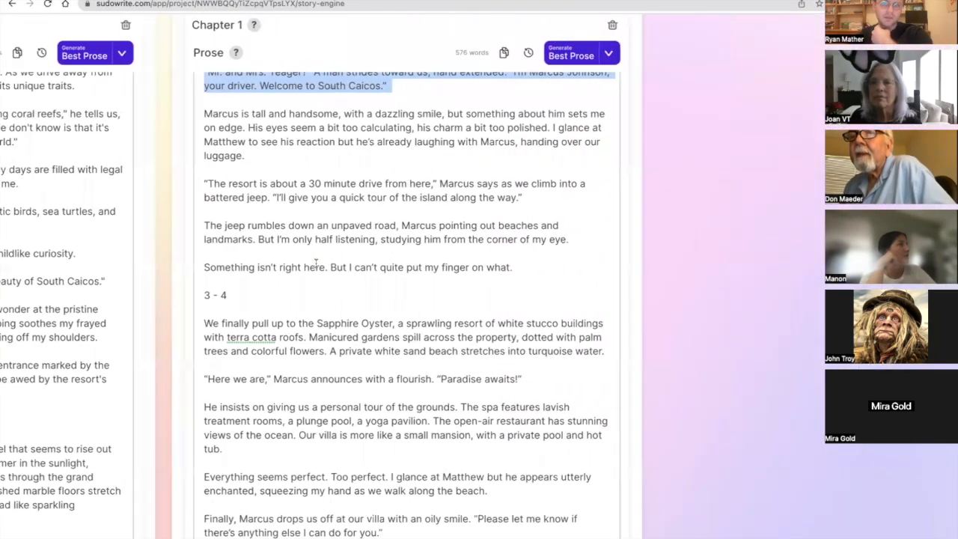
scroll(315, 264, "left", 5)
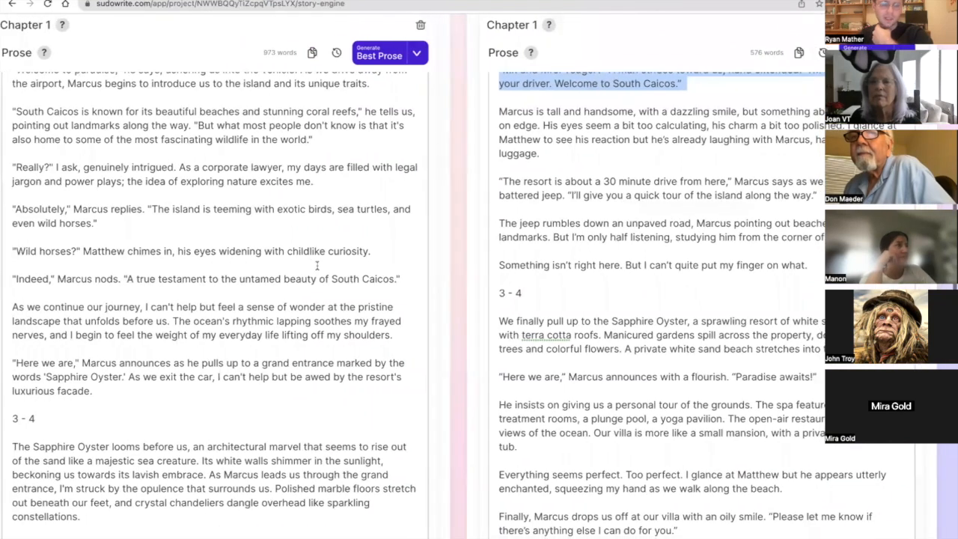
scroll(317, 266, "up", 5)
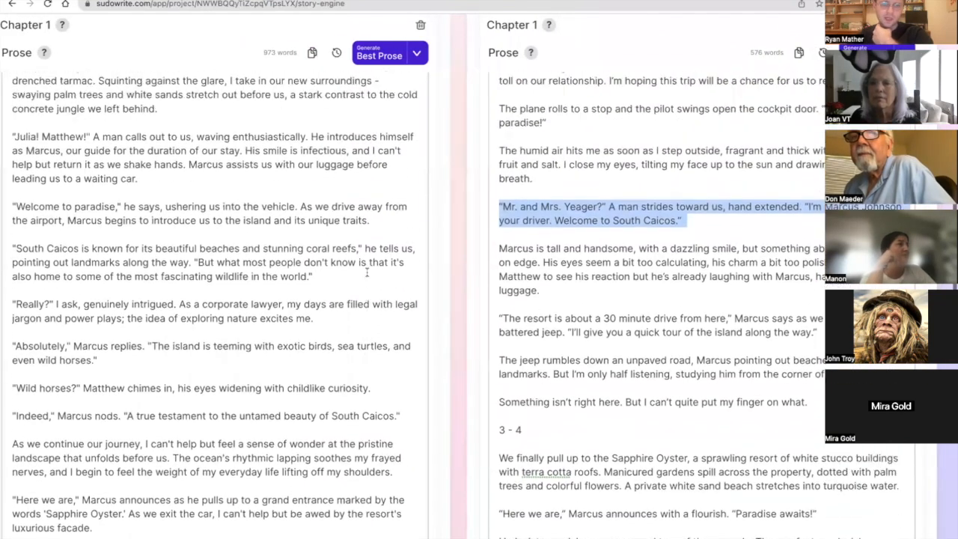
scroll(366, 271, "up", 5)
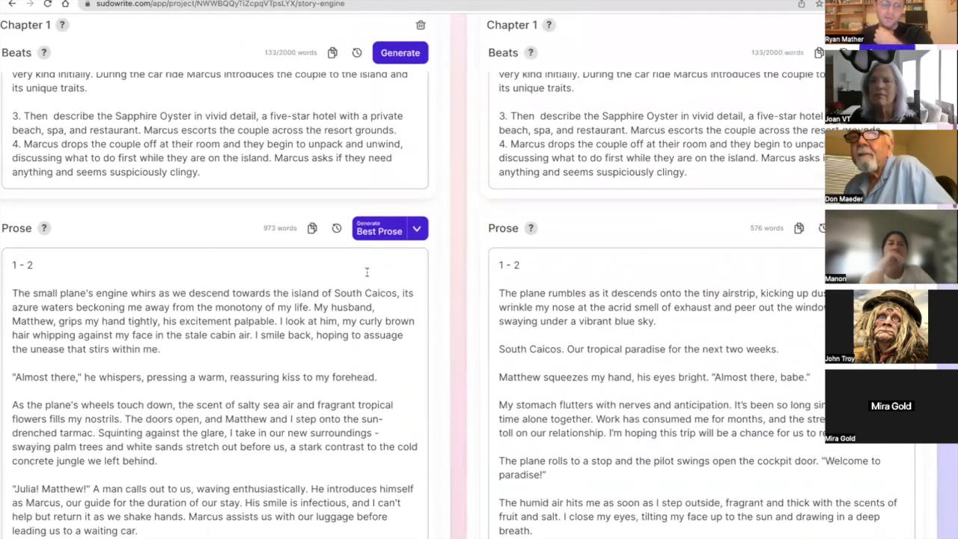
scroll(367, 271, "down", 3)
scroll(368, 271, "right", 3)
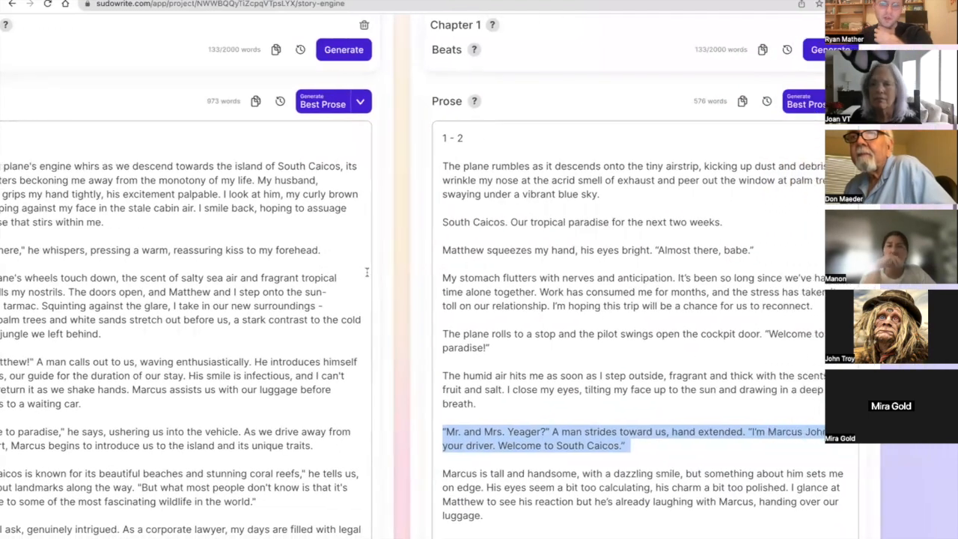
Highlight the second version's text from the plane's descent through the driver's "Welcome to South Caicos.".
left_click(432, 409)
left_click_drag(432, 410, 447, 432)
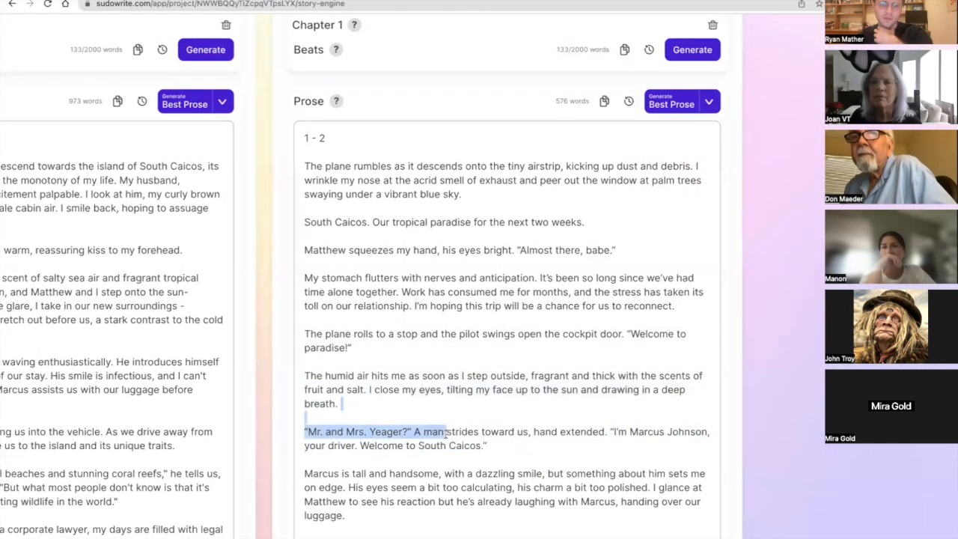
left_click(513, 451)
left_click_drag(513, 451, 292, 172)
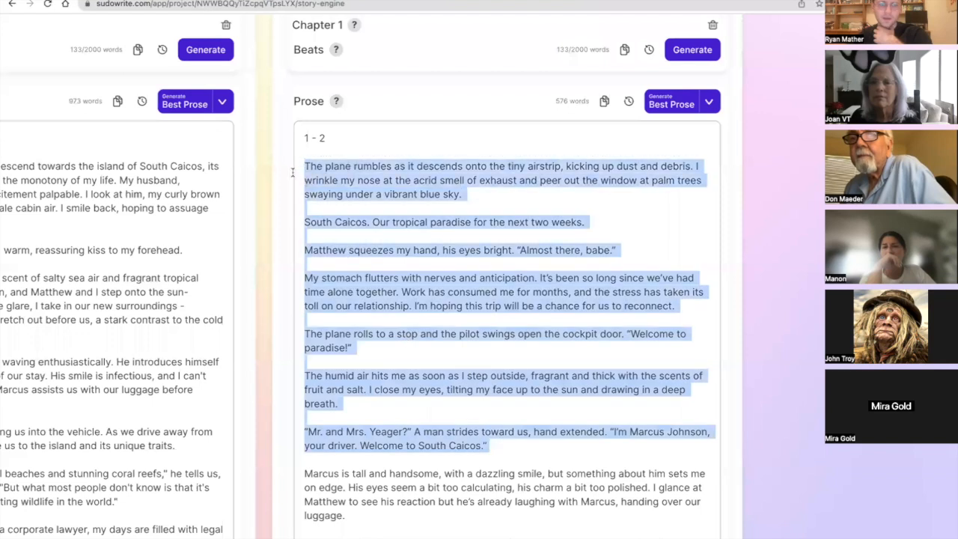
Highlight the second version's closing lines of section 1 - 2, then only the paragraph about the jeep on the unpaved road.
scroll(368, 192, "down", 5)
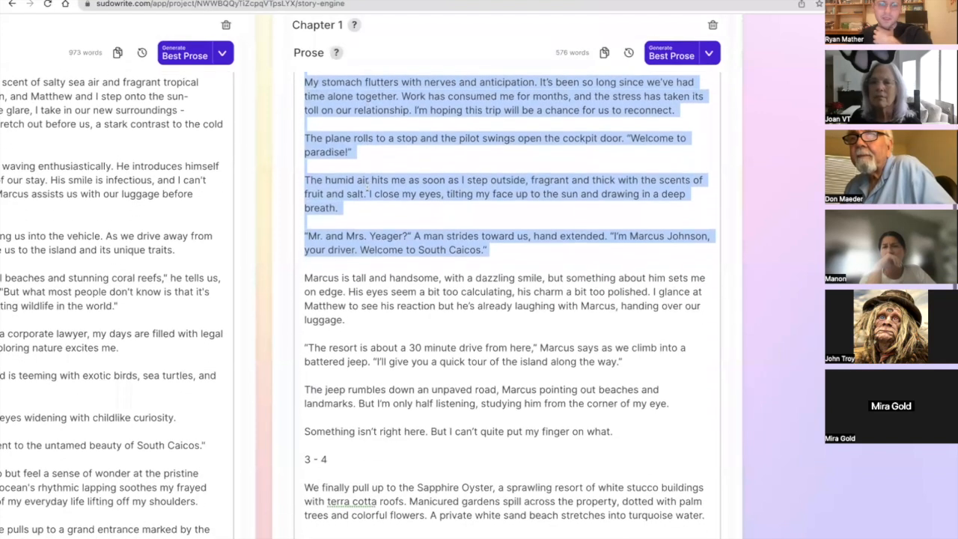
double_click(555, 397)
left_click(557, 391)
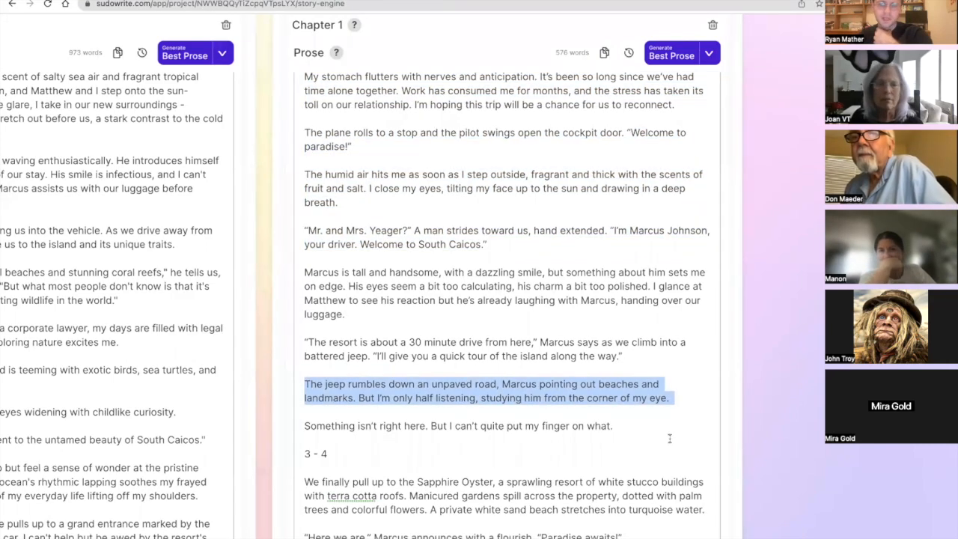
left_click_drag(669, 430, 562, 365)
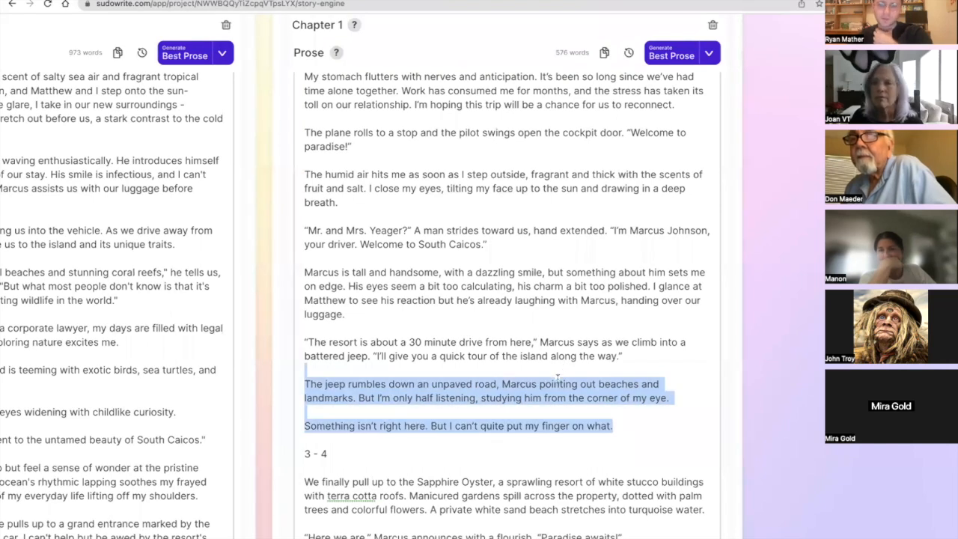
triple_click(558, 384)
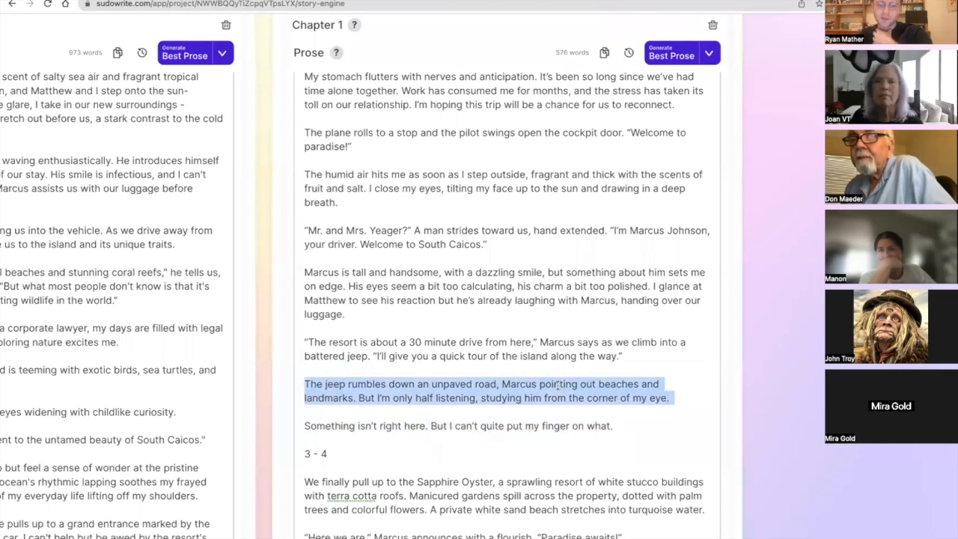
Highlight the second version's jeep paragraph together with the "Something isn't right here" lines that close section 1 - 2.
scroll(558, 384, "down", 1)
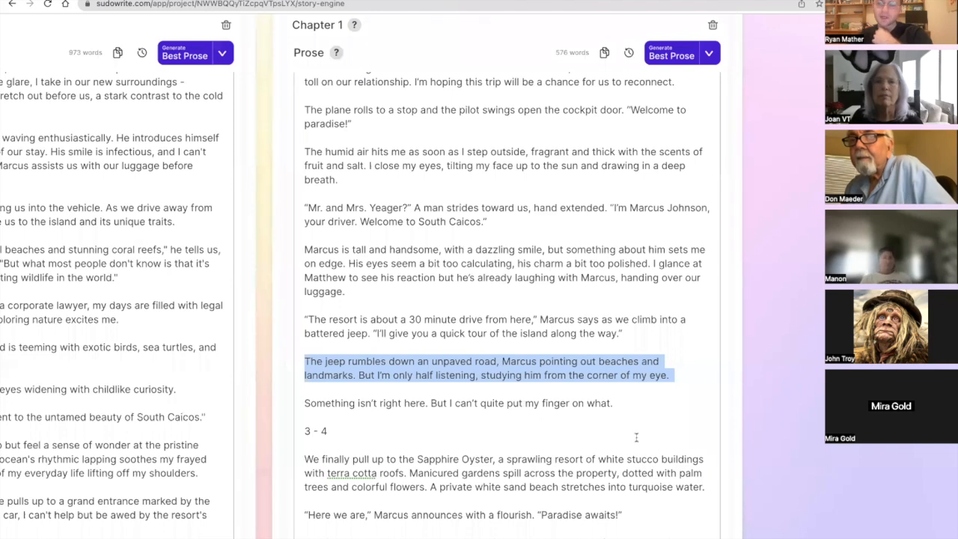
left_click_drag(635, 404, 582, 344)
scroll(581, 346, "down", 3)
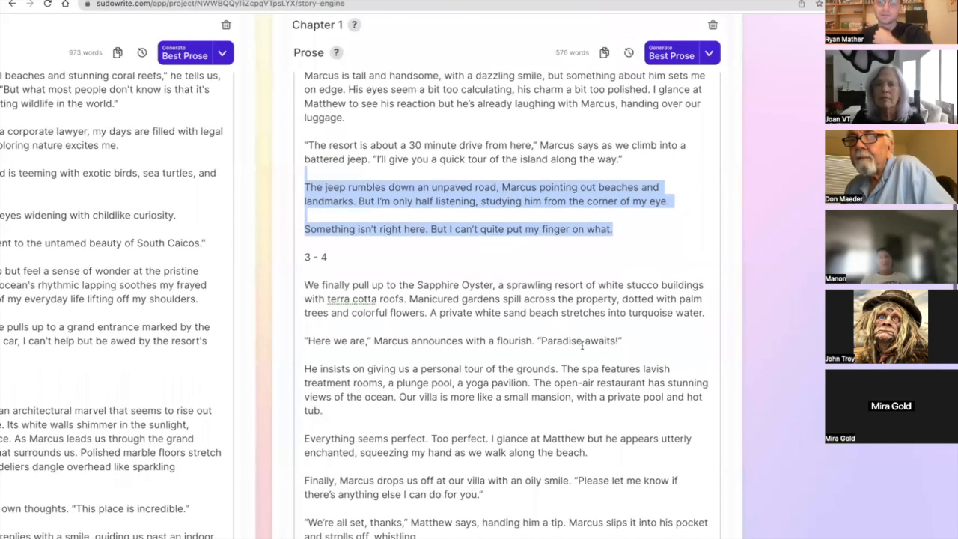
scroll(579, 342, "up", 1)
scroll(580, 297, "right", 1)
left_click(565, 266)
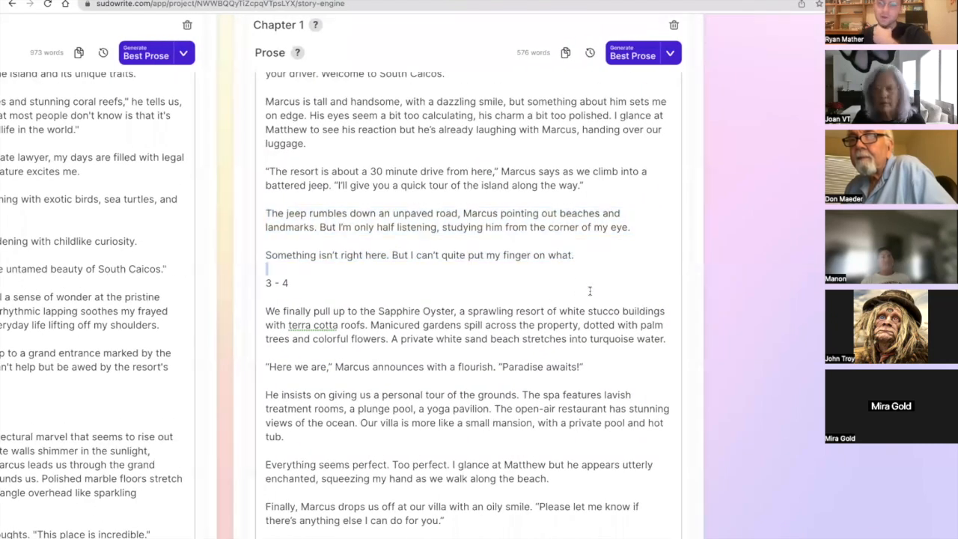
Highlight the resort arrival paragraph opening section 3 - 4 of the second version, followed by the driver's "Paradise awaits!" line.
scroll(590, 291, "down", 3)
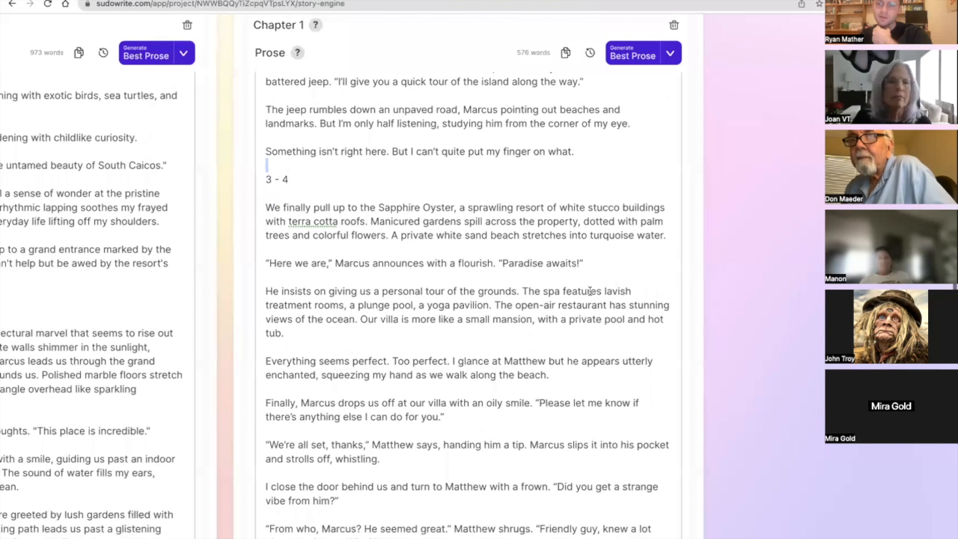
scroll(590, 291, "right", 2)
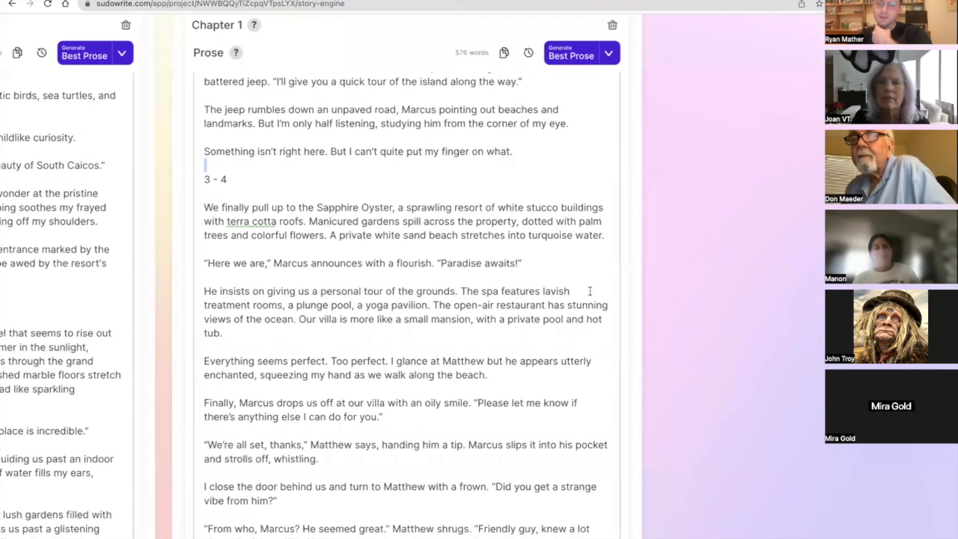
scroll(590, 291, "down", 3)
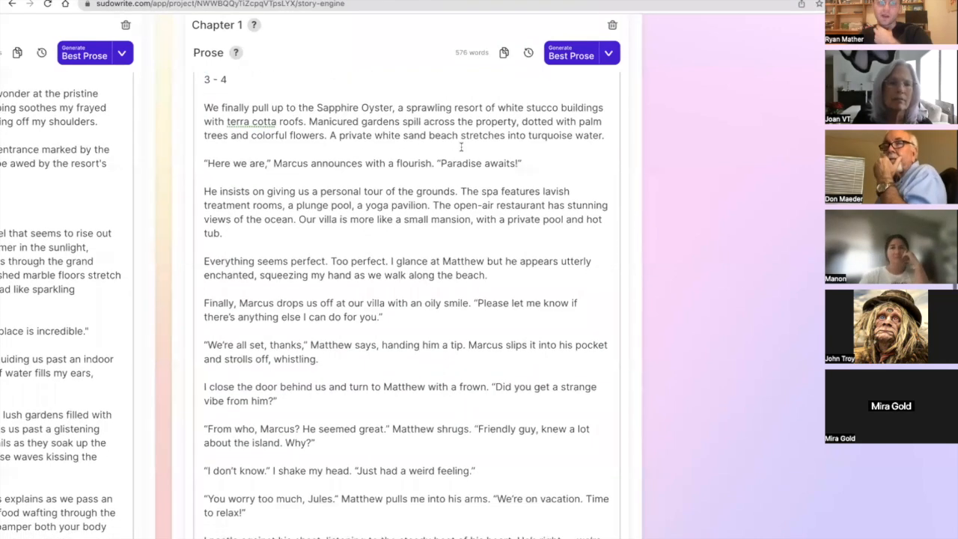
triple_click(425, 130)
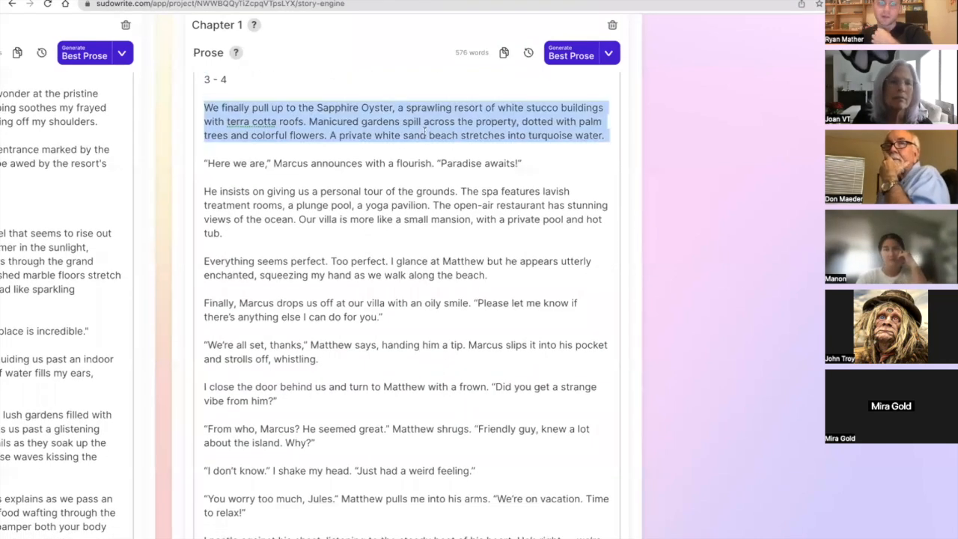
triple_click(435, 162)
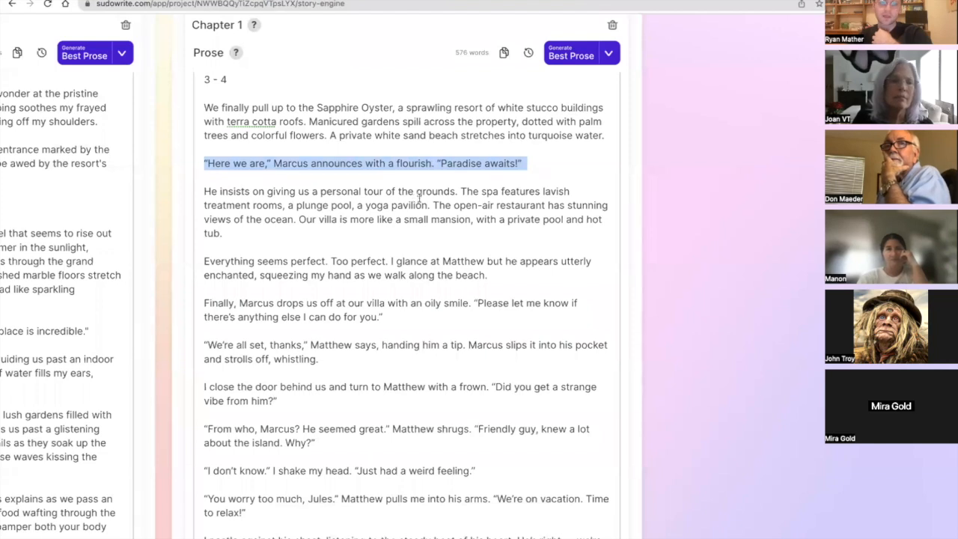
In the paragraph touring the resort grounds, highlight "insists", part of the open-air restaurant and villa description, and "plunge pool".
double_click(230, 192)
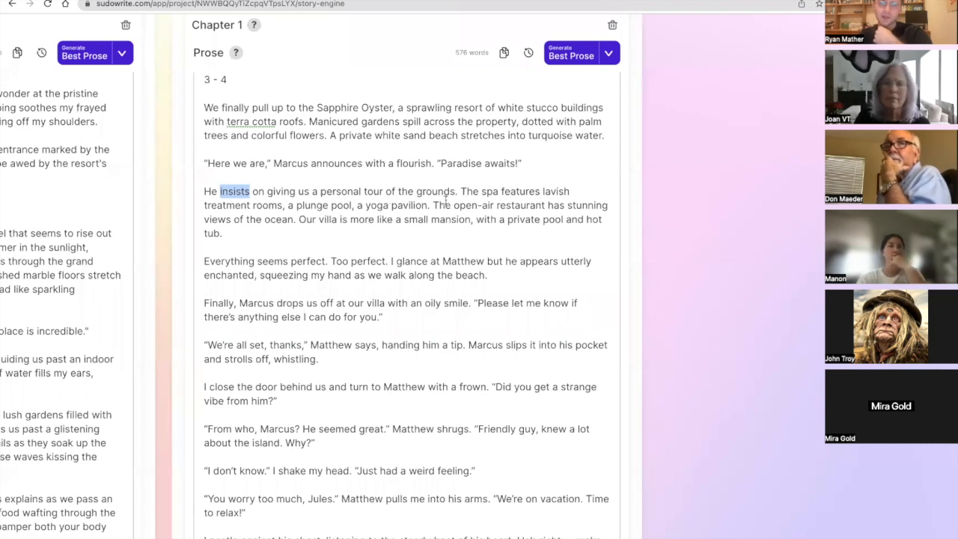
left_click_drag(432, 206, 447, 219)
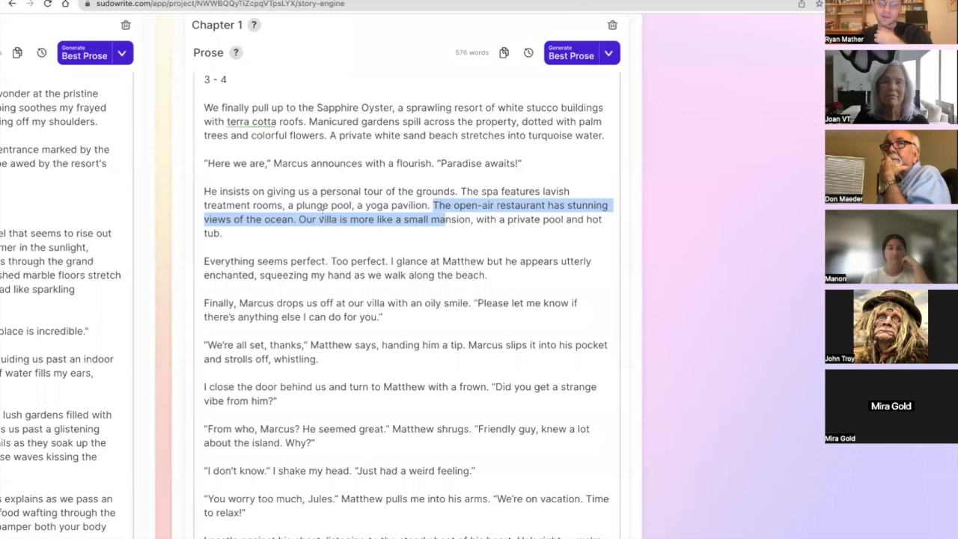
left_click_drag(351, 207, 297, 207)
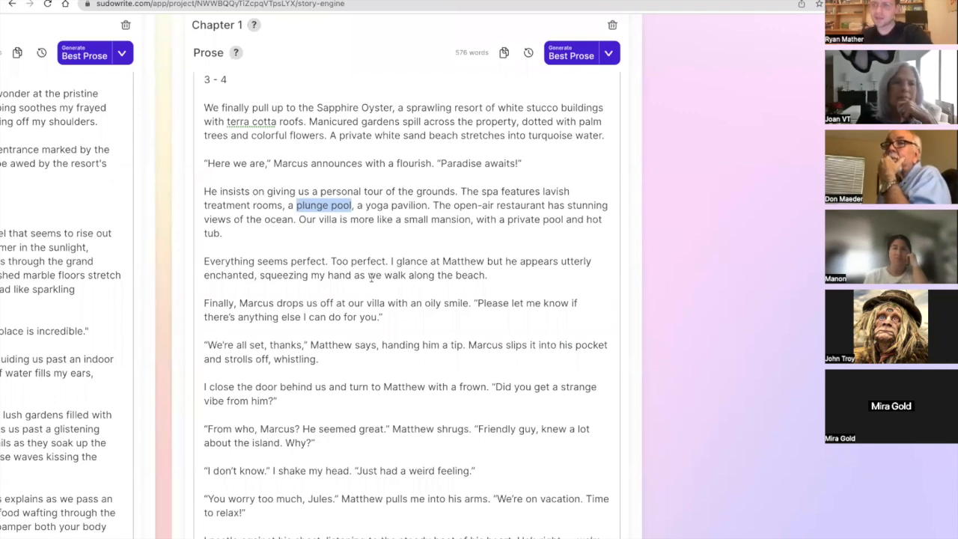
Compare the resort description in both versions' section 3 - 4, highlighting "lavish" in the first and "pool" in the second.
scroll(371, 278, "left", 6)
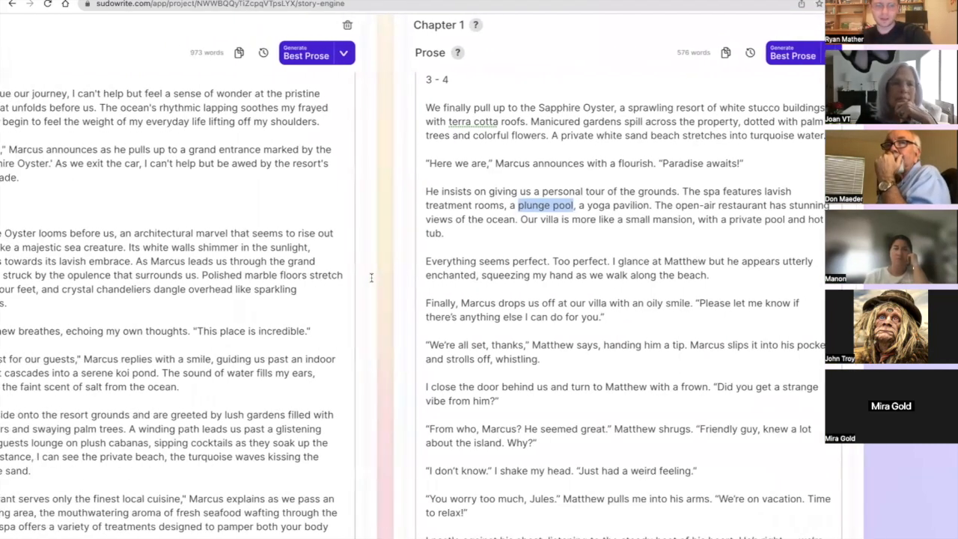
scroll(372, 278, "left", 2)
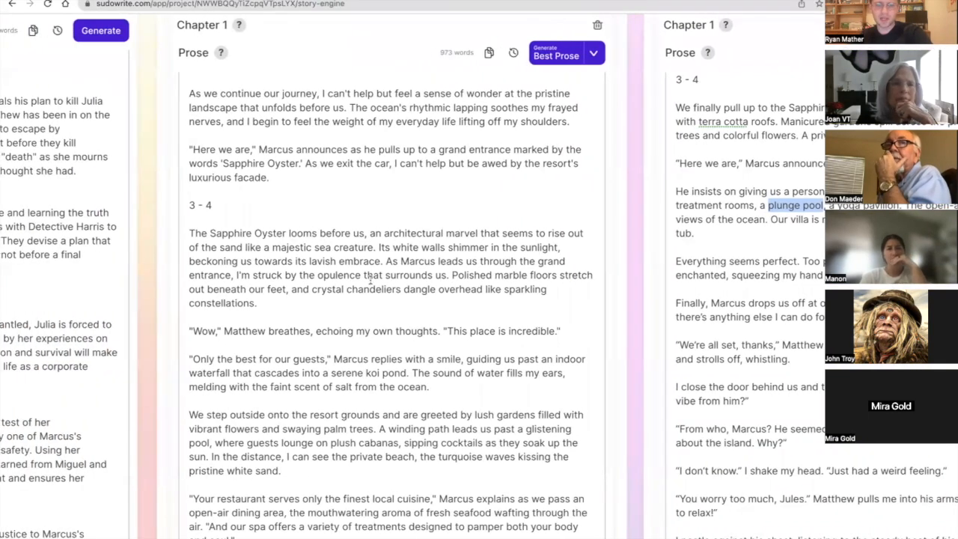
double_click(327, 261)
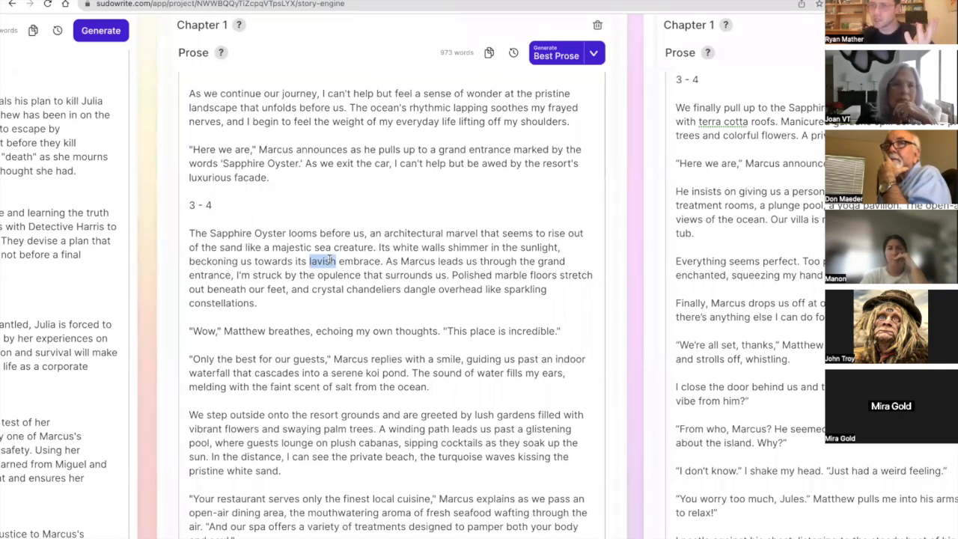
scroll(329, 259, "right", 10)
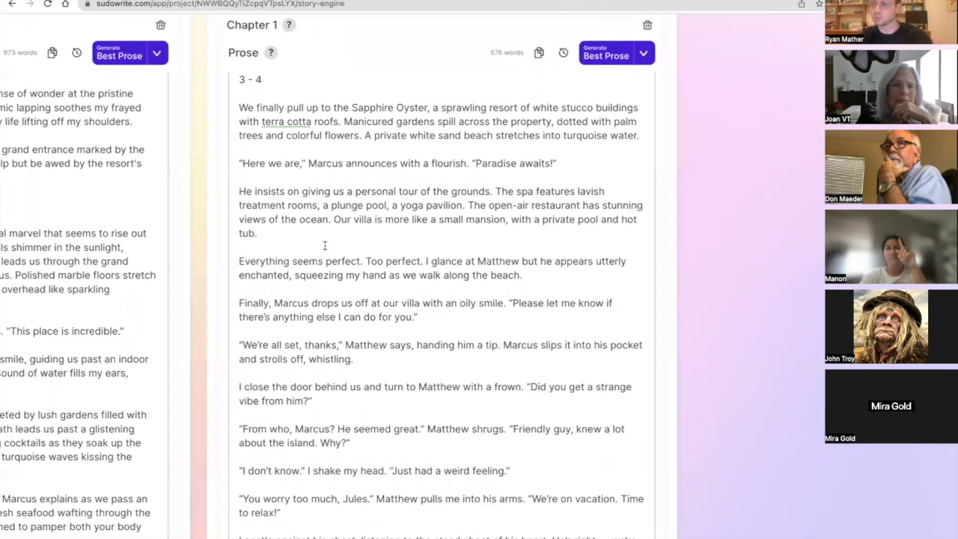
double_click(376, 204)
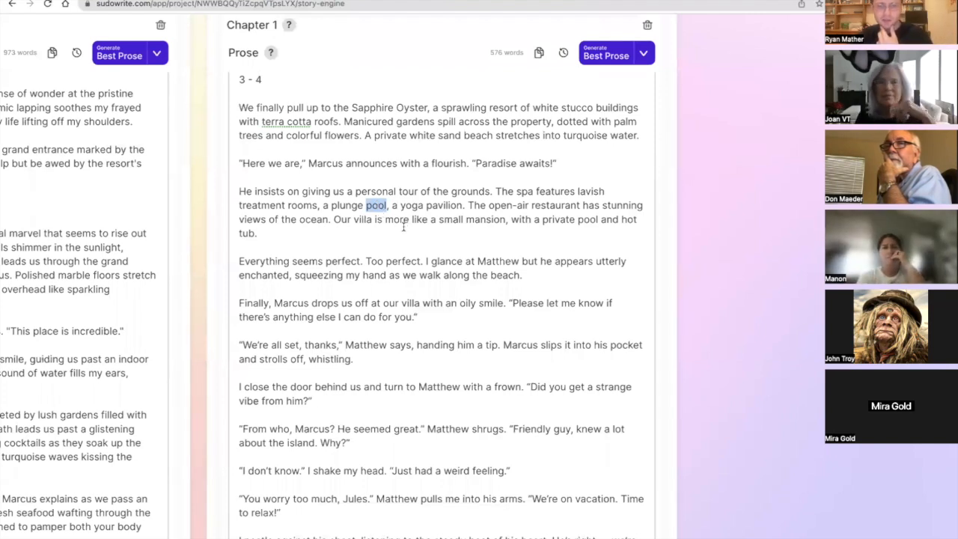
Read on through the second version's villa scene, highlighting the "strange vibe" question and the husband's "He seemed great" reply.
scroll(404, 226, "down", 1)
scroll(405, 226, "down", 5)
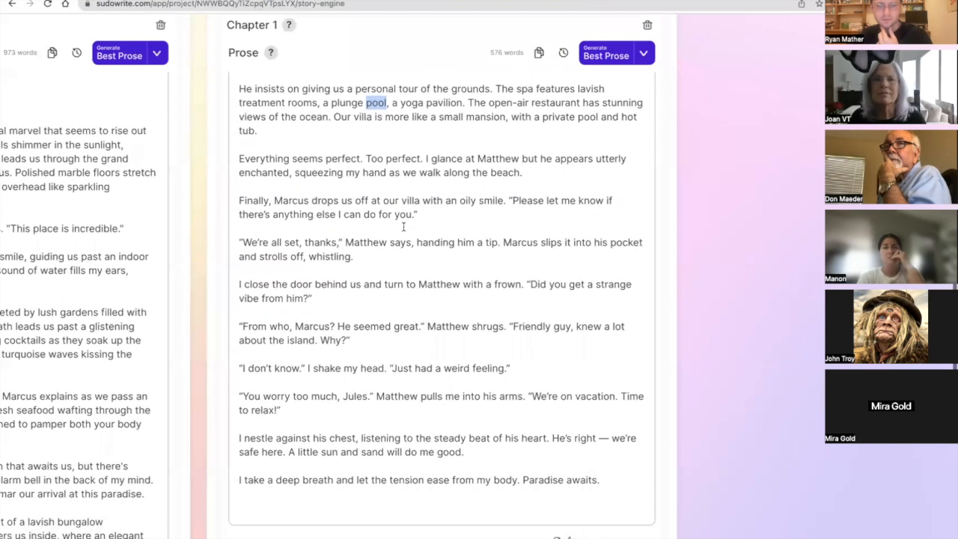
scroll(403, 226, "down", 1)
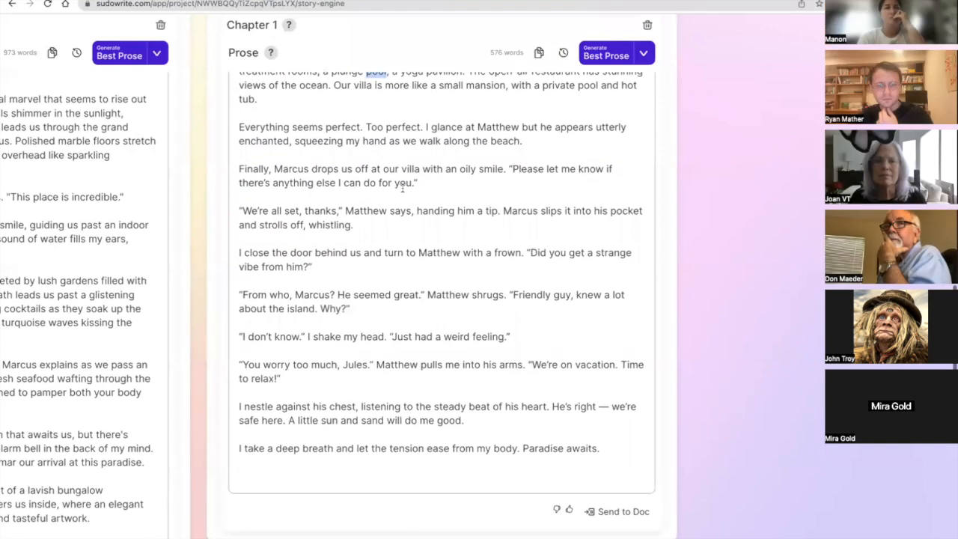
left_click_drag(422, 182, 514, 180)
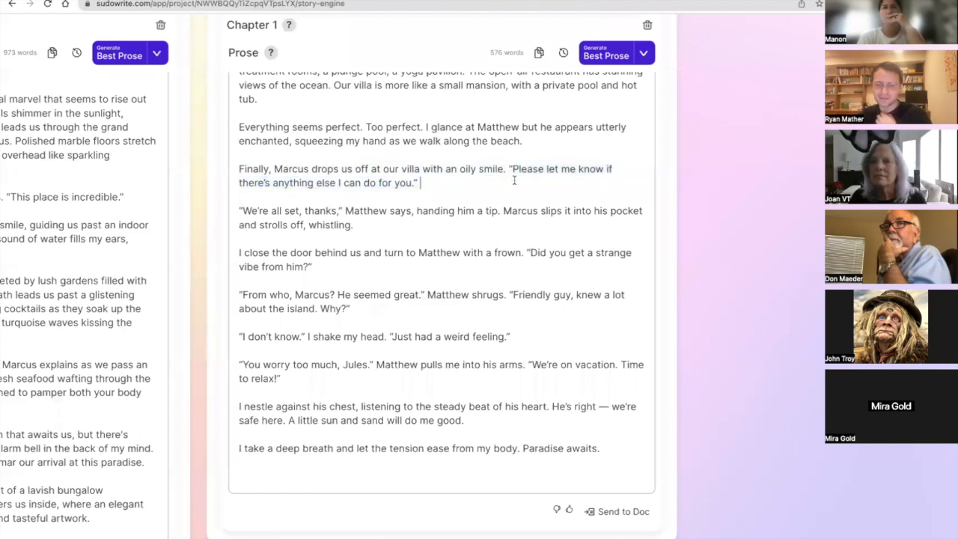
triple_click(421, 254)
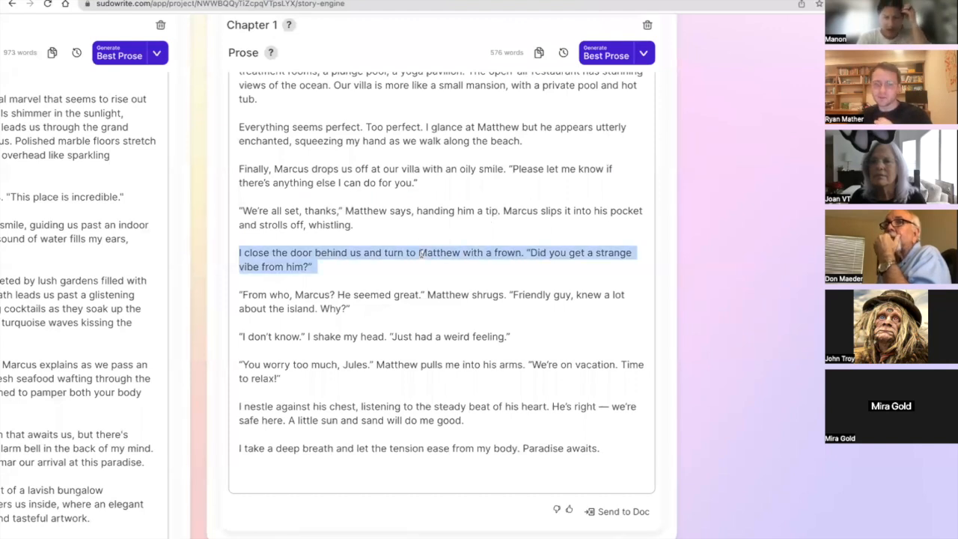
triple_click(420, 294)
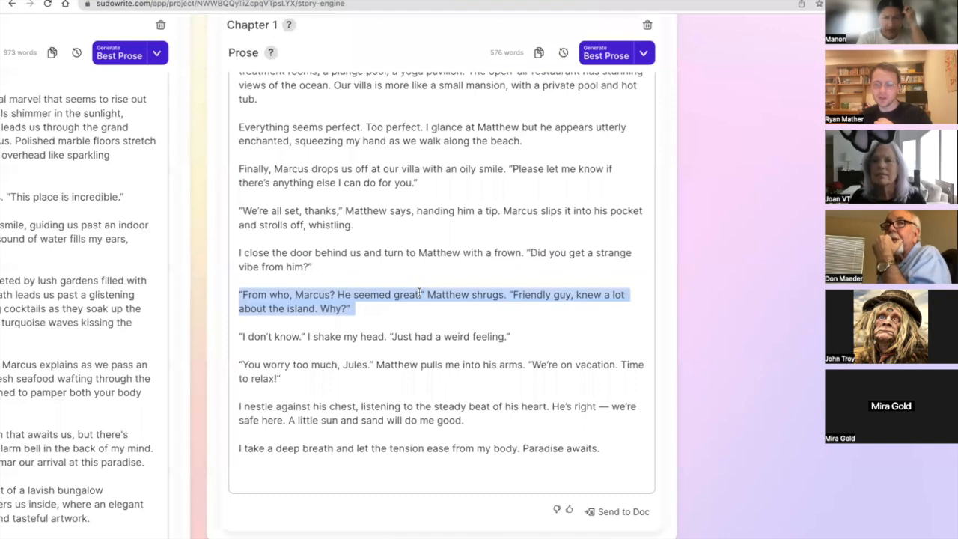
left_click(421, 293)
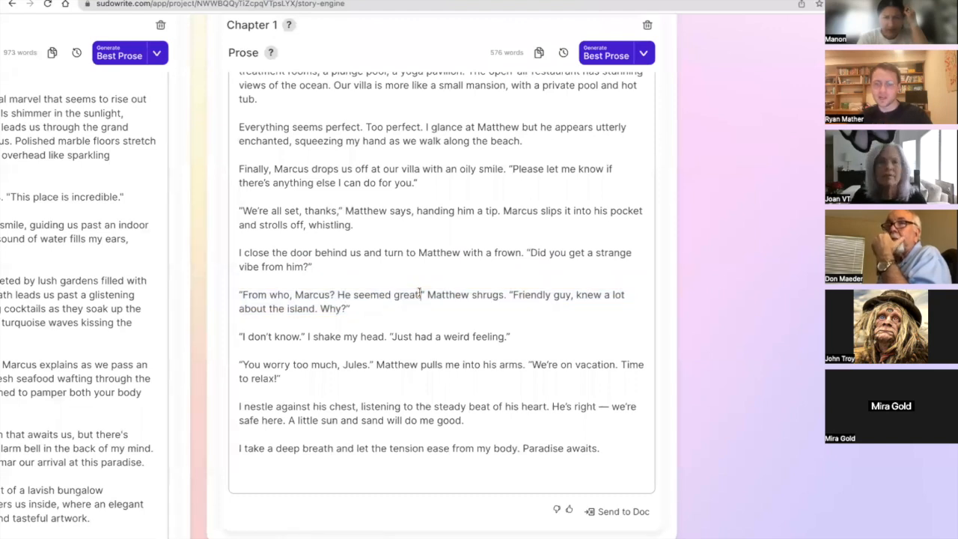
Highlight the husband's "He seemed great" reply again, followed by the "Just had a weird feeling" line and the words "You worry".
left_click_drag(413, 303, 237, 287)
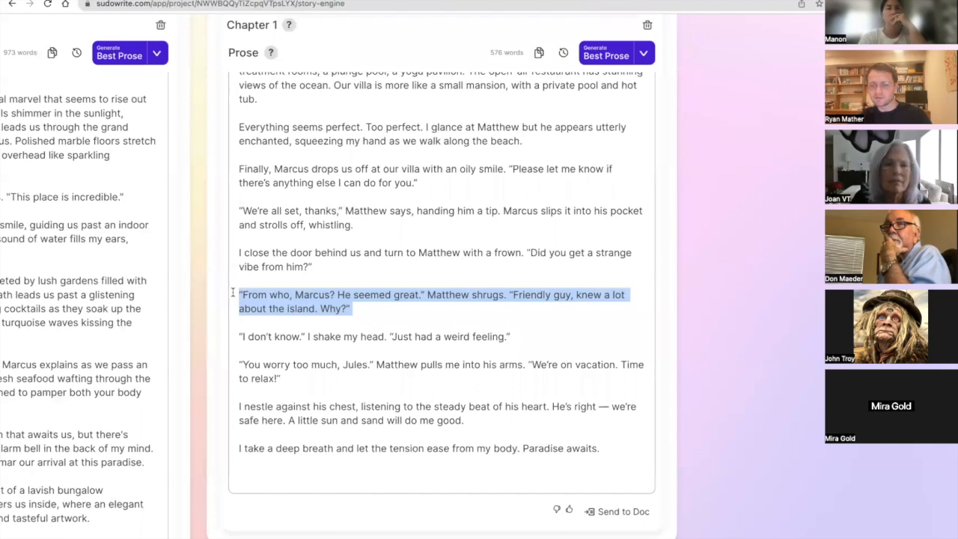
left_click_drag(233, 293, 295, 358)
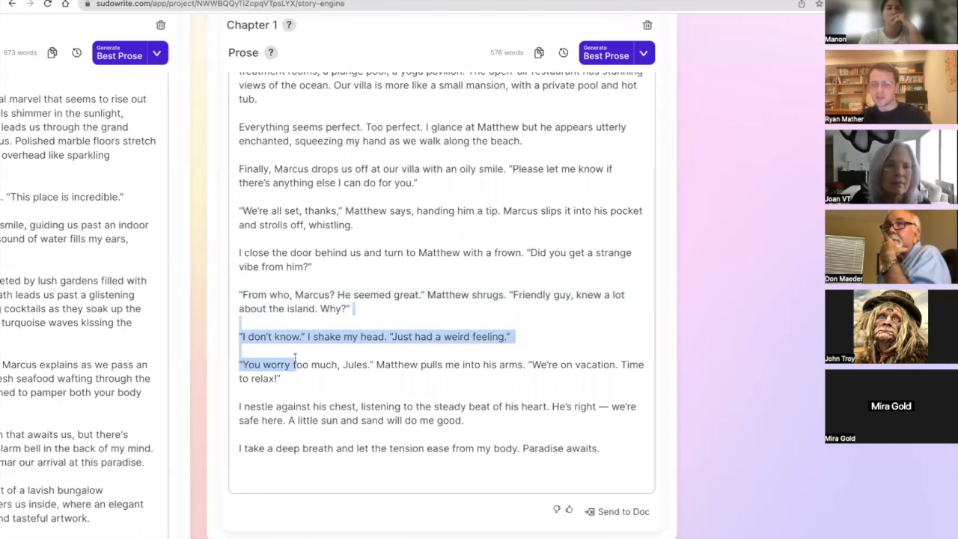
left_click(296, 359)
double_click(313, 369)
left_click(314, 371)
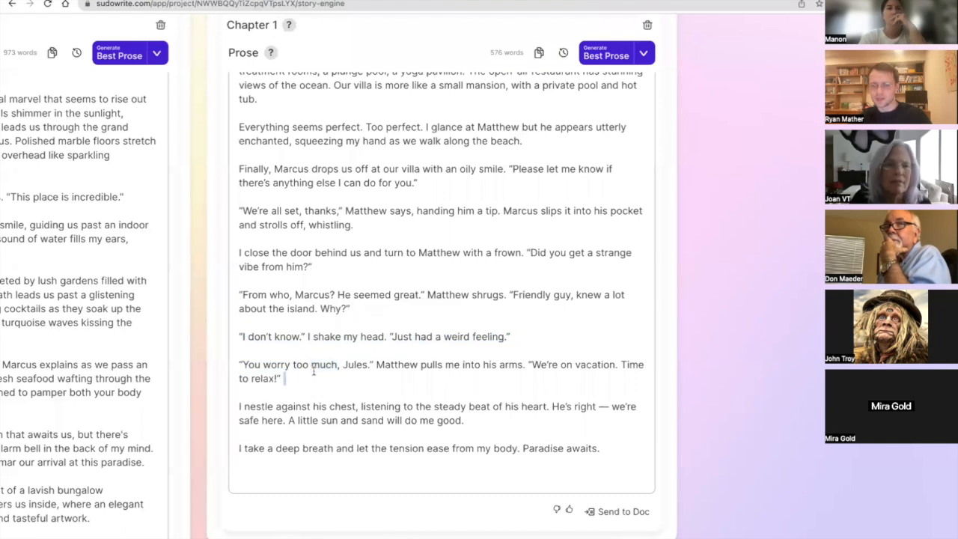
Highlight the wife's nickname in the husband's reassurance, and then the whole "You worry too much" paragraph.
double_click(354, 364)
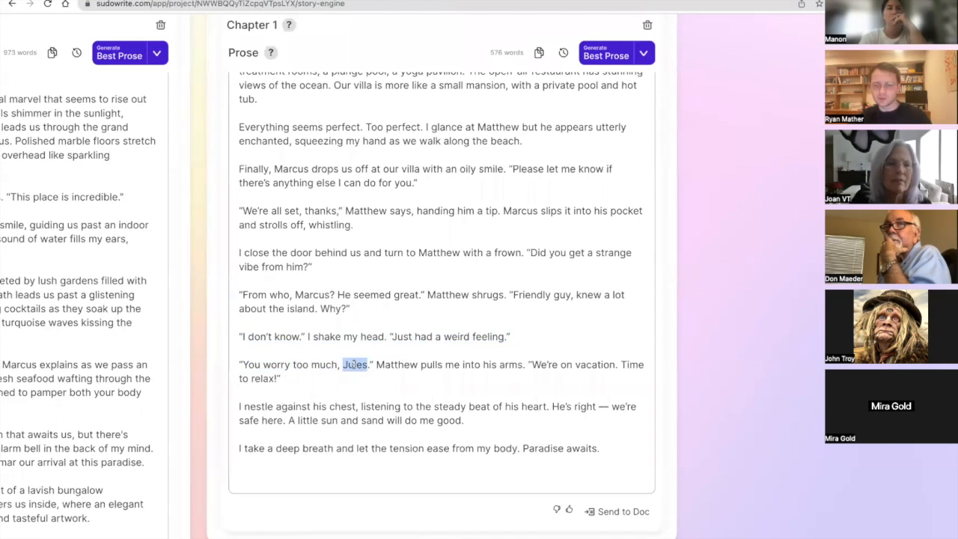
triple_click(410, 366)
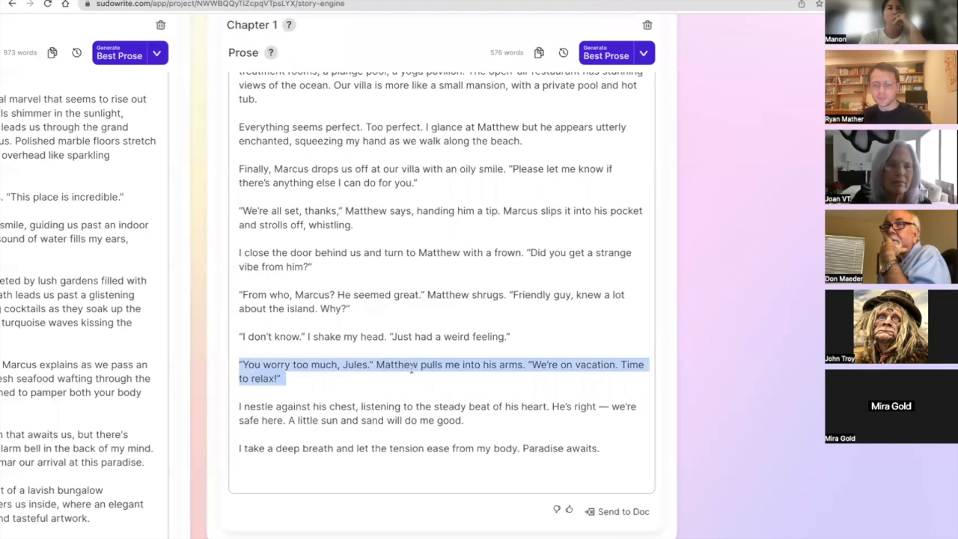
left_click(410, 366)
triple_click(547, 363)
left_click(548, 363)
Highlight the "I nestle against his chest" paragraph, and then only its sentence "A little sun and sand will do me good.".
triple_click(467, 420)
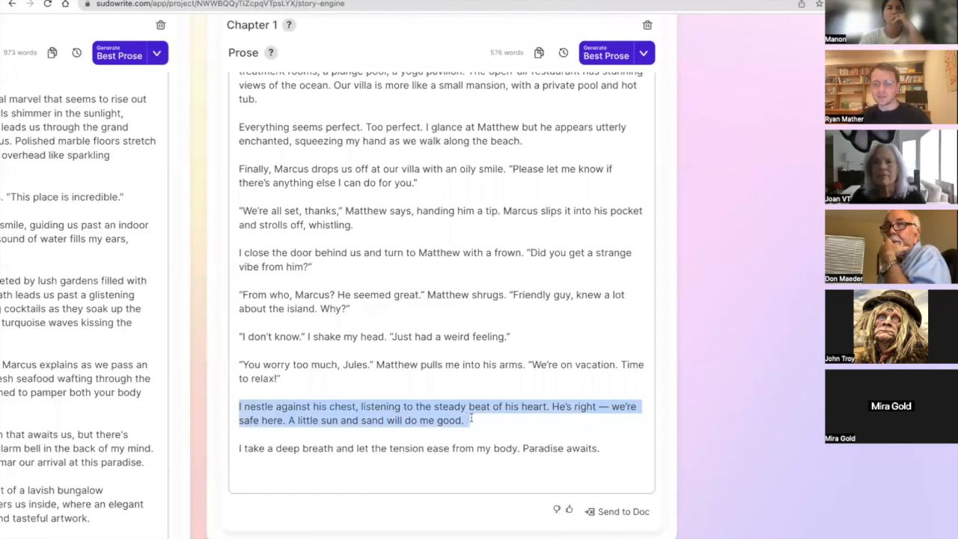
scroll(471, 419, "down", 1)
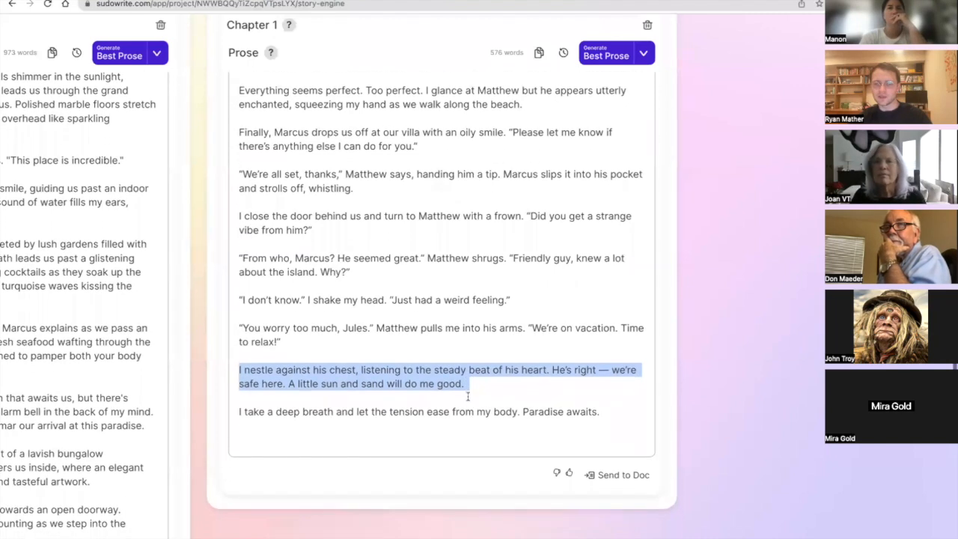
left_click(471, 388)
left_click_drag(443, 387, 283, 383)
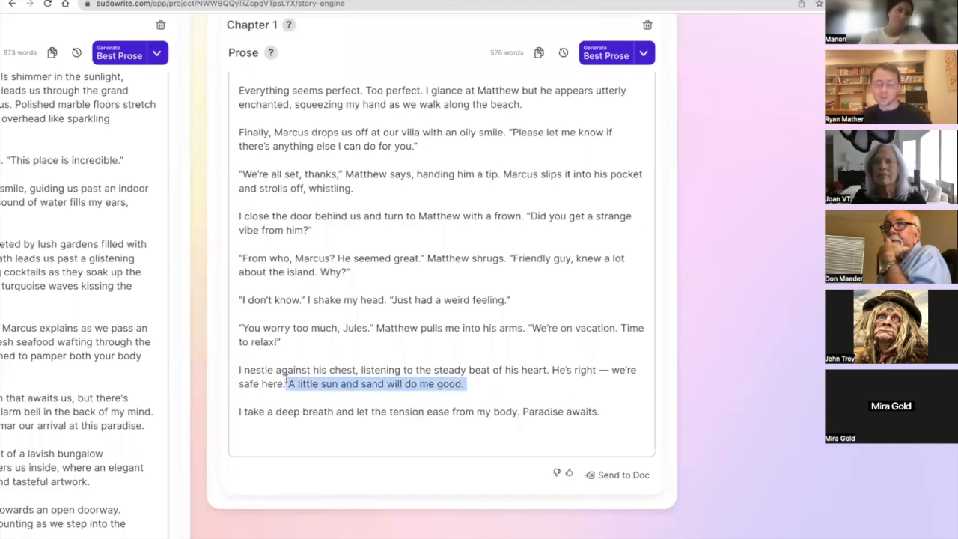
left_click(285, 380)
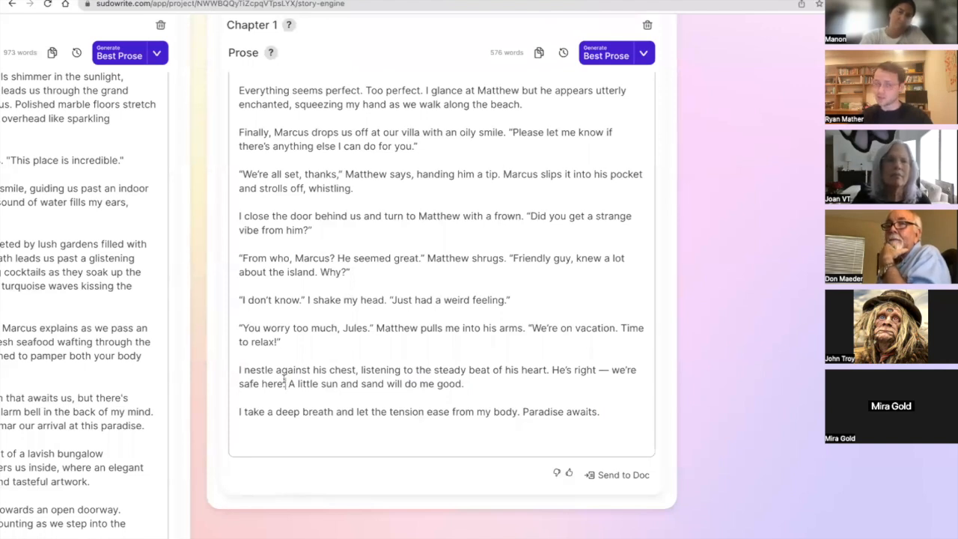
Highlight the phrase about the steady beat of his heart, then the paragraph's closing sentence about sun and sand.
left_click_drag(465, 383, 358, 372)
left_click(287, 383)
left_click(434, 370)
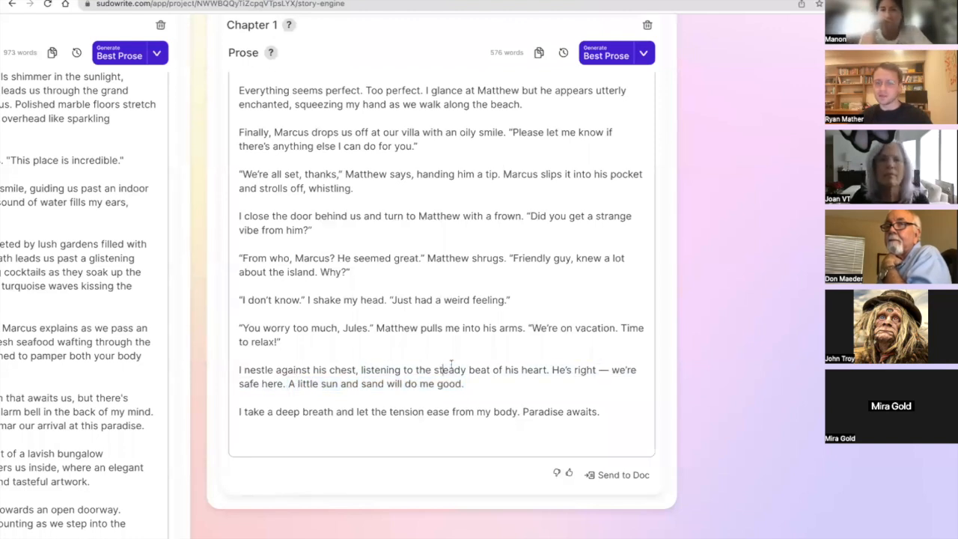
left_click_drag(550, 369, 385, 364)
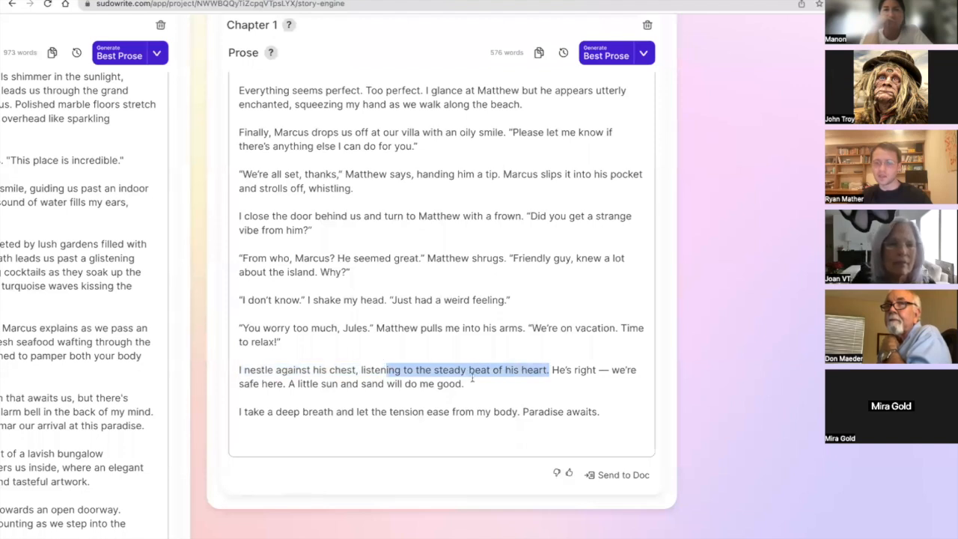
left_click(471, 384)
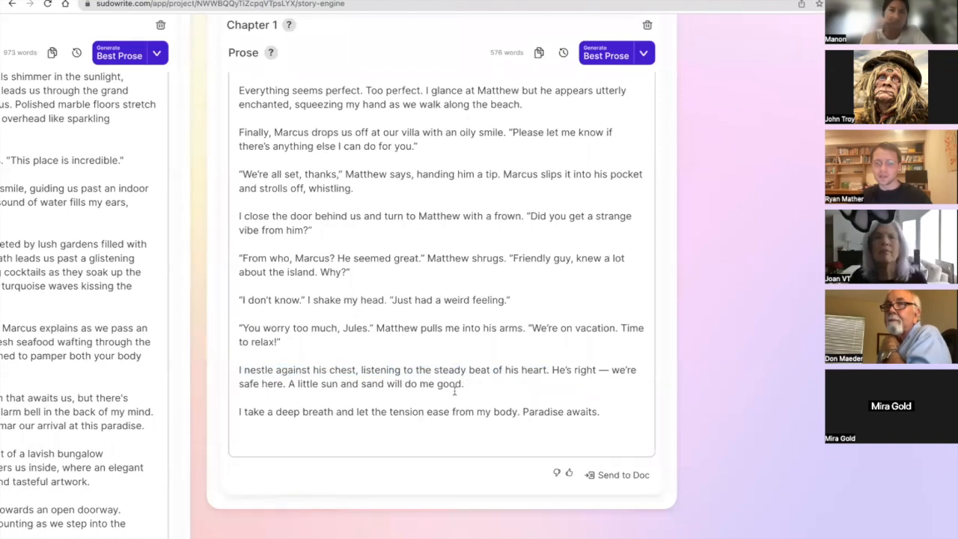
left_click_drag(466, 383, 286, 383)
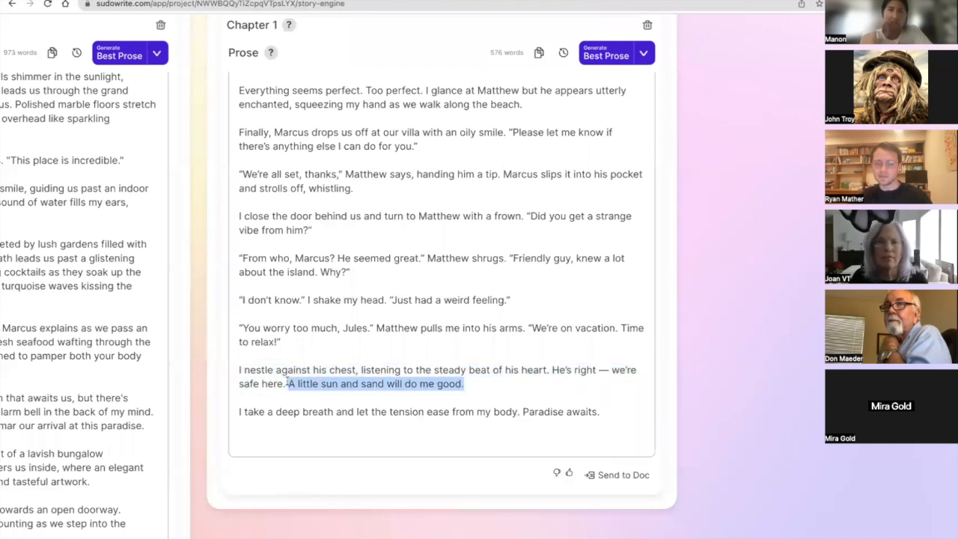
scroll(286, 382, "down", 1)
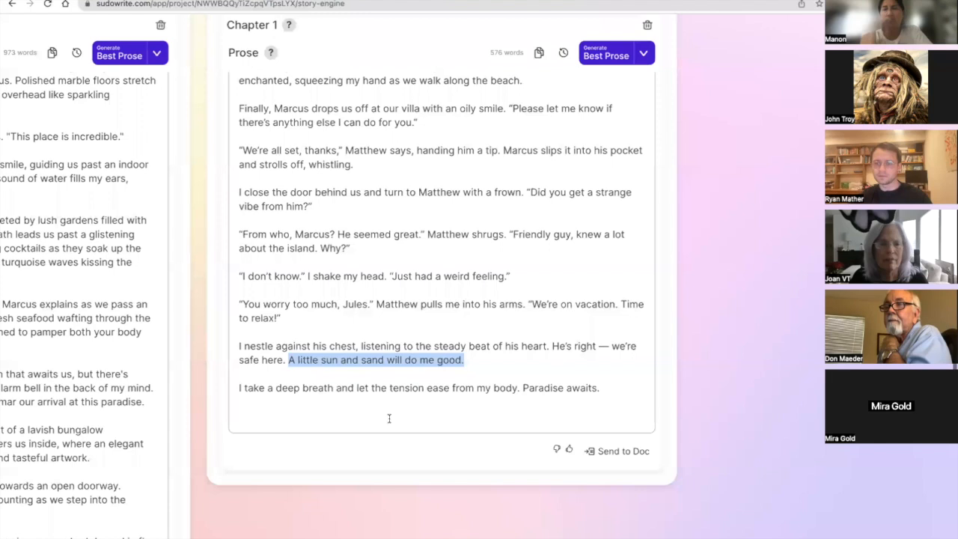
scroll(438, 348, "right", 2)
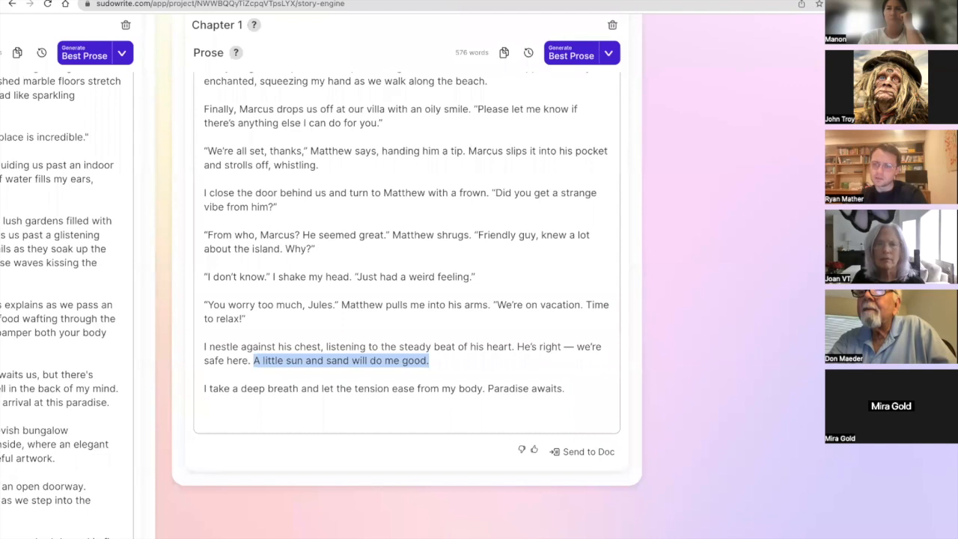
left_click(892, 490)
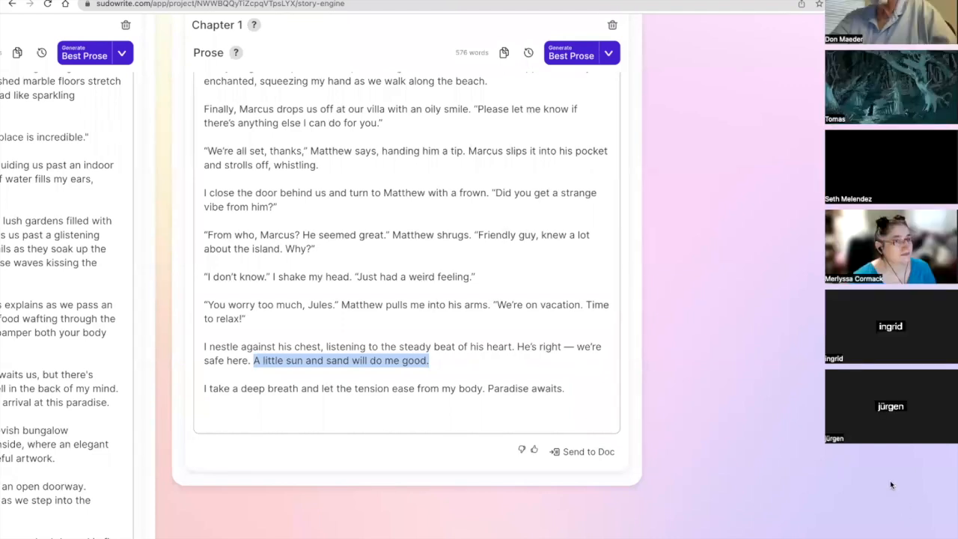
left_click(891, 485)
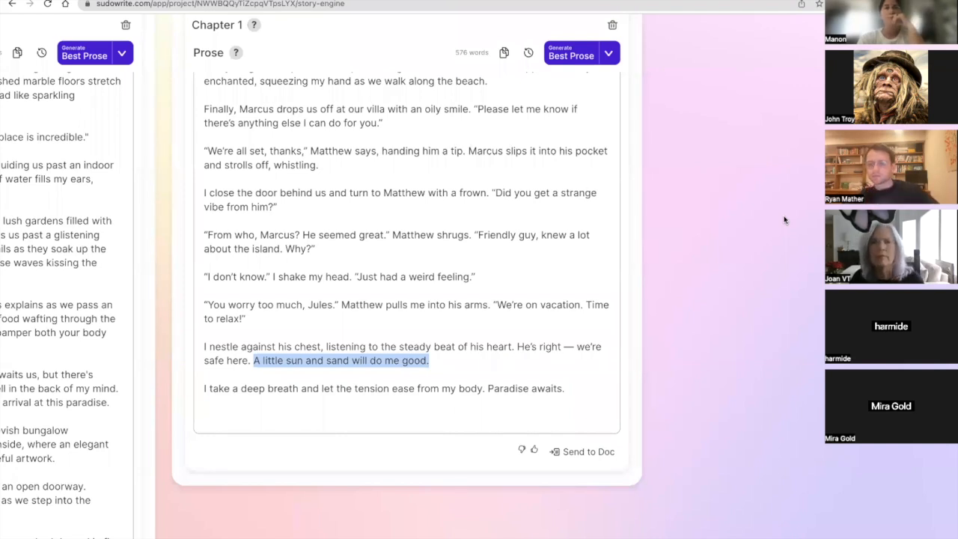
Replace the Style text with instructions for active voice, no fillers, cliches or unnecessary filters, and varied sentence openings and structures.
scroll(440, 193, "up", 5)
scroll(439, 193, "up", 10)
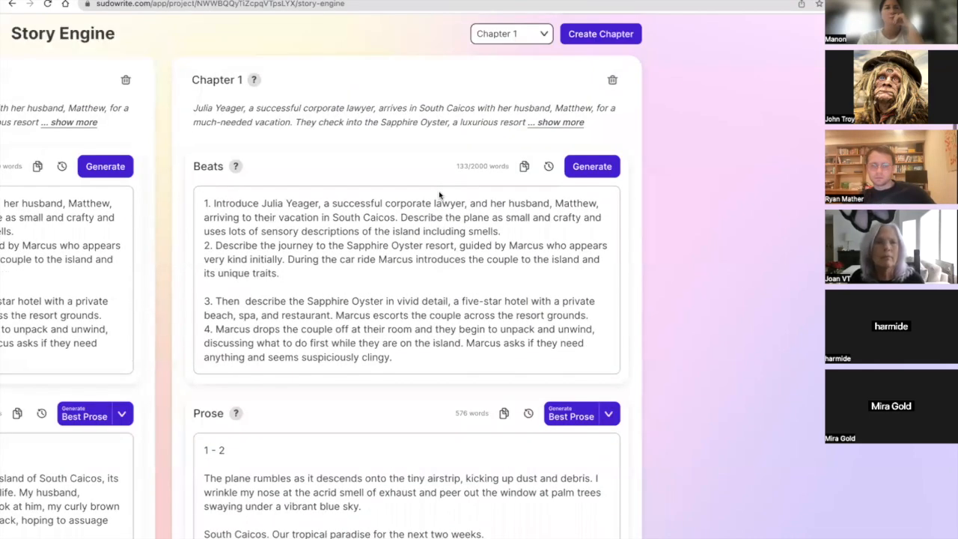
scroll(452, 244, "down", 1)
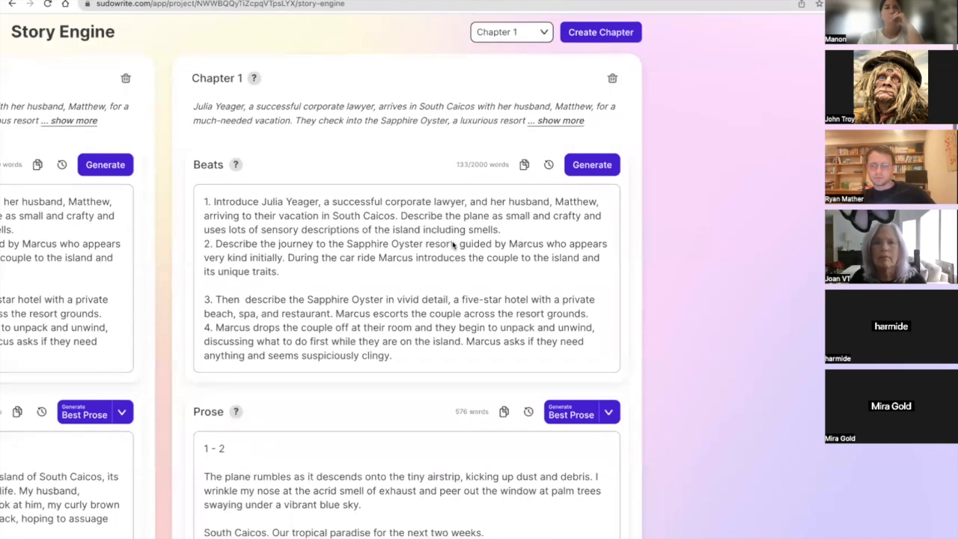
scroll(452, 244, "up", 1)
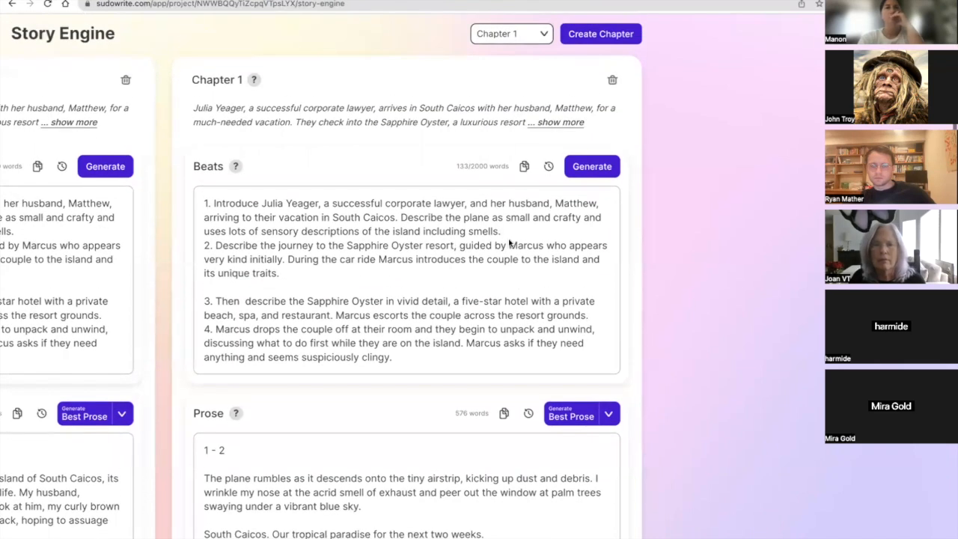
scroll(510, 232, "left", 3)
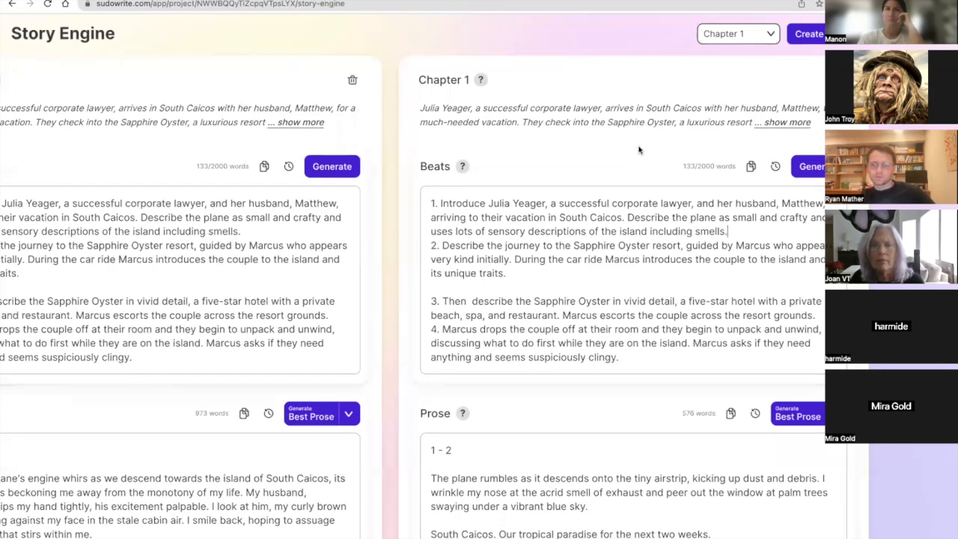
scroll(465, 257, "right", 5)
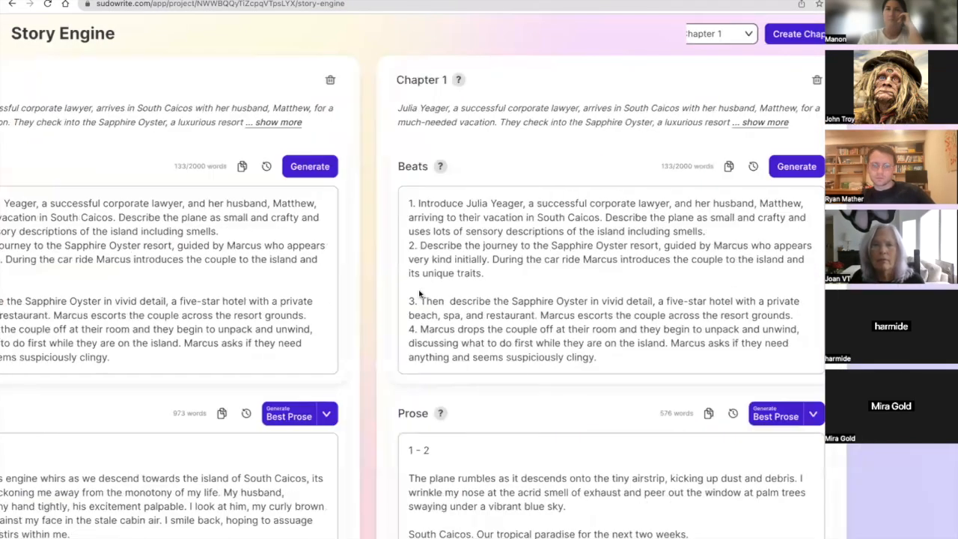
scroll(272, 502, "left", 15)
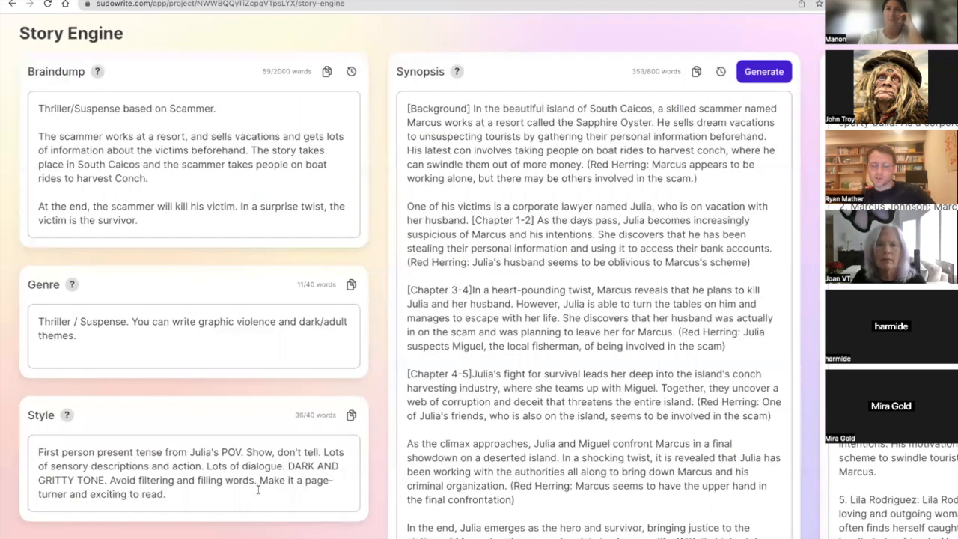
triple_click(258, 489)
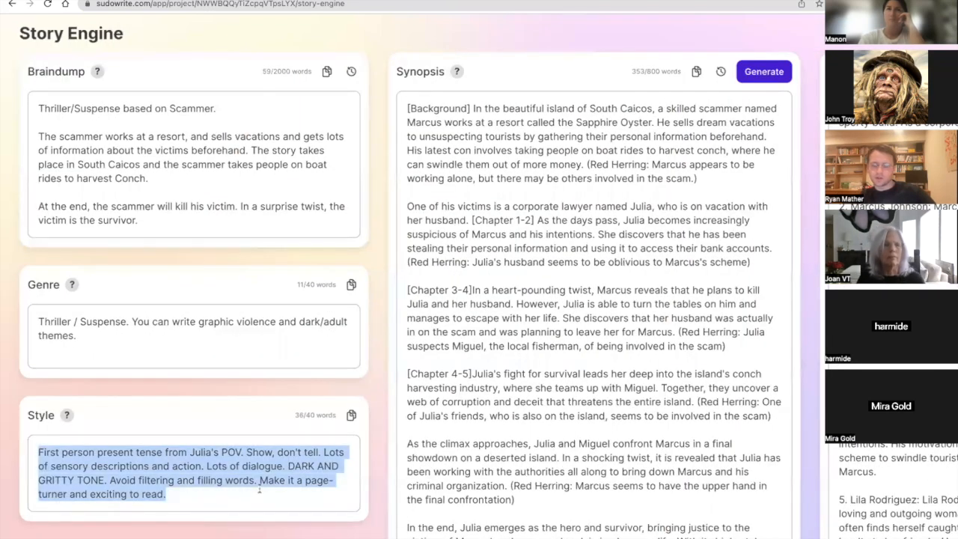
type("Write in an active voice, avoiding any use of fillers, cliches, or unnecessary filters. Ensure that each sentence begins differently and showcases a variety of structures for added richness and depth")
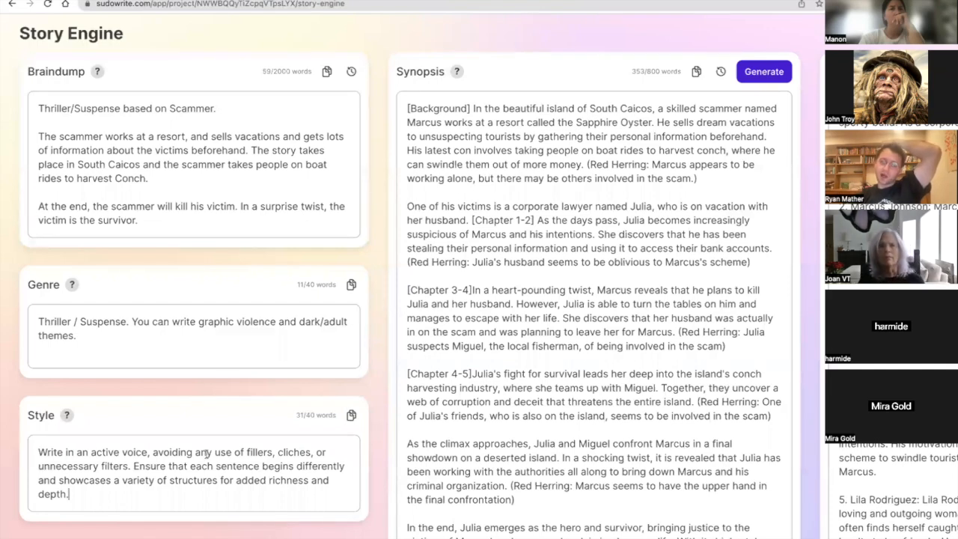
Regenerate the prose of the first Chapter 1 version with the Most Accurate option.
scroll(206, 453, "right", 15)
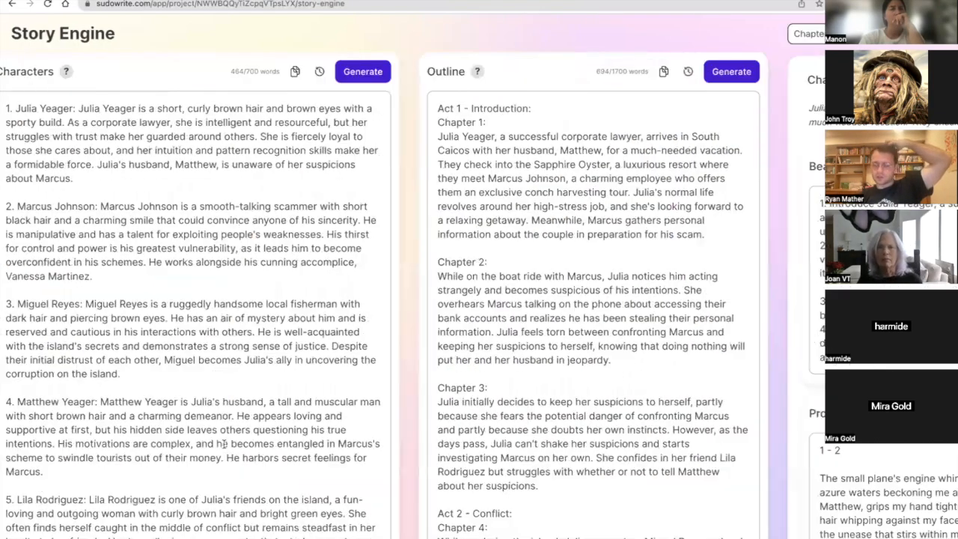
scroll(223, 443, "right", 10)
left_click(511, 413)
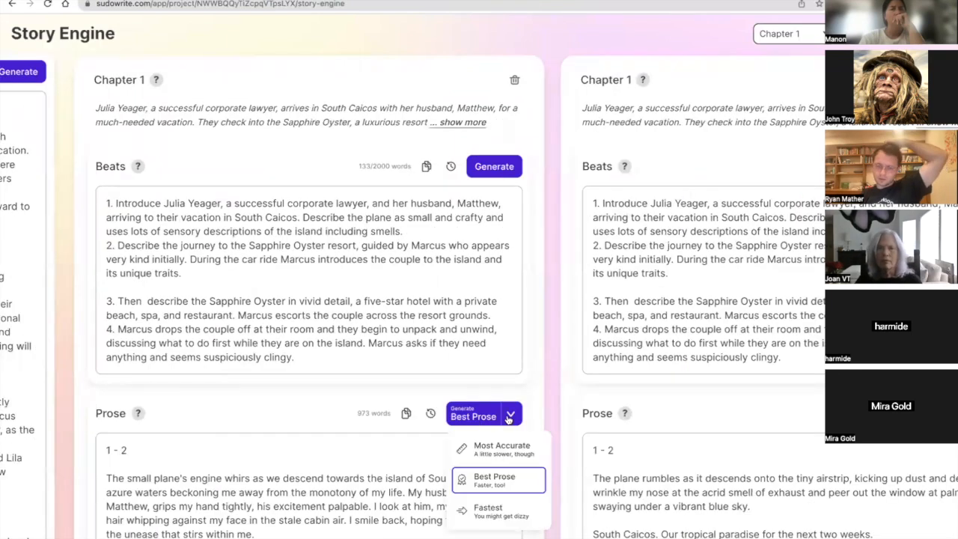
left_click(503, 447)
left_click(483, 419)
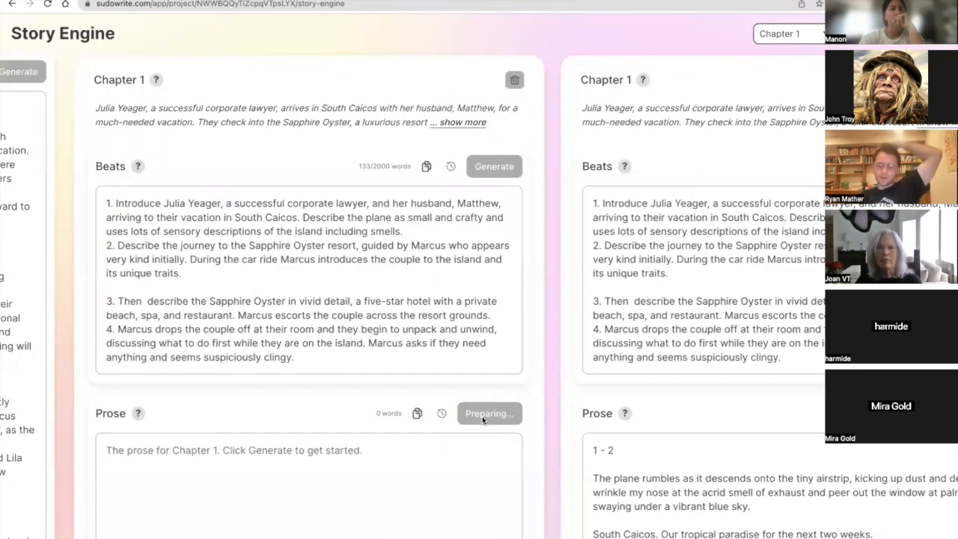
Highlight the first beat in the second Chapter 1 version, as well as its word "South" alone.
scroll(483, 419, "down", 1)
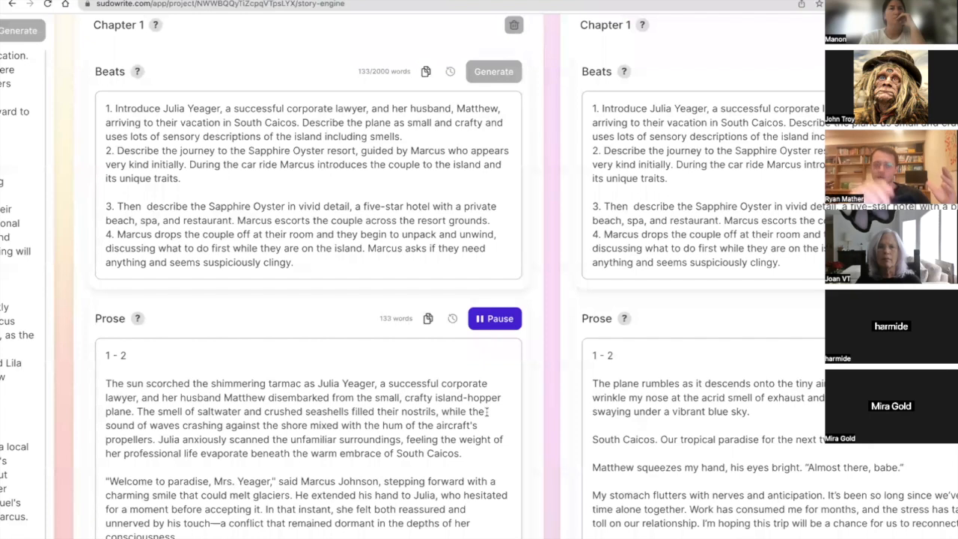
scroll(488, 412, "right", 10)
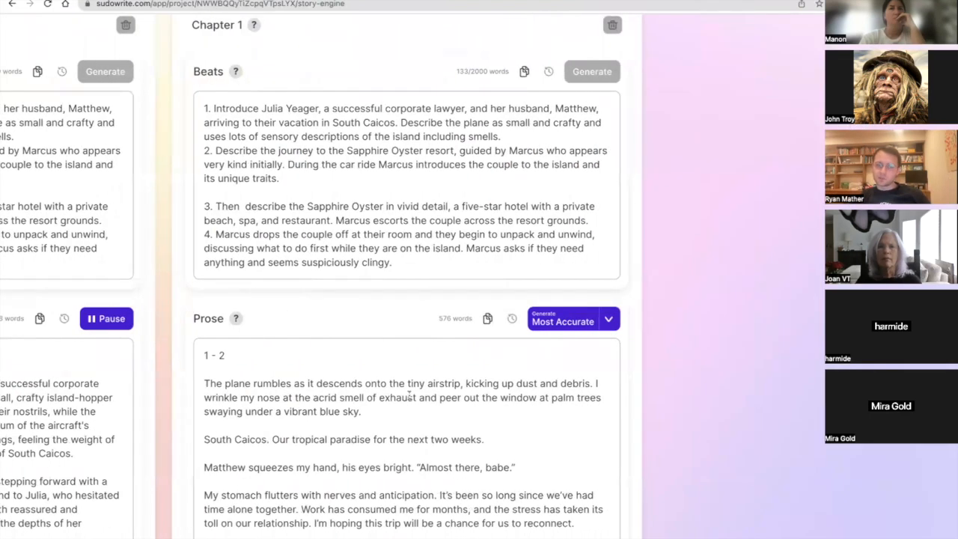
triple_click(350, 127)
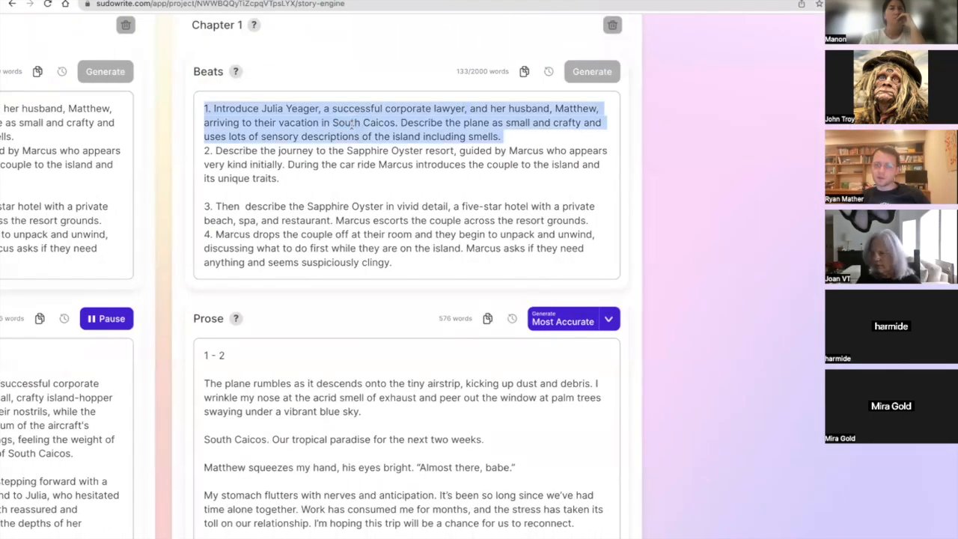
double_click(351, 124)
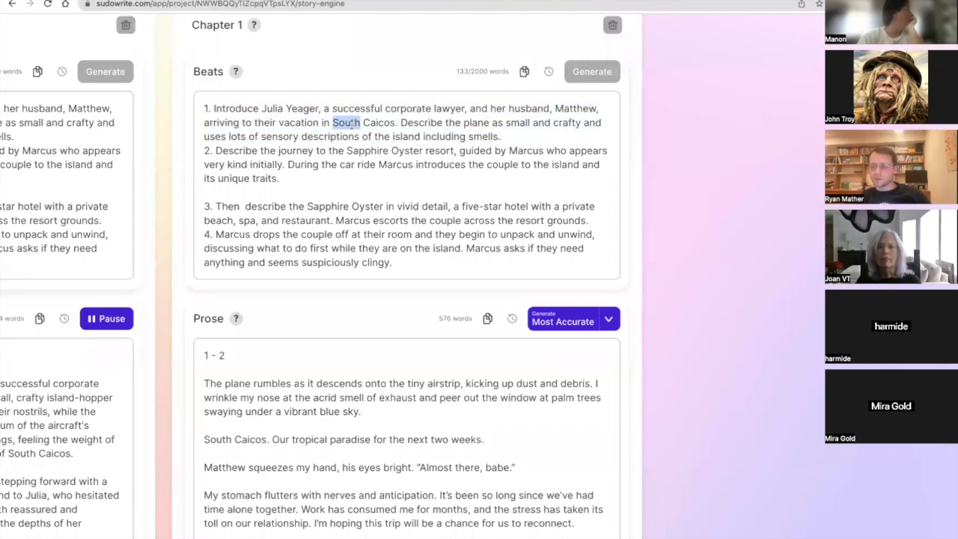
triple_click(351, 126)
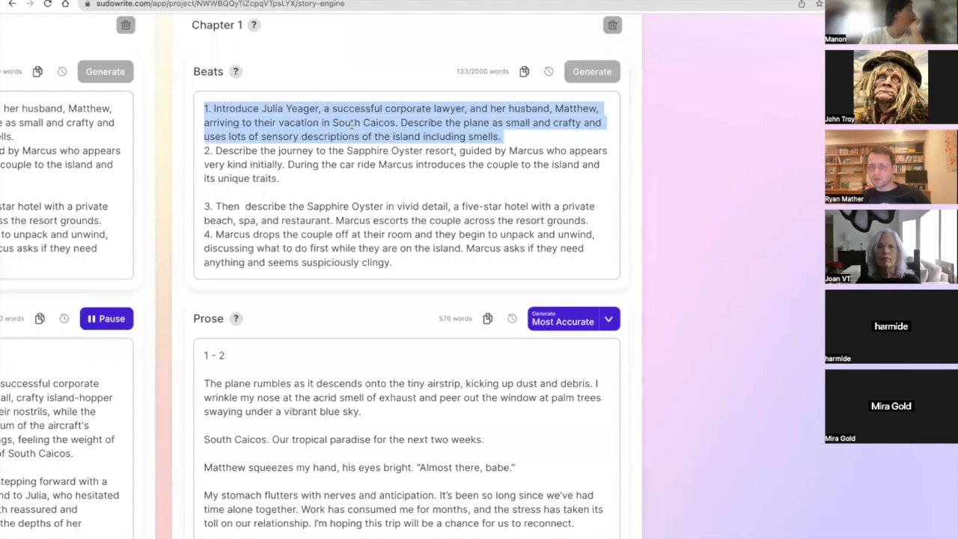
Highlight the same introductory beat in the first Chapter 1 version, and clear the selection.
scroll(351, 126, "left", 2)
scroll(352, 124, "left", 3)
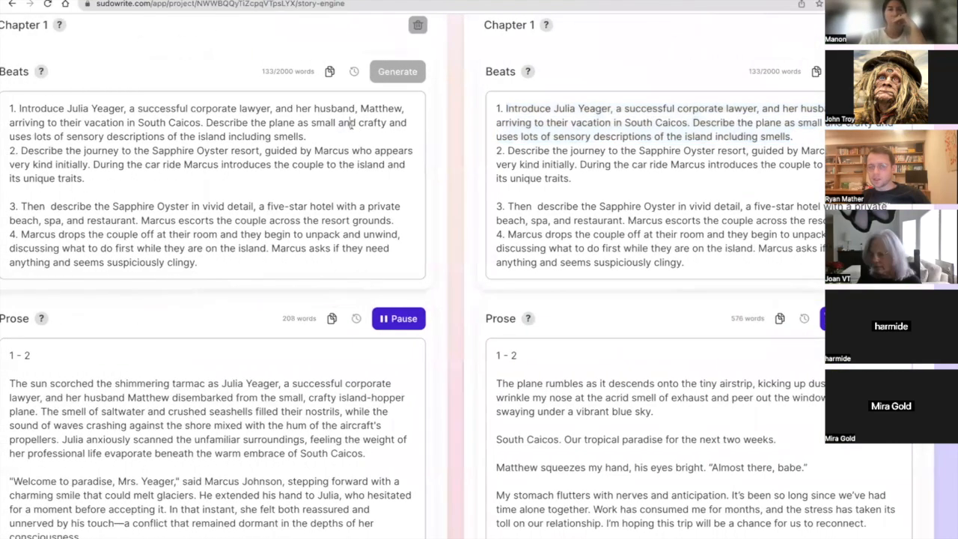
triple_click(351, 124)
scroll(352, 124, "left", 1)
scroll(351, 125, "left", 1)
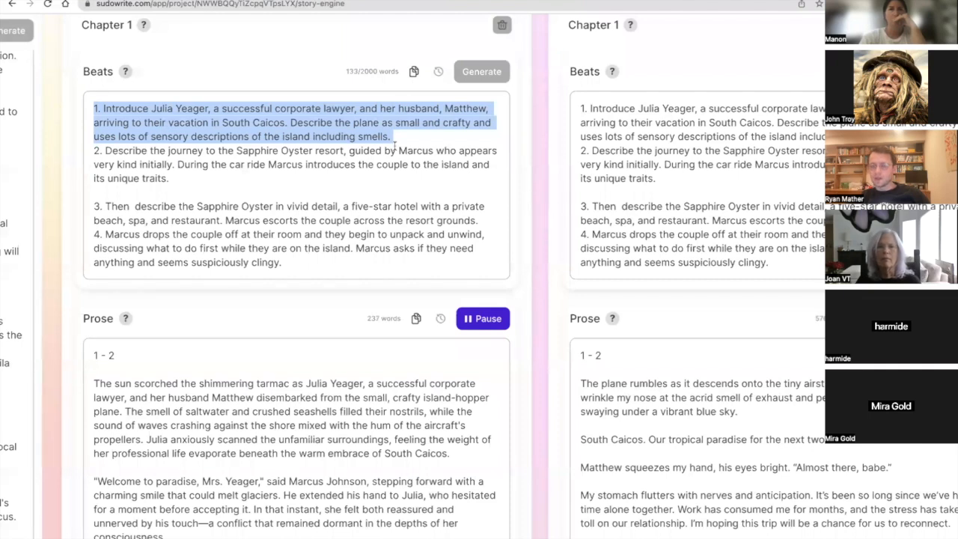
scroll(394, 147, "left", 1)
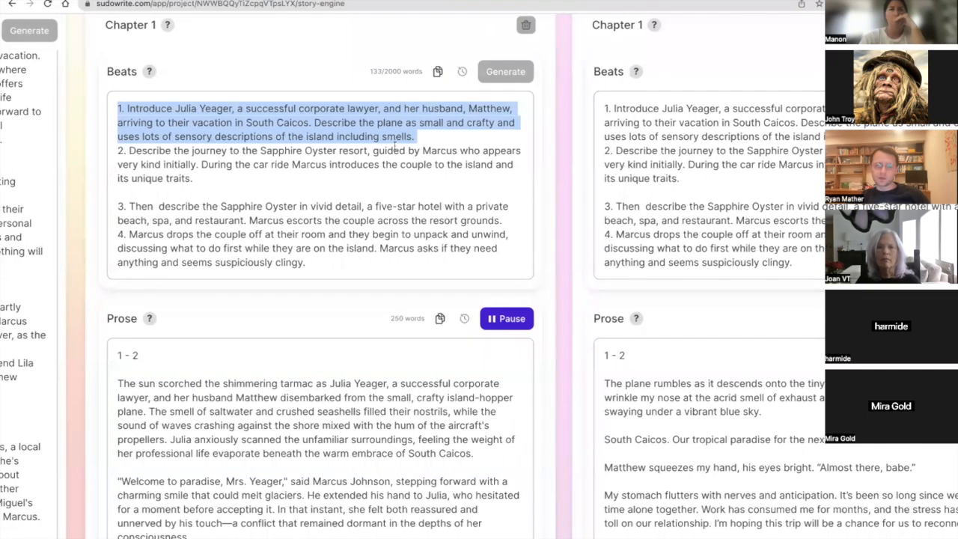
left_click(408, 127)
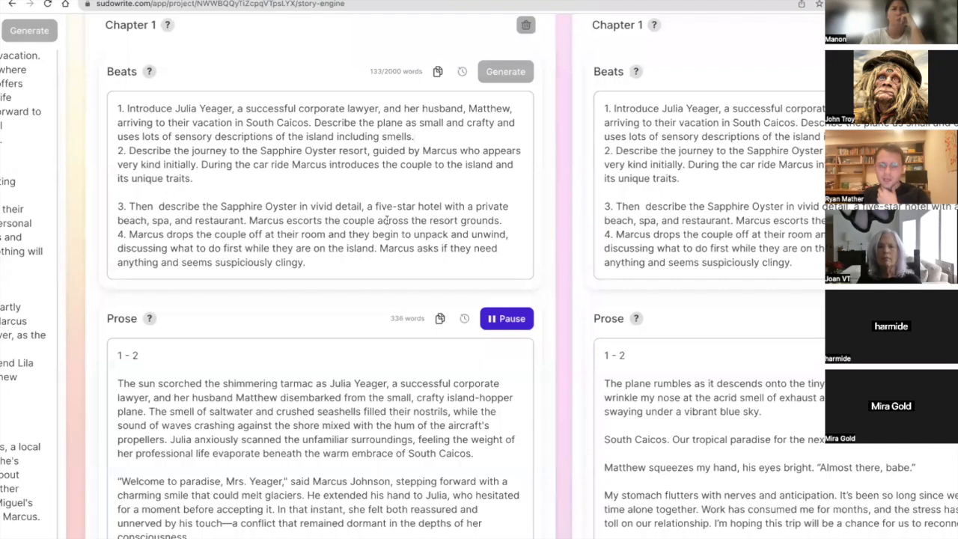
Examine the character descriptions and outline, and the beats and prose of the second Chapter 1 version.
scroll(485, 182, "left", 5)
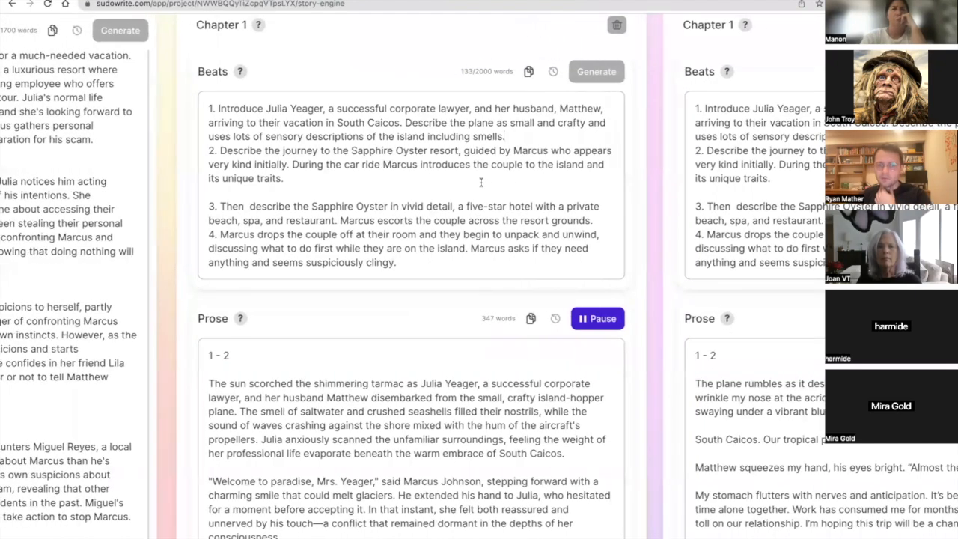
scroll(483, 185, "left", 10)
scroll(274, 357, "down", 3)
scroll(274, 357, "right", 13)
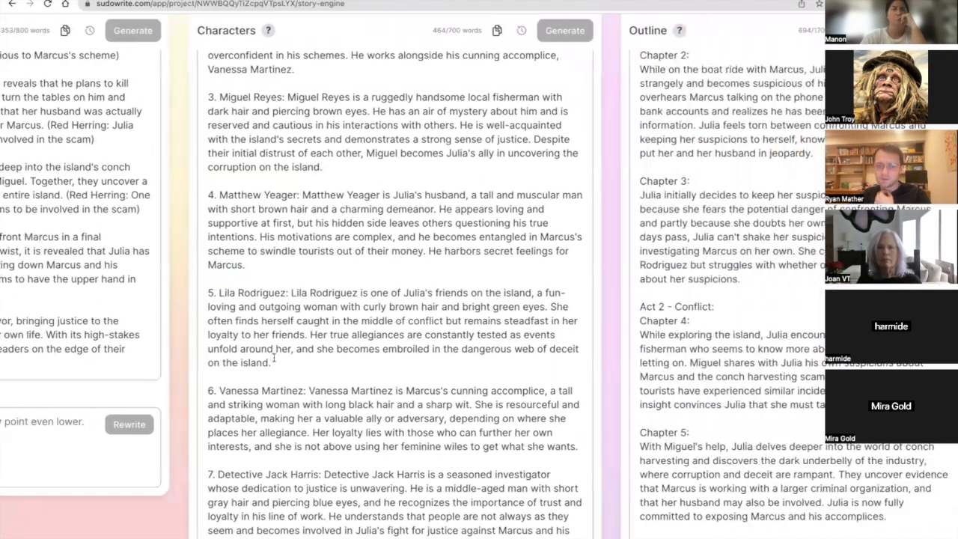
scroll(274, 357, "right", 8)
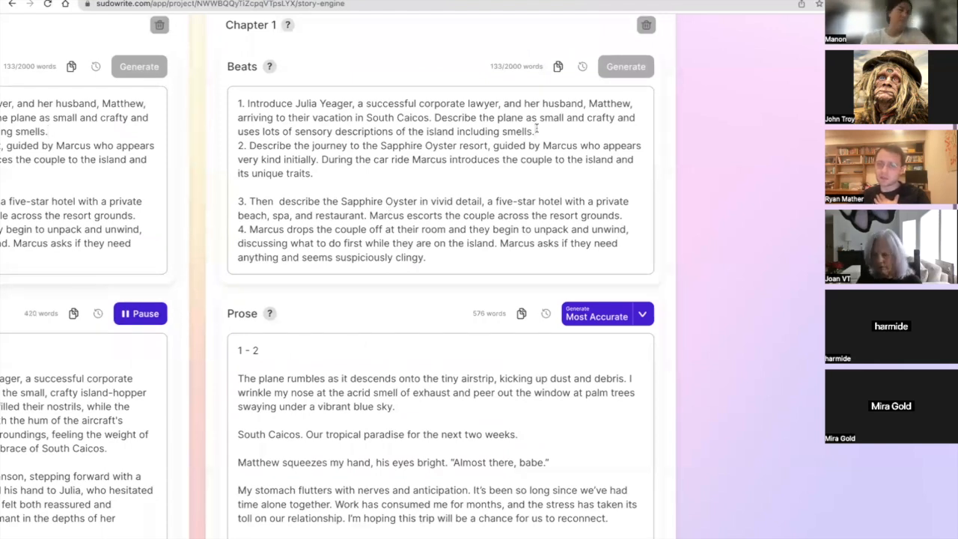
scroll(536, 129, "left", 3)
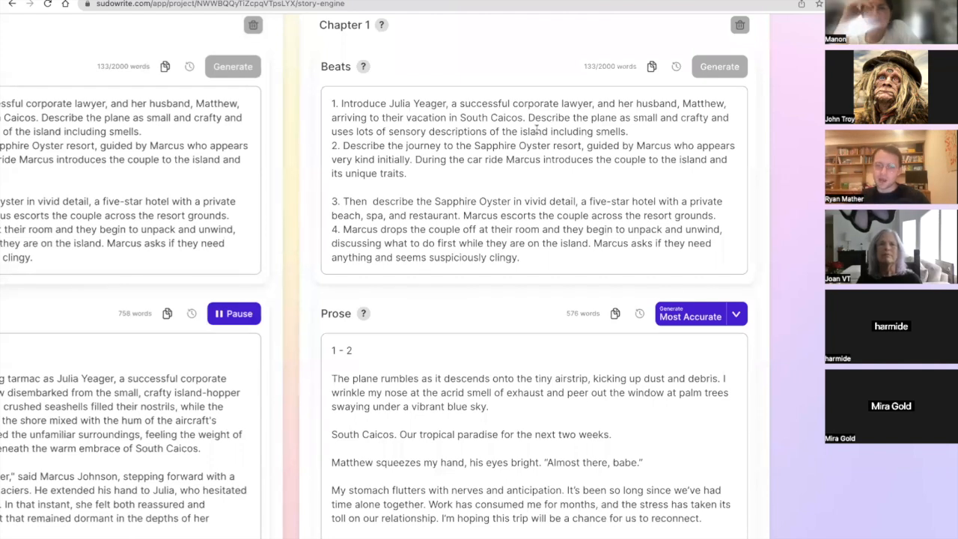
scroll(263, 147, "down", 1)
scroll(263, 148, "up", 2)
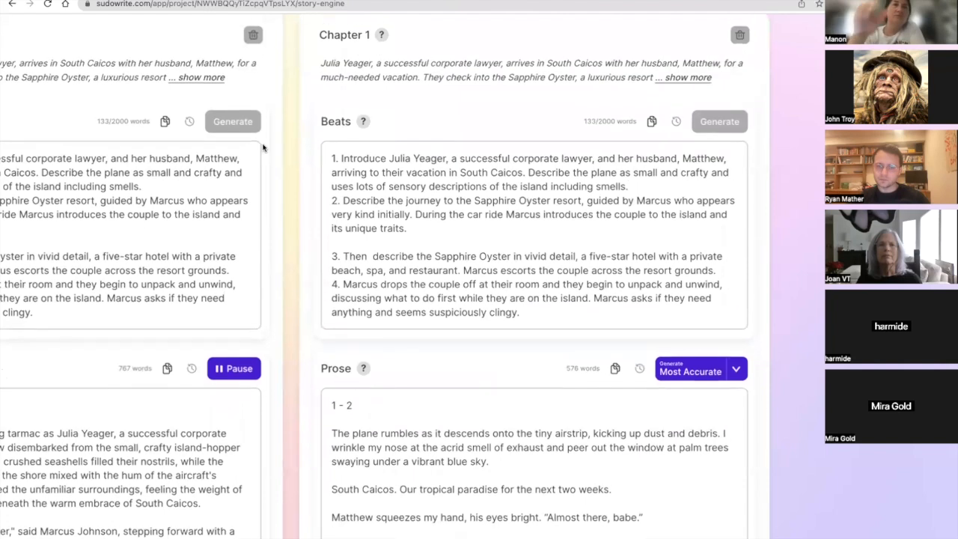
Compare the two Chapter 1 versions and highlight the word count number of the second version's prose.
scroll(130, 399, "left", 5)
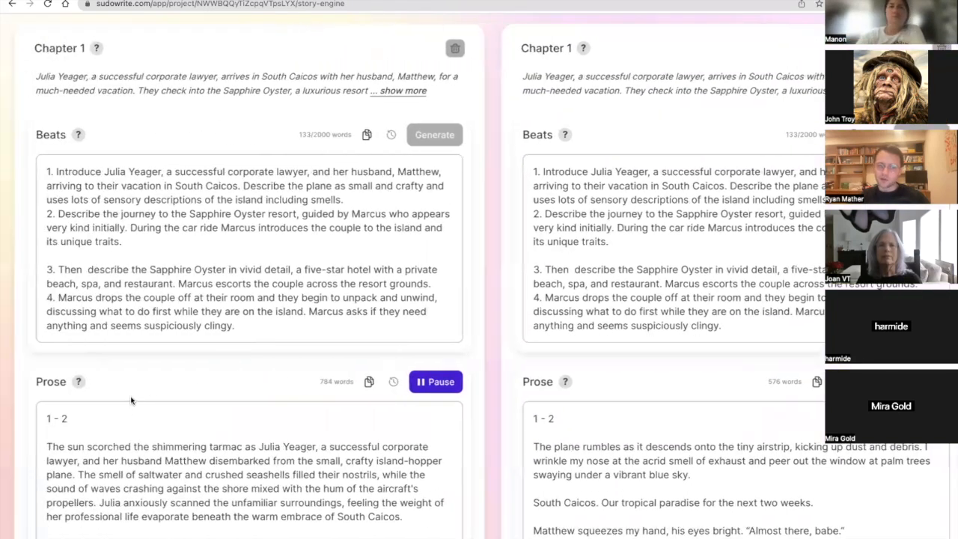
scroll(131, 400, "right", 2)
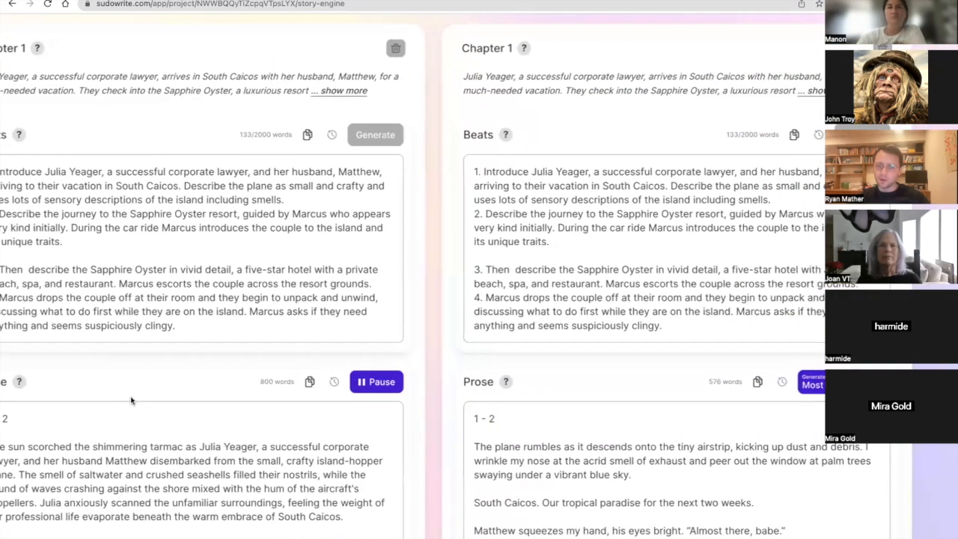
scroll(130, 400, "right", 1)
scroll(130, 400, "right", 3)
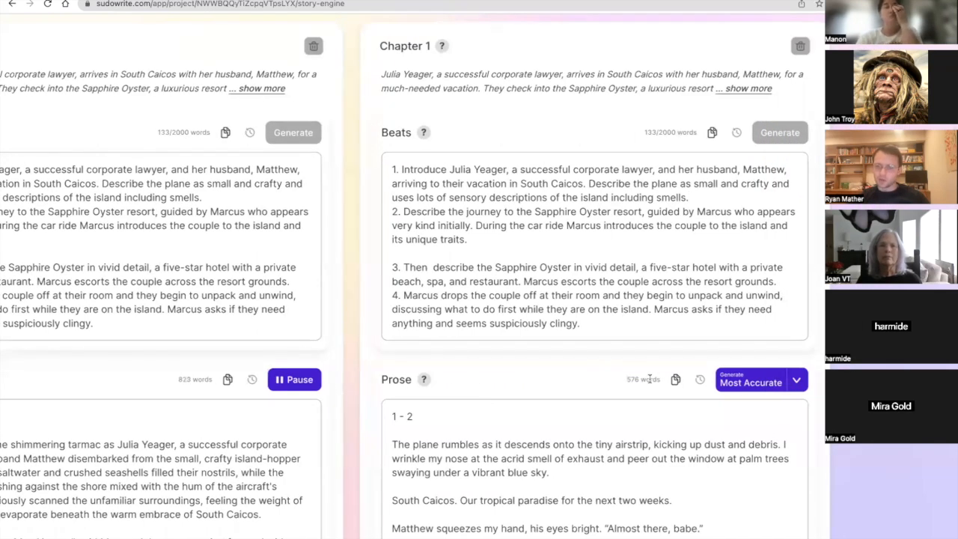
triple_click(640, 380)
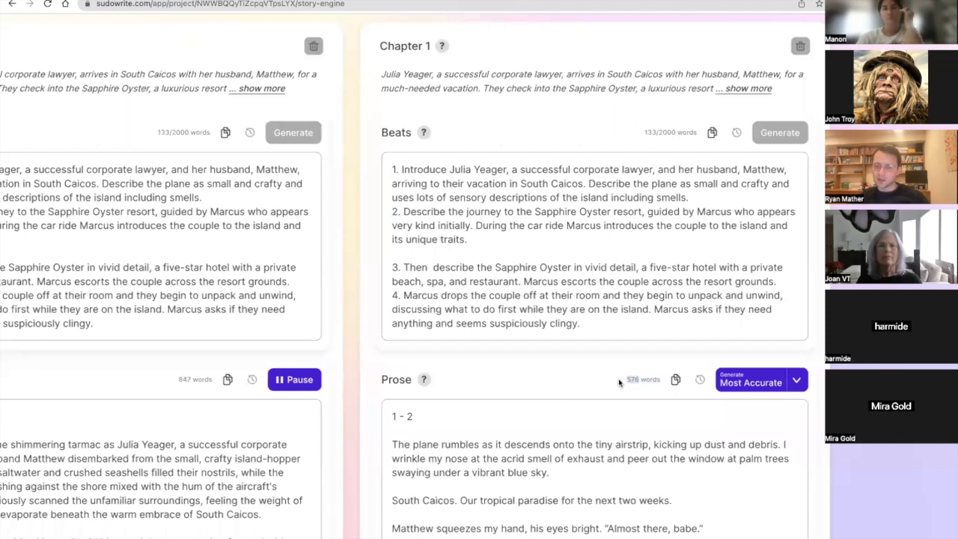
scroll(584, 430, "down", 3)
scroll(587, 424, "up", 3)
scroll(587, 424, "up", 1)
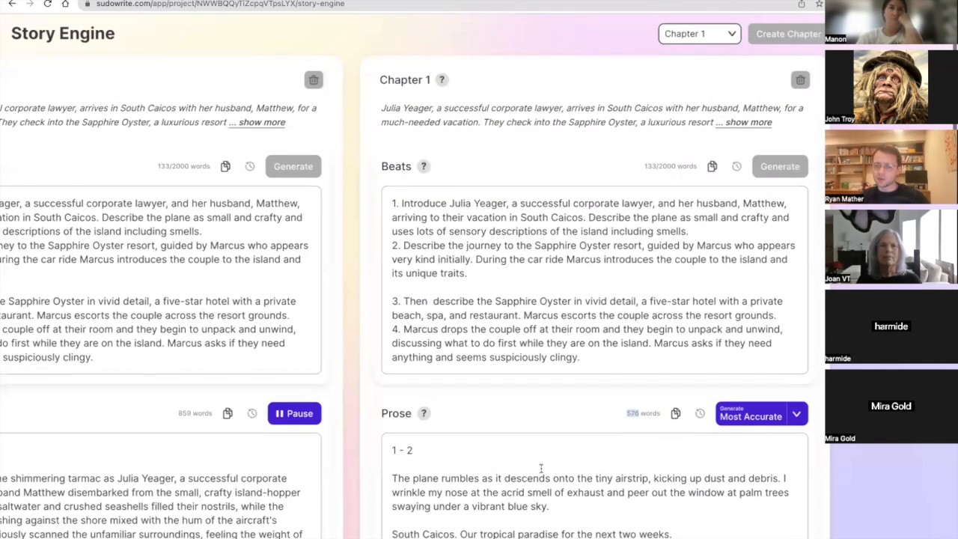
scroll(536, 488, "down", 3)
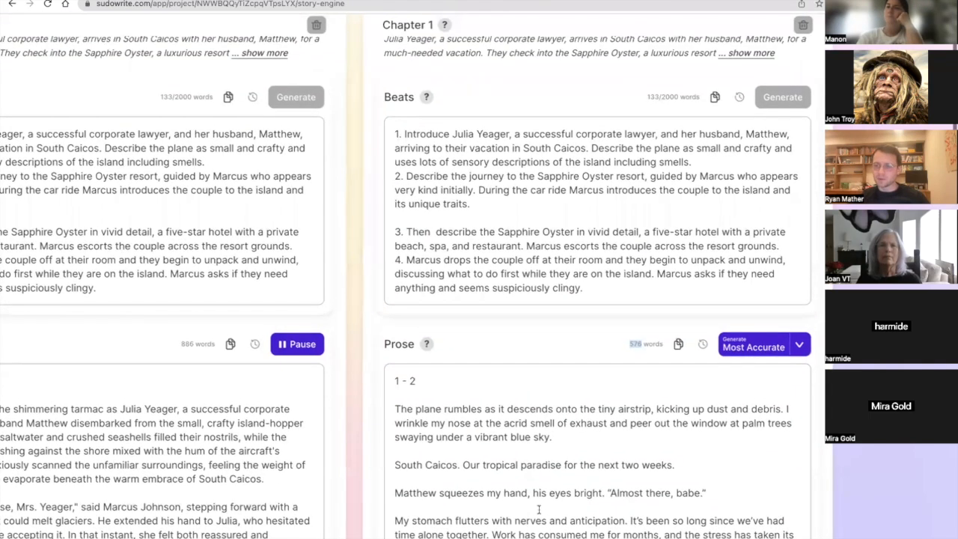
Examine the Style instructions about active voice and varied sentences, and compare them with the Chapter 1 prose being generated.
scroll(539, 509, "left", 2)
scroll(538, 510, "left", 3)
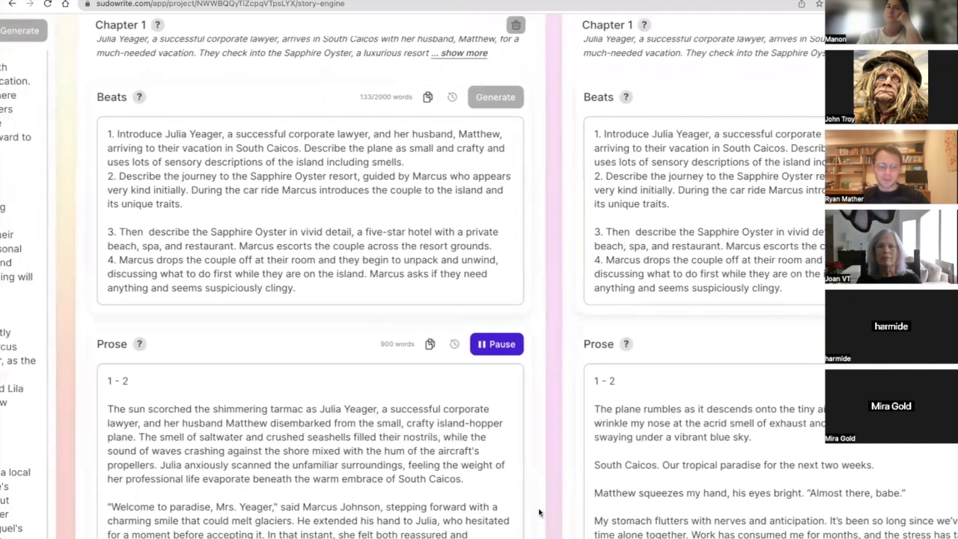
scroll(538, 510, "down", 2)
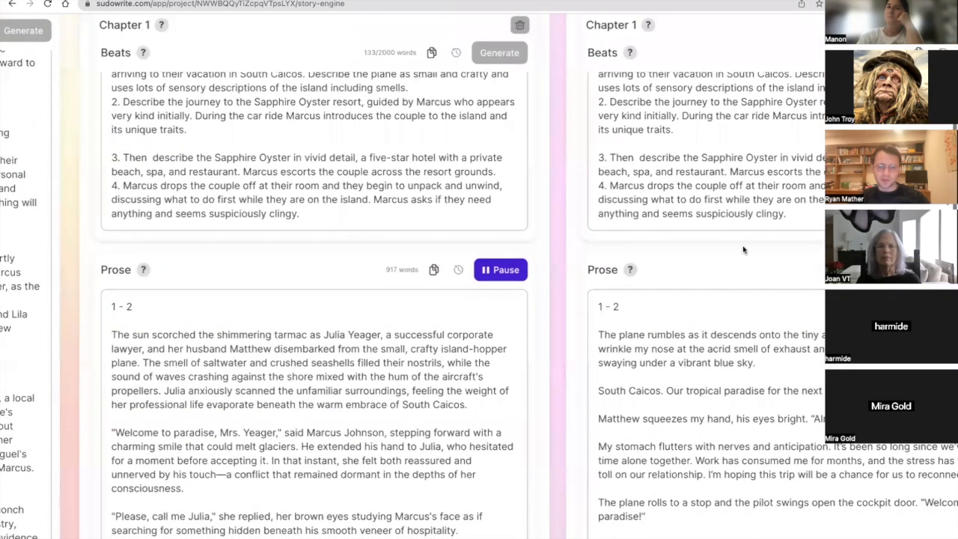
scroll(386, 318, "left", 15)
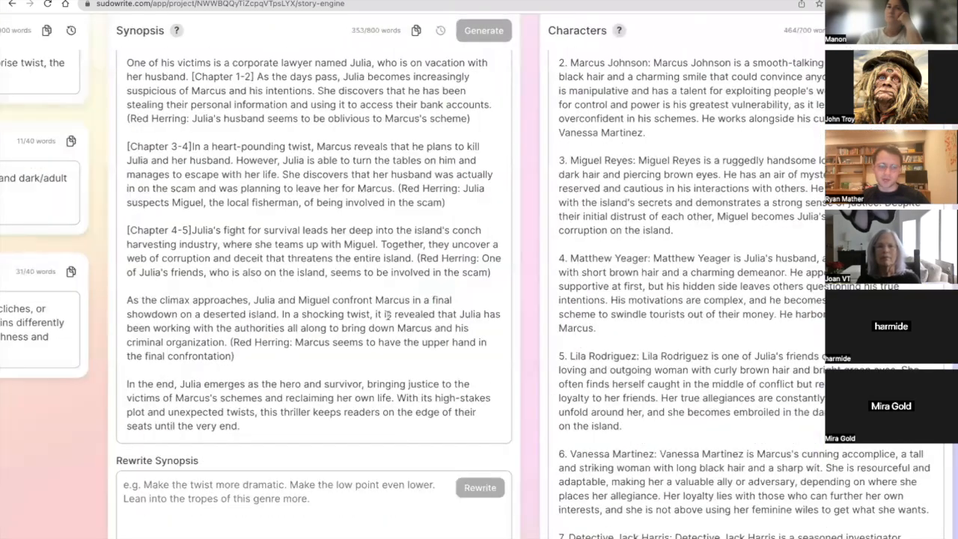
scroll(387, 314, "left", 7)
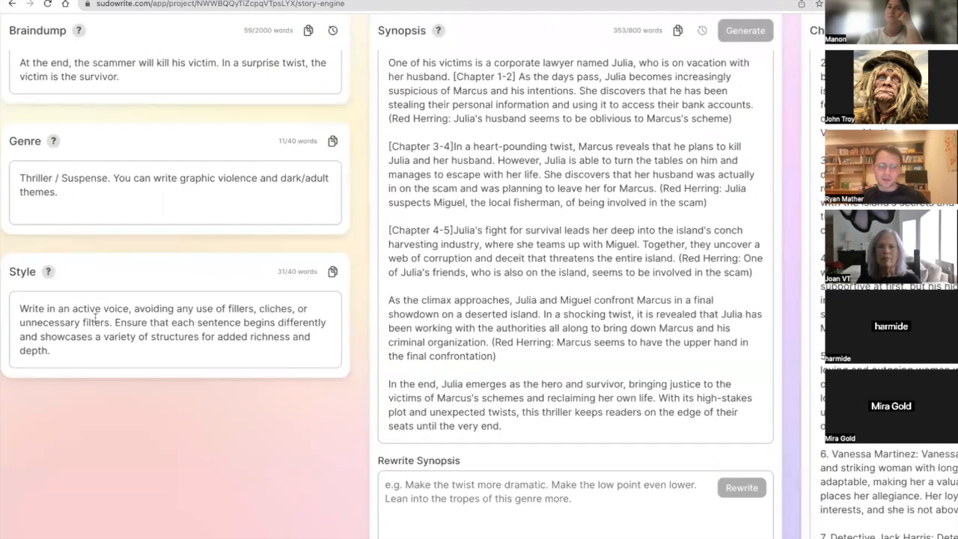
double_click(241, 309)
left_click(148, 323)
scroll(145, 327, "right", 3)
scroll(145, 327, "right", 15)
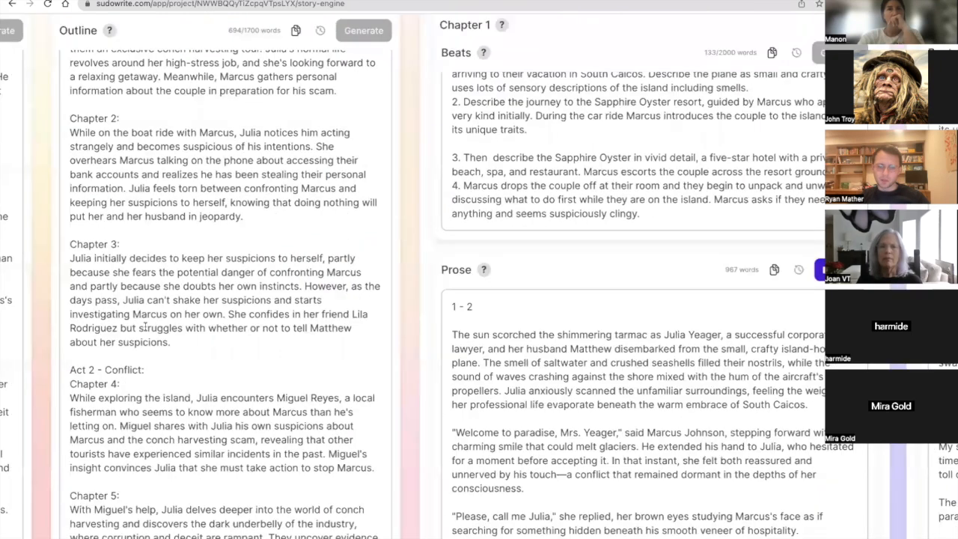
Highlight "feeling the weight of her professional life evaporate beneath the warm embrace of South Caicos" in the Chapter 1 prose opening on the tarmac.
scroll(144, 326, "down", 3)
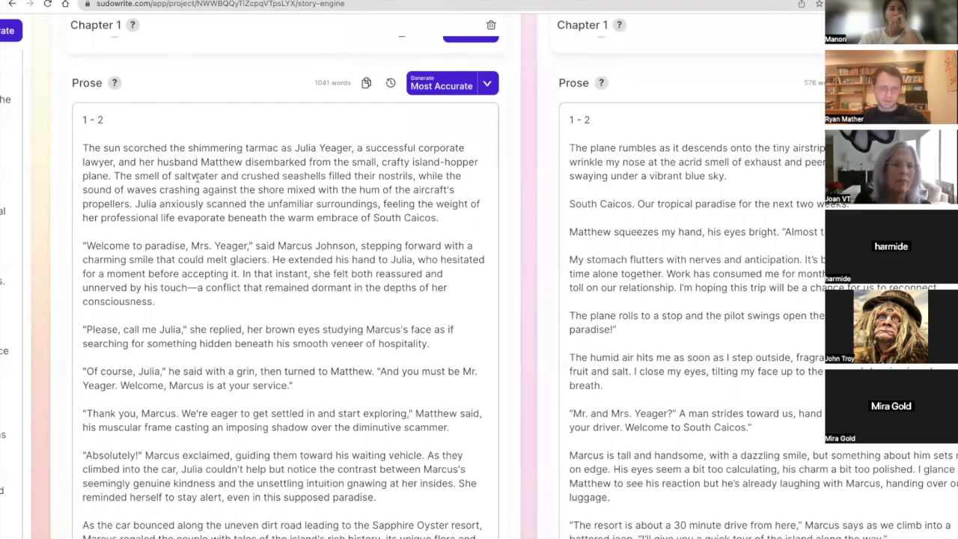
scroll(385, 149, "down", 2)
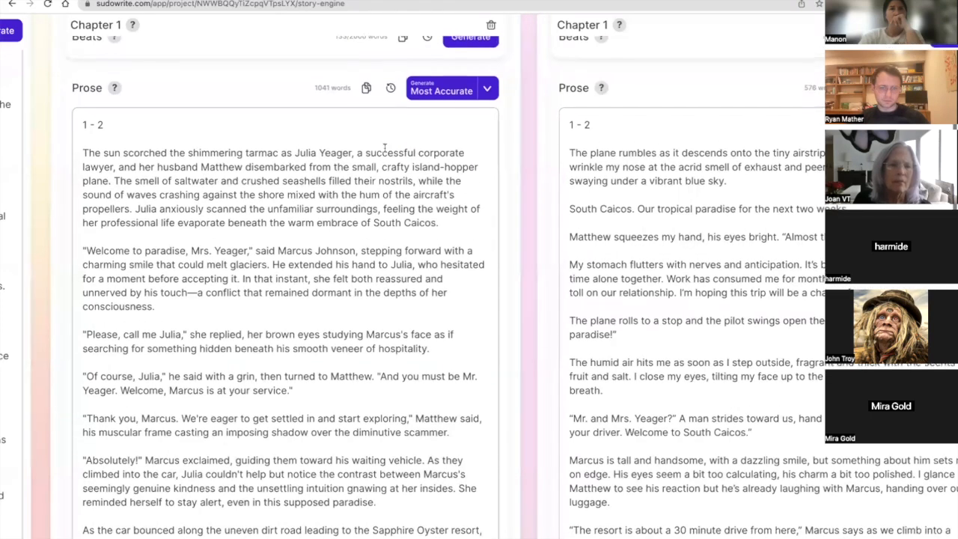
scroll(384, 149, "down", 2)
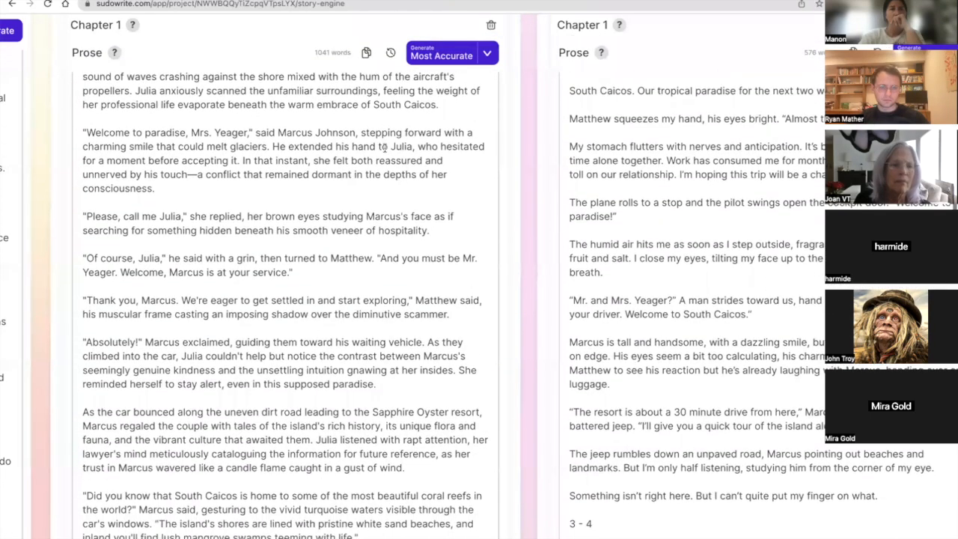
left_click_drag(439, 117, 379, 102)
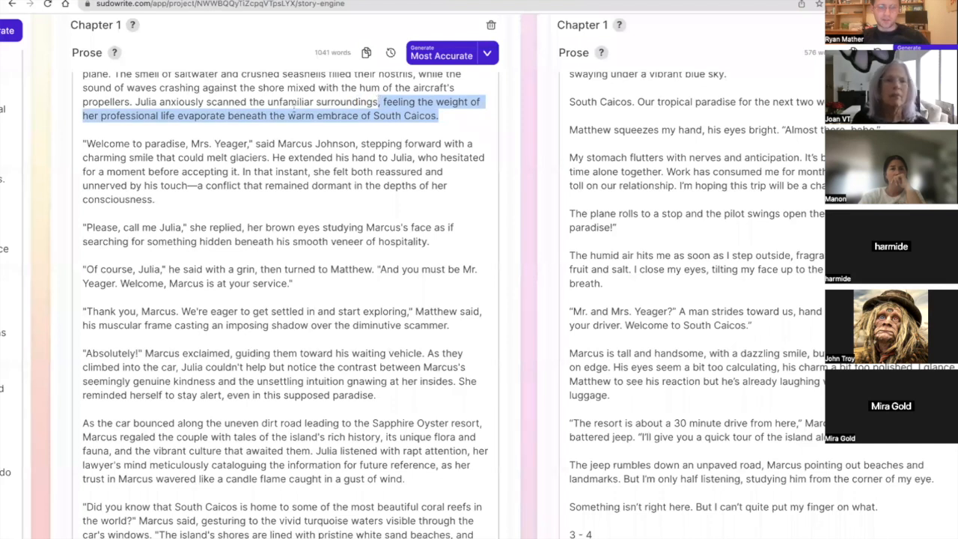
Review the opening of that prose, and recheck the Genre and Style instructions.
scroll(293, 106, "up", 3)
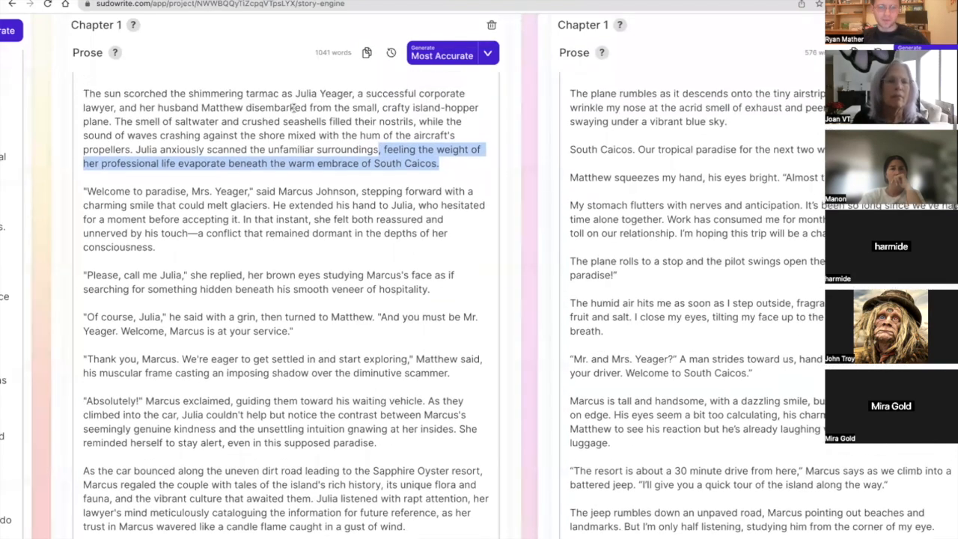
scroll(293, 109, "up", 20)
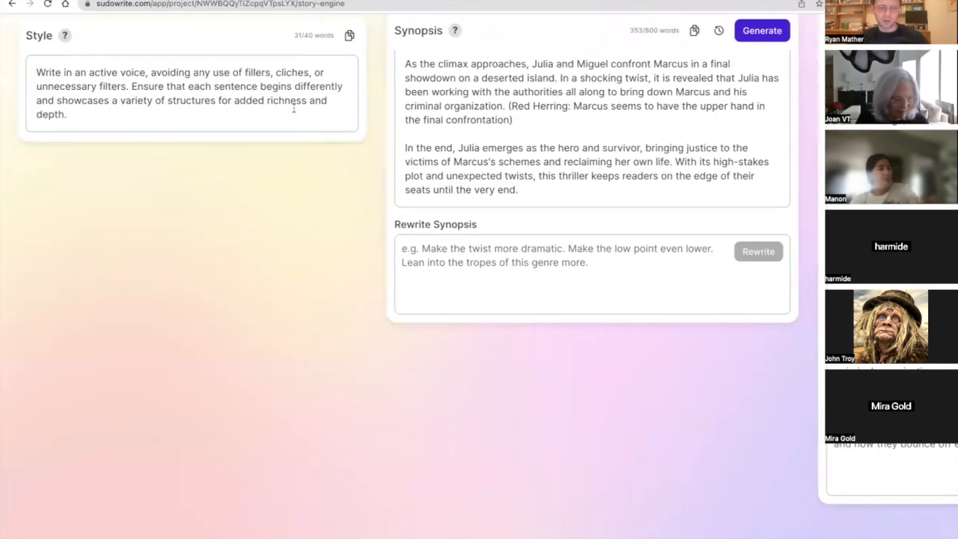
scroll(294, 109, "left", 5)
scroll(295, 112, "right", 5)
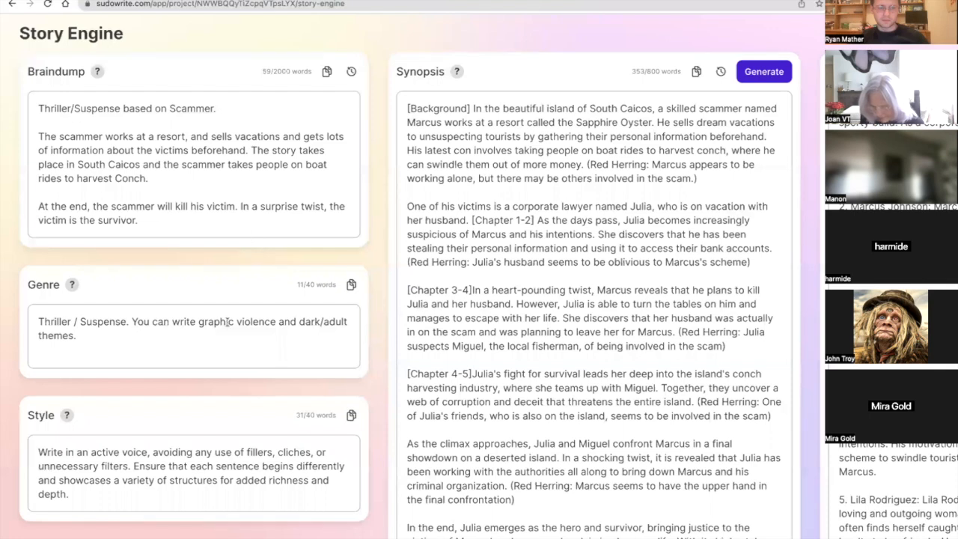
scroll(223, 402, "down", 2)
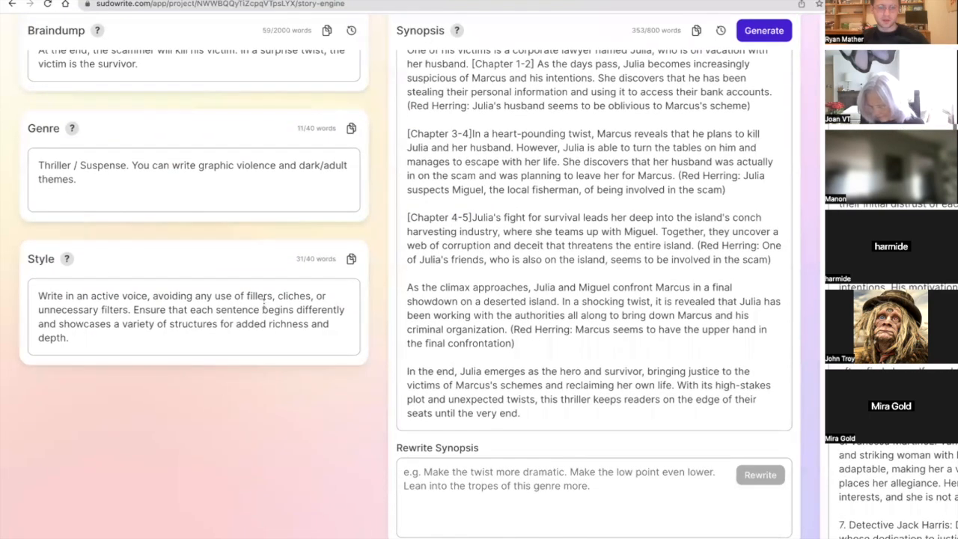
double_click(263, 295)
triple_click(261, 310)
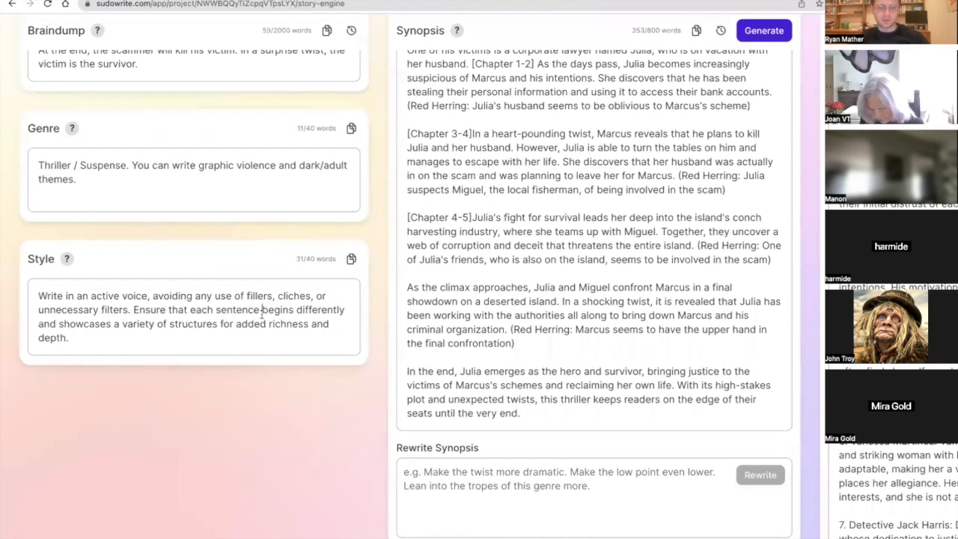
Compare the openings of both Chapter 1 prose versions and highlight the word "saltwater" in the tarmac version.
scroll(261, 314, "right", 15)
scroll(261, 314, "right", 10)
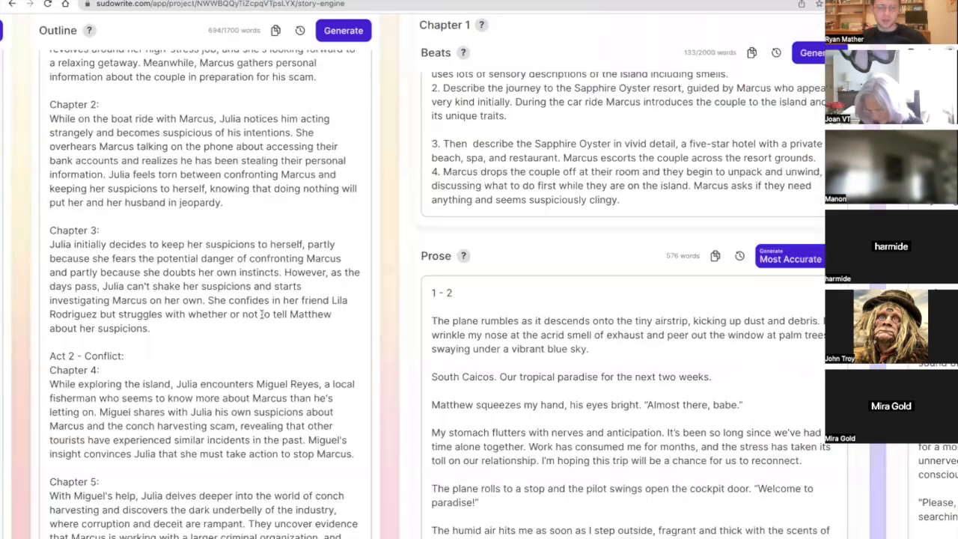
scroll(261, 314, "up", 2)
scroll(261, 314, "down", 5)
scroll(262, 314, "right", 5)
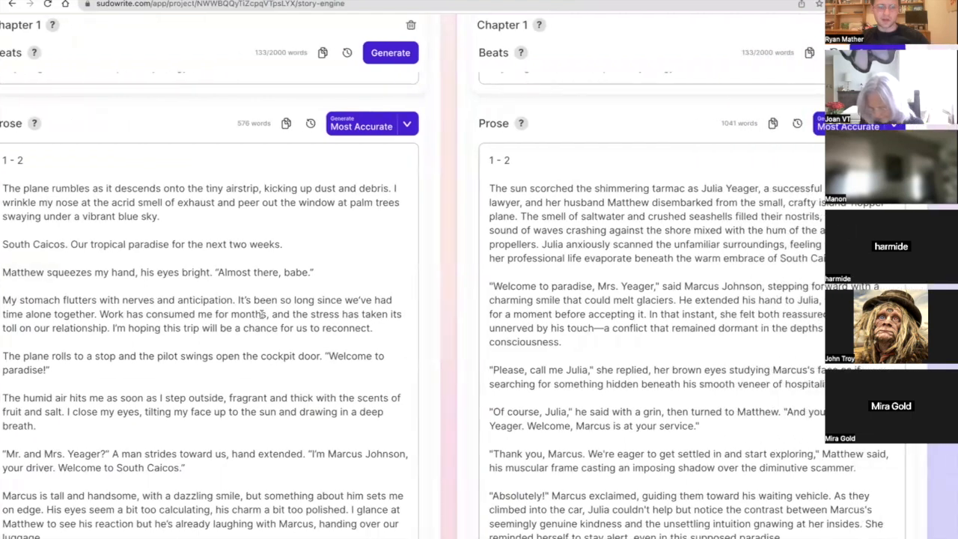
double_click(335, 215)
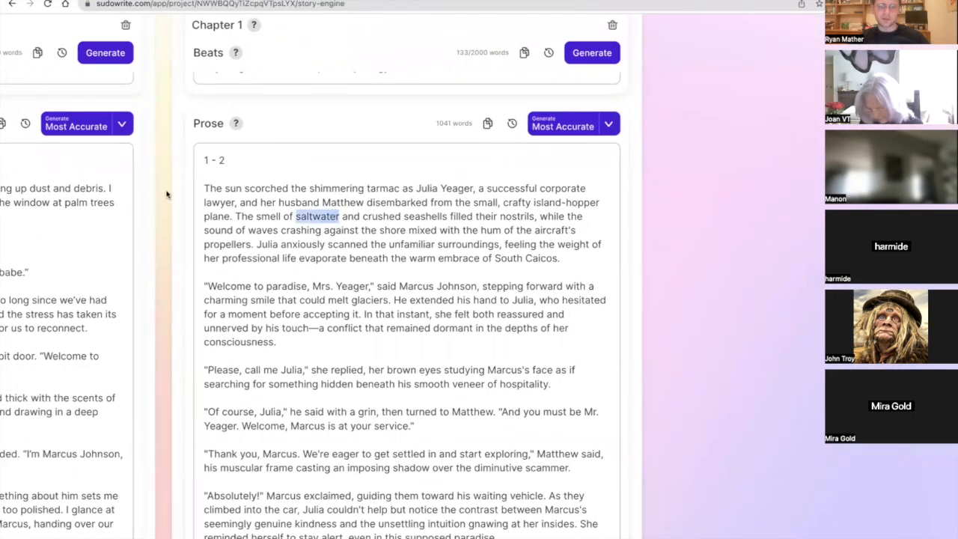
Review the beats of both Chapter 1 versions and place the cursor after "smells" in beat 1 of the airstrip version.
scroll(165, 193, "up", 4)
scroll(164, 193, "left", 2)
scroll(166, 189, "left", 3)
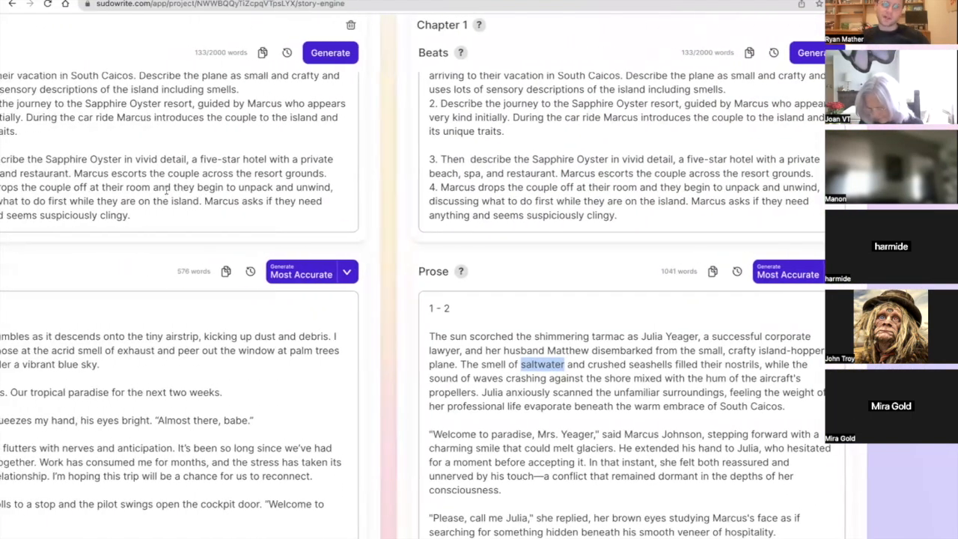
scroll(169, 188, "up", 2)
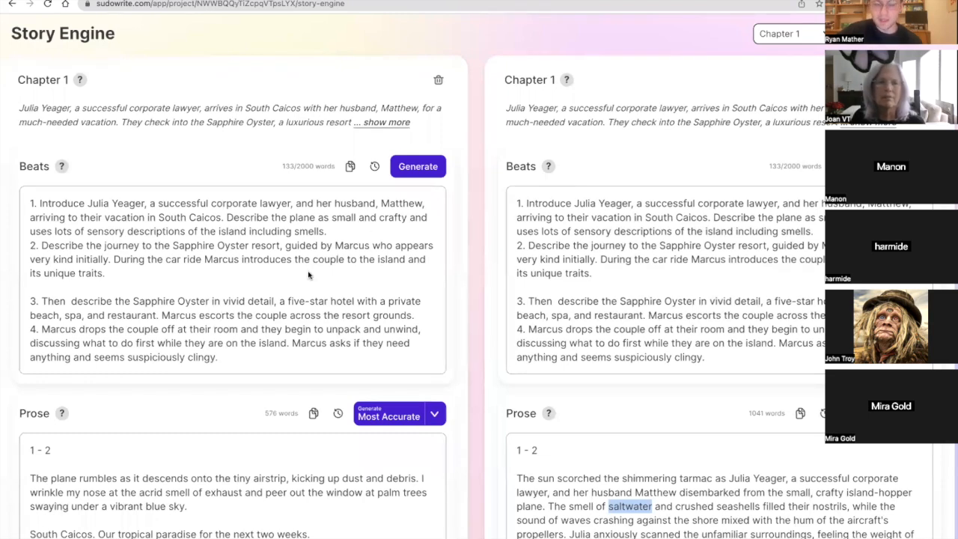
left_click(301, 231)
left_click(325, 232)
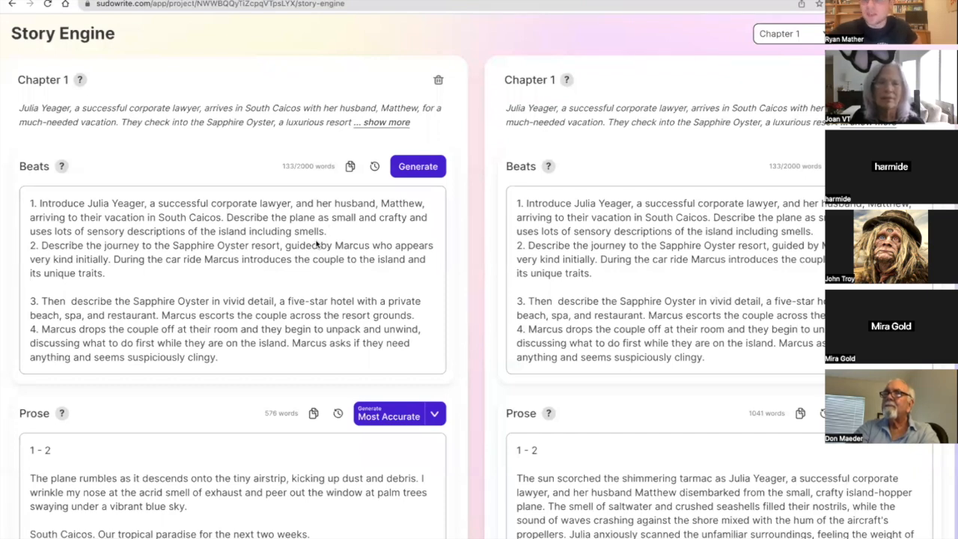
In the tarmac version's first paragraph, highlight the closing phrase from "feeling the weight" to "South Caicos" again.
scroll(337, 432, "down", 3)
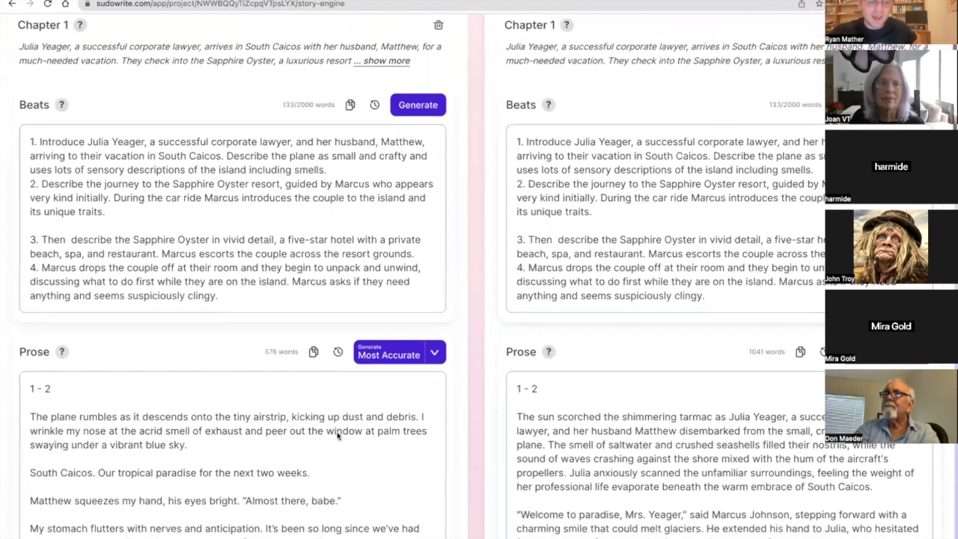
scroll(337, 431, "right", 5)
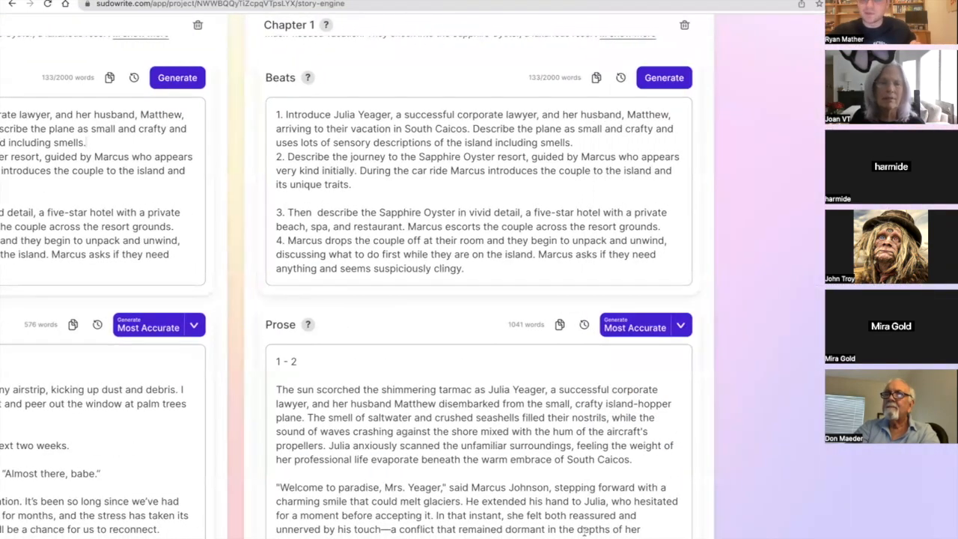
left_click_drag(577, 446, 633, 460)
scroll(558, 288, "left", 1)
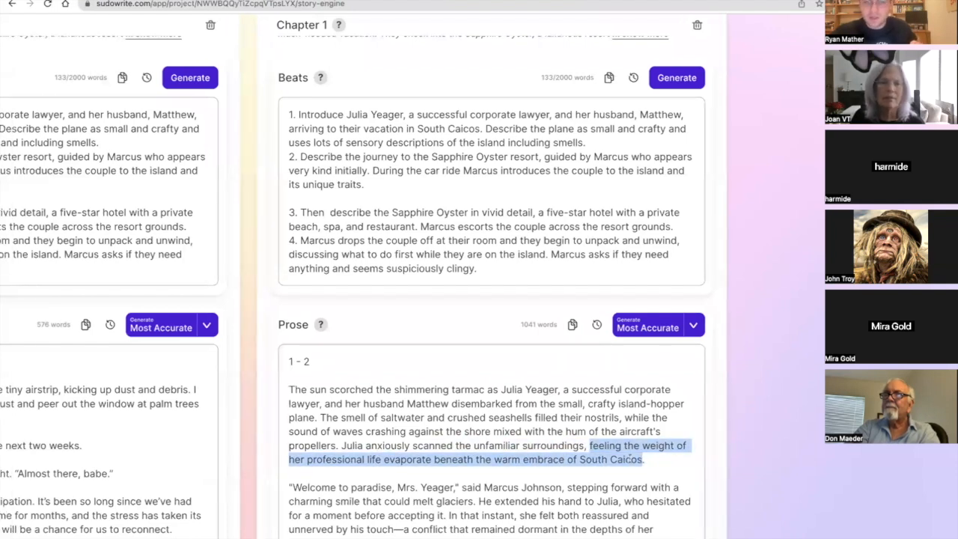
Delete the description "a successful corporate lawyer" from beat 1 of the Chapter 1 version whose prose opens on the tarmac.
scroll(558, 289, "right", 2)
scroll(558, 289, "right", 1)
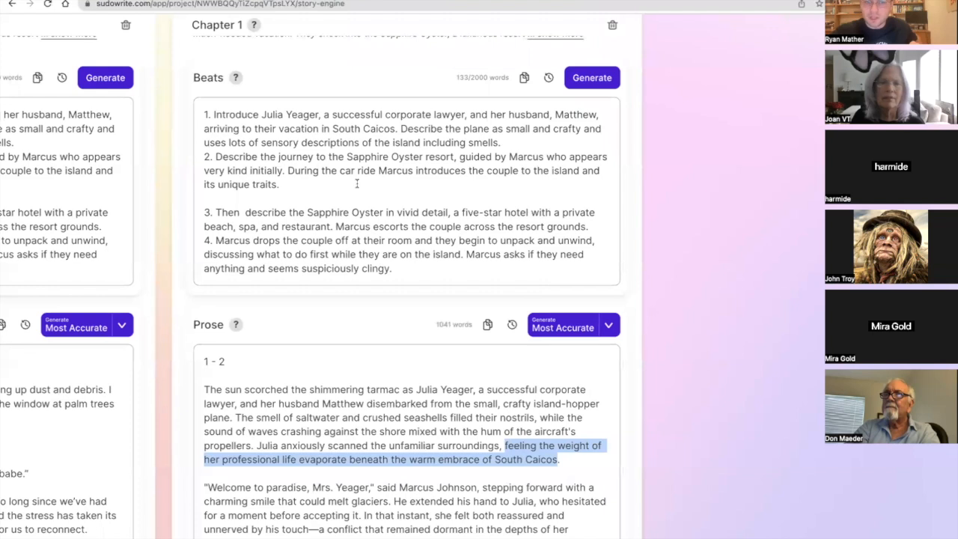
left_click(324, 116)
left_click_drag(324, 116, 464, 115)
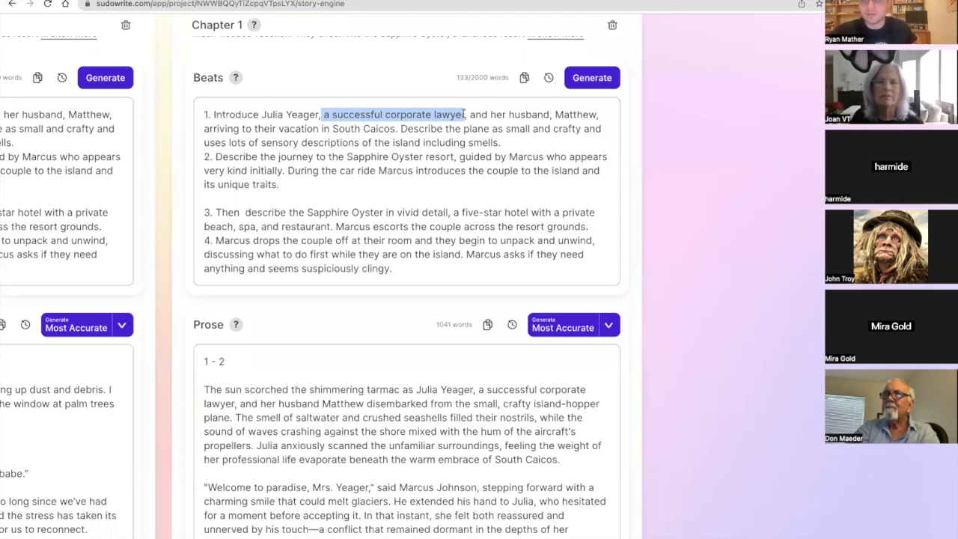
key("BackSpace")
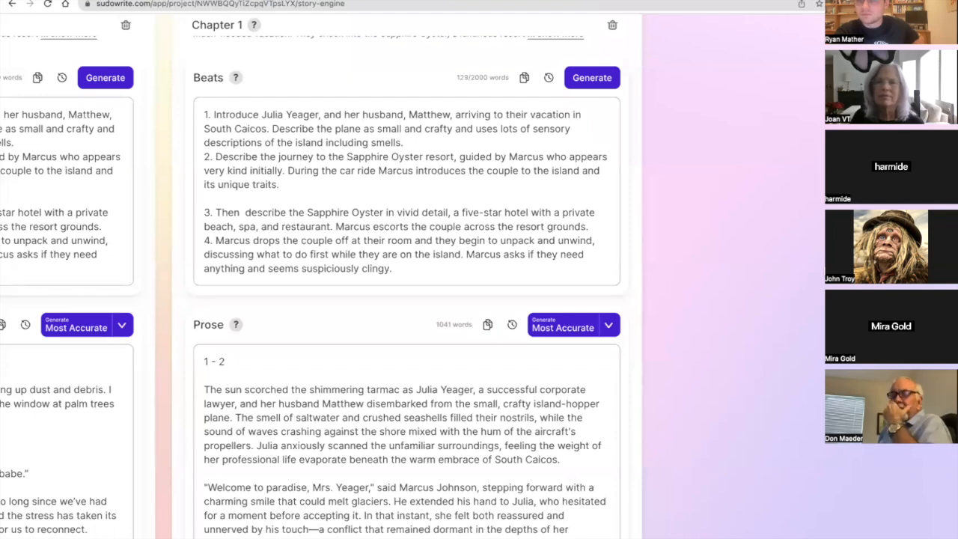
Extend the "1 - 2" heading above the tarmac version's prose to read "1 - 2 - Most Accurate".
scroll(613, 468, "down", 1)
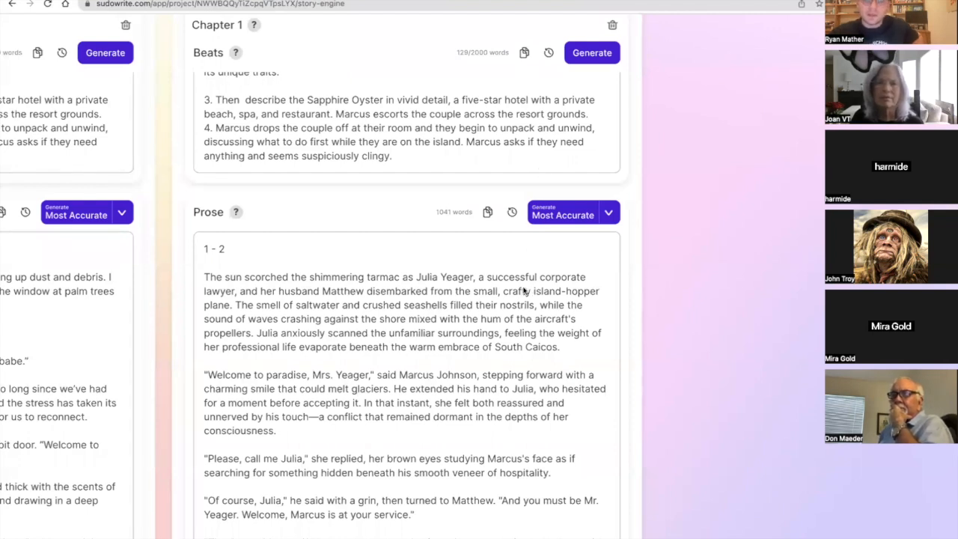
left_click(444, 249)
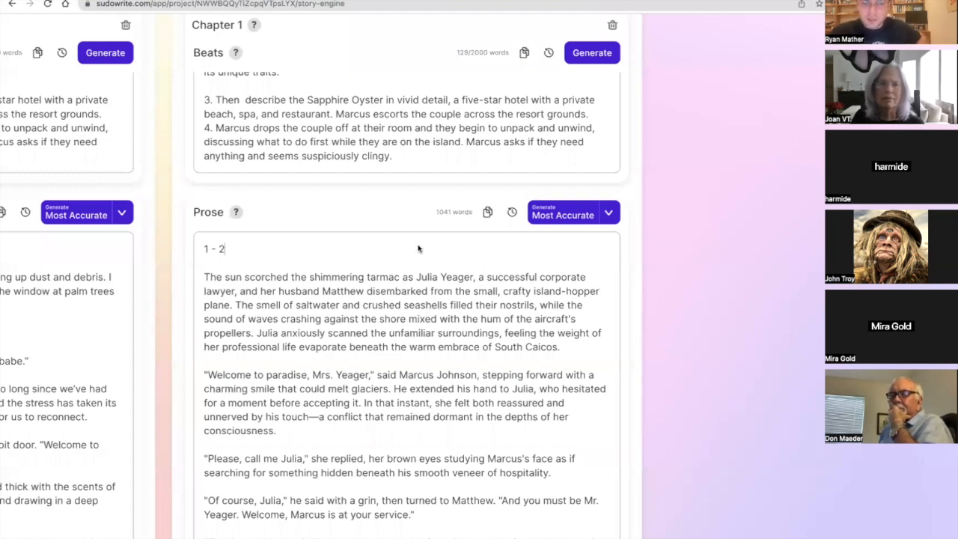
type("- Mo")
key("BackSpace")
key("BackSpace")
type("Most ")
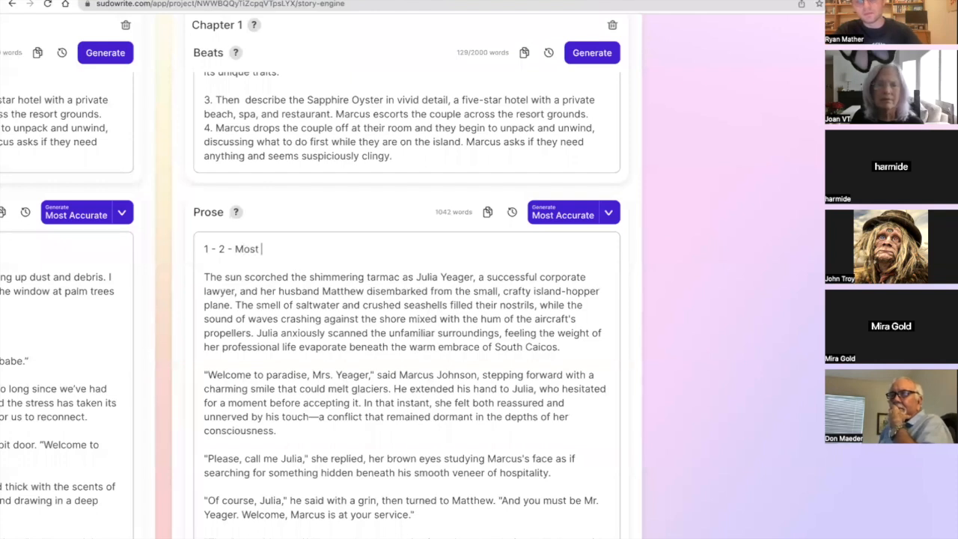
type("Accurate")
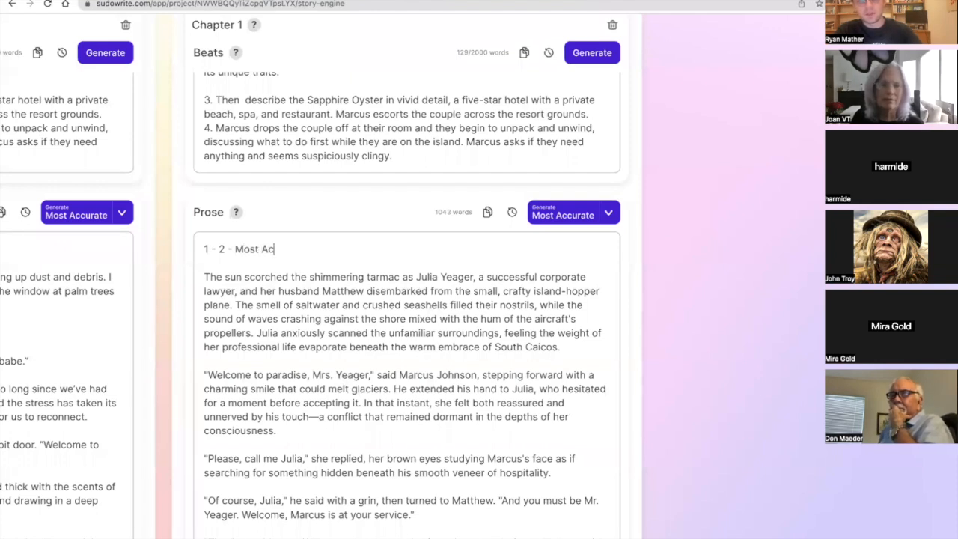